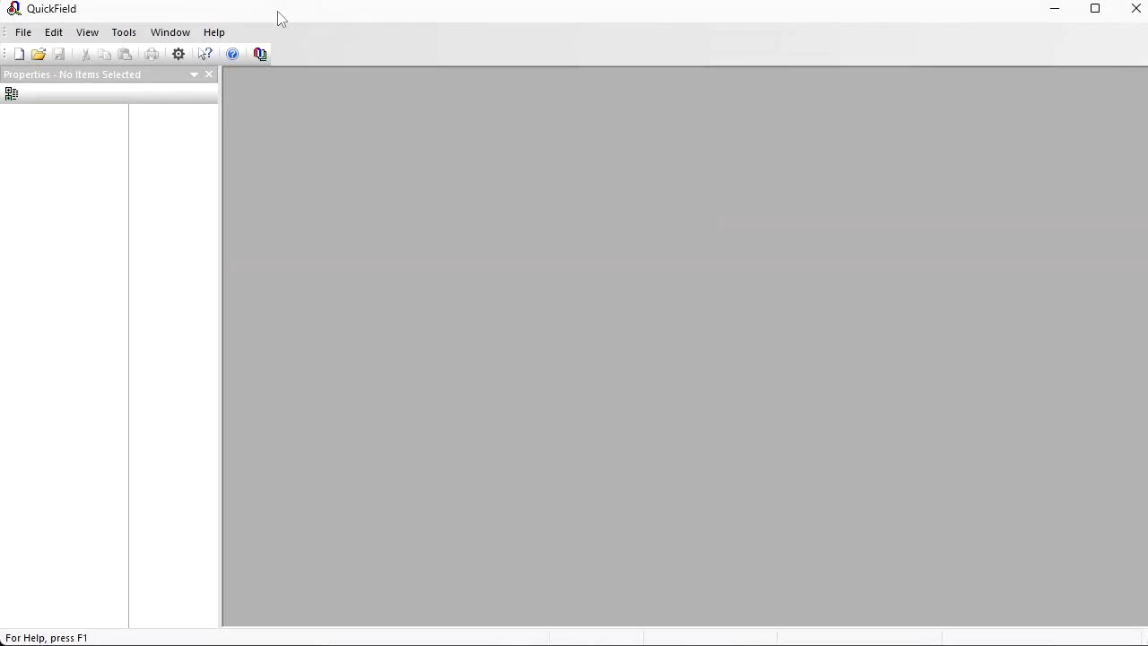
Step: Create a new problem with the file name ac in the folder C:\temp\webinar
left_click(20, 55)
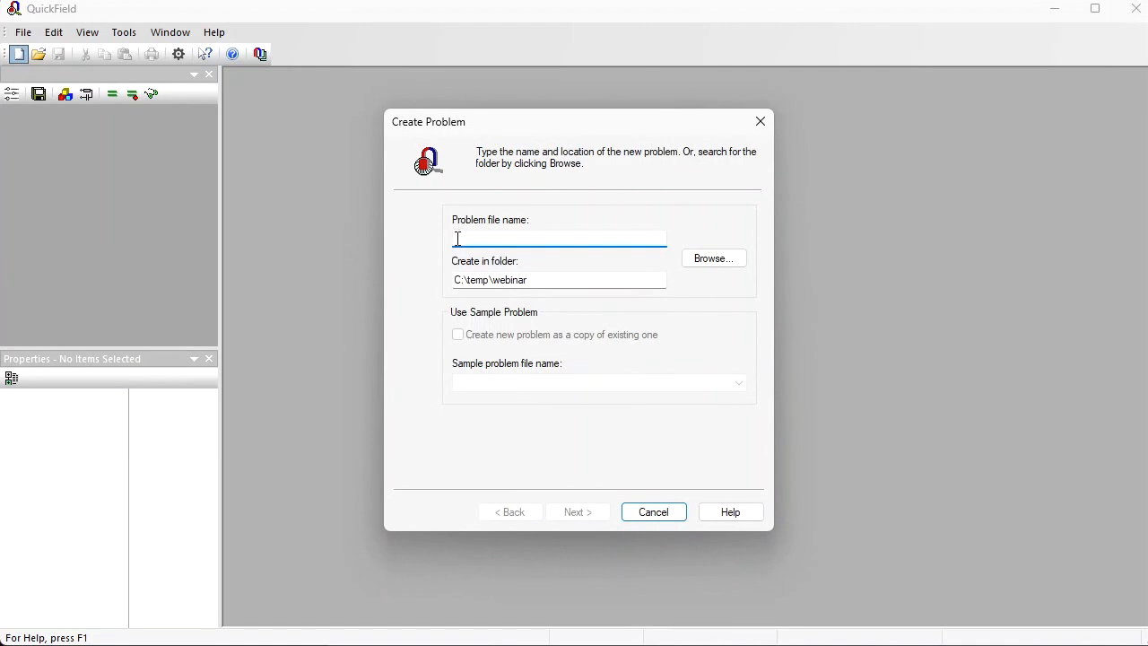
type("ac")
left_click(596, 514)
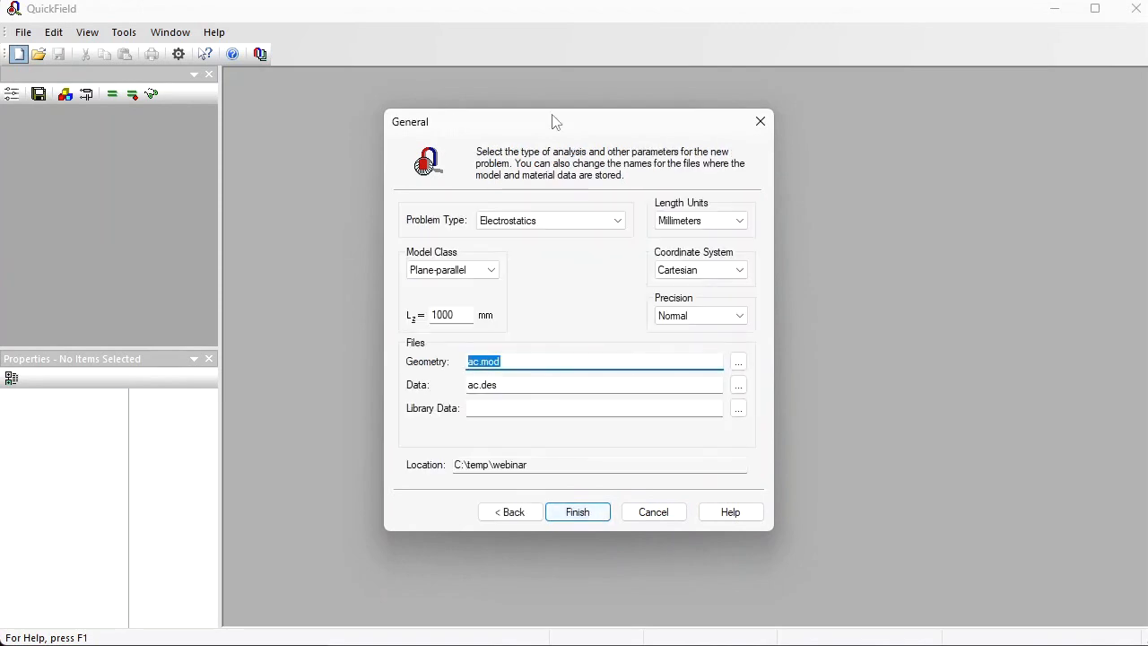
Step: Configure the problem as AC Magnetics with a frequency of 8000 Hz and the axisymmetric model class, and finish creating it
left_click(592, 220)
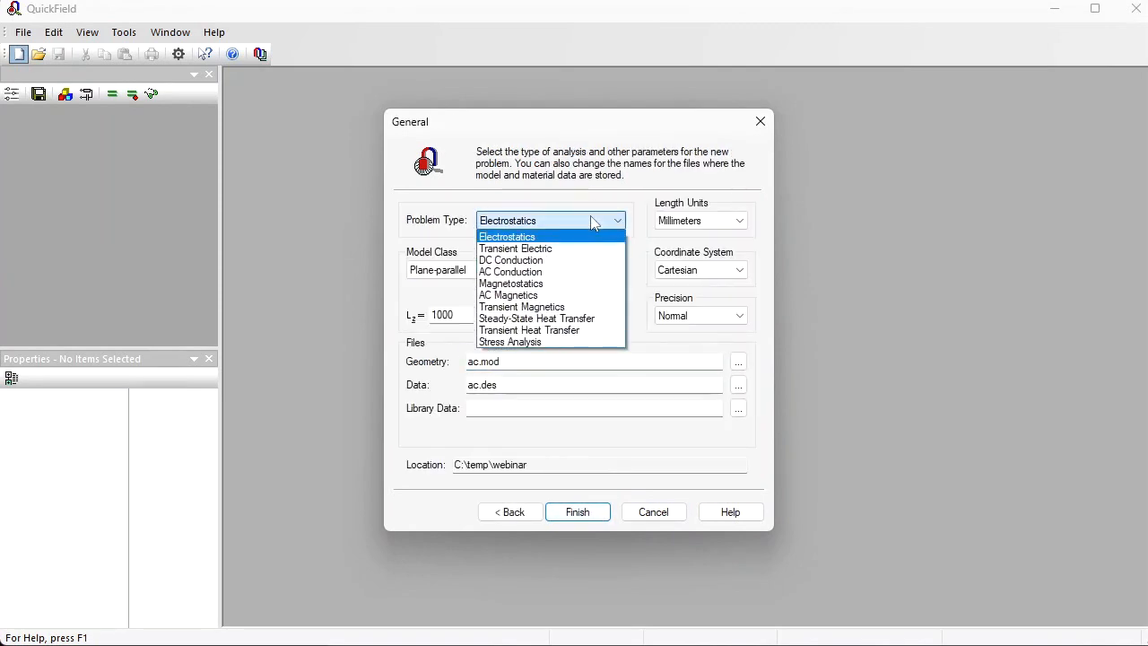
left_click(554, 296)
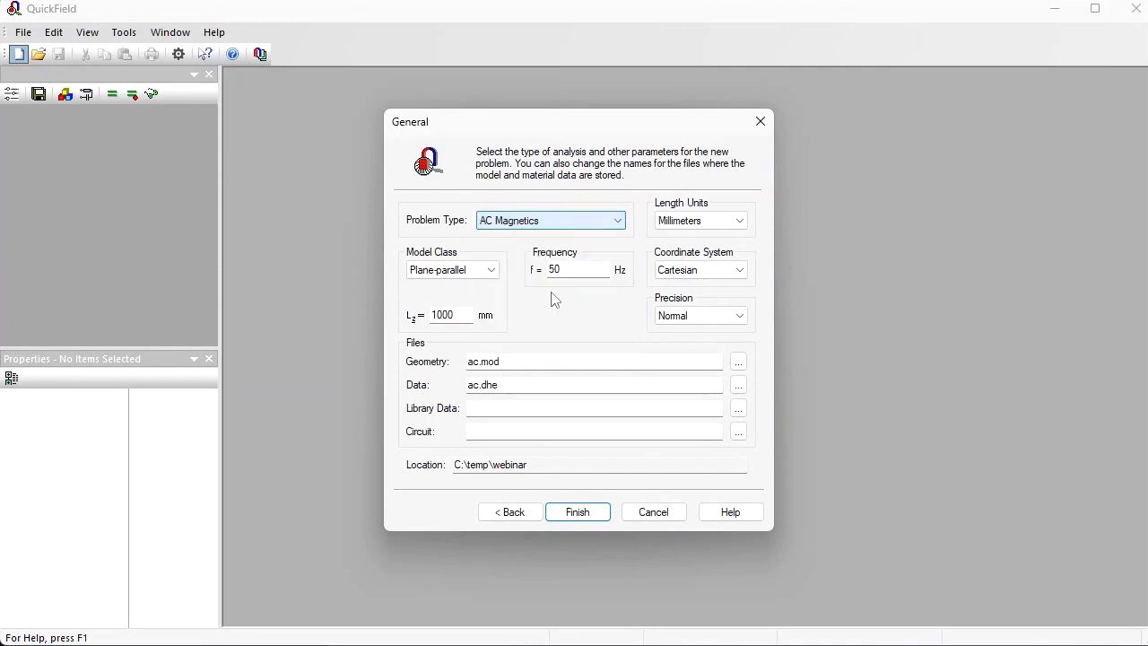
left_click_drag(576, 265, 487, 266)
type("8000")
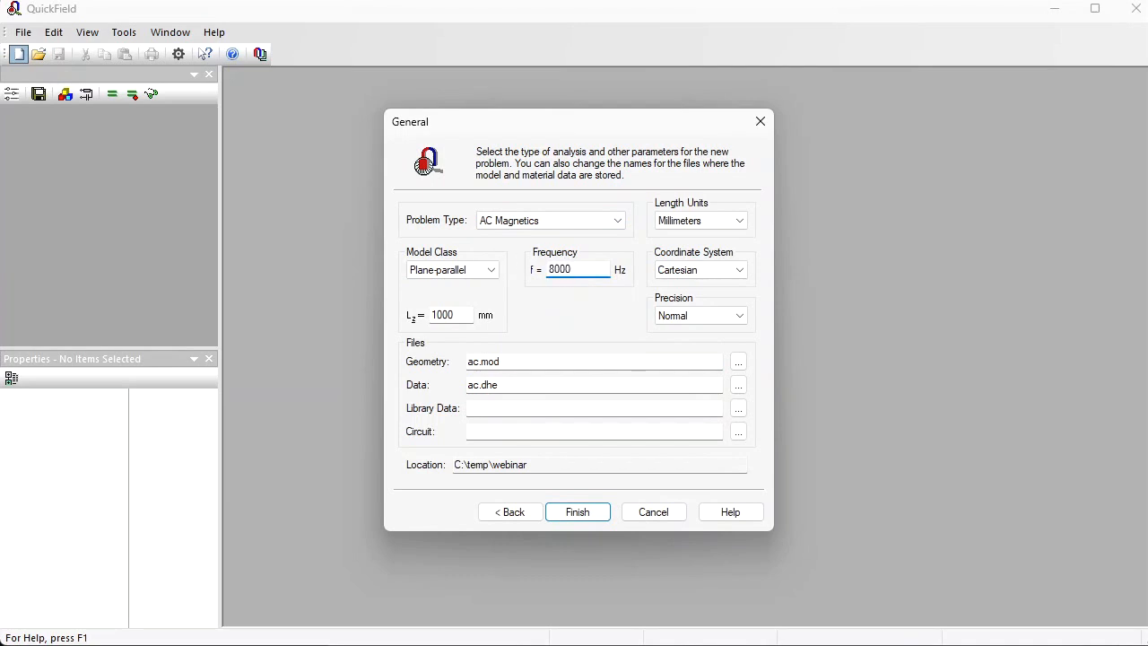
left_click(492, 270)
left_click(455, 297)
left_click(578, 512)
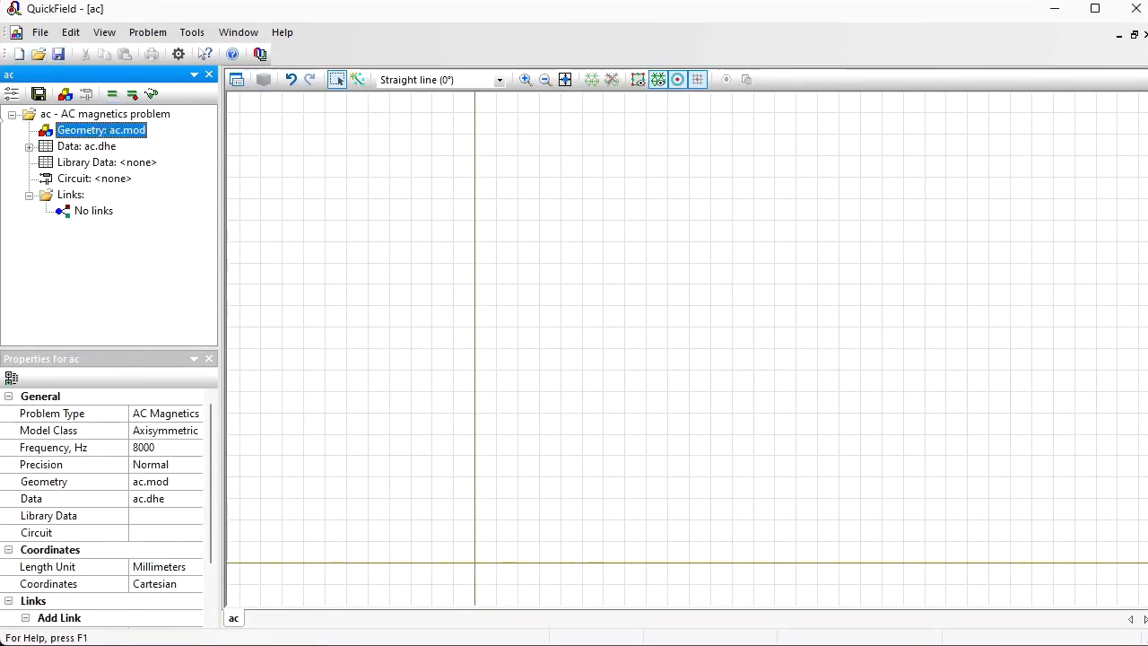
Step: Open the ac.mod geometry and insert a rectangle 10 mm wide and 55 mm high centred at the origin
double_click(68, 135)
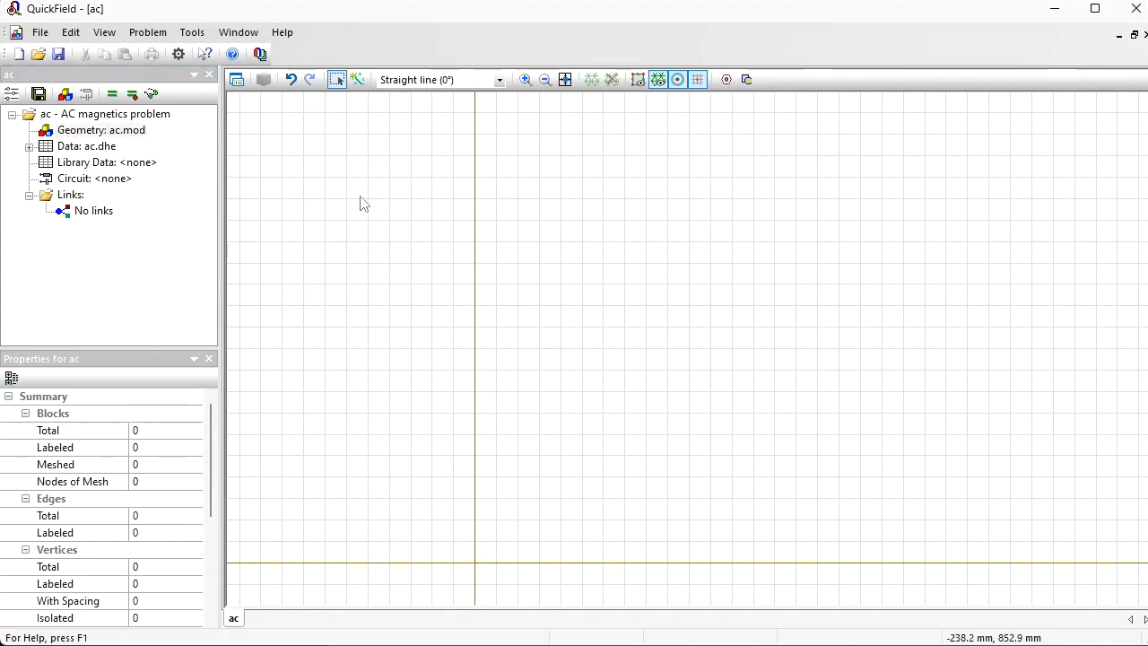
left_click(40, 34)
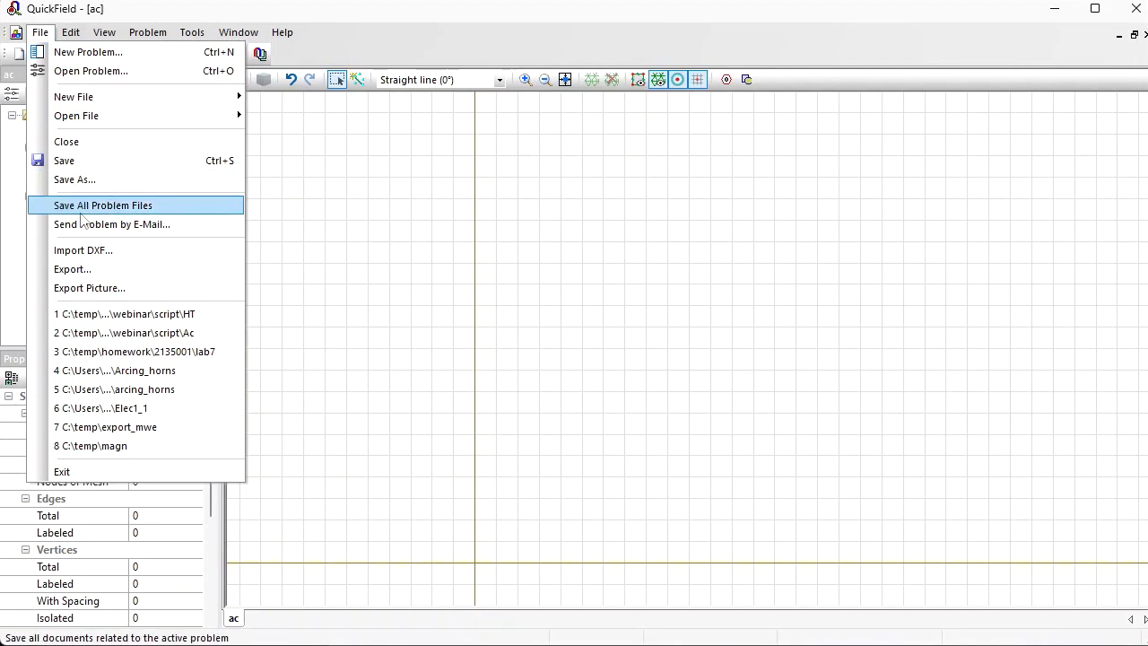
left_click(589, 332)
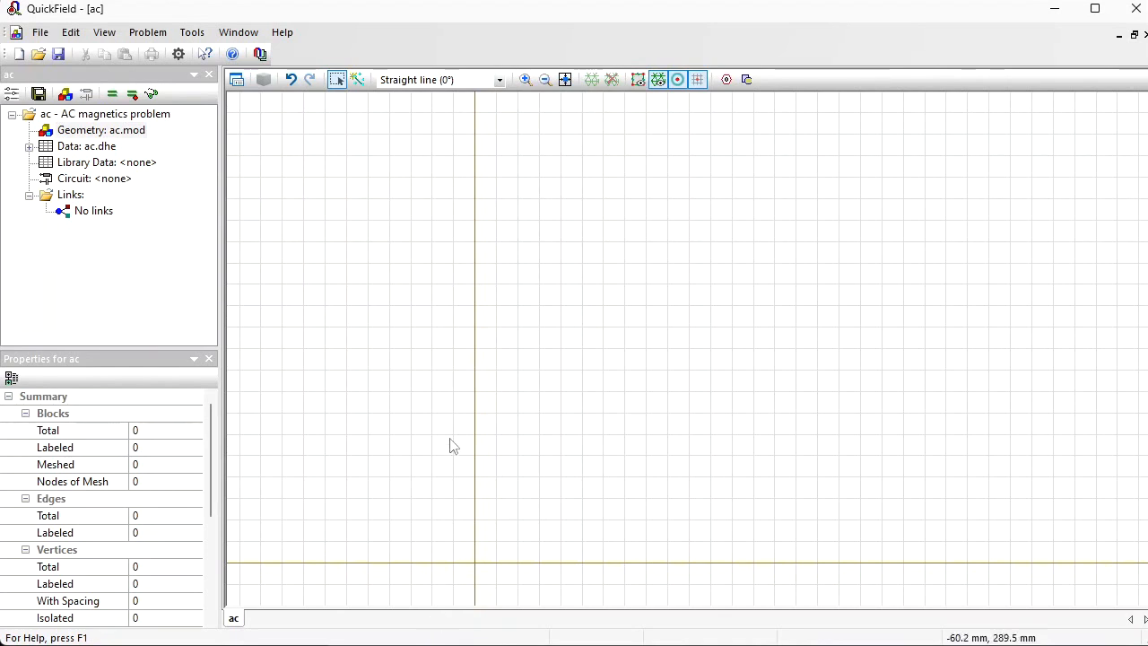
left_click(747, 80)
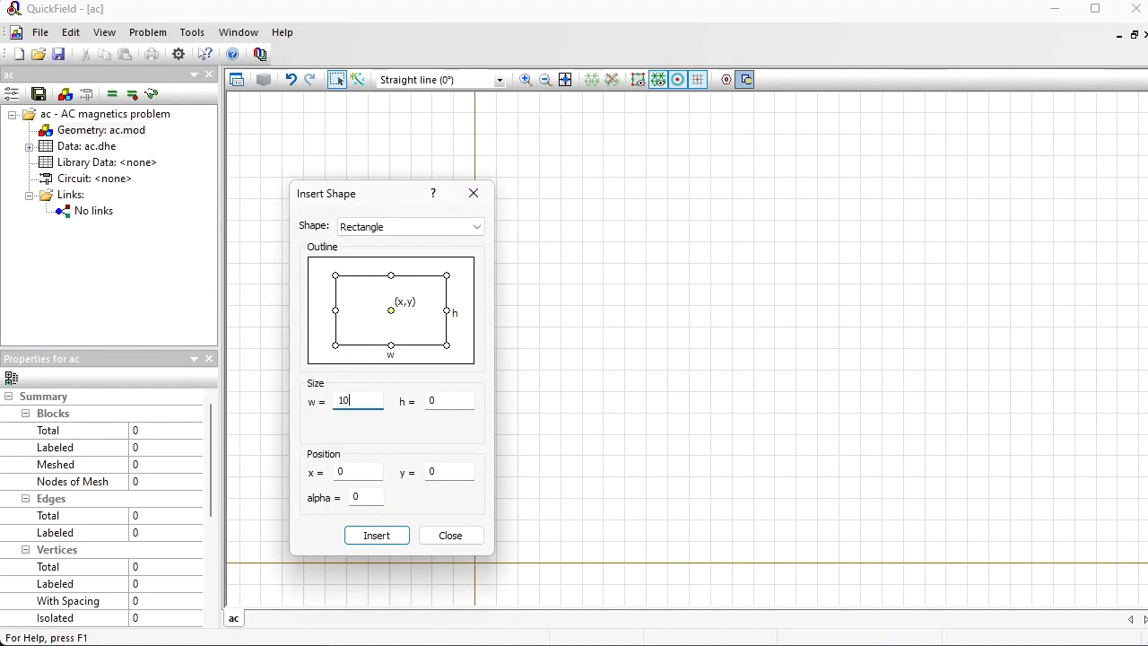
left_click(445, 400)
type("55")
left_click(384, 542)
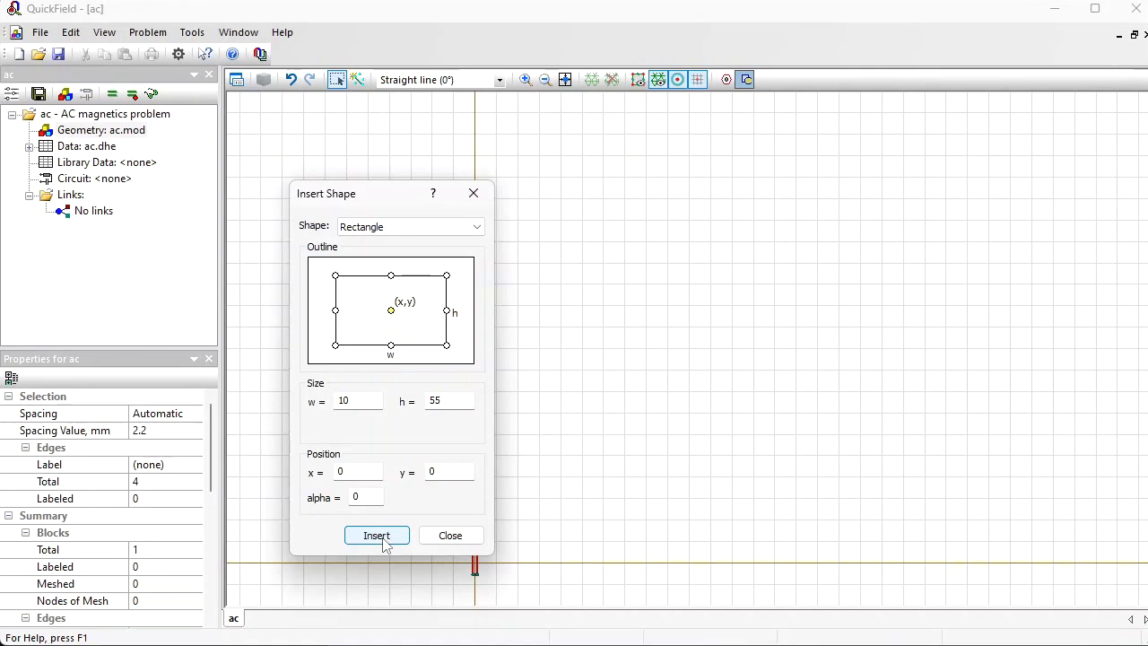
Step: Insert two more 10 mm wide rectangles centred at the origin, with heights of 84 mm and 100 mm
left_click_drag(393, 199, 278, 192)
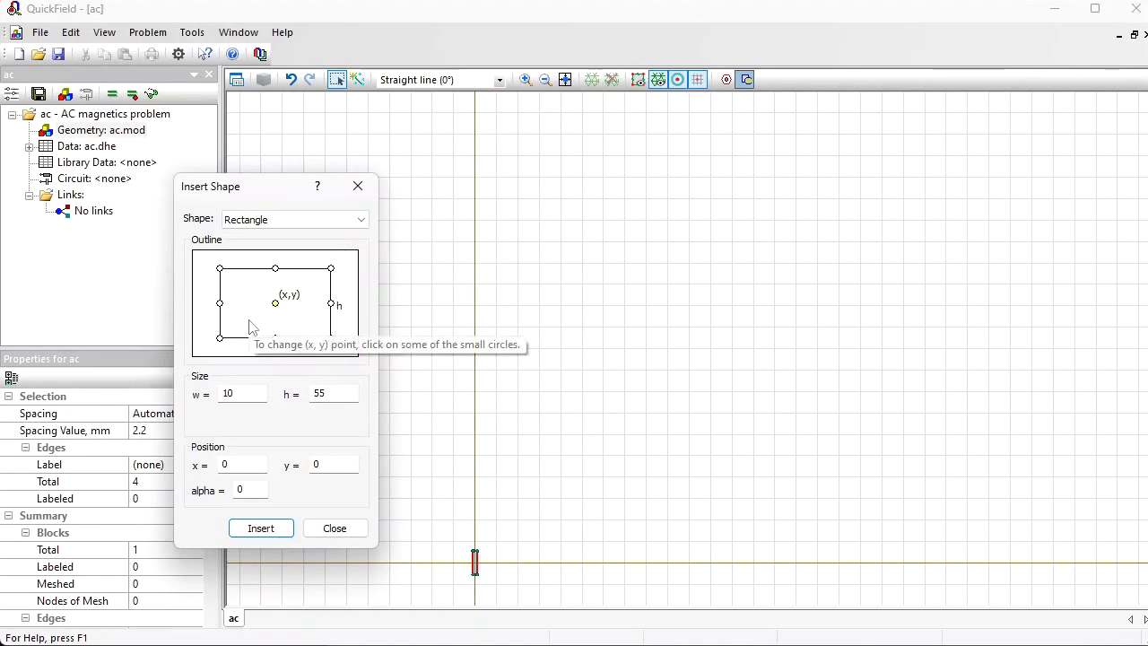
double_click(328, 389)
type("84")
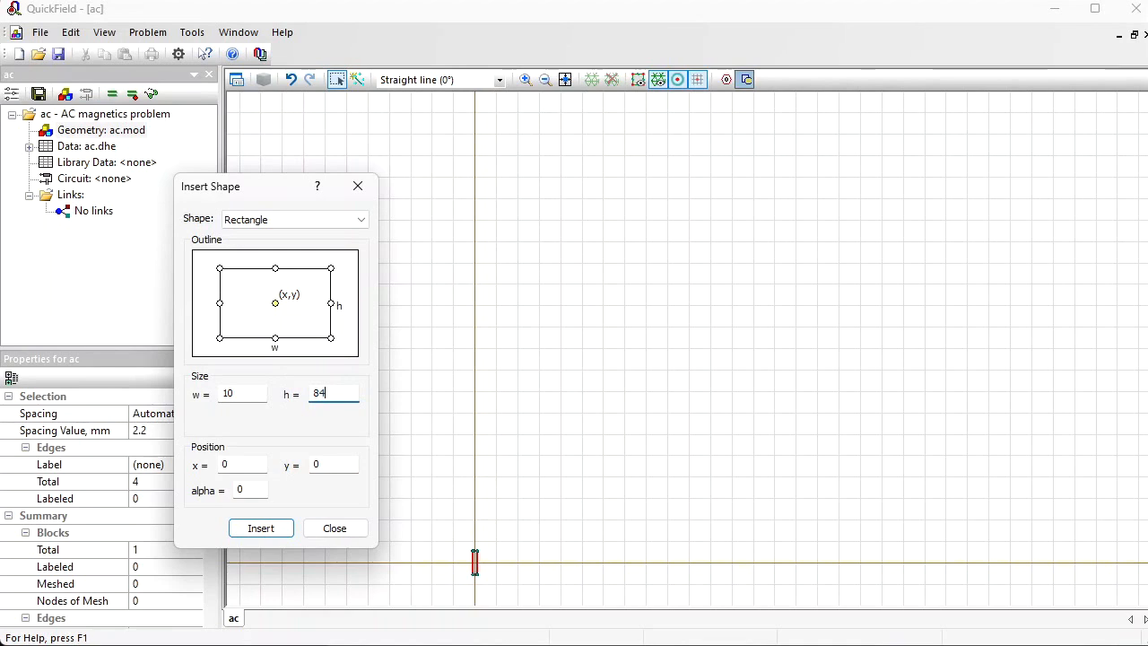
left_click(283, 533)
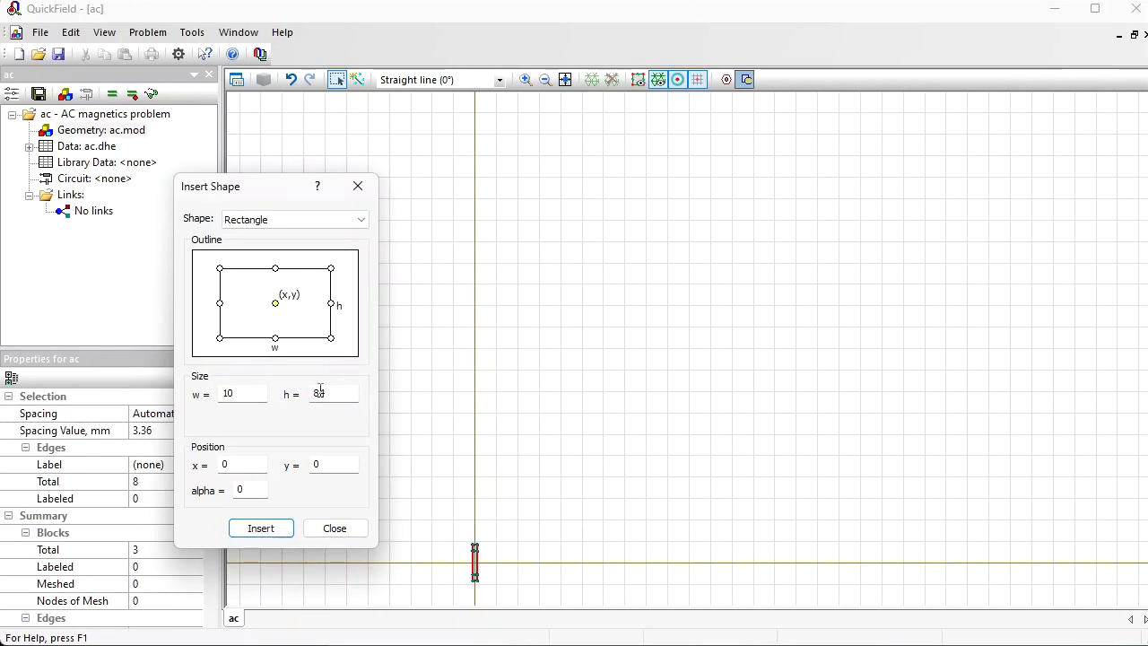
key("Tab")
type("1")
left_click(248, 526)
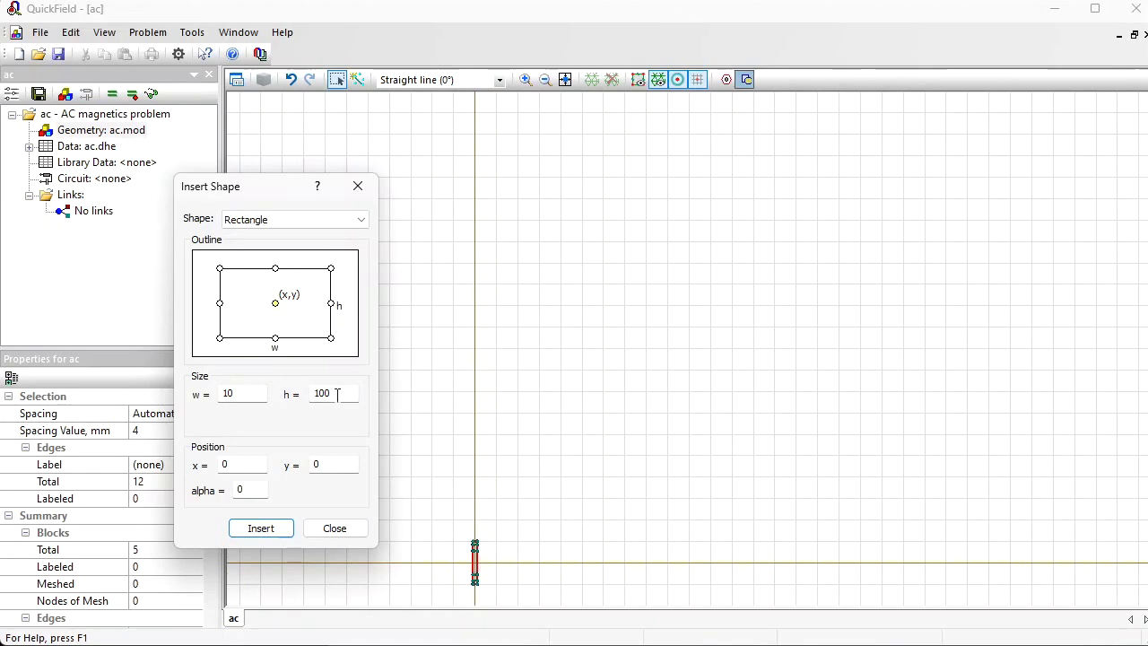
Step: Insert two further 10 mm wide rectangles at the origin, with heights of 110 mm and 140 mm
left_click_drag(337, 394, 238, 395)
type("1")
key("Return")
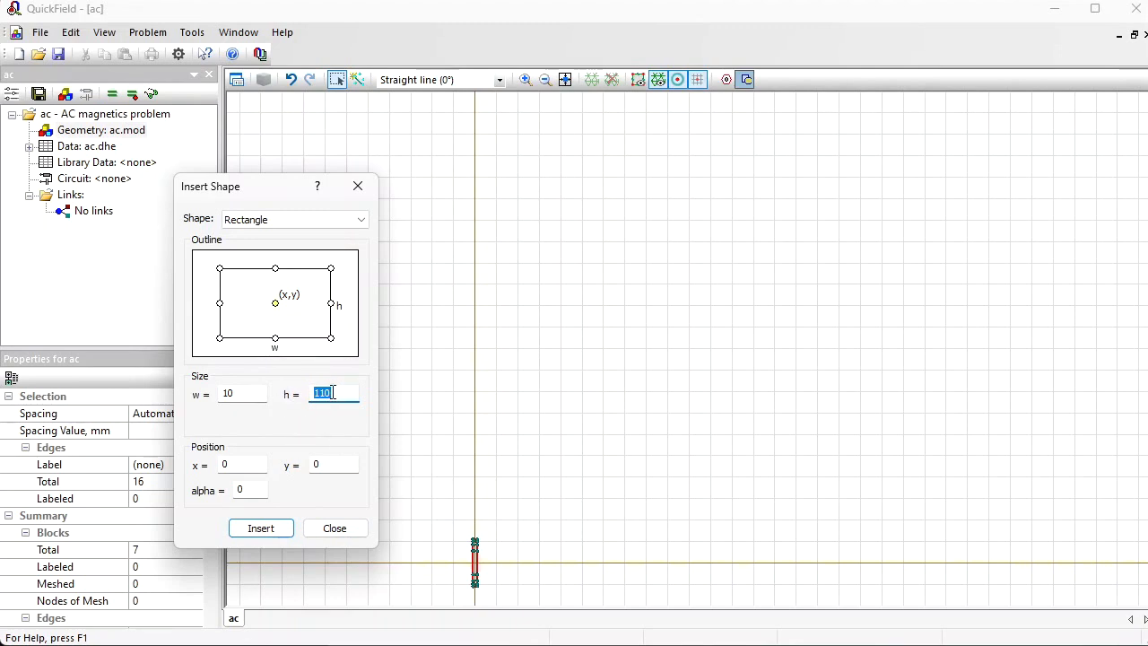
type("14")
left_click(285, 526)
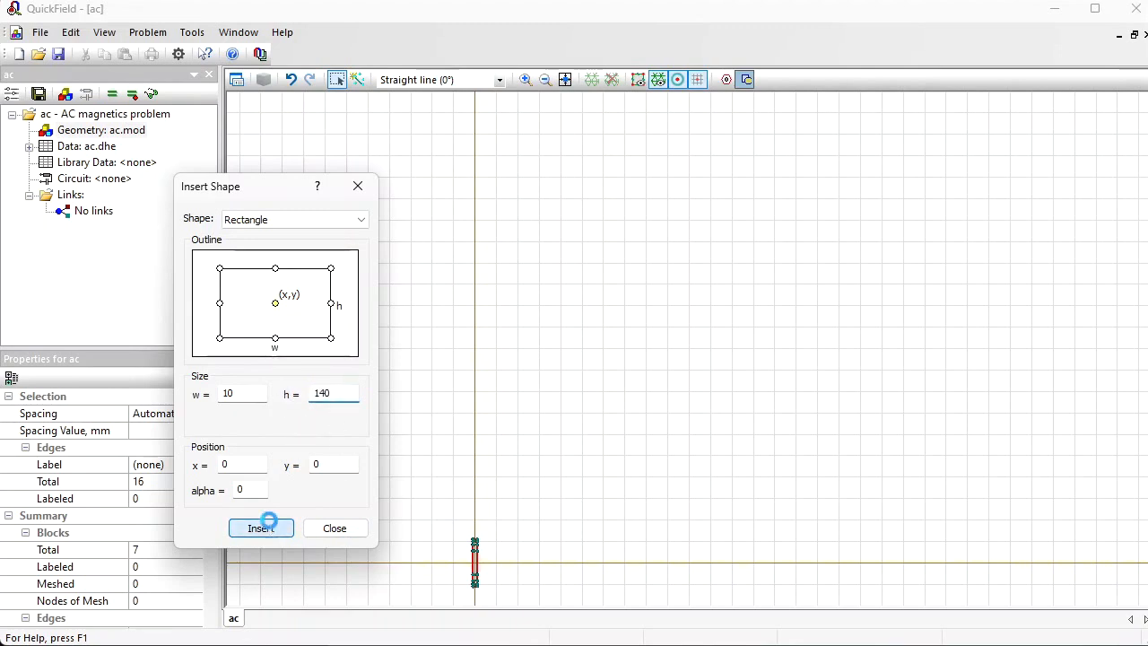
left_click(333, 528)
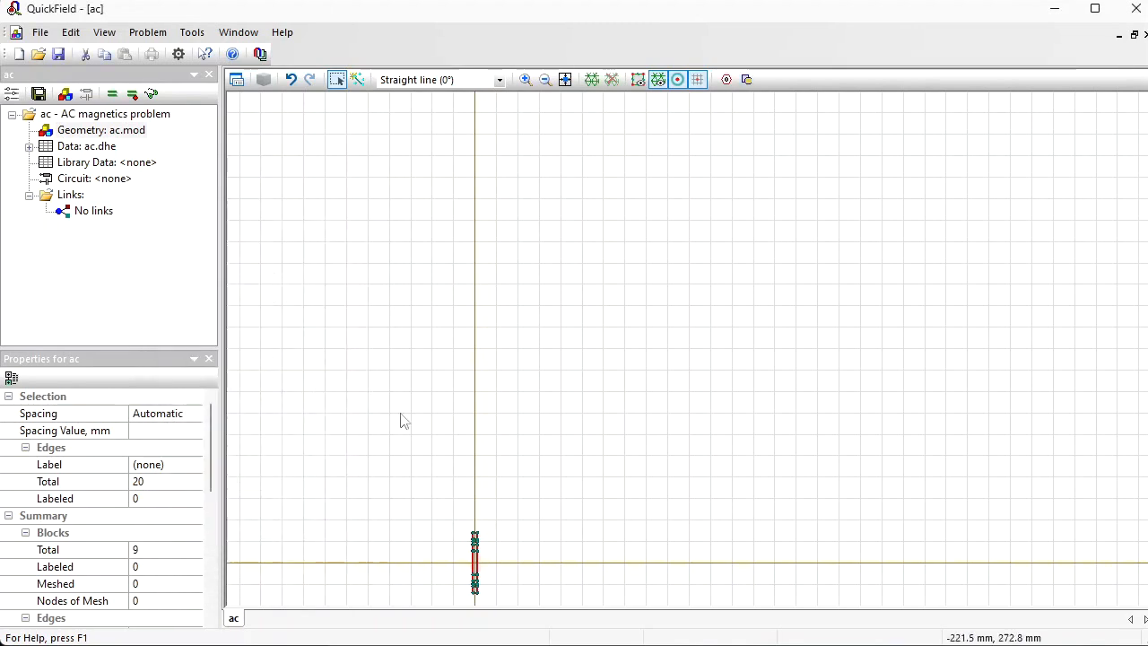
Step: Draw a straight edge about 50 mm long on the horizontal axis, crossing both sides of the stacked rectangles
left_click(564, 80)
left_click(612, 215)
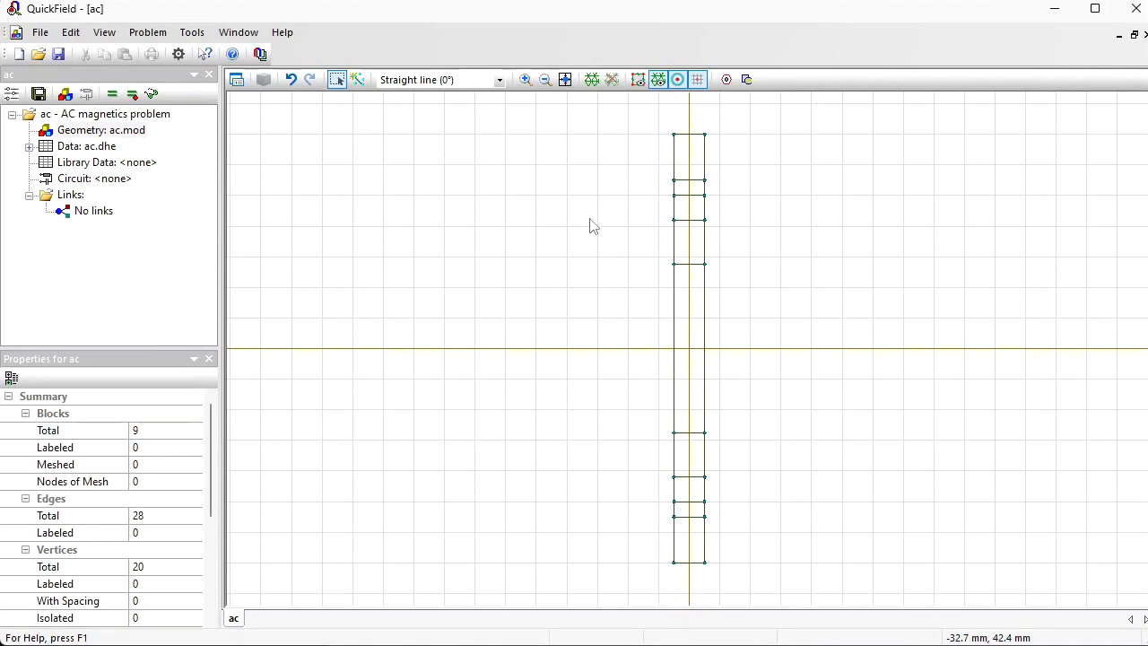
left_click(356, 79)
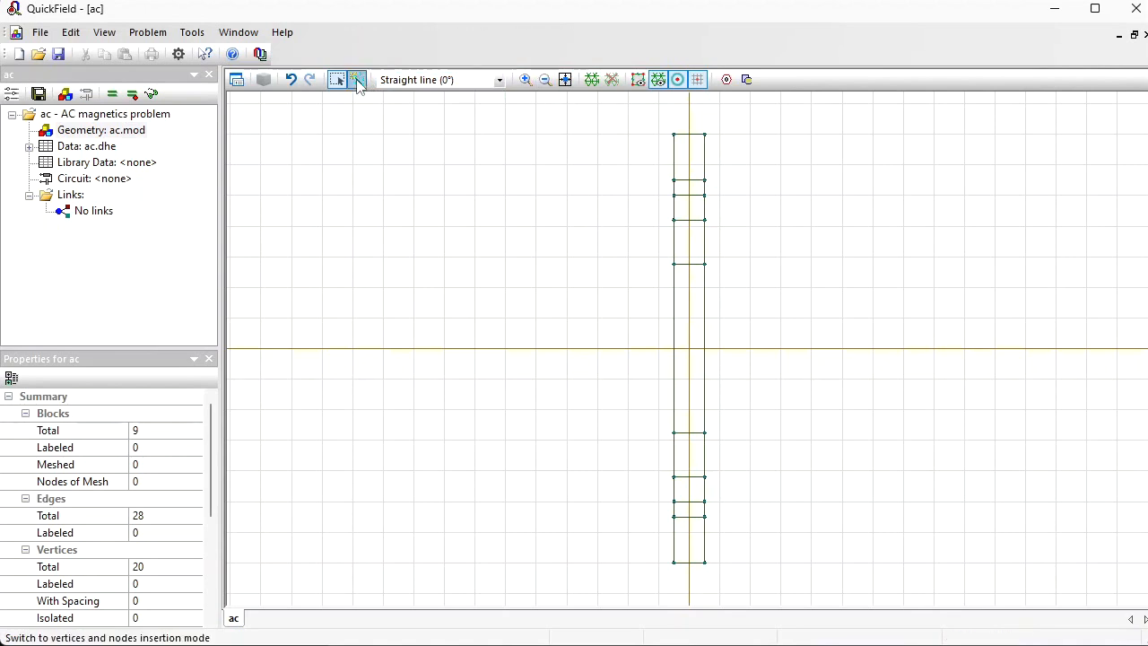
left_click_drag(627, 348, 782, 350)
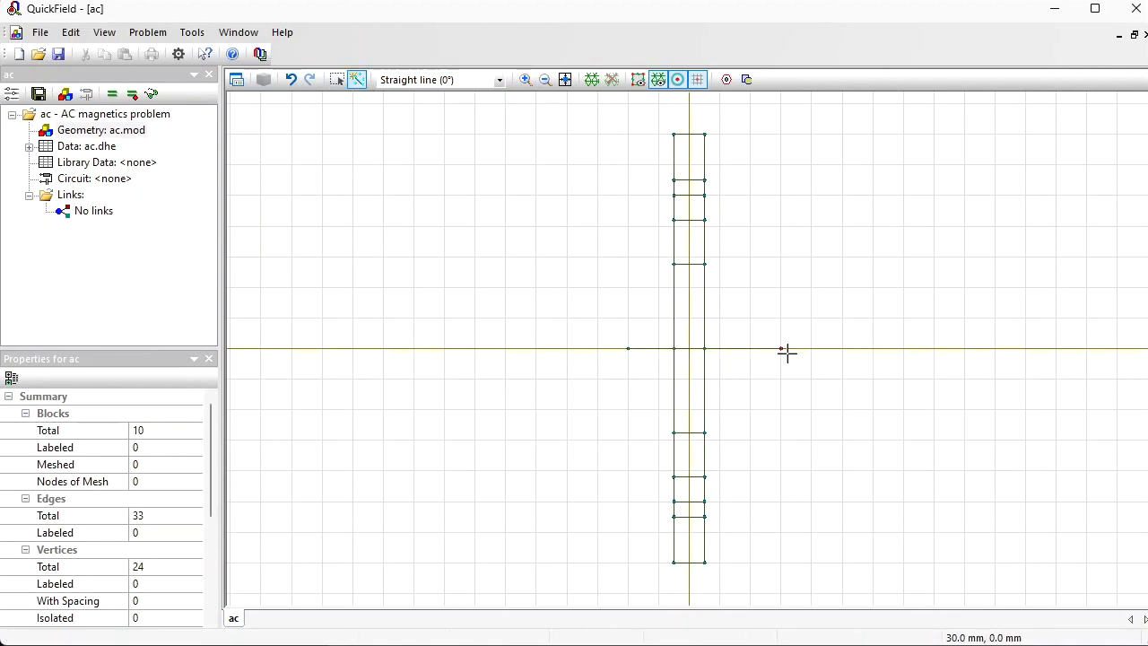
Step: Delete all the blocks, edges and vertices of the stacked rectangles below the horizontal axis
left_click(337, 79)
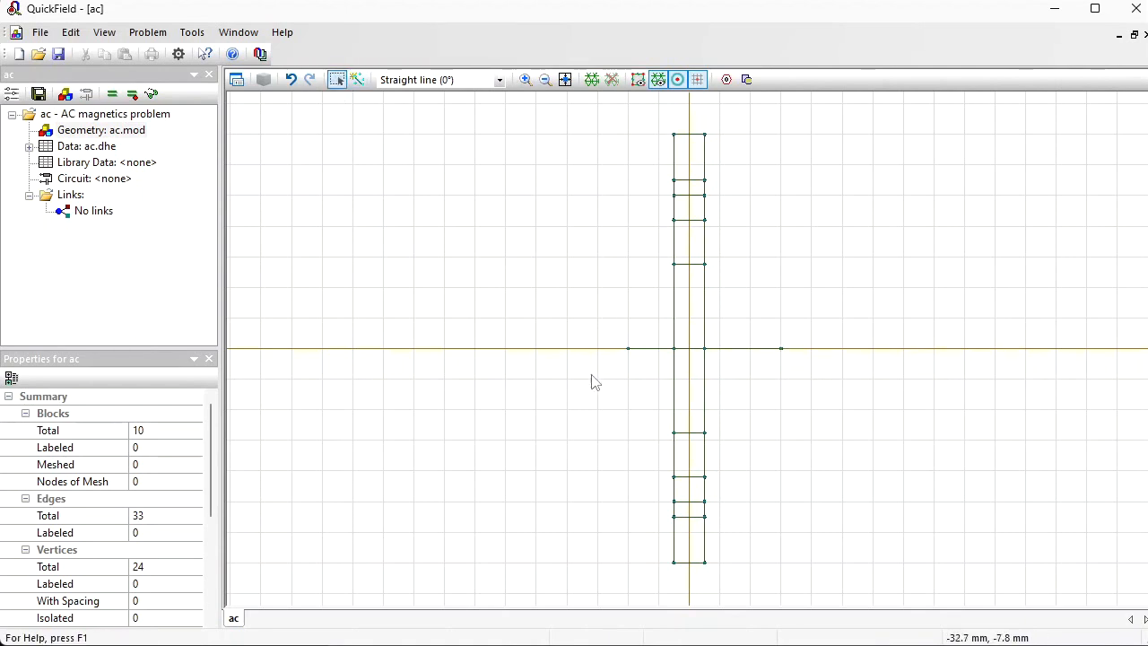
mouse_move(581, 368)
left_mouse_down()
mouse_move(778, 581)
mouse_move(780, 567)
left_mouse_up()
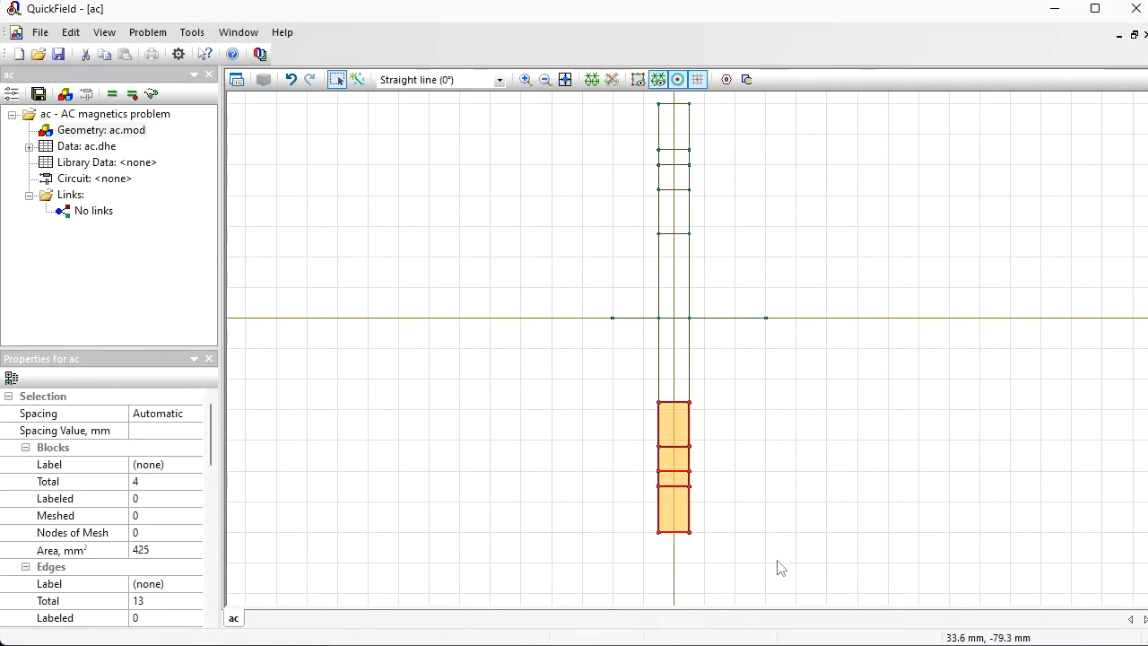
key("Delete")
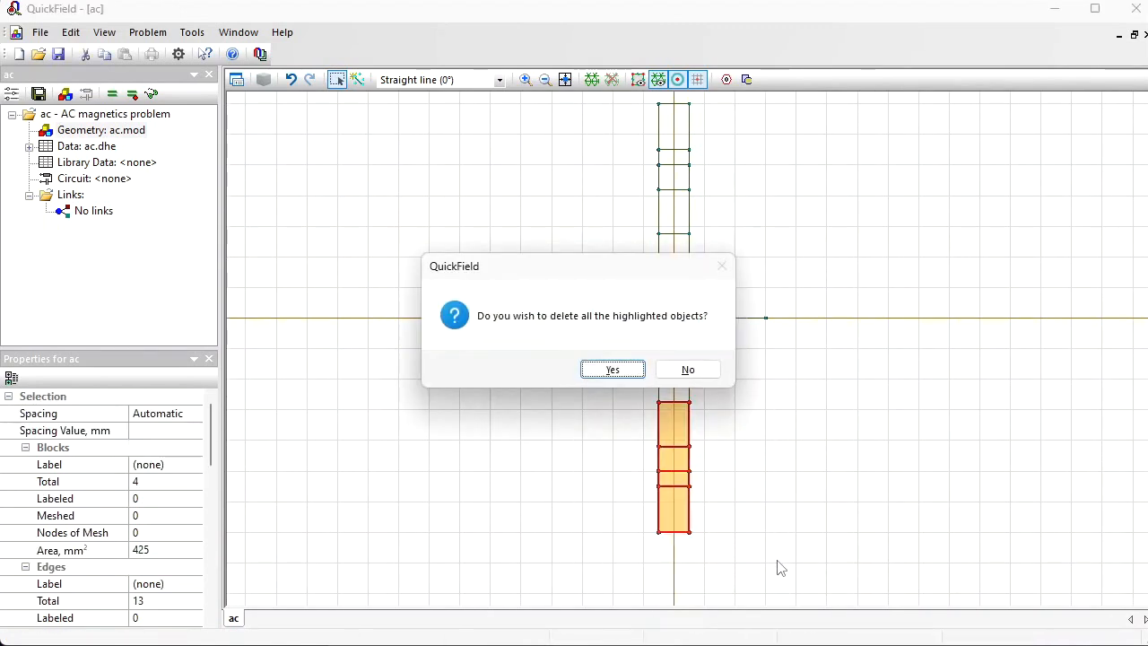
key("Return")
left_click_drag(732, 289, 739, 332)
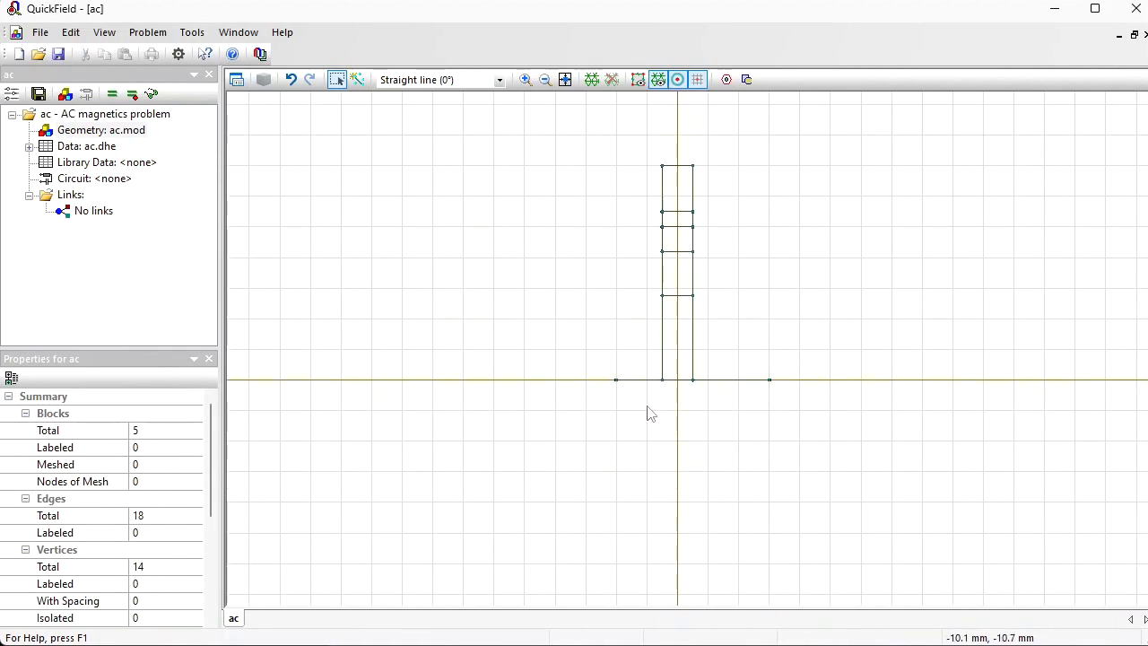
left_click(683, 360)
left_click(677, 269)
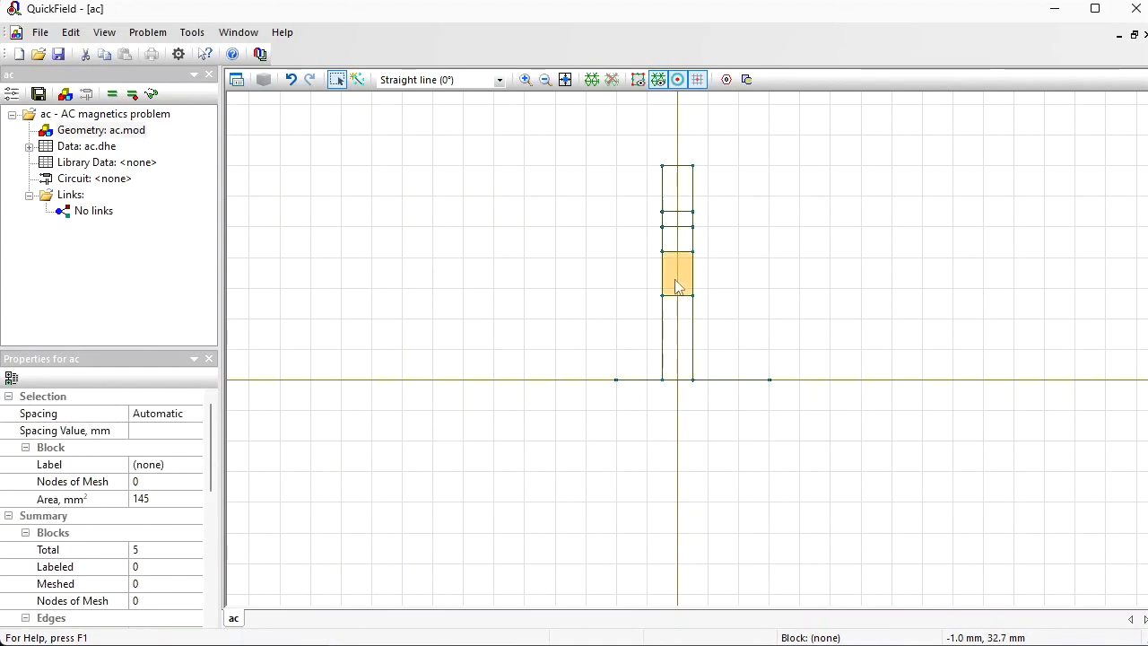
left_click(679, 244)
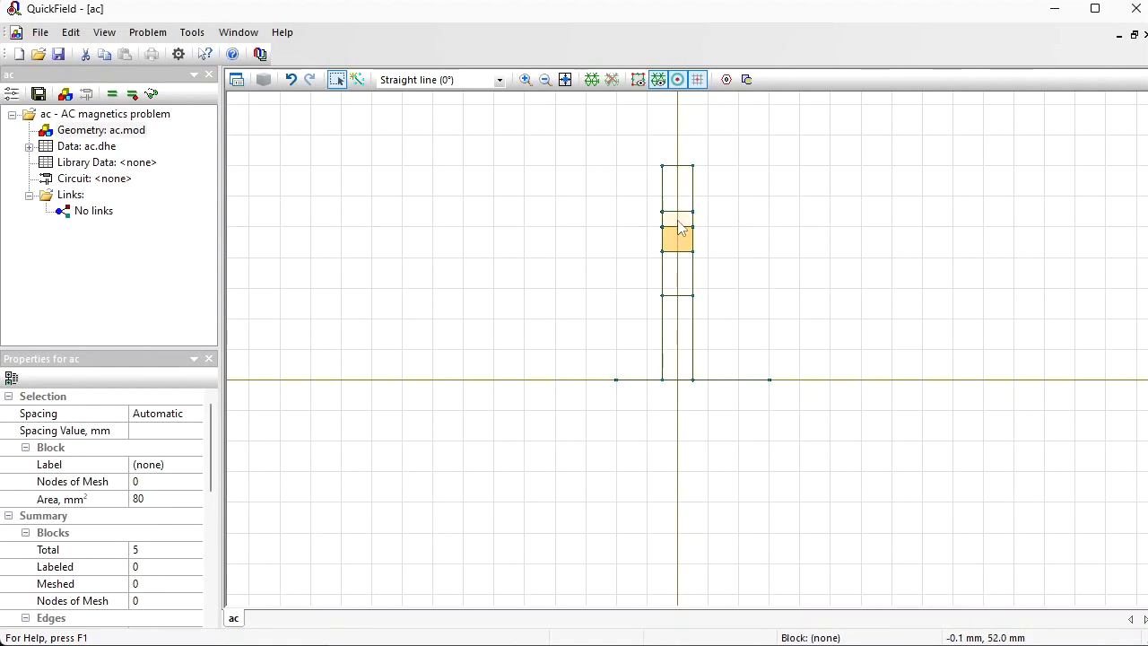
left_click(679, 220)
left_click(679, 189)
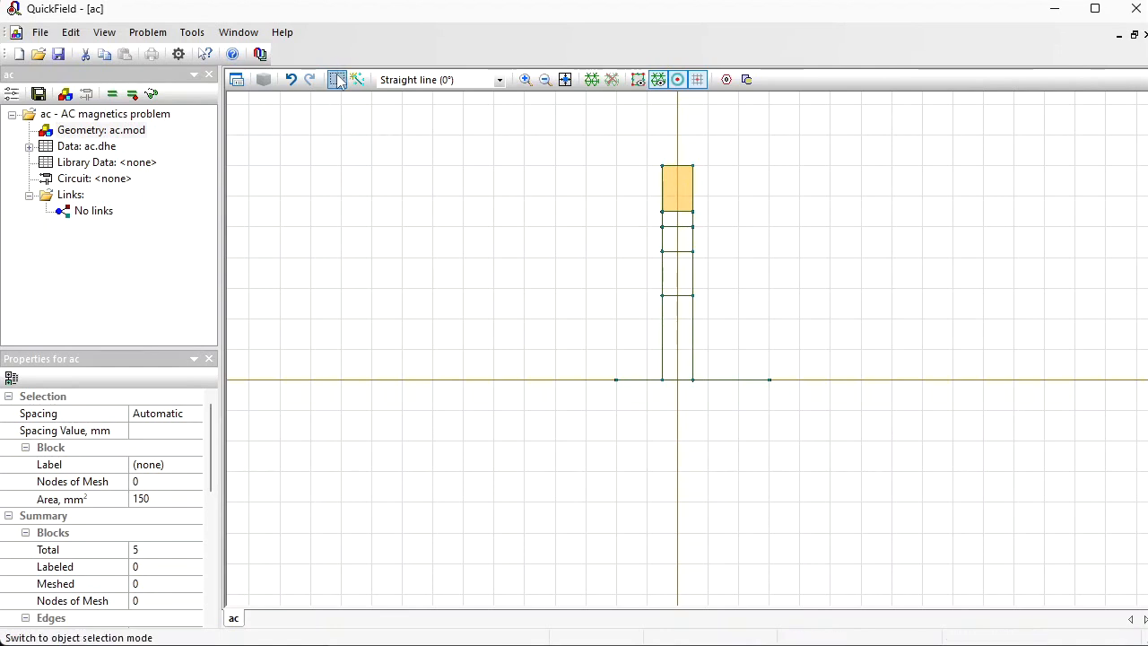
Step: Assign the label billet to the lowest block, directly above the horizontal axis
left_click(685, 340)
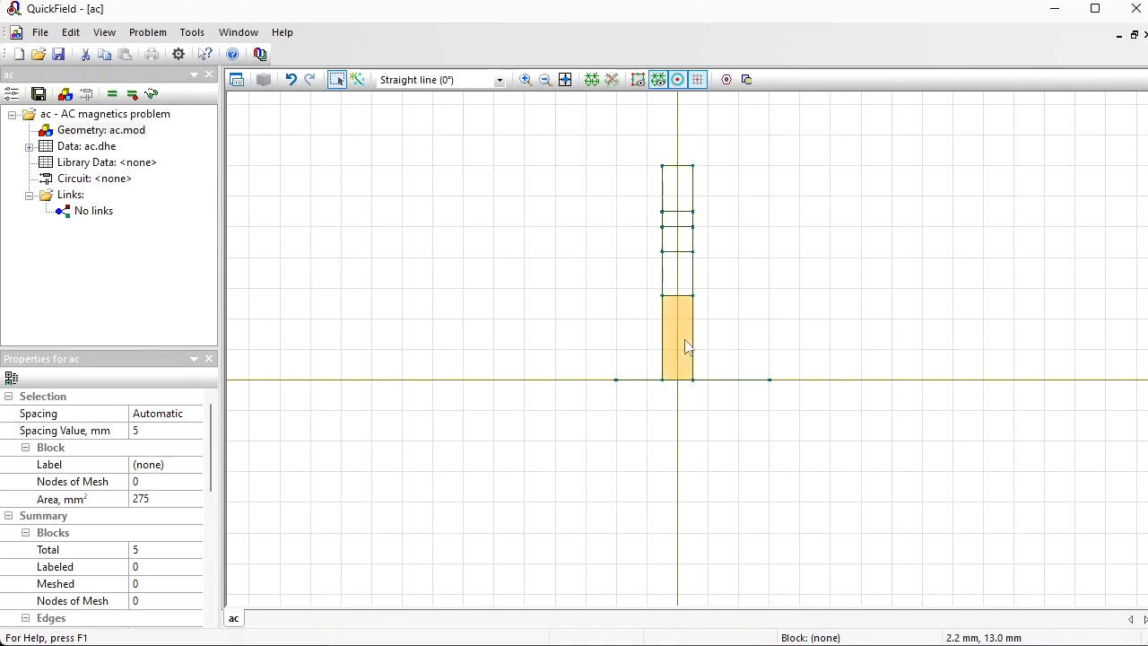
left_click(167, 467)
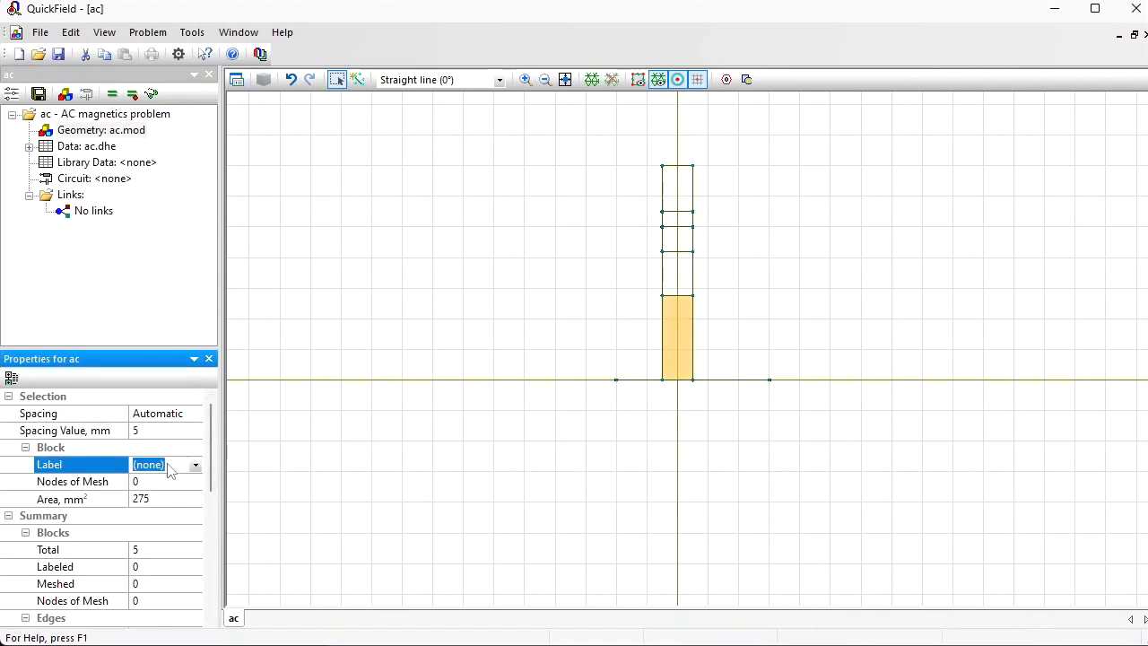
type("bl")
key("Return")
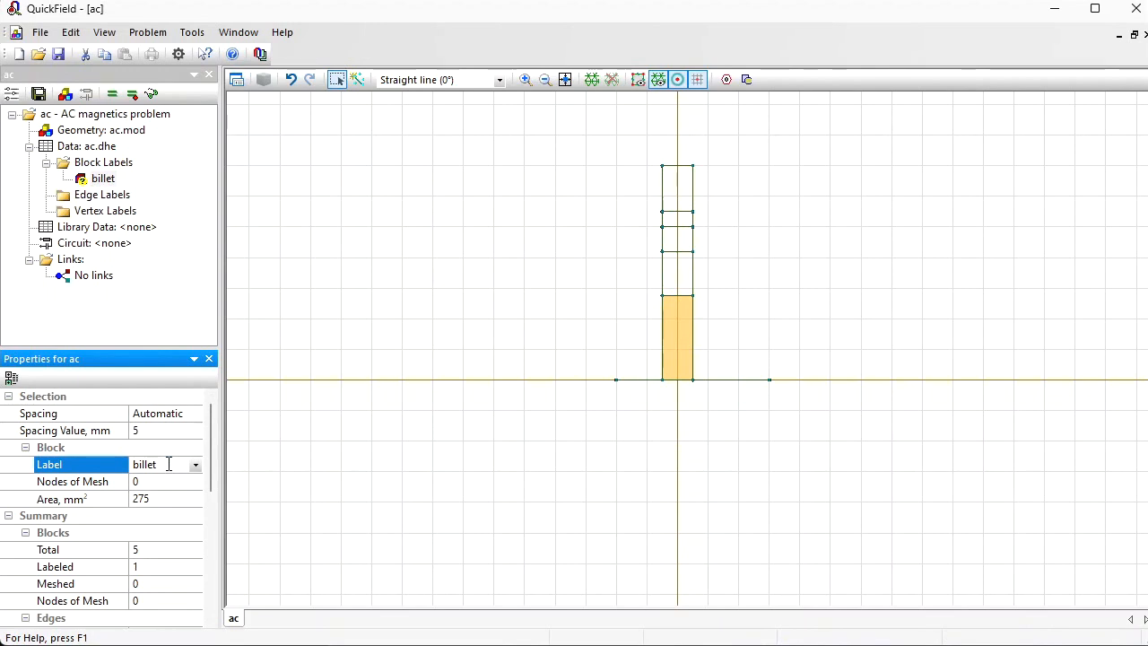
Step: Assign the label air to the block directly above the billet
left_click(689, 278)
left_click(171, 465)
type("air")
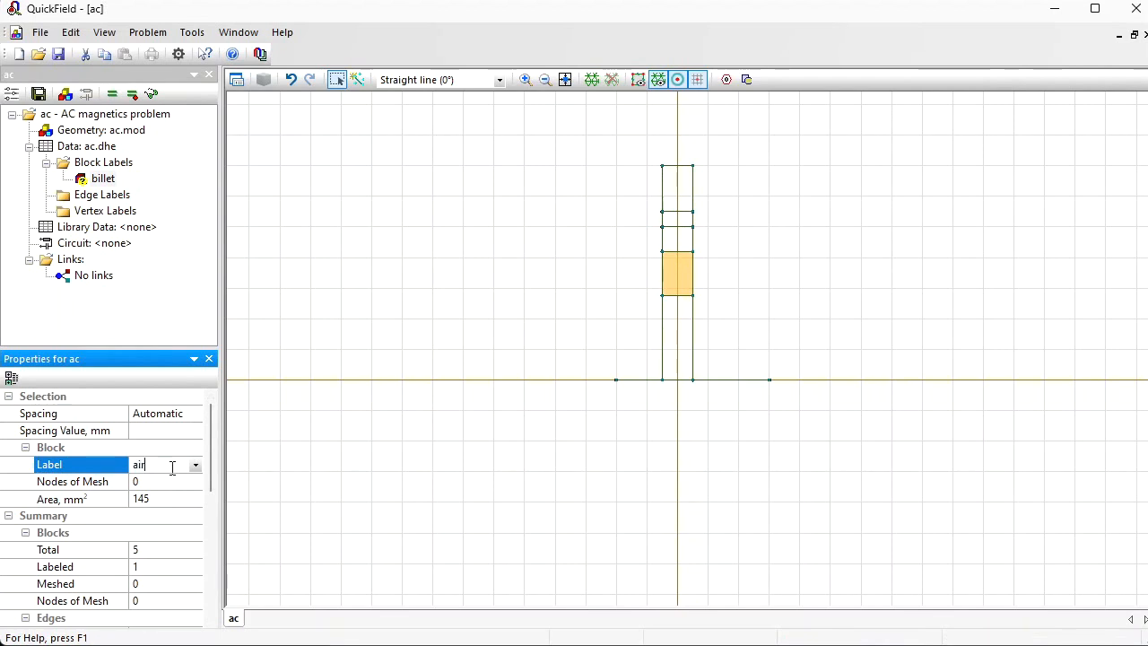
key("Return")
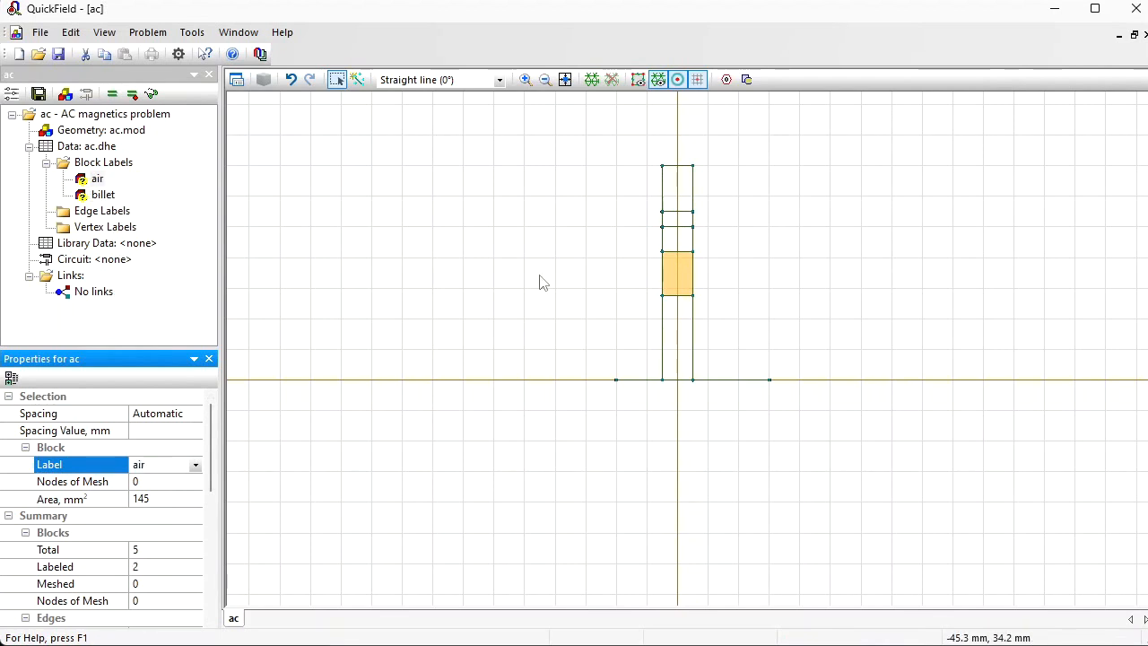
Step: Assign the label fire_resist to the third block above the horizontal axis
left_click(675, 239)
left_click(168, 464)
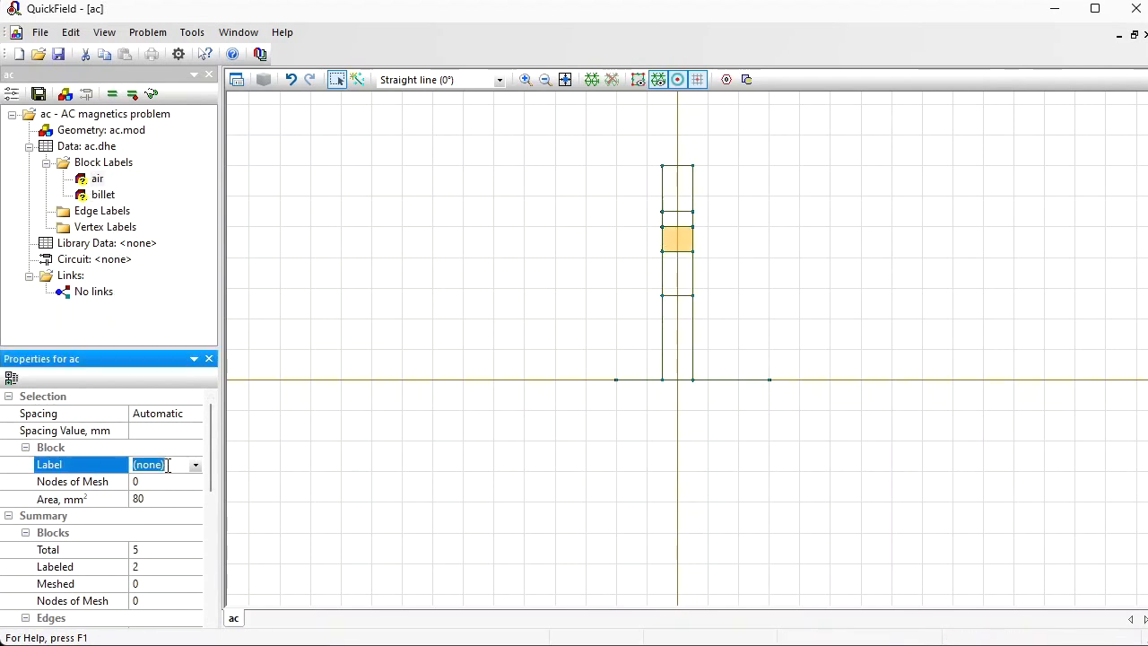
type("fire")
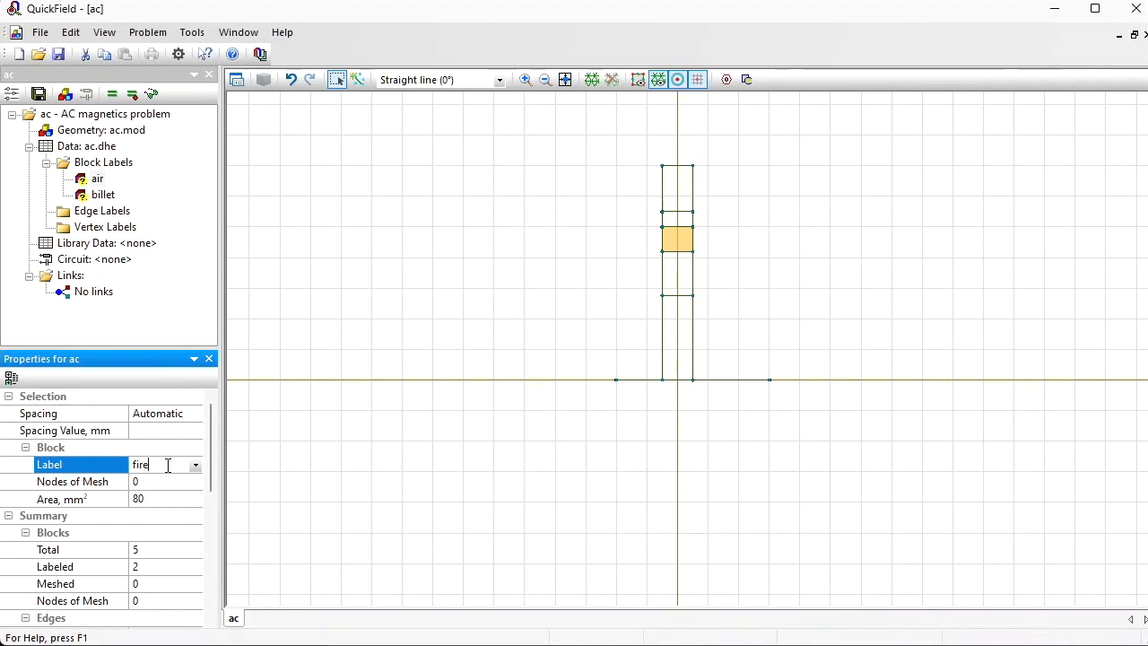
type("_resist")
key("Return")
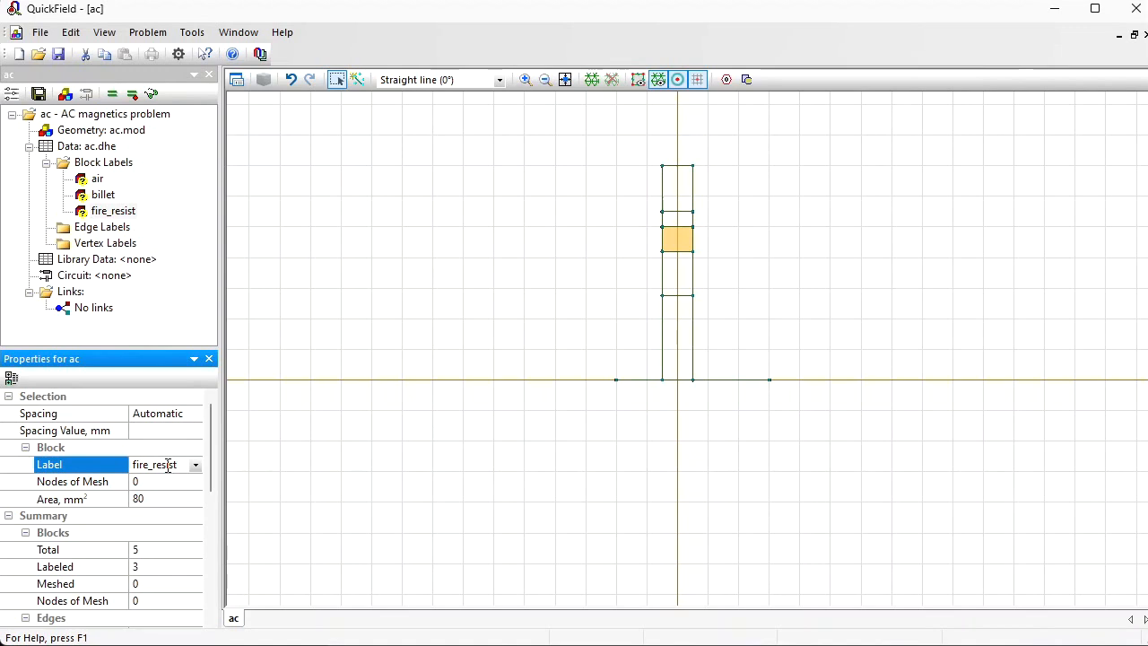
Step: Assign the label thermal to the thin block directly above the fire_resist block
left_click(686, 219)
left_click(178, 464)
type("th")
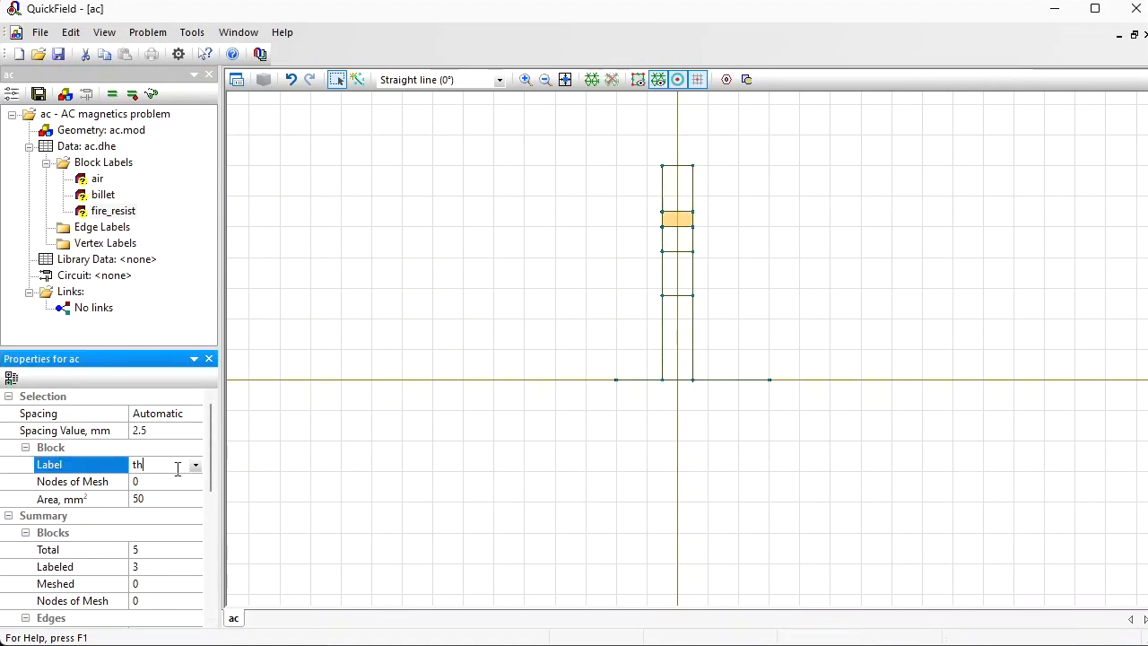
type("ermal")
key("Return")
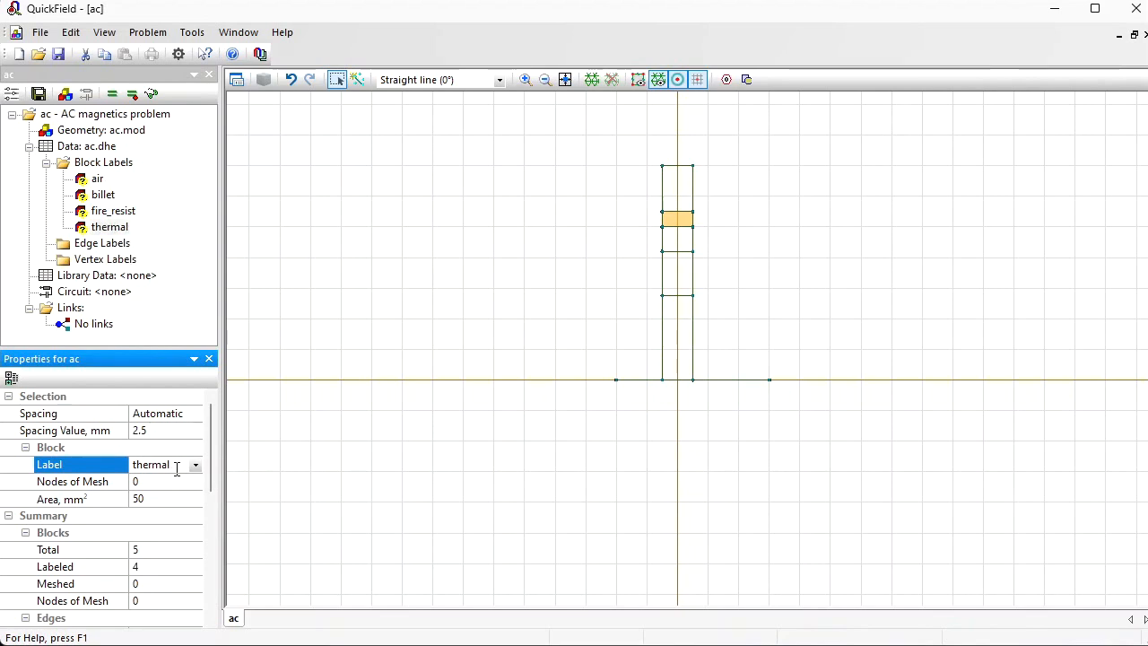
Step: Assign the label coil to the uppermost block of the stack
left_click(671, 187)
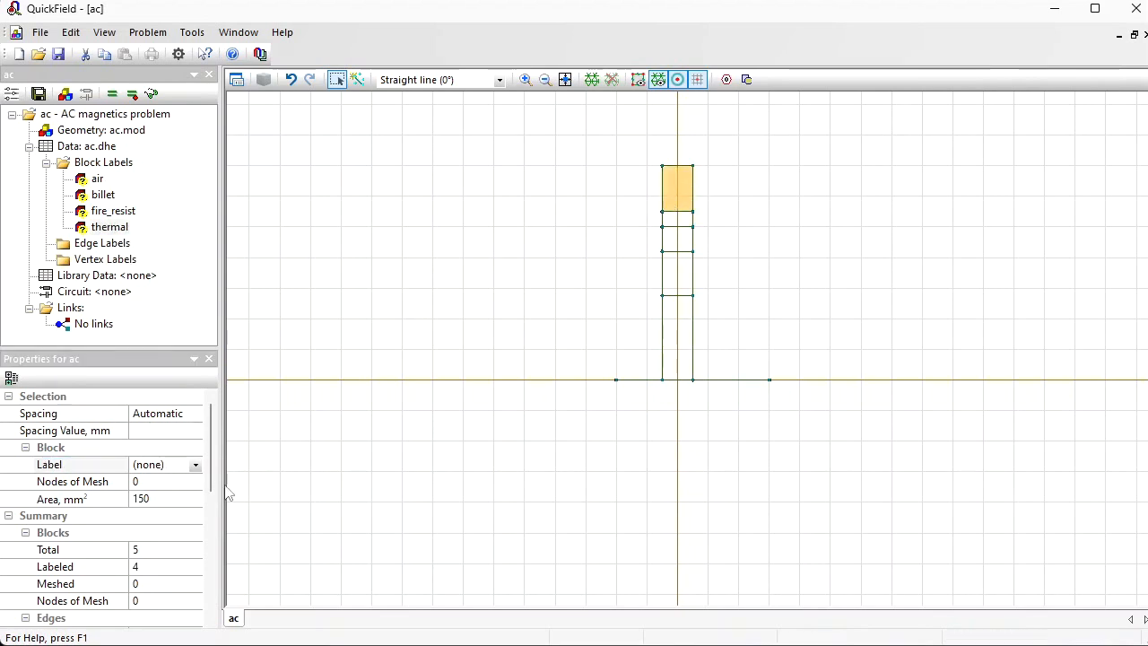
left_click(179, 468)
type("coil")
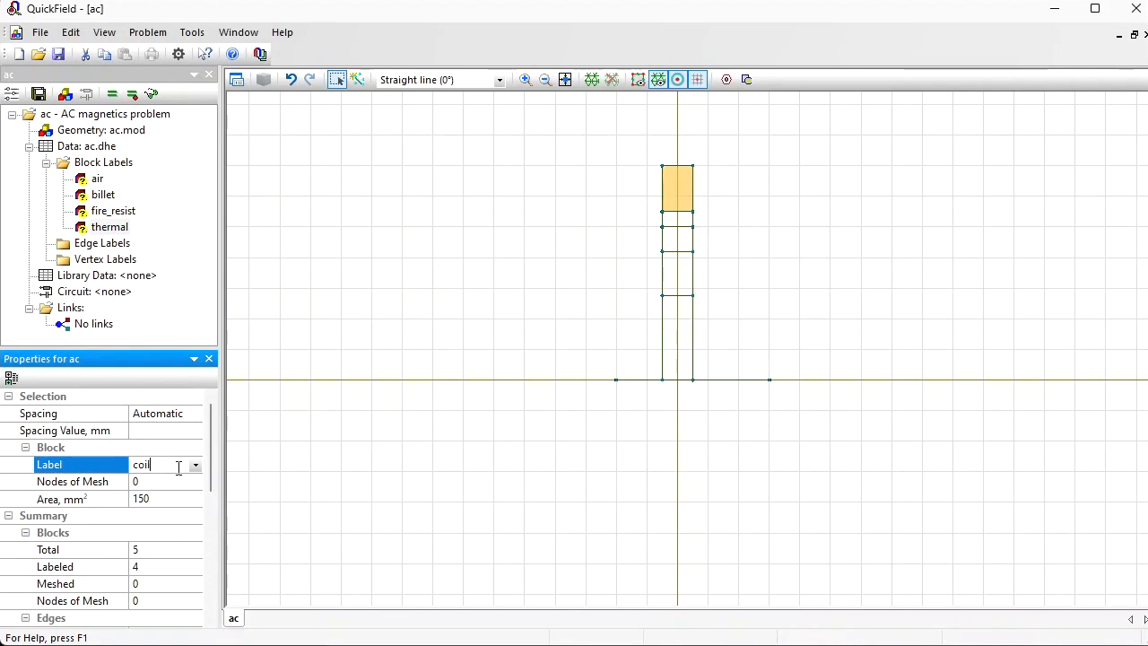
key("Return")
Step: Duplicate the coil block's upper edge by displacement, making one copy 200 mm higher
left_click(545, 80)
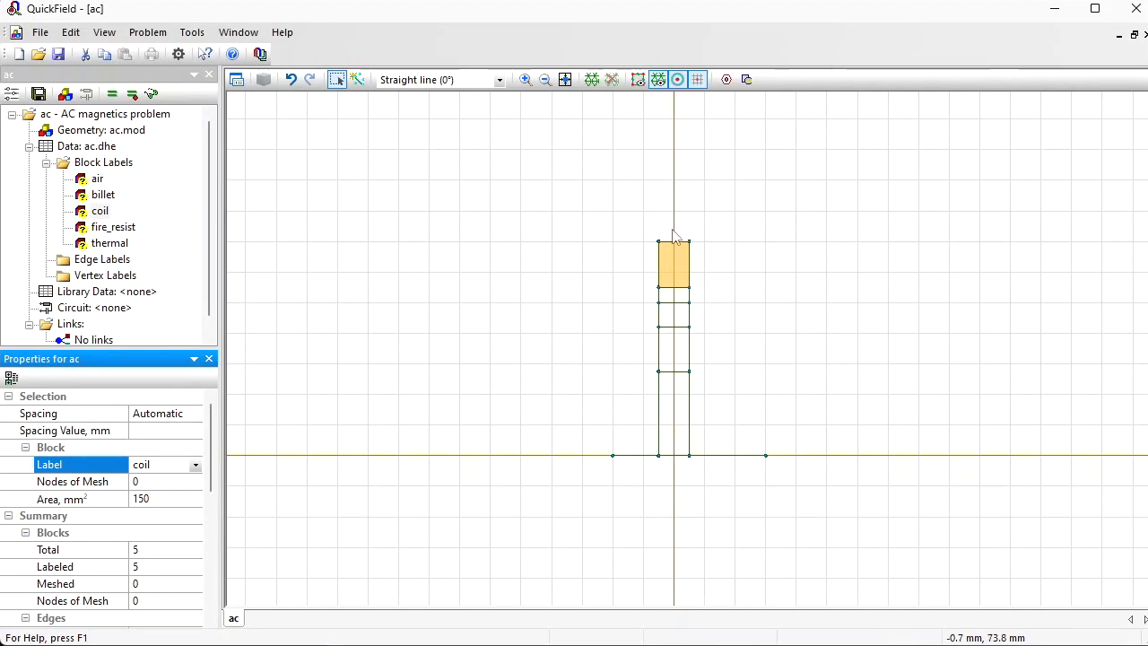
left_click(337, 81)
left_click(673, 242)
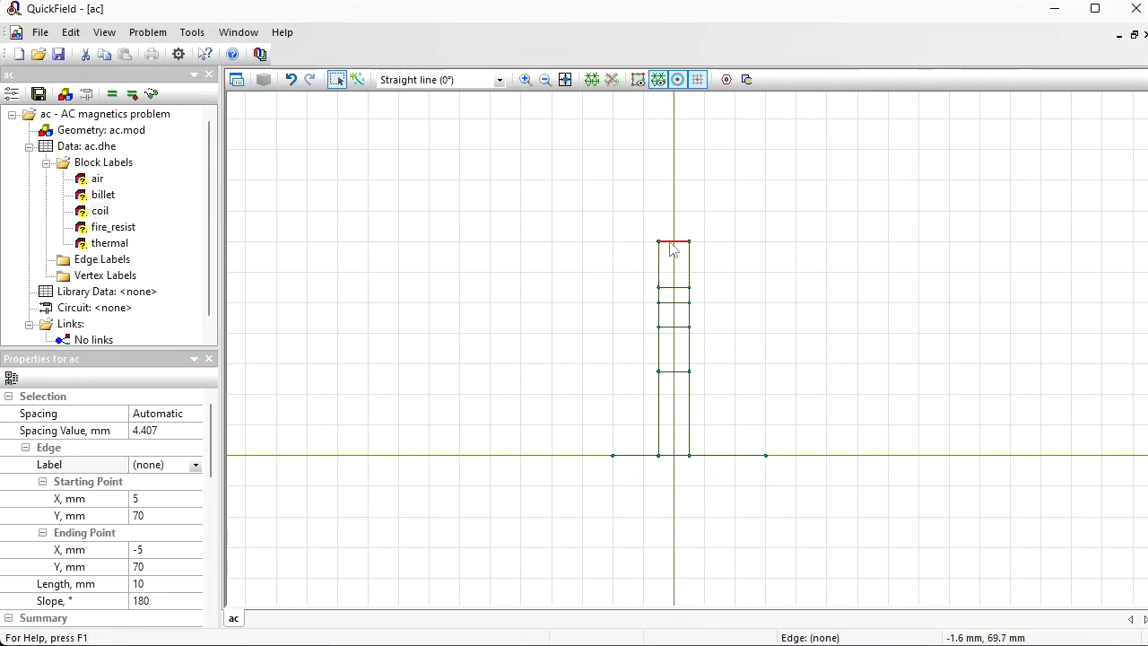
right_click(674, 251)
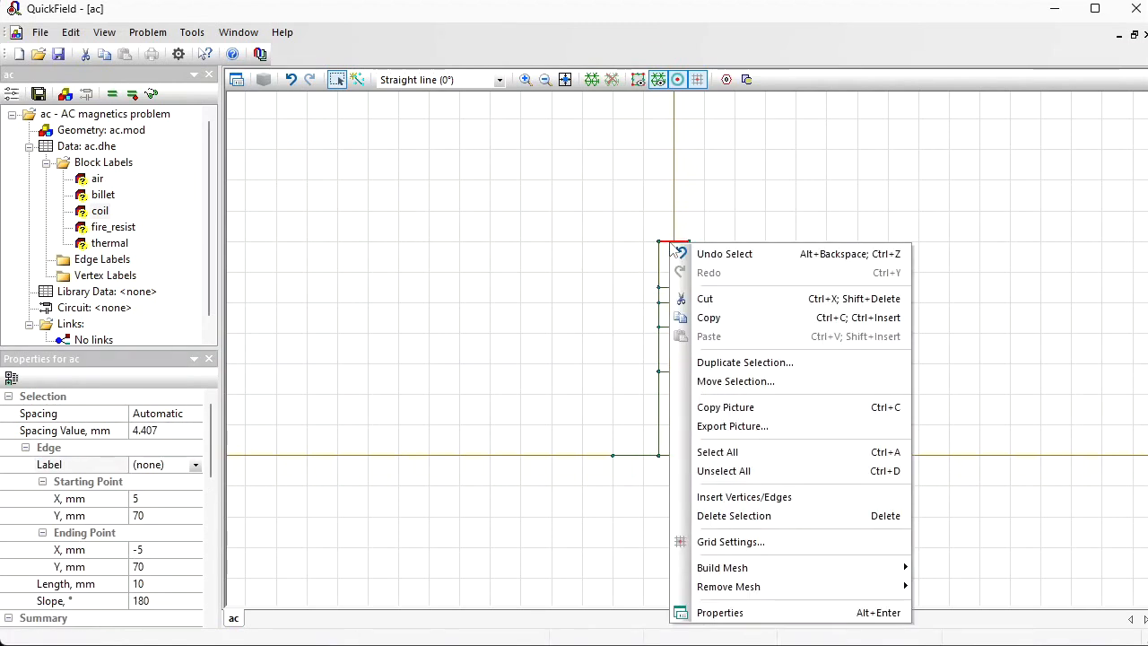
left_click(783, 374)
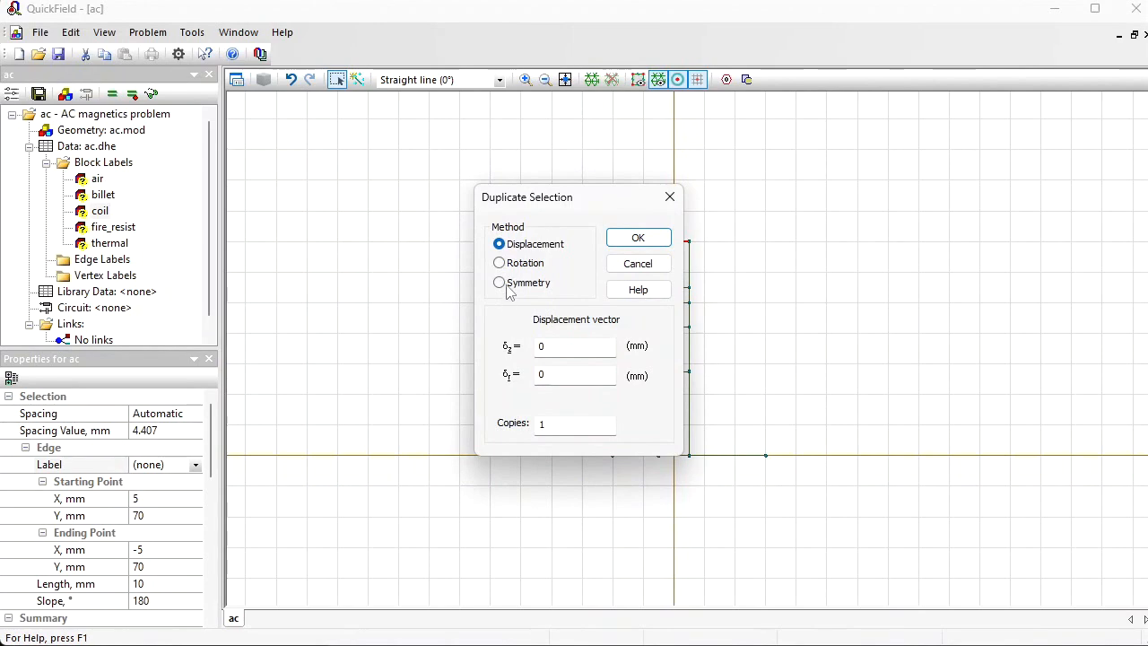
key("BackSpace")
type("200")
left_click(663, 238)
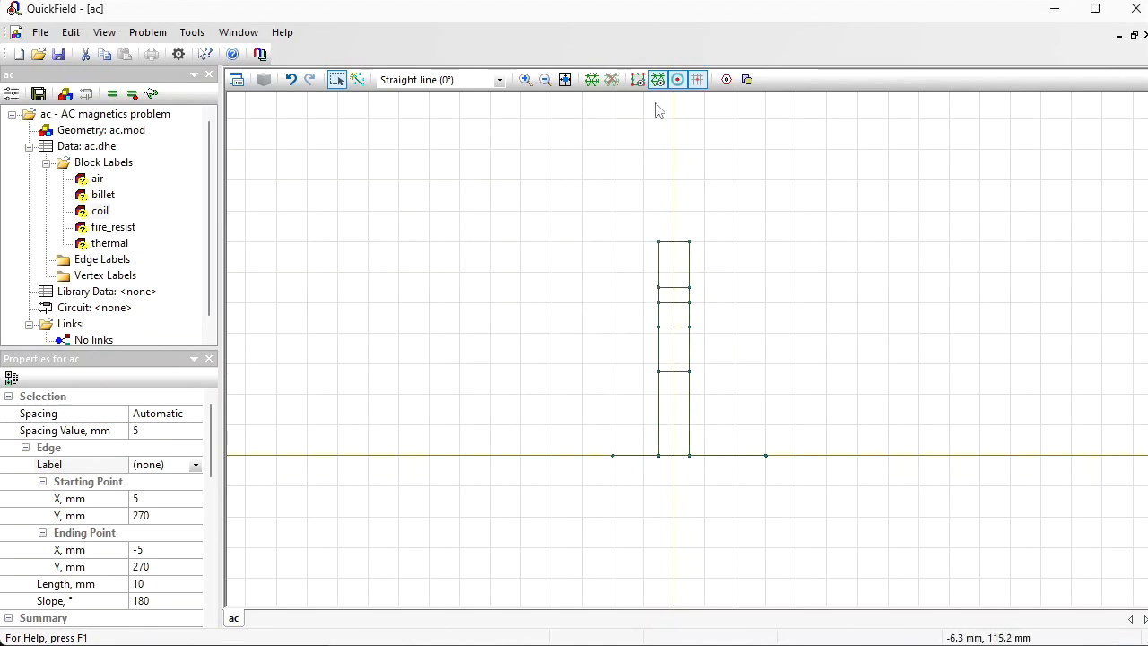
Step: Draw two vertical edges joining the ends of the duplicated edge to the coil block's upper corners, closing a tall block
left_click(564, 80)
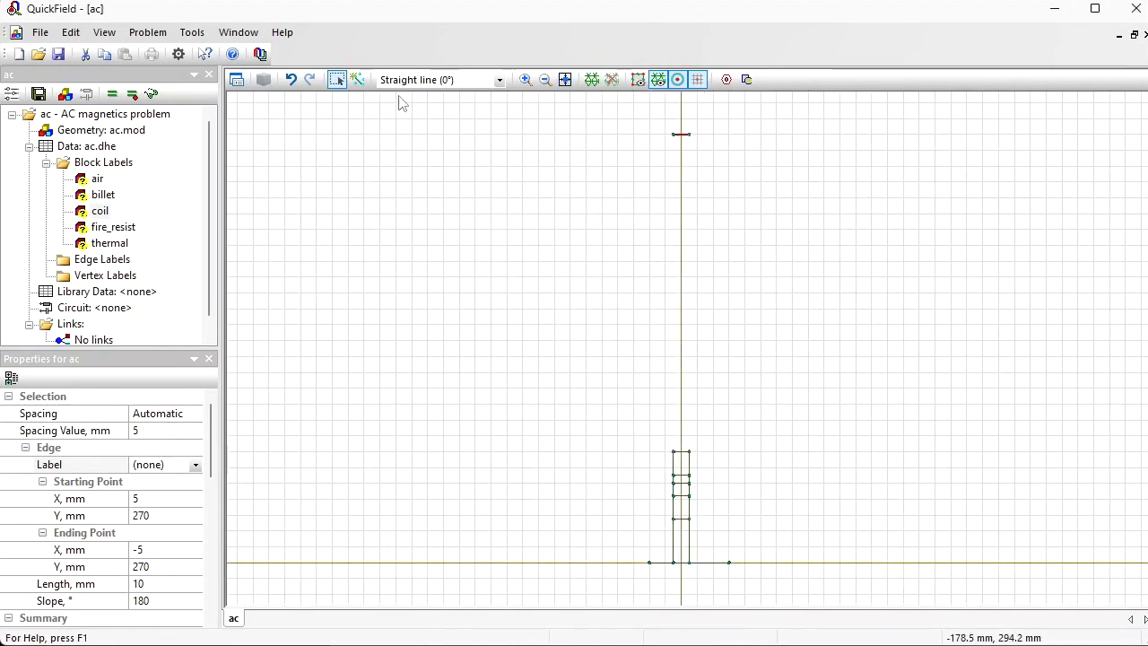
left_click(357, 81)
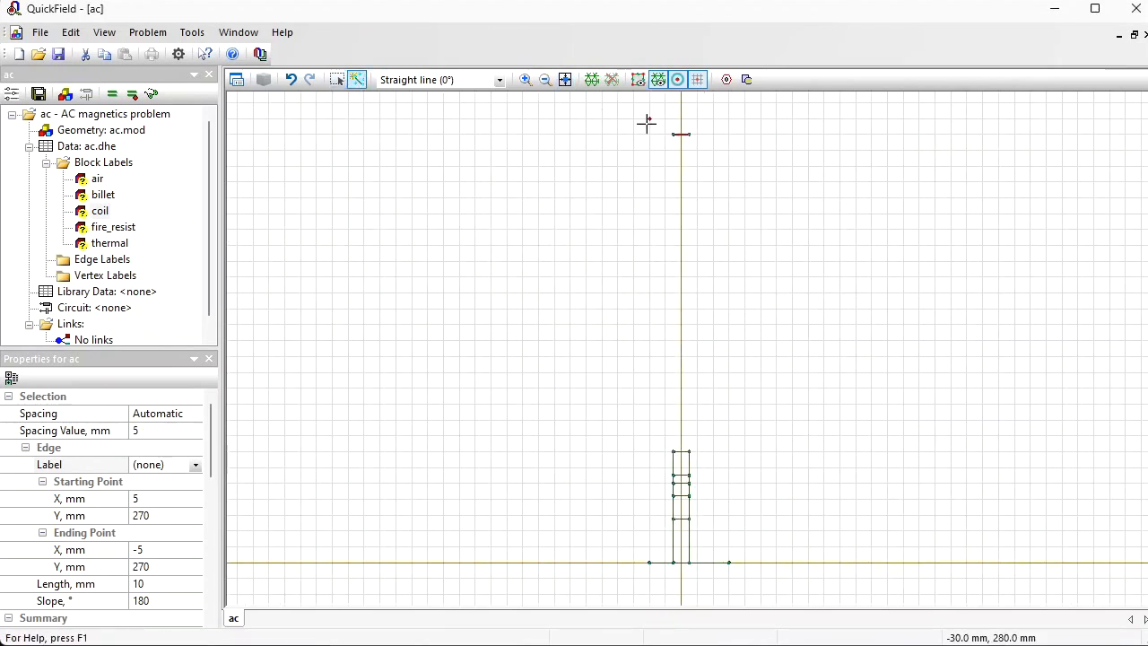
left_click_drag(673, 134, 672, 450)
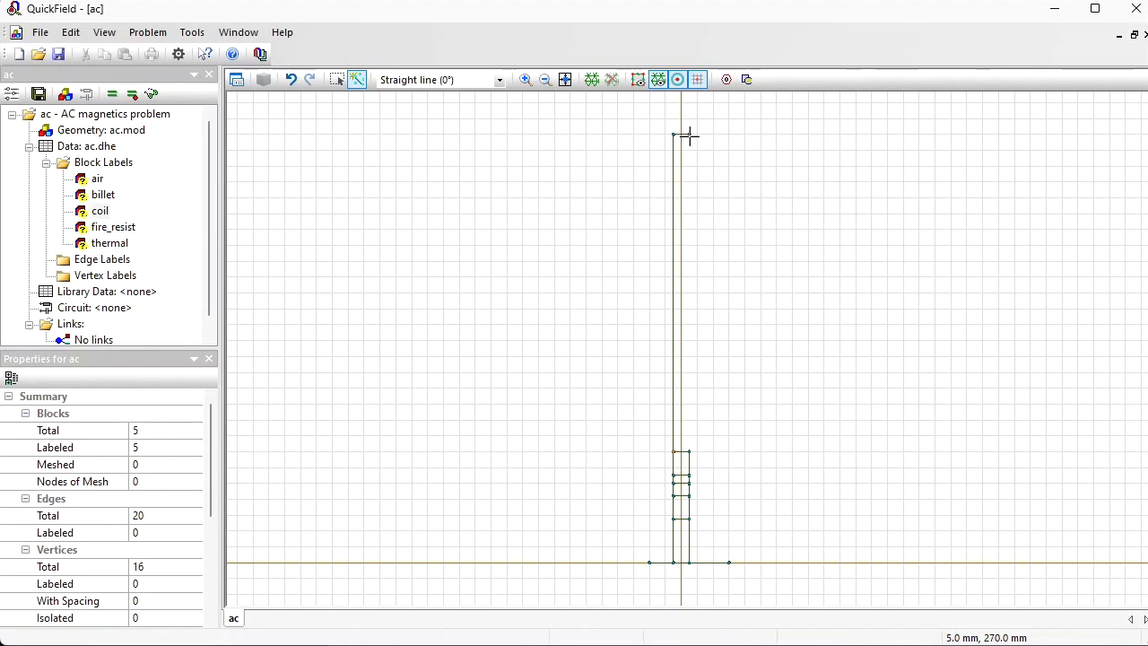
left_click_drag(688, 133, 687, 450)
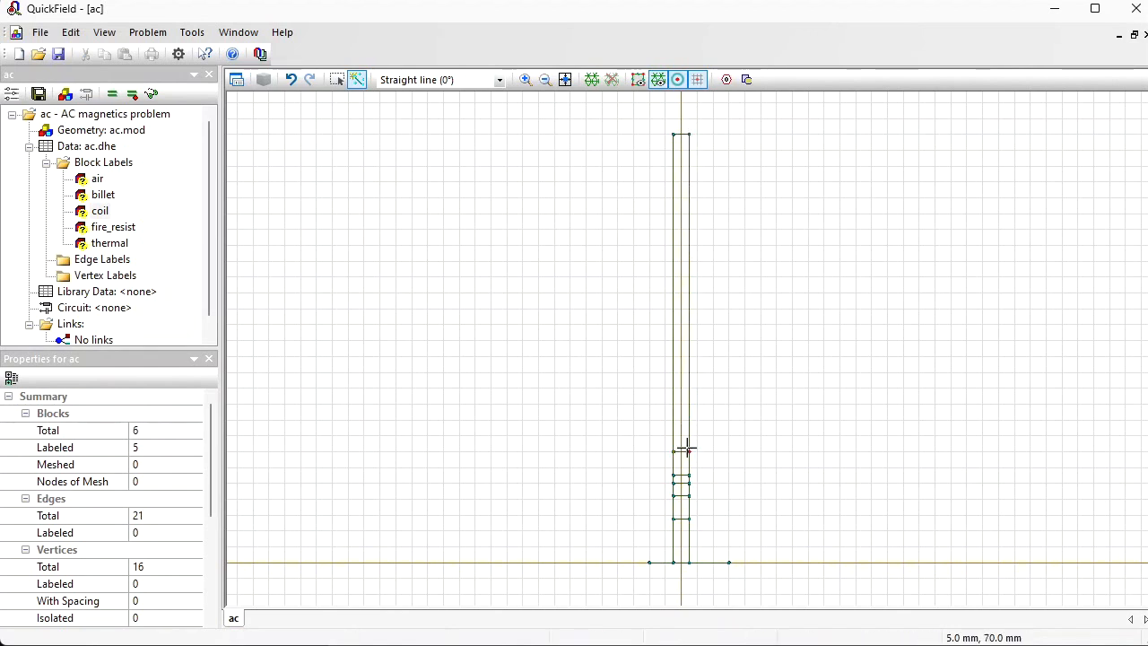
Step: Assign the existing label air to the tall block above the coil
left_click(338, 81)
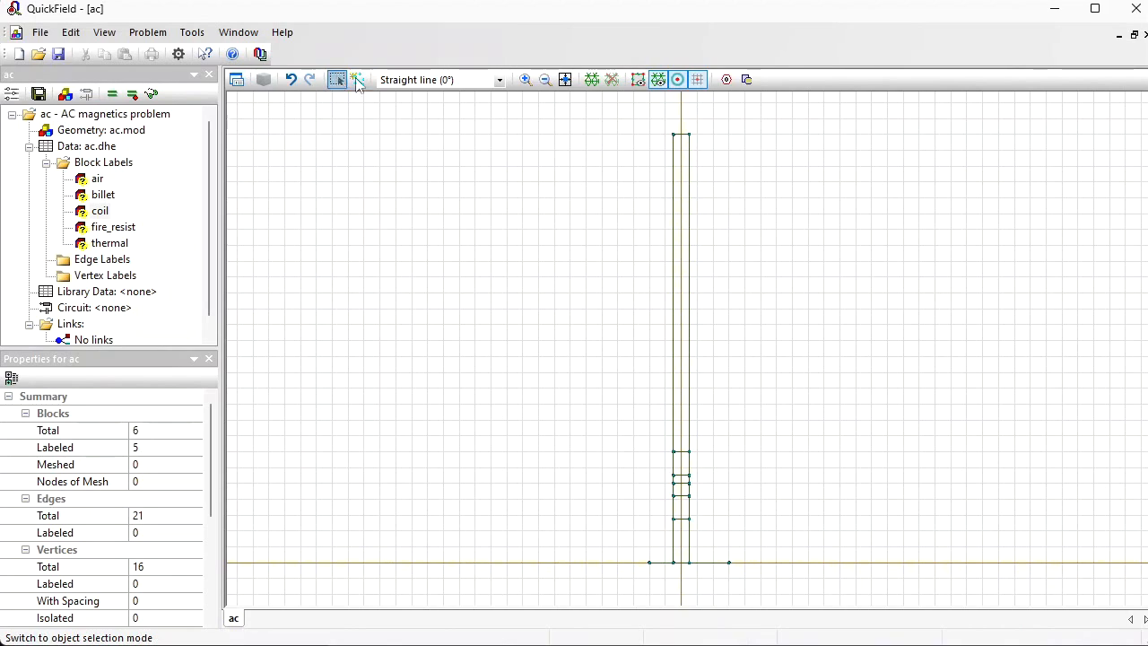
left_click(682, 278)
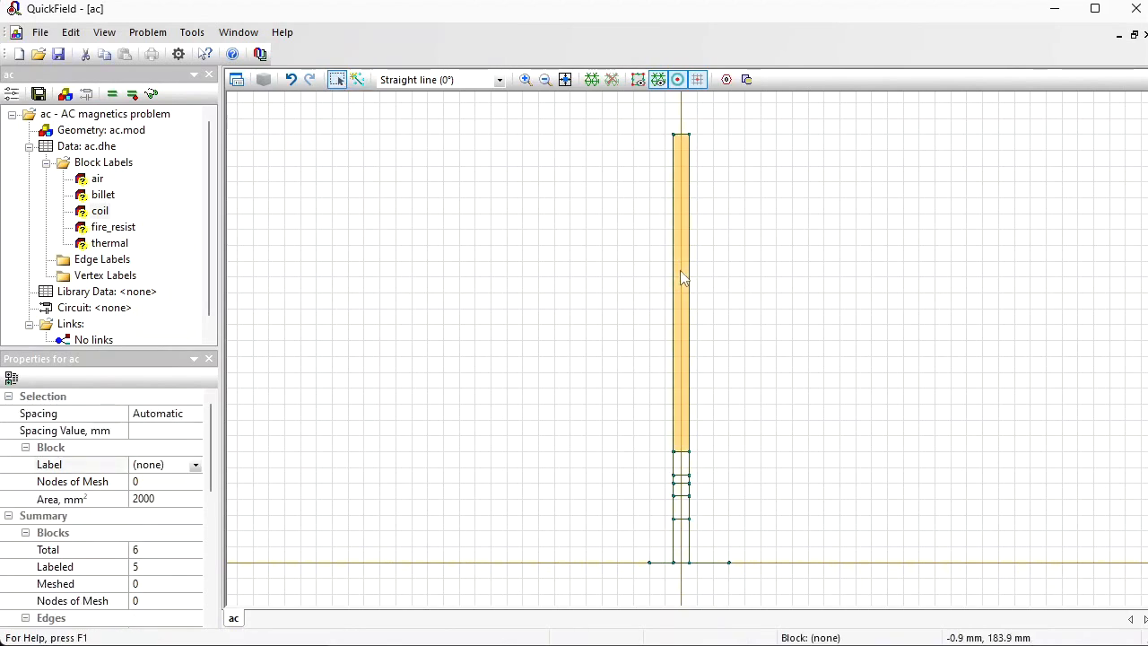
left_click(194, 464)
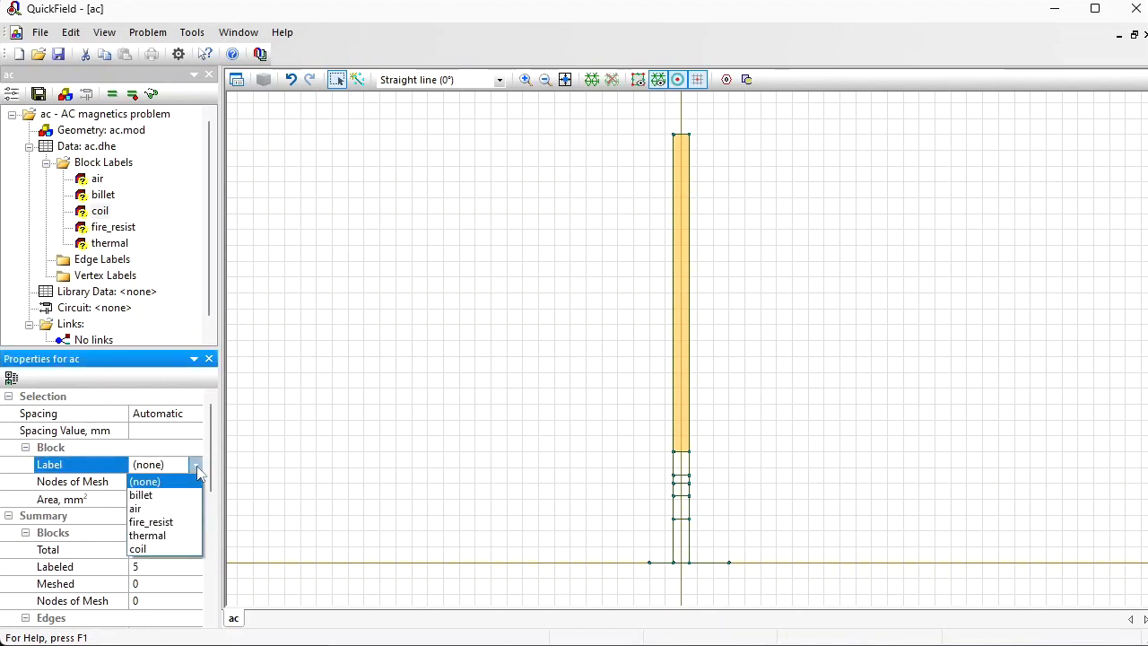
left_click(166, 508)
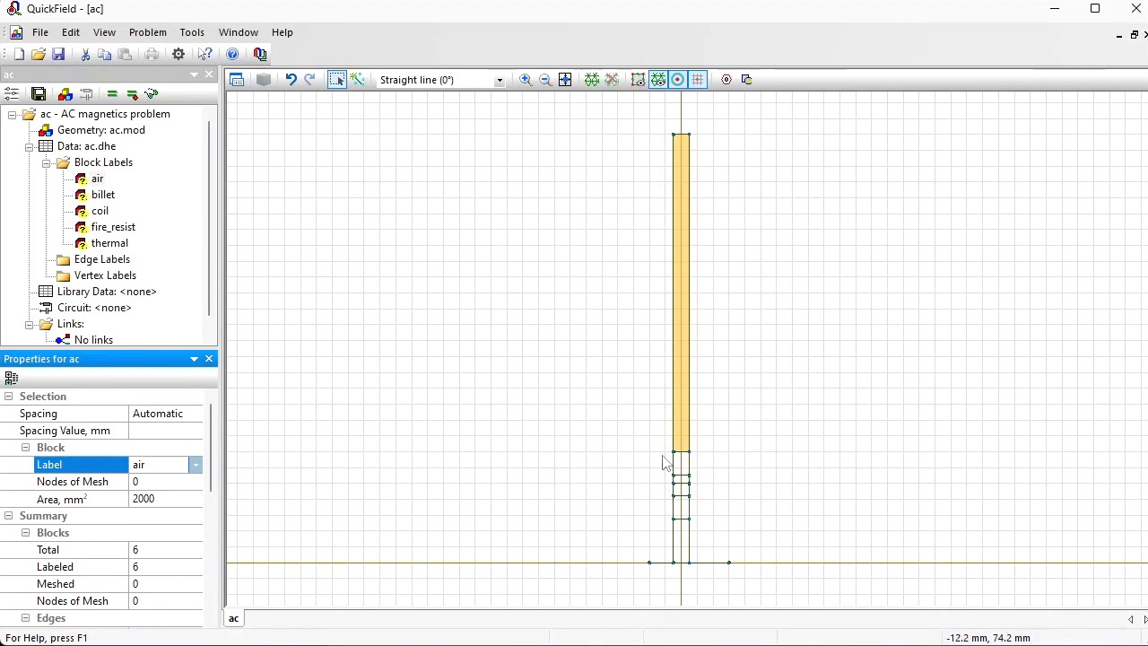
Step: Assign the label axis to the billet's bottom edge on the horizontal axis
left_click(681, 562)
left_click(169, 463)
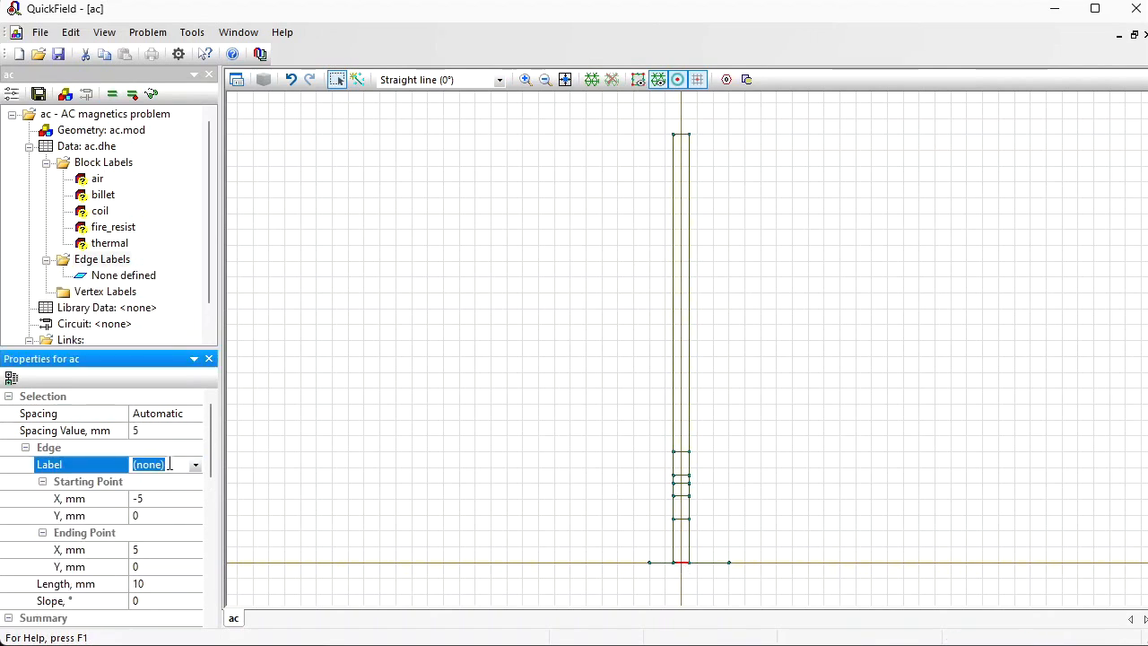
type("axis")
key("Return")
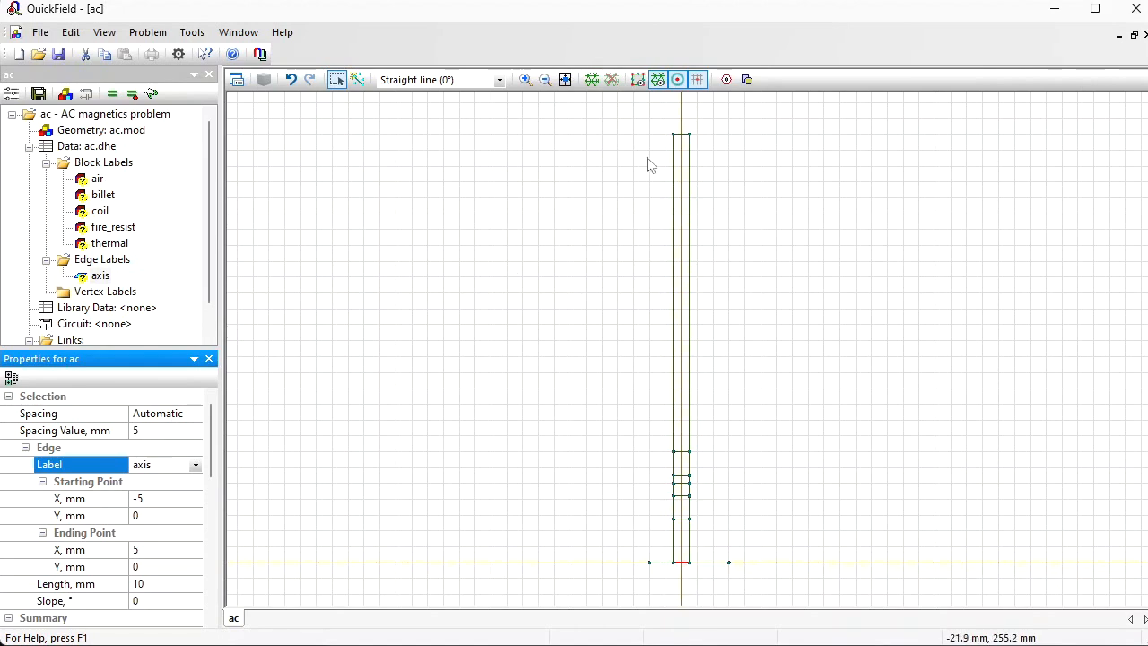
Step: Assign the label far away to the topmost edge of the tall air block
left_click(682, 134)
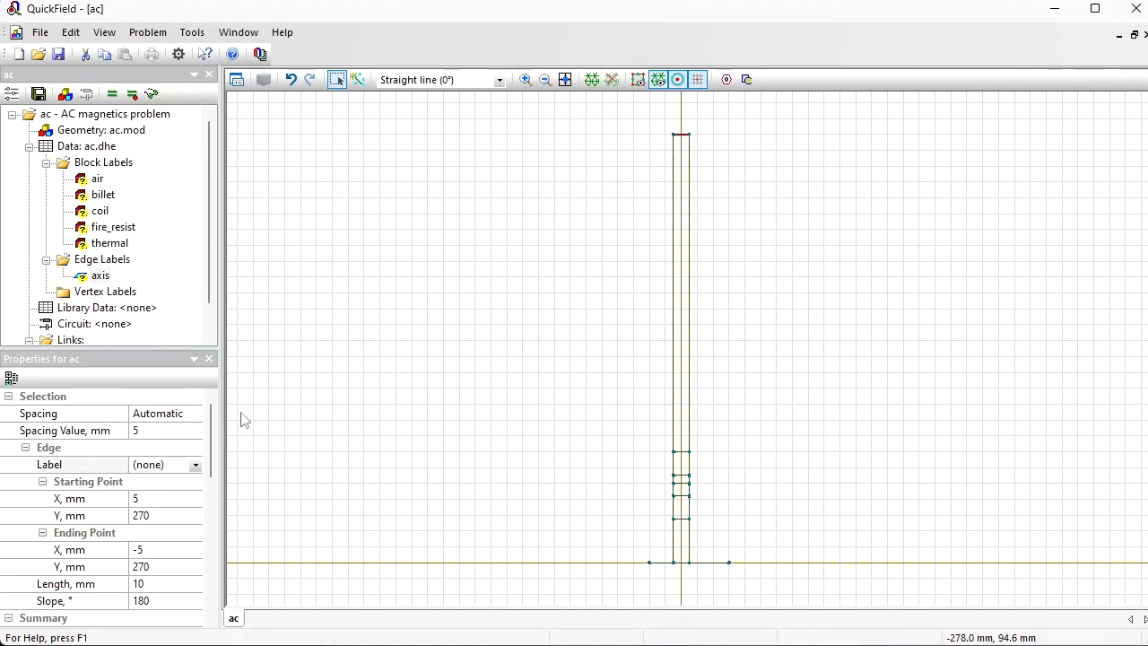
left_click(178, 462)
type("far")
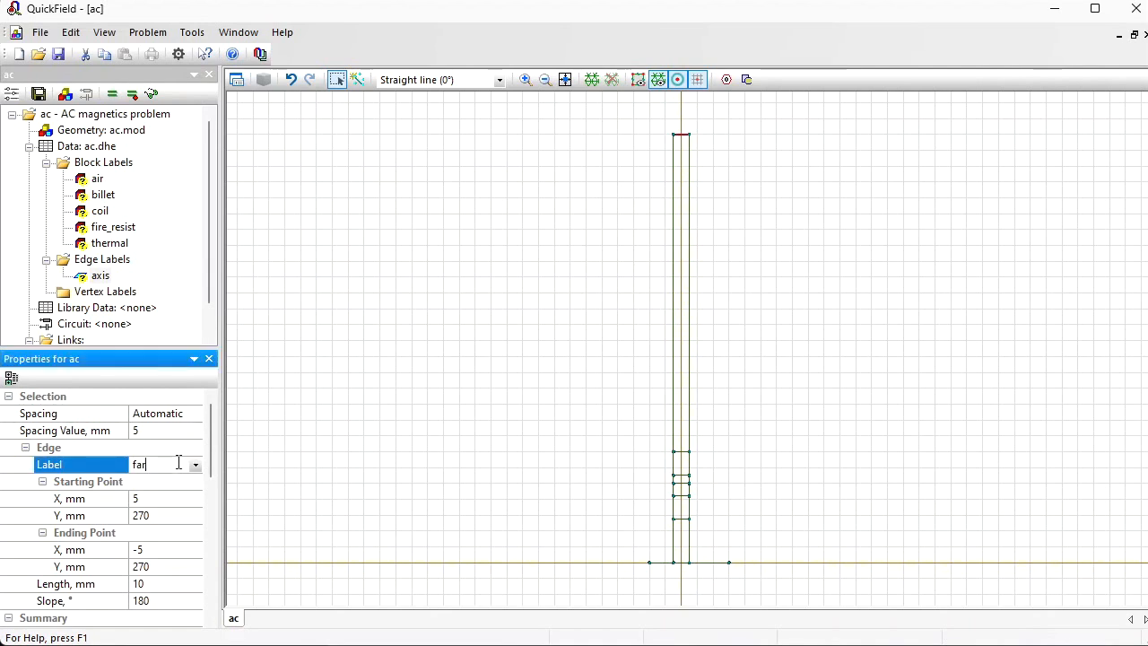
type(" away")
key("Return")
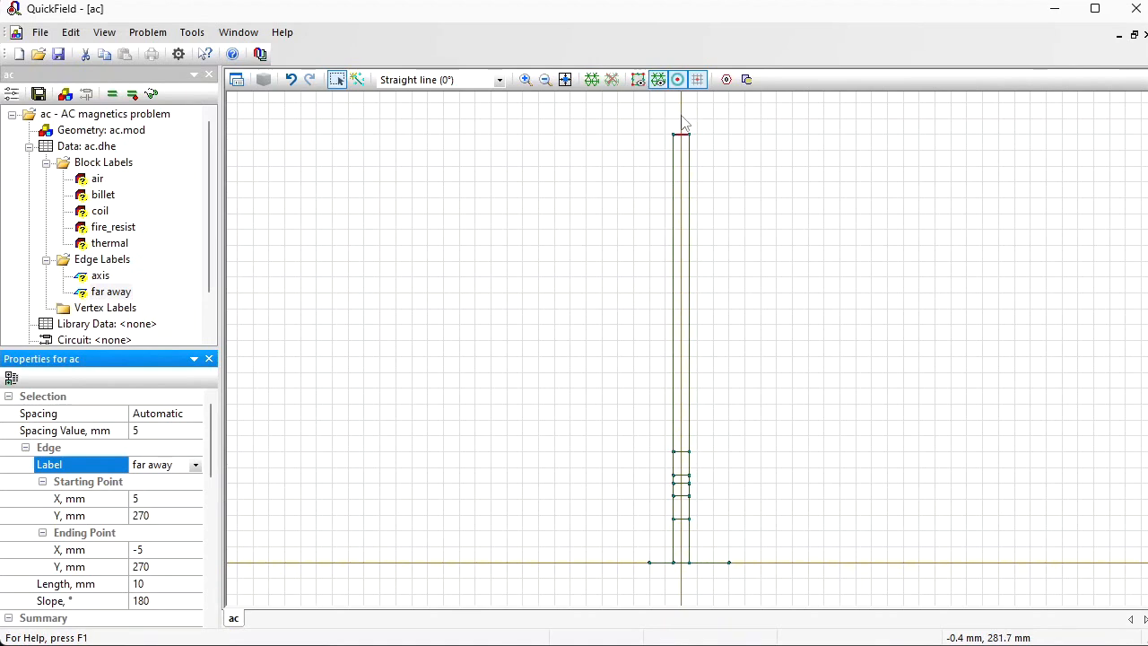
Step: Assign the label symemtry to all vertical edges along both the right and left sides of the stacked blocks
left_click_drag(681, 121, 701, 581)
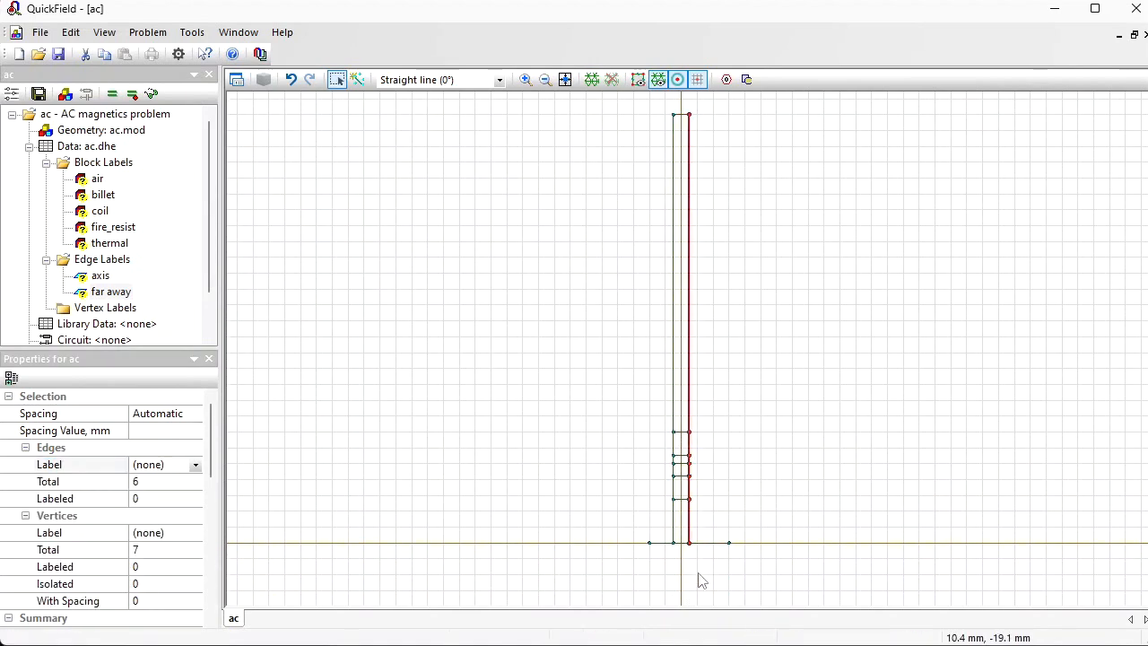
left_click(166, 464)
type("symmetry")
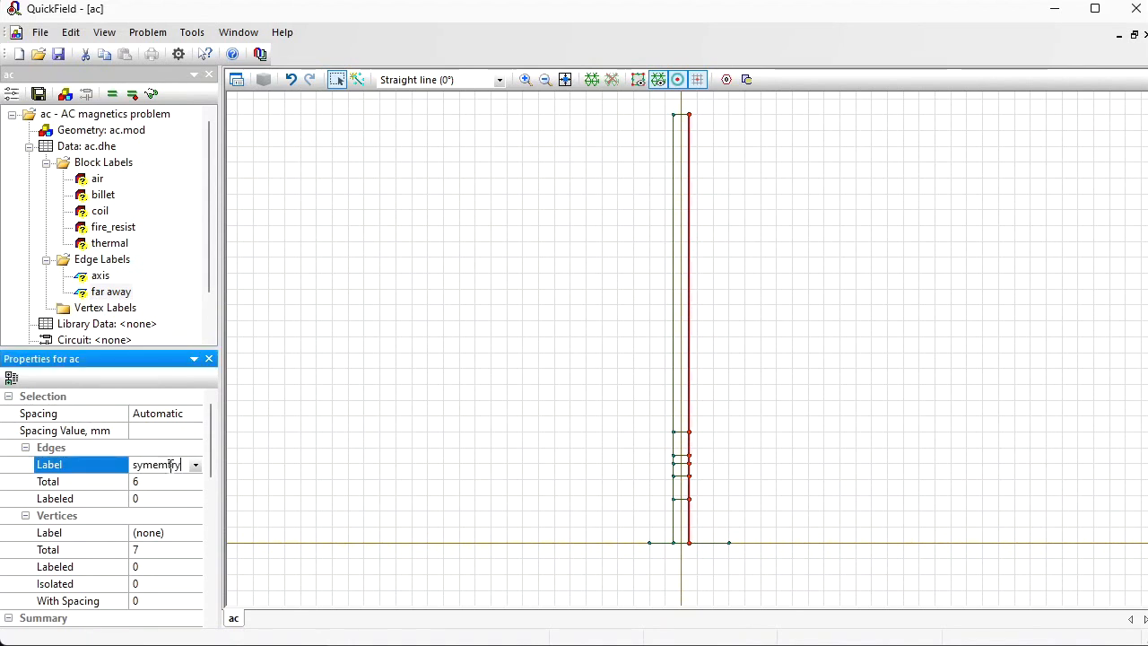
key("Return")
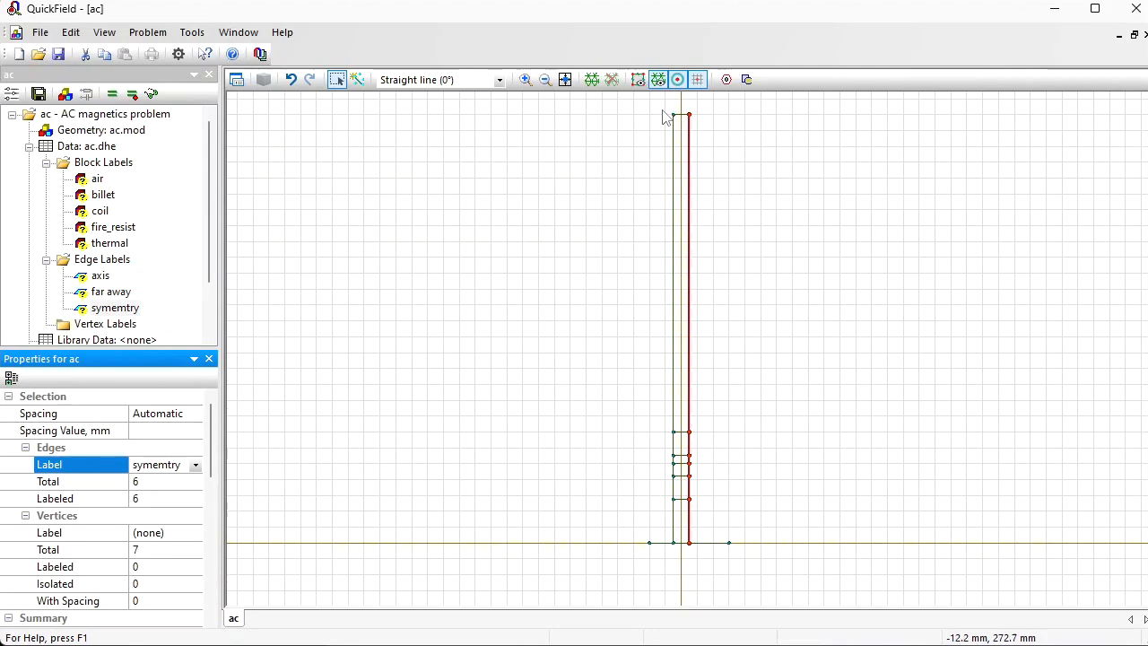
left_click_drag(663, 116, 681, 578)
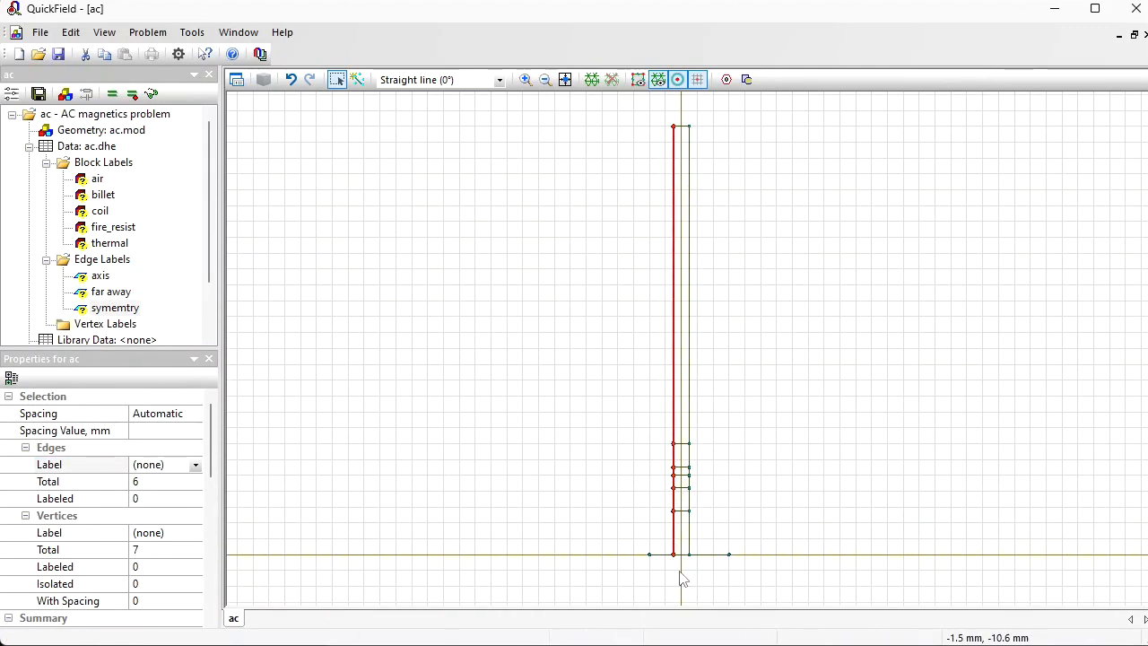
left_click(186, 461)
left_click(161, 524)
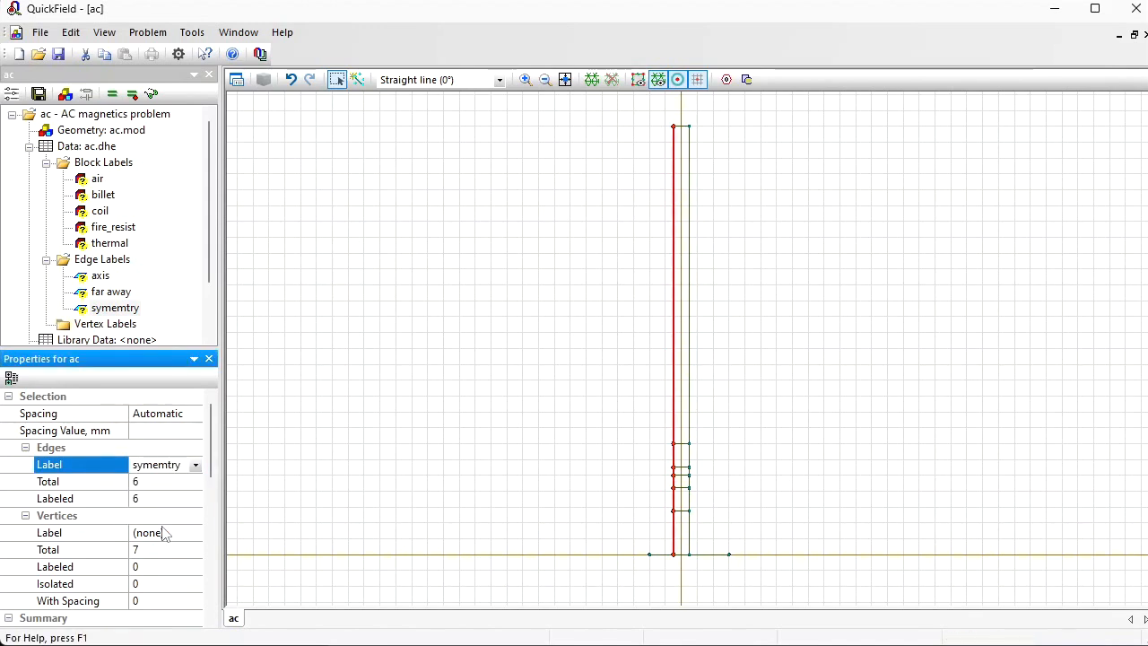
Step: Assign the label surface to the edge between the billet and the air block above it
left_click(681, 512)
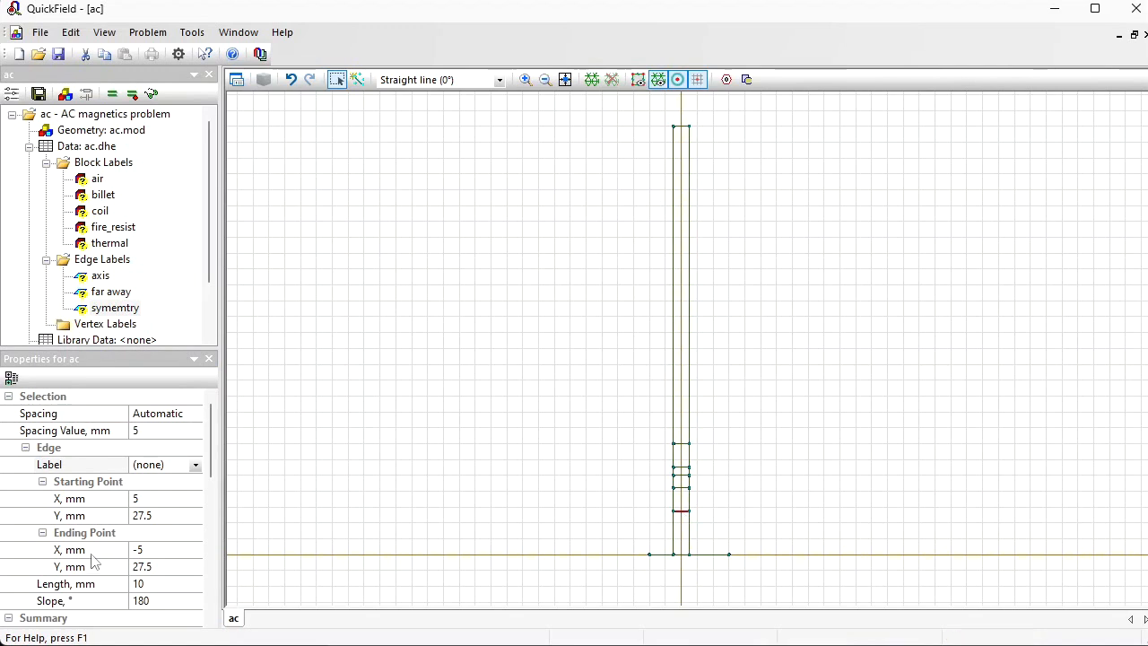
left_click(167, 462)
type("su")
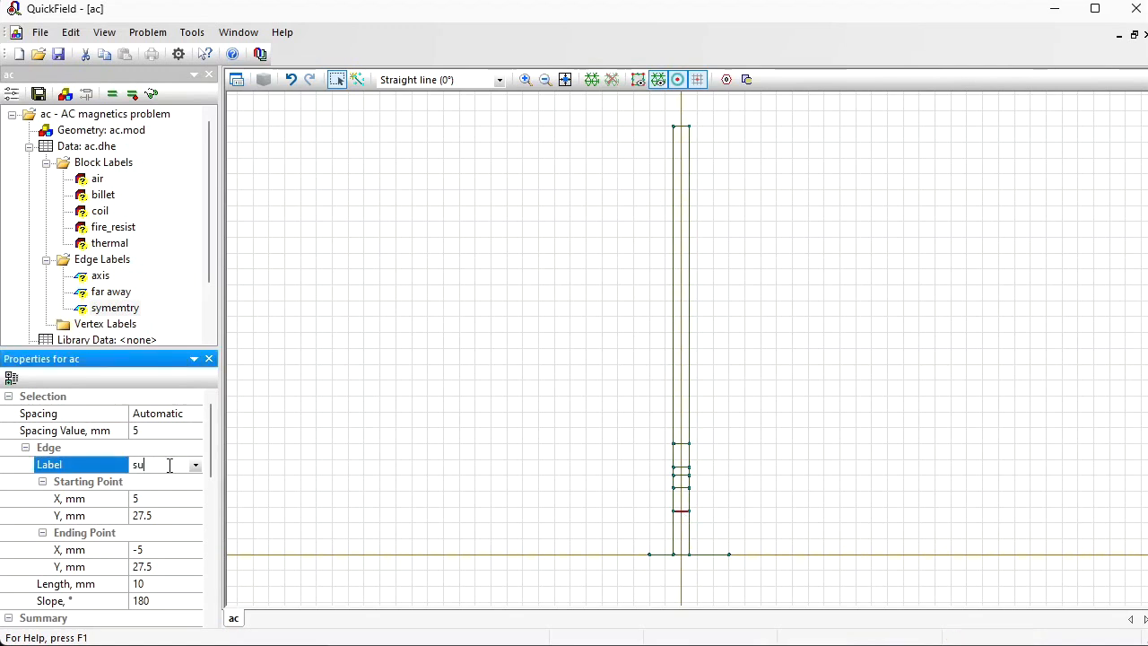
type("rface")
key("Return")
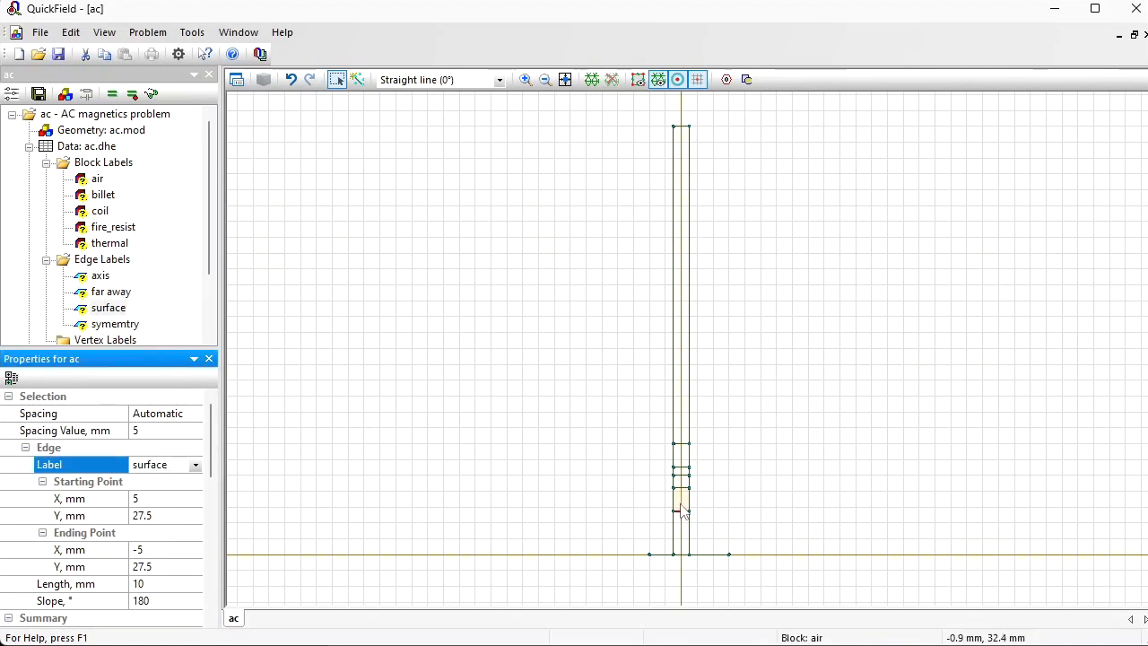
Step: Delete the leftover edges on the horizontal axis that stick out on both sides of the billet
left_click(661, 561)
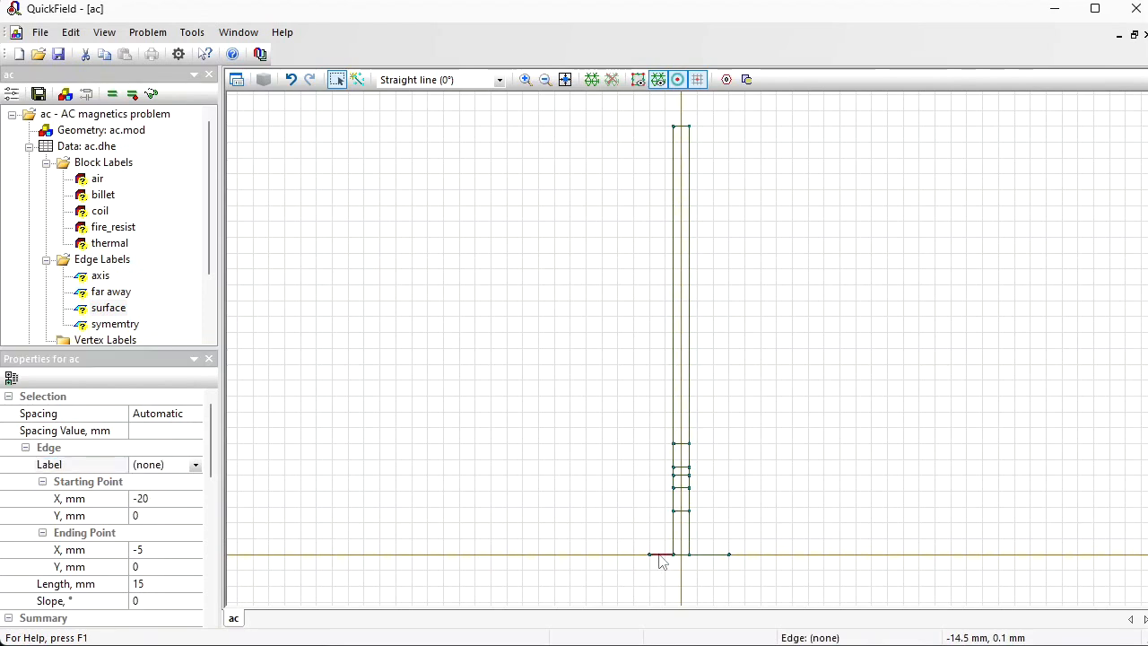
left_click(718, 562)
key("Delete")
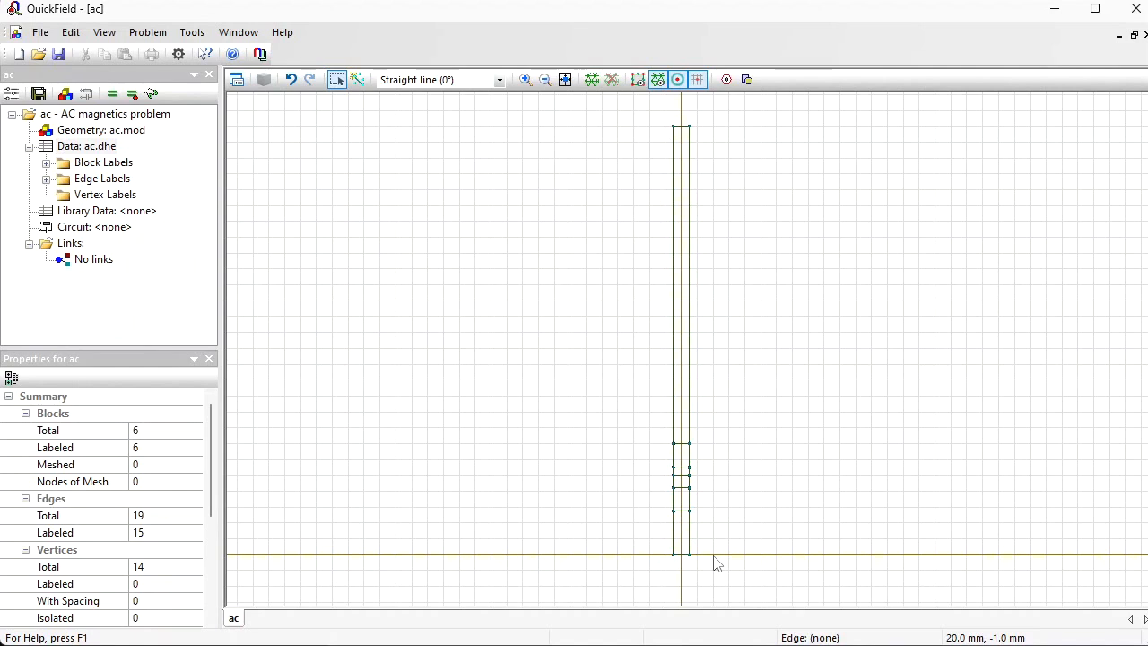
Step: Expand the block and edge label lists and set the relative permeability of the air block label to 1
left_click(45, 163)
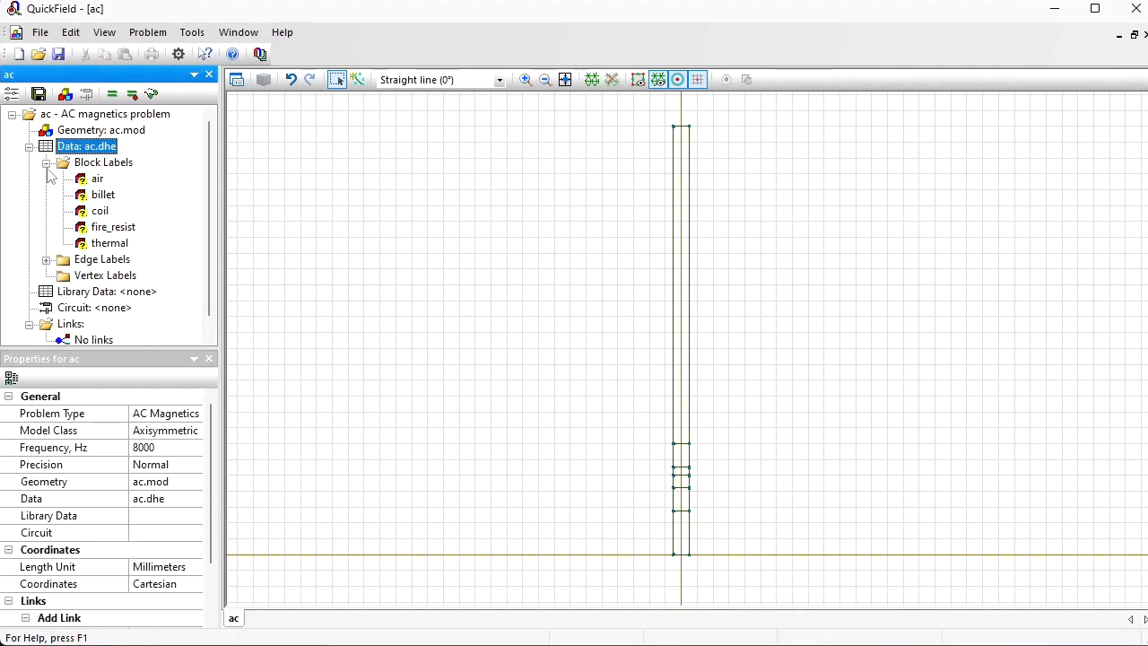
left_click(46, 259)
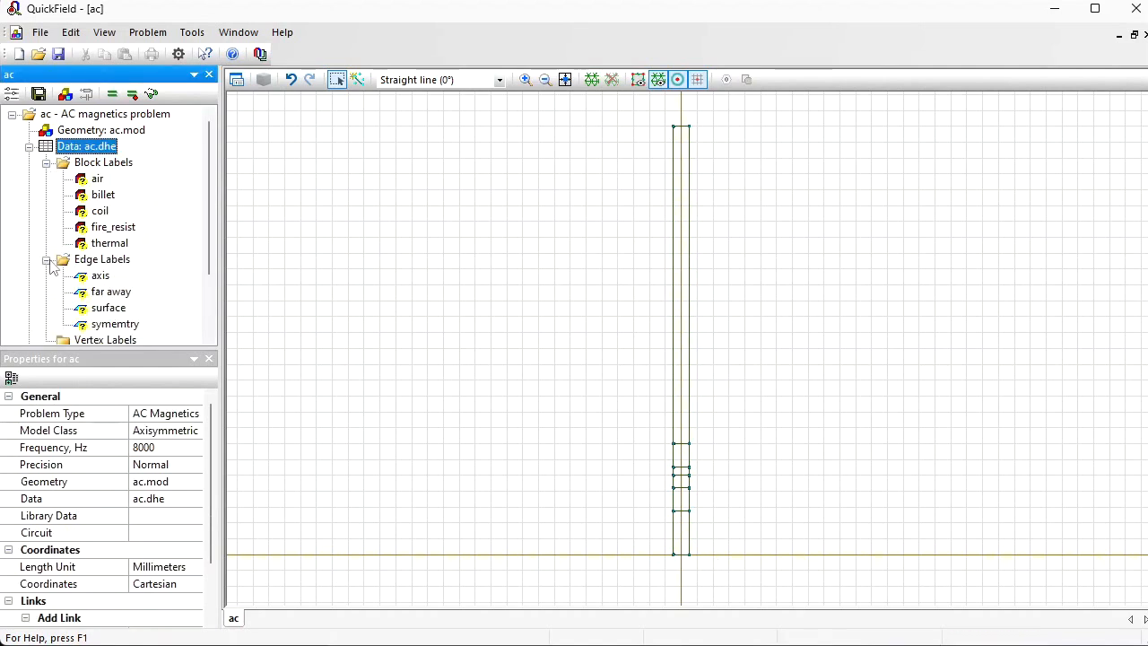
double_click(95, 179)
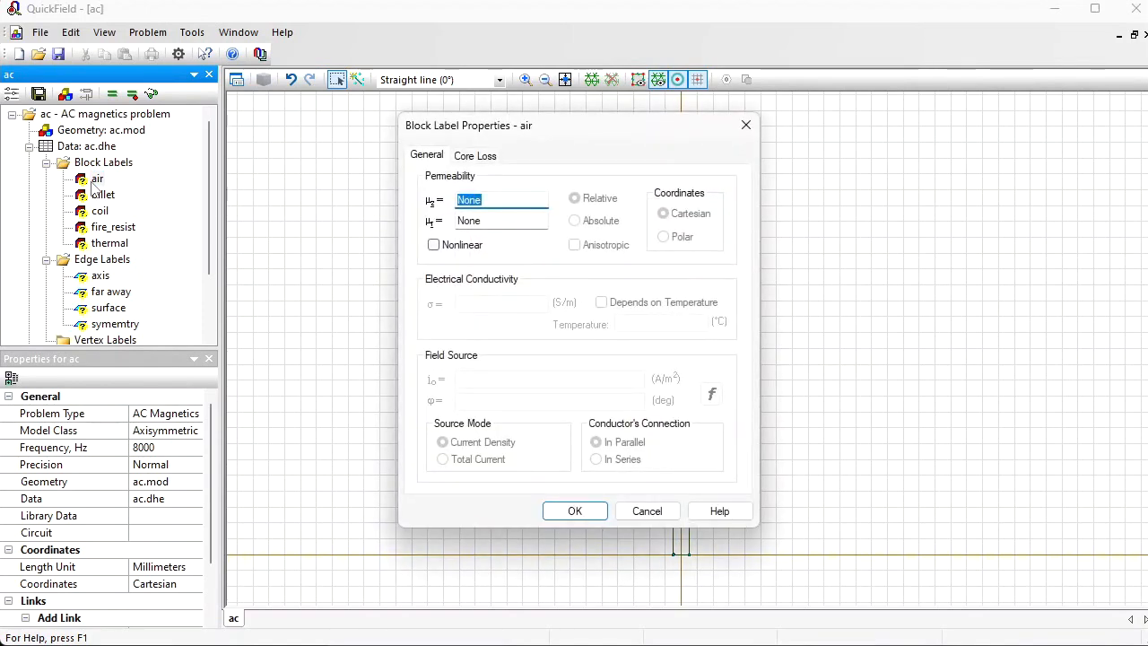
type("1")
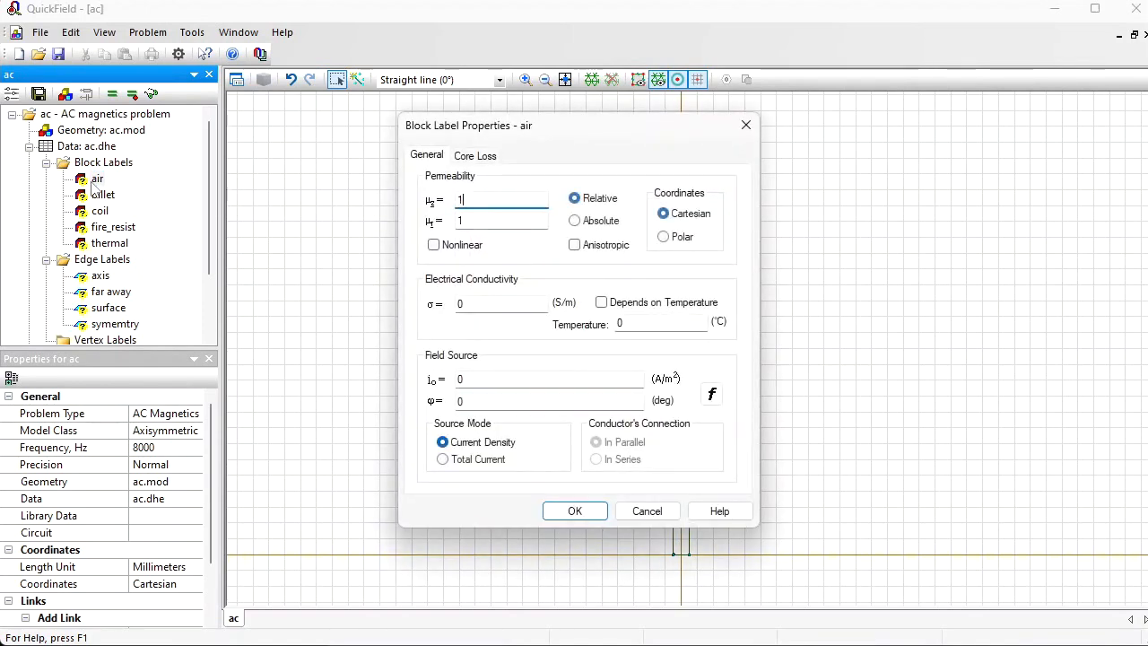
key("Return")
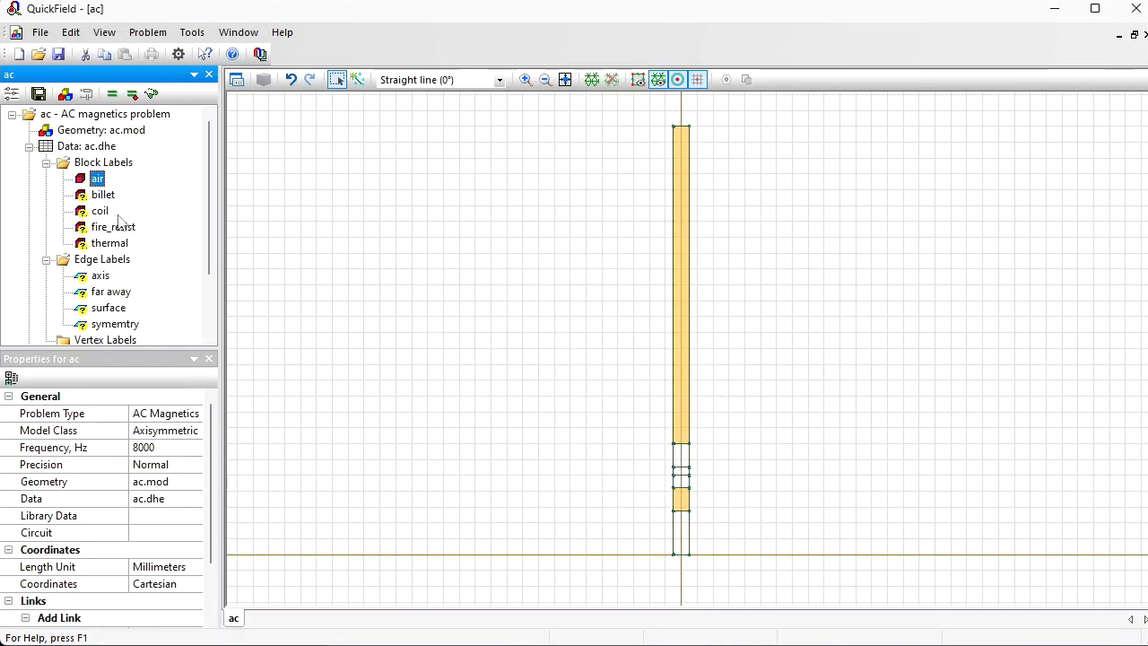
Step: Set the relative permeability to 1 for both the fire_resist and thermal block labels
double_click(113, 228)
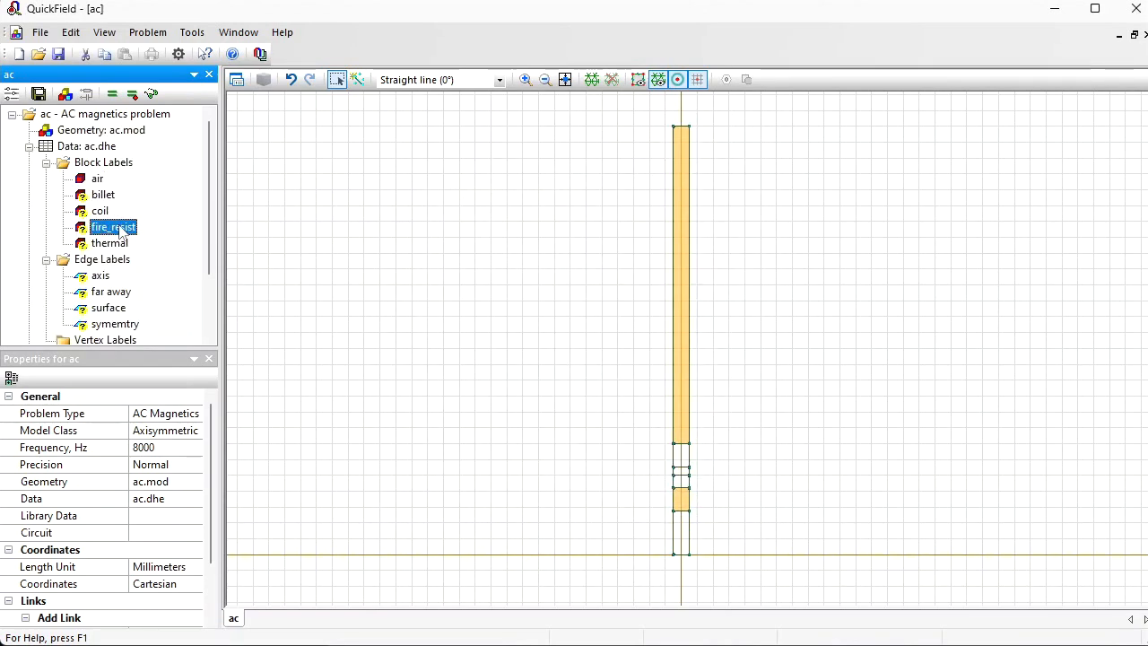
type("1")
key("Return")
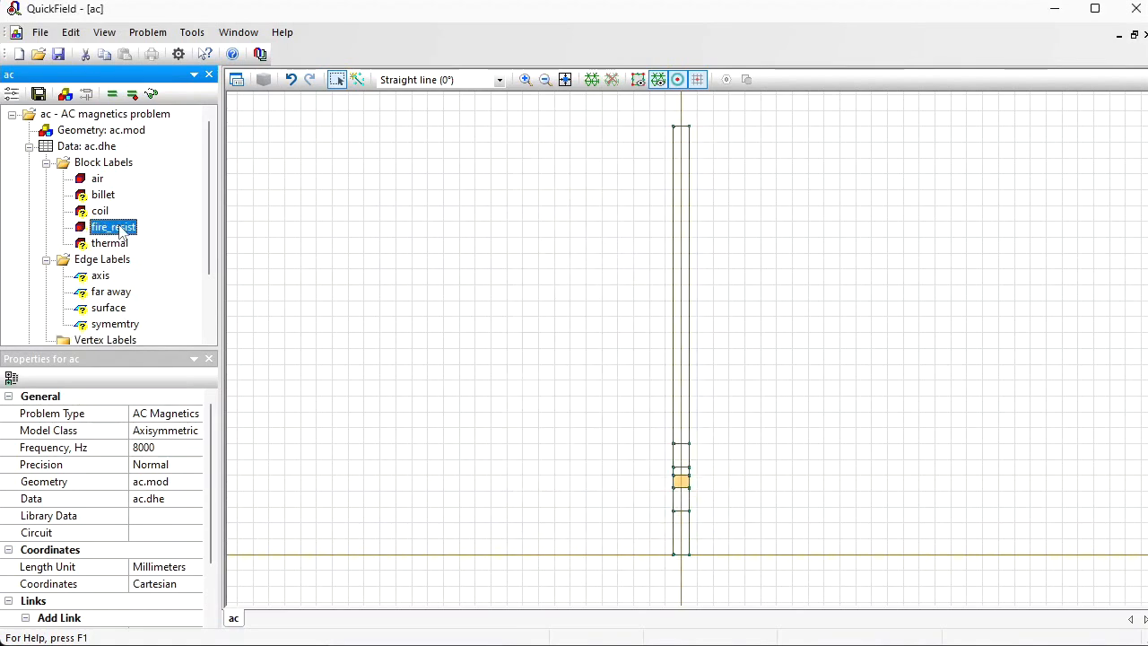
double_click(113, 244)
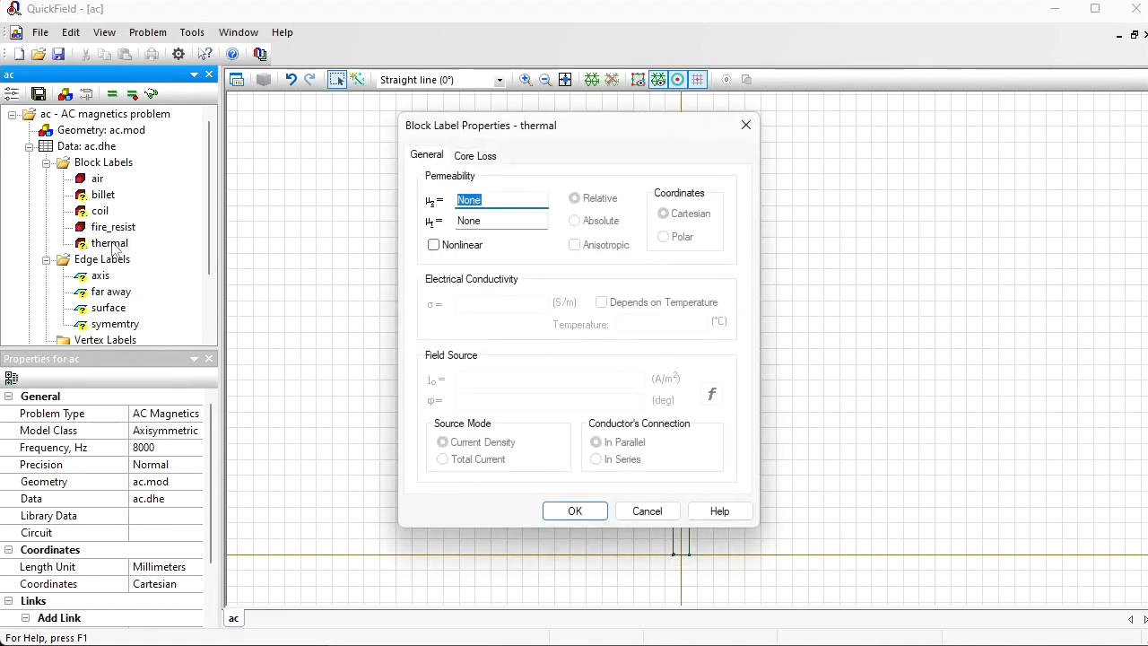
type("1")
key("Return")
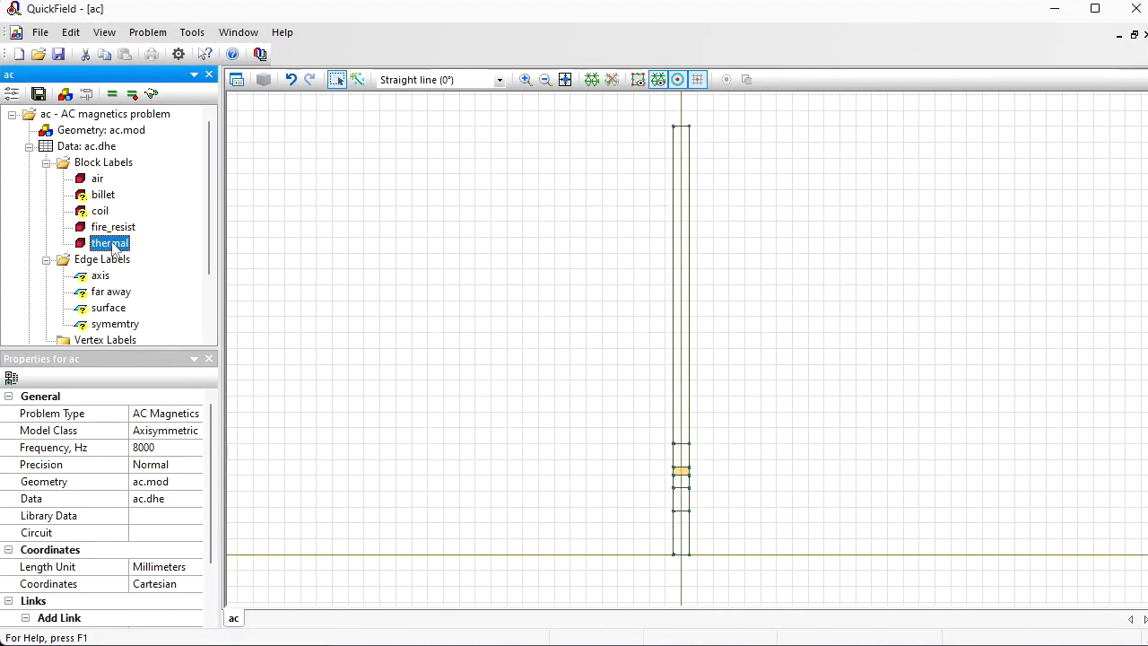
Step: Give the coil block label relative permeability 1 and a total current source of 700*sqrt(2) A
double_click(99, 212)
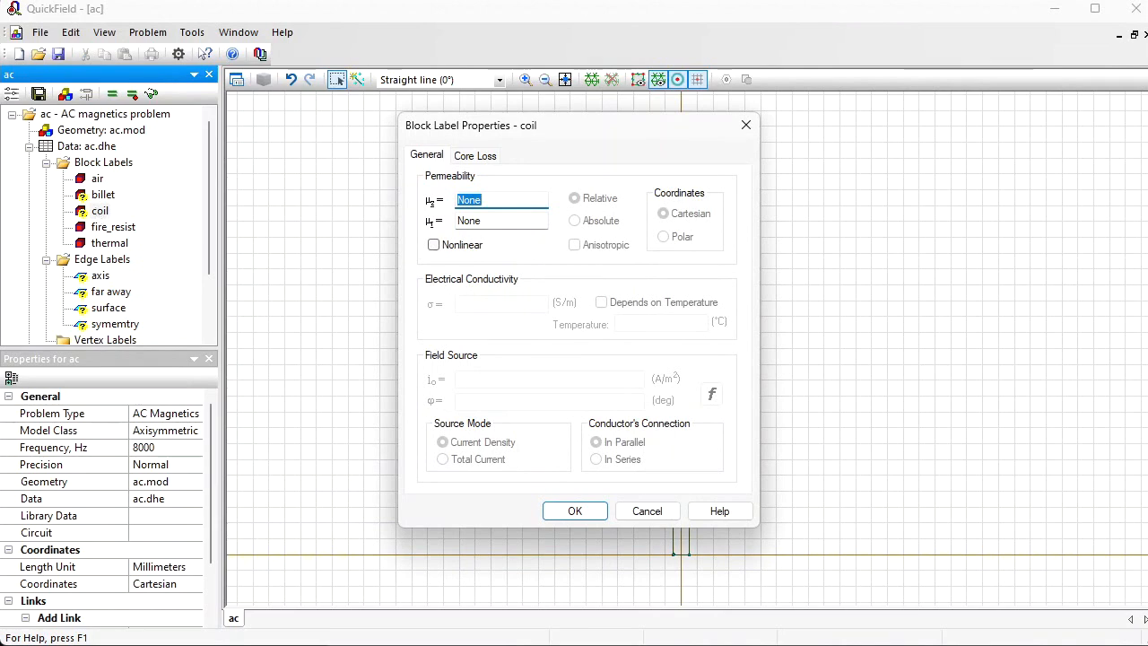
type("1")
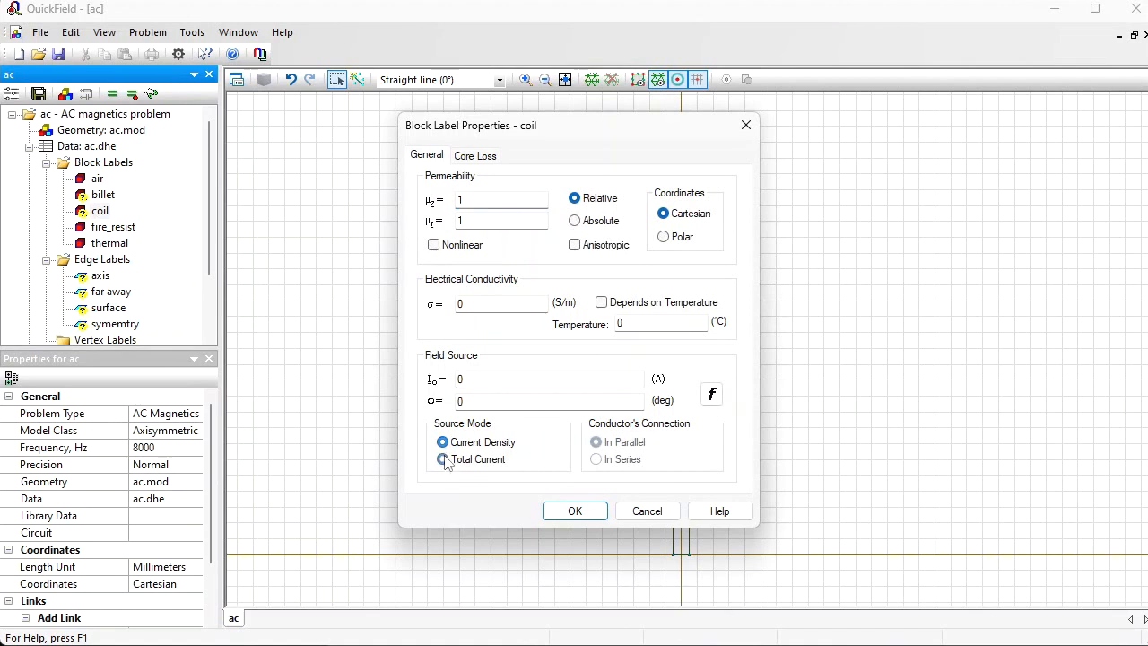
left_click(442, 459)
left_click_drag(615, 136, 441, 123)
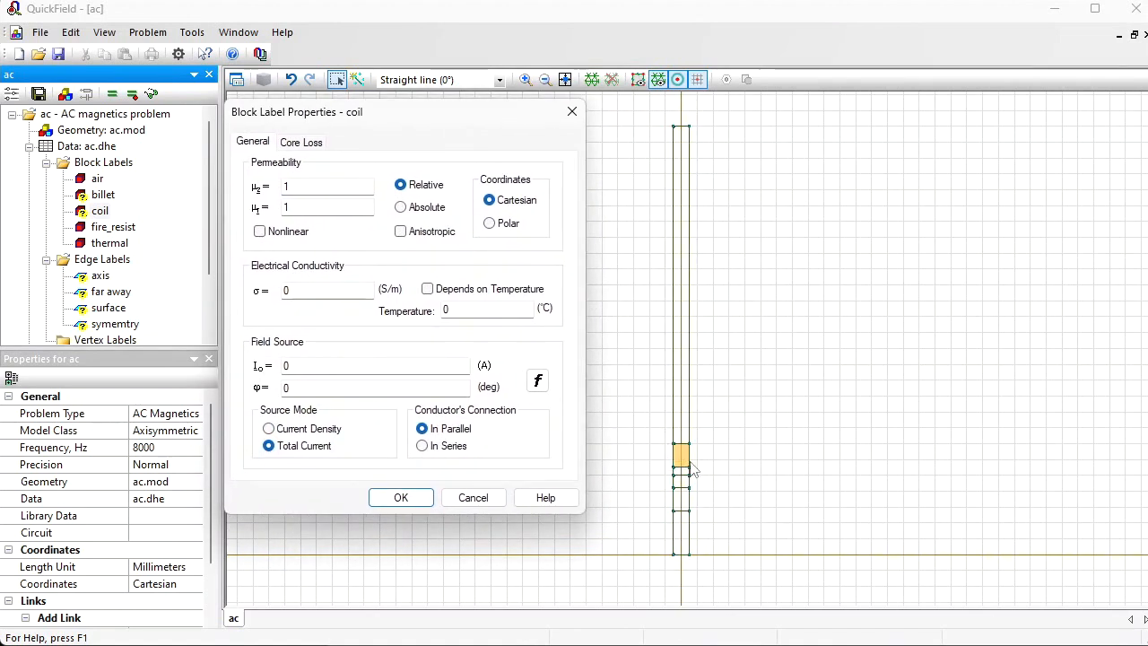
double_click(350, 366)
type("700*sqrt(2")
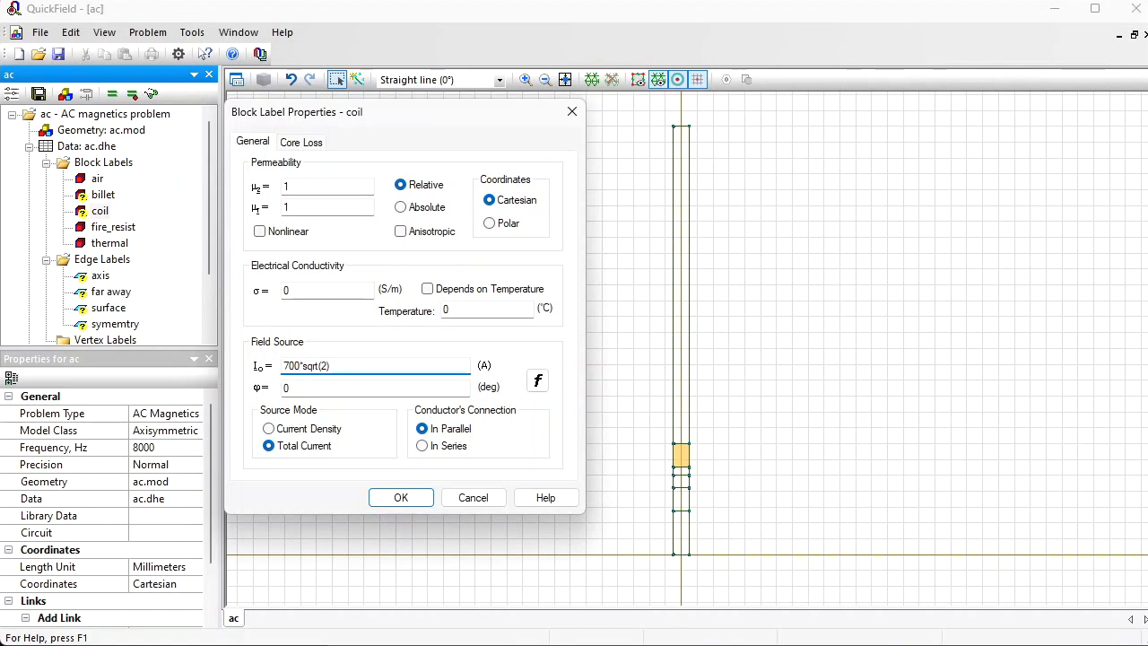
left_click(399, 498)
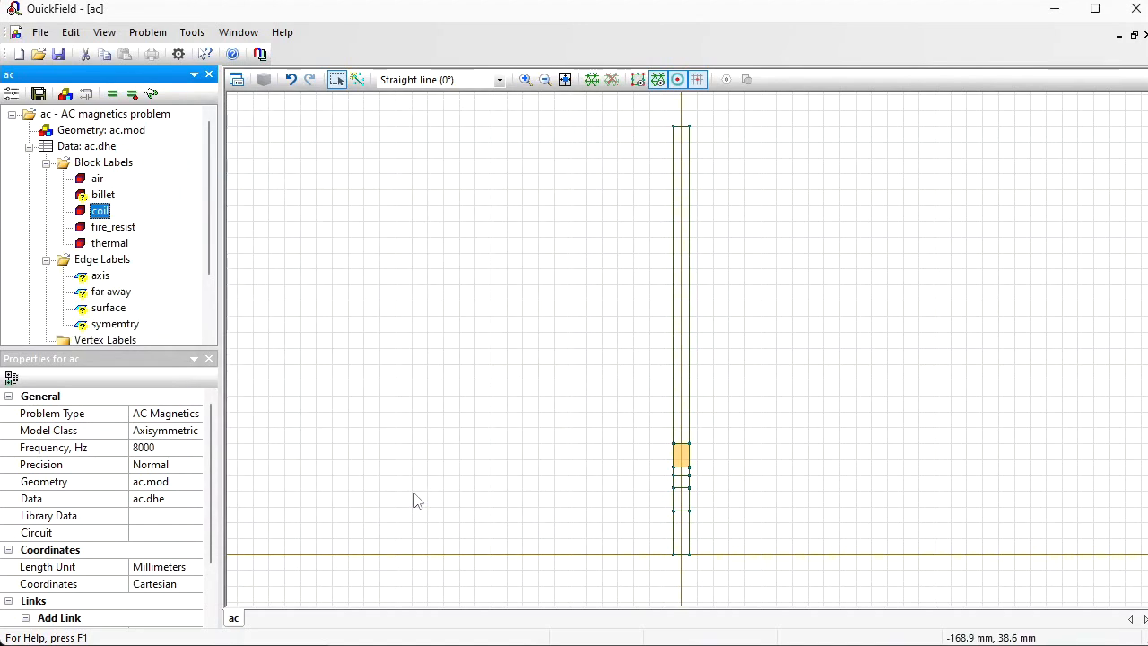
Step: Open the billet block label's properties, then switch to the spreadsheet and copy the B and H values in B3:C16
double_click(100, 195)
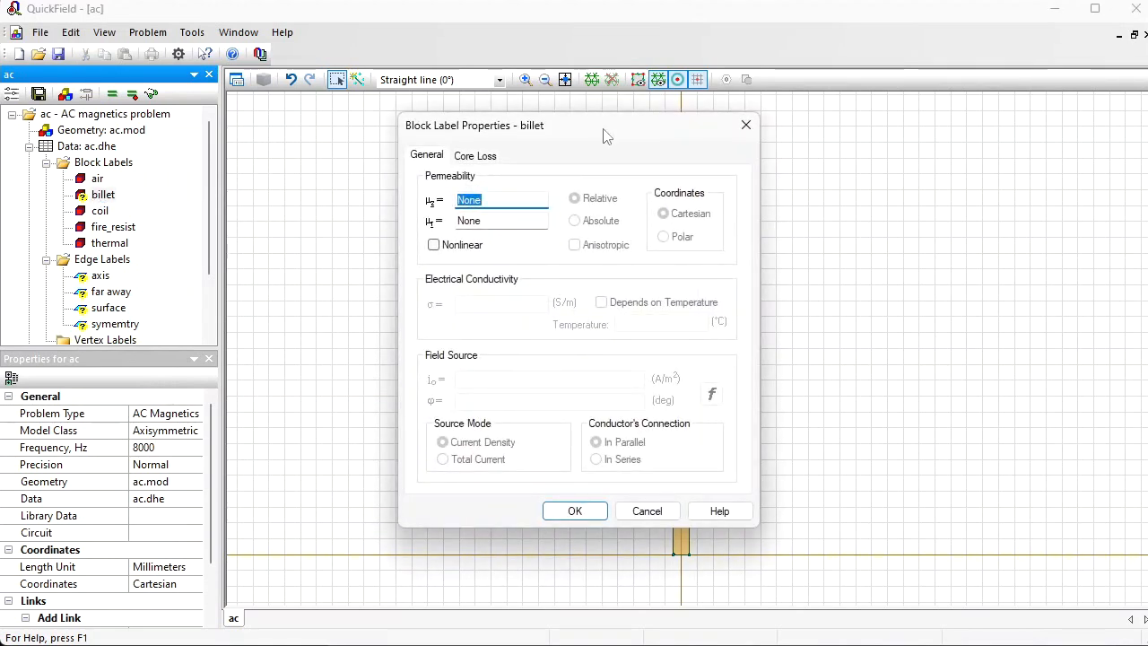
left_click_drag(647, 126, 368, 118)
key("alt+Tab")
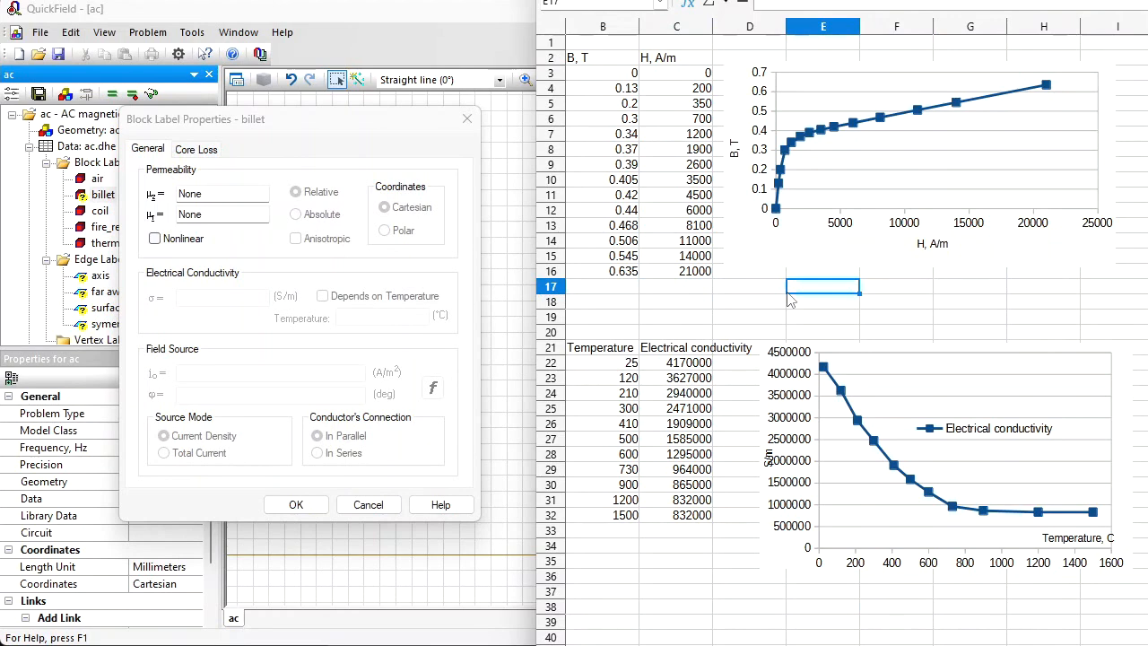
left_click_drag(603, 77, 676, 263)
key("ctrl+c")
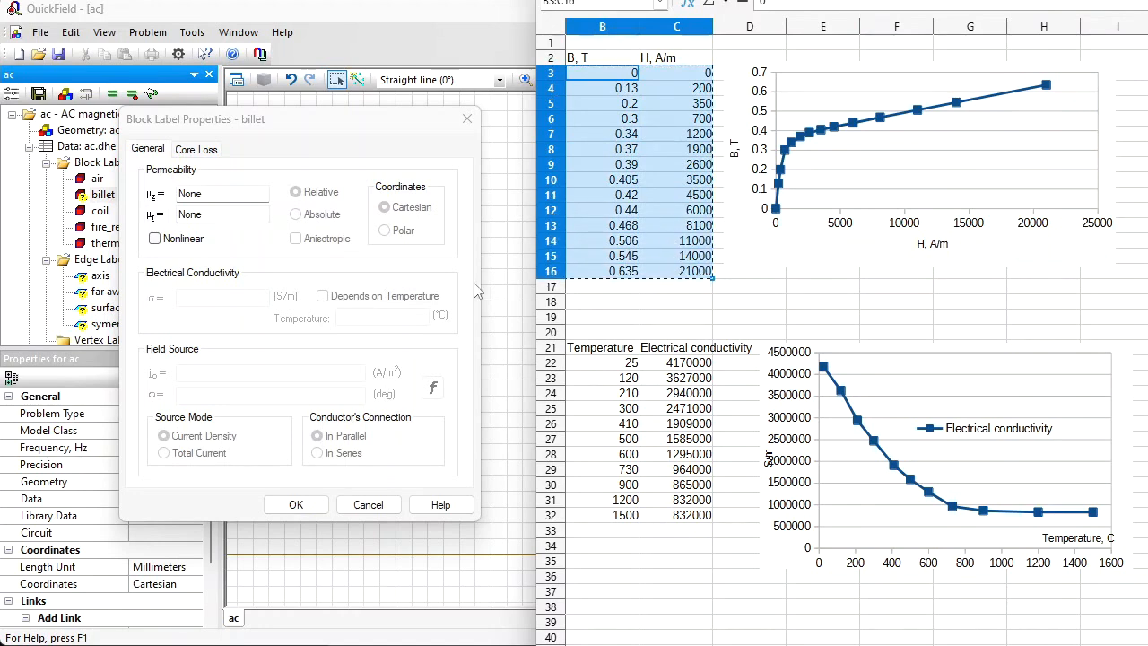
Step: Make the billet's permeability nonlinear and paste the copied B and H values into its B-H curve table
left_click_drag(364, 119, 326, 57)
left_click(116, 177)
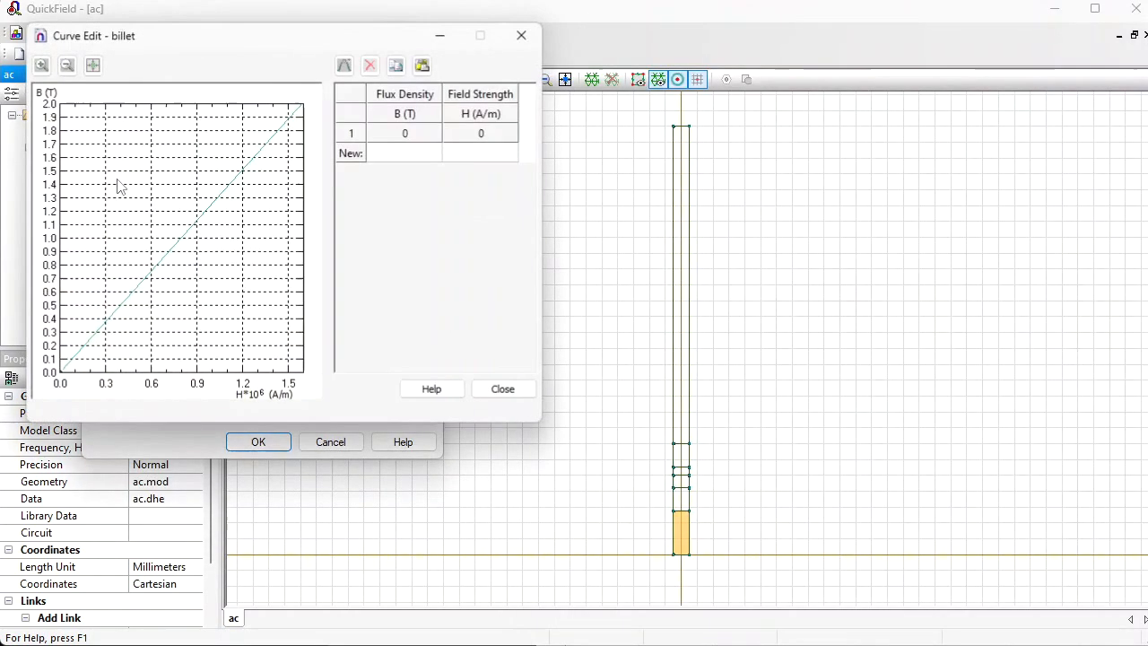
left_click(405, 156)
key("ctrl+v")
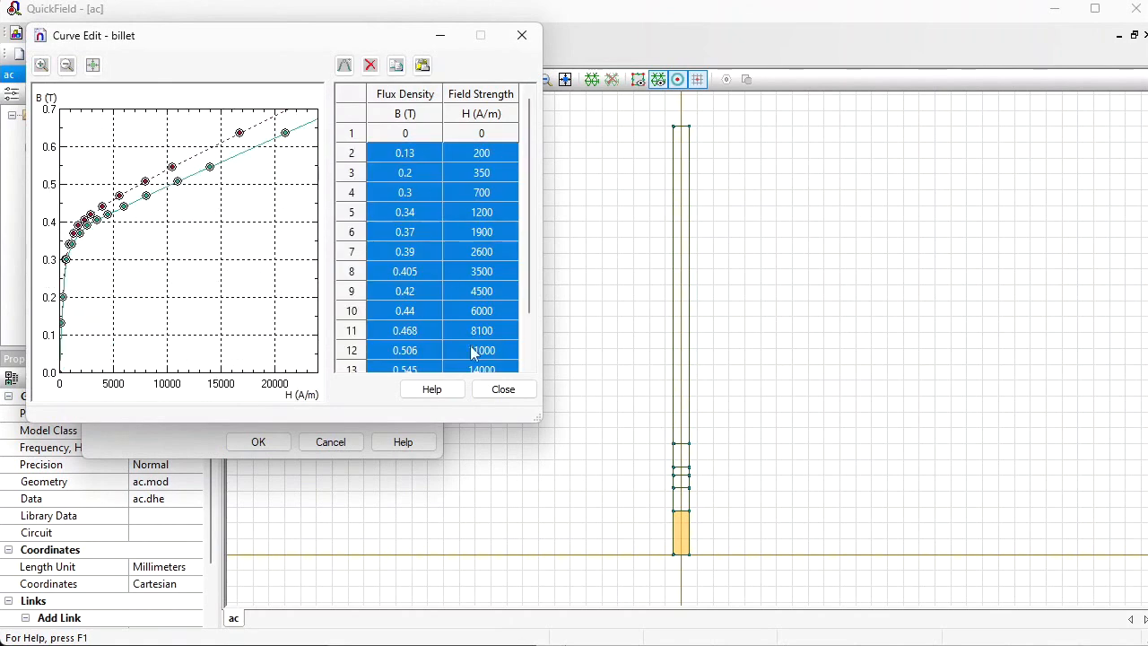
left_click(503, 389)
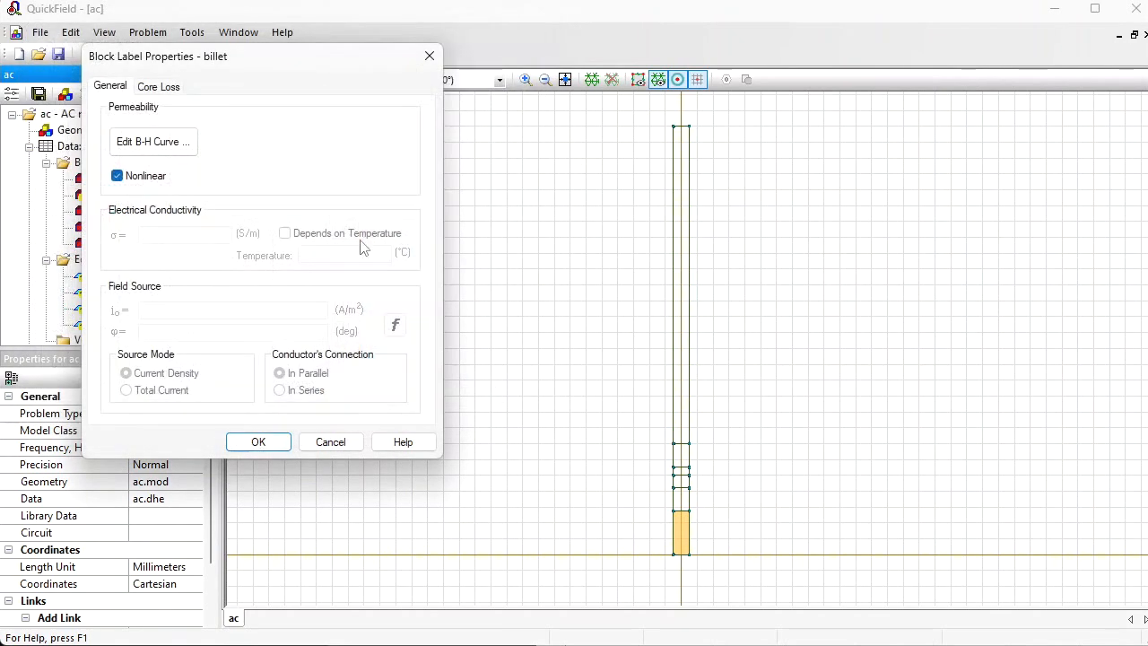
Step: Check the billet's core loss coefficients, then switch to the spreadsheet and copy the temperature and electrical conductivity values in B22:C32
left_click(159, 86)
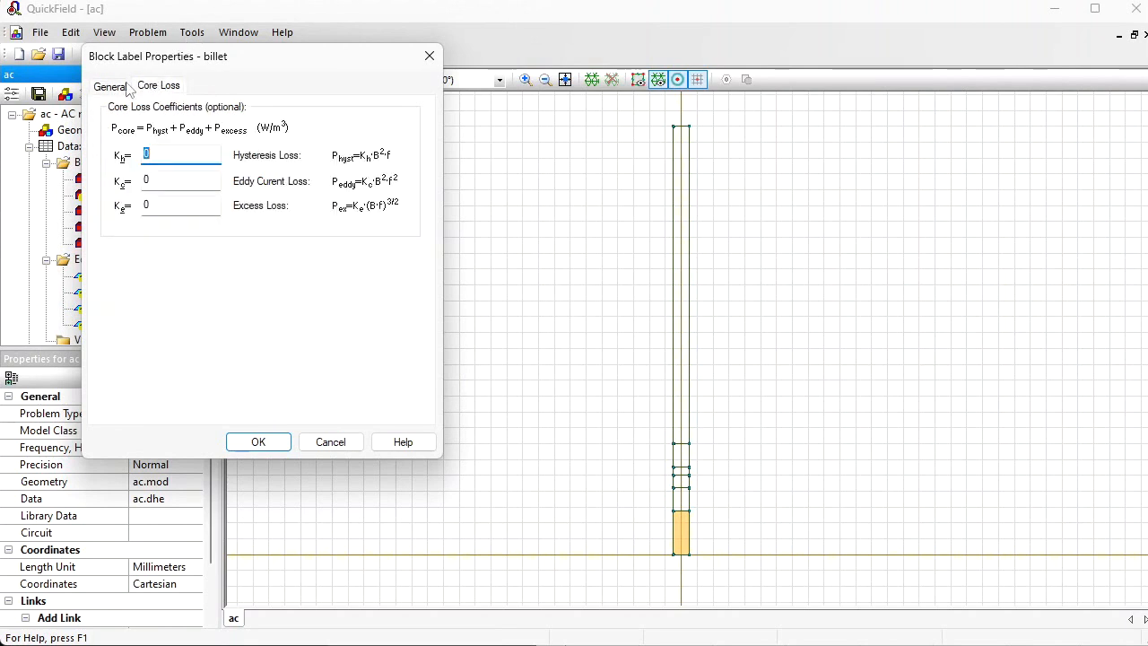
left_click(110, 85)
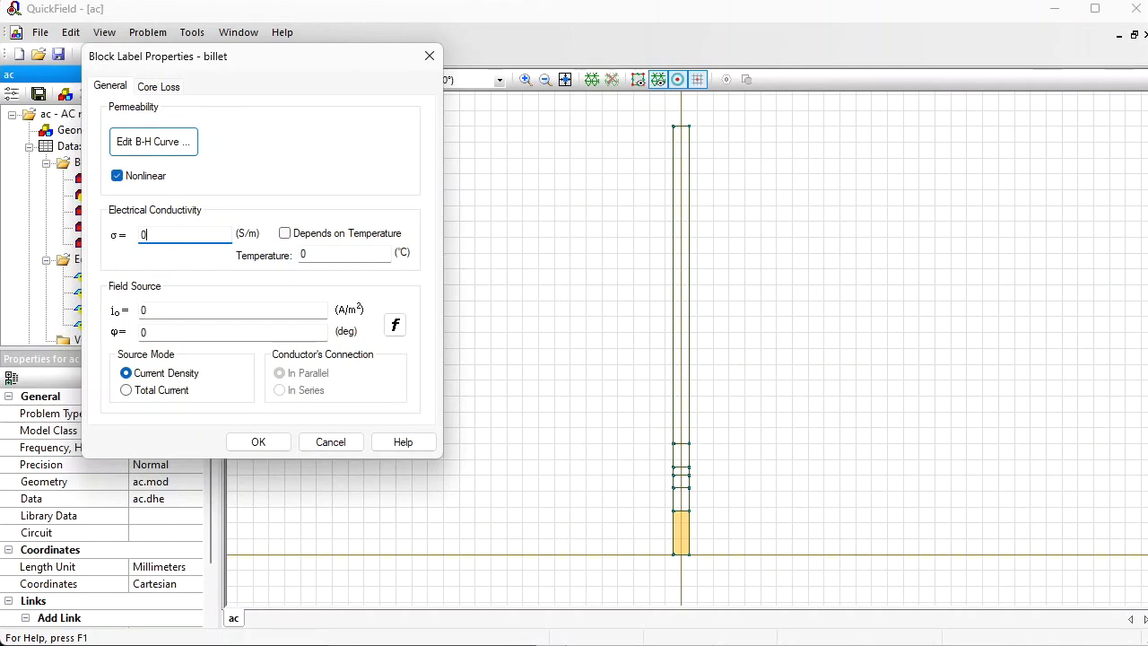
key("alt+Tab")
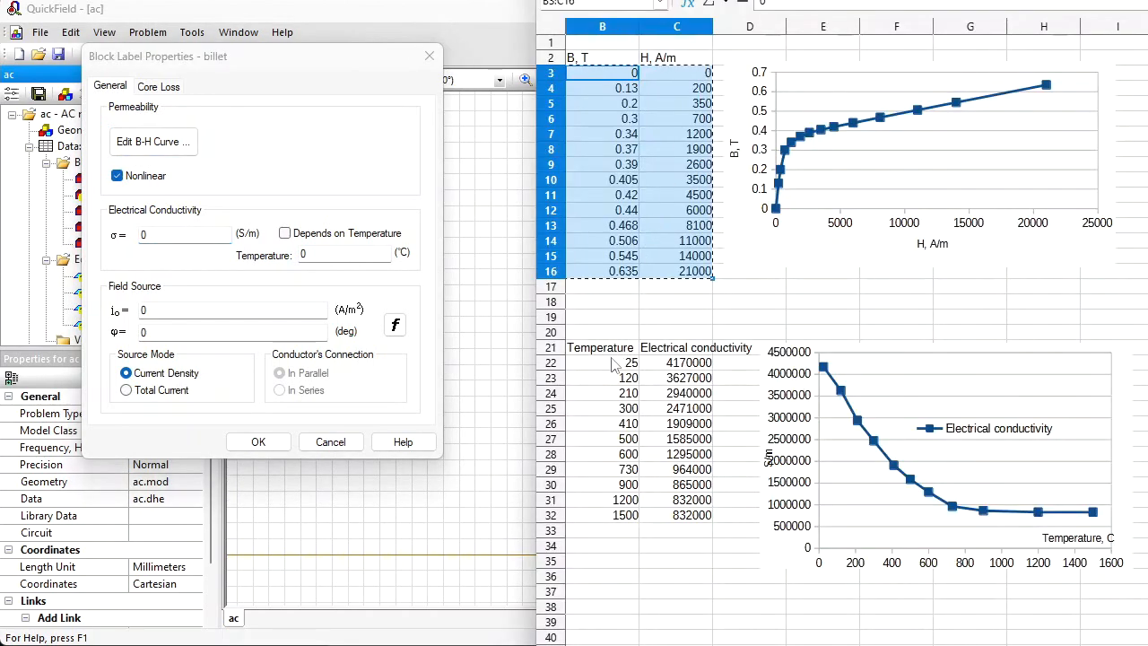
left_click_drag(622, 362, 690, 516)
key("ctrl+c")
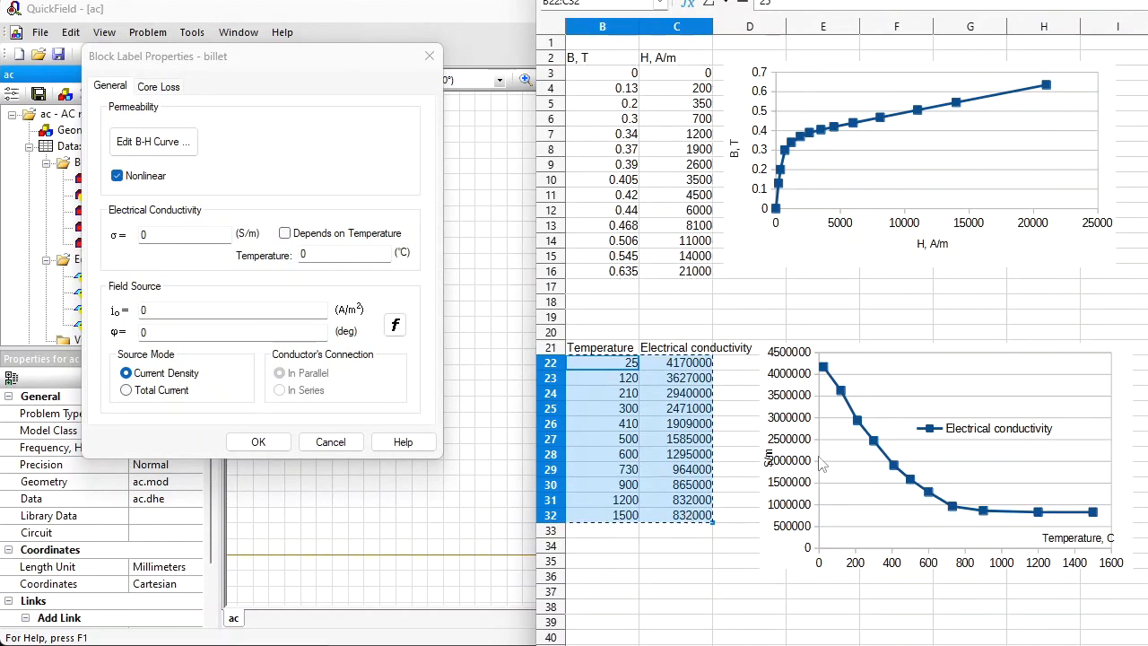
Step: Make the billet's conductivity temperature-dependent using the copied table as its curve, and set the temperature to 25 °C
left_click(292, 235)
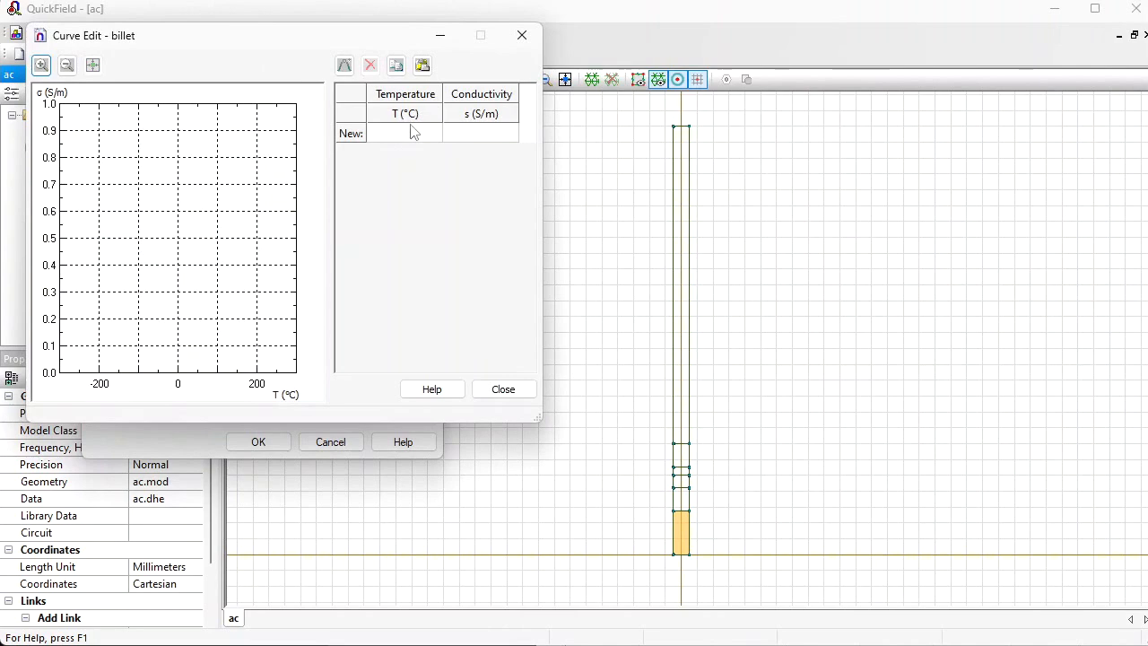
left_click(411, 134)
key("ctrl+v")
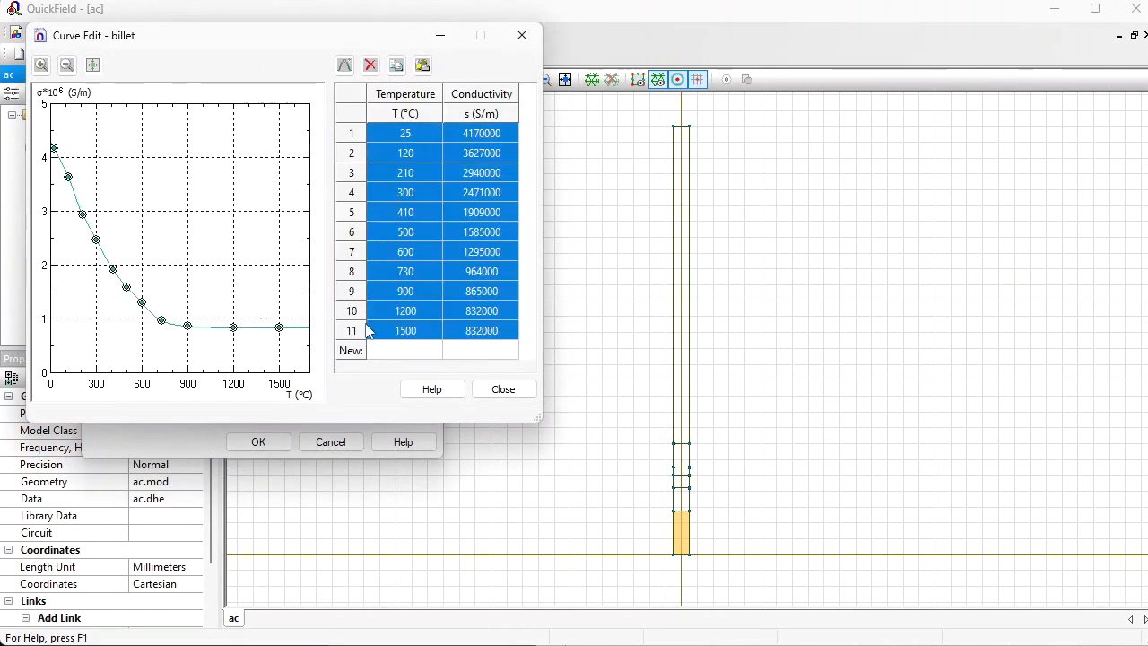
left_click(507, 389)
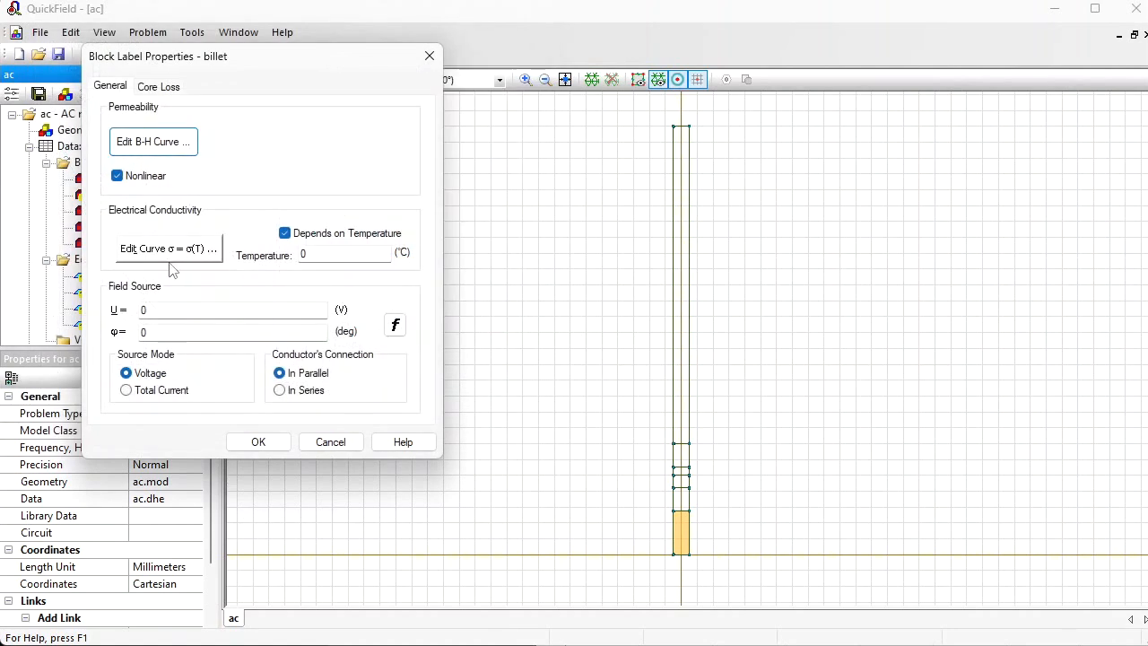
double_click(356, 251)
type("25")
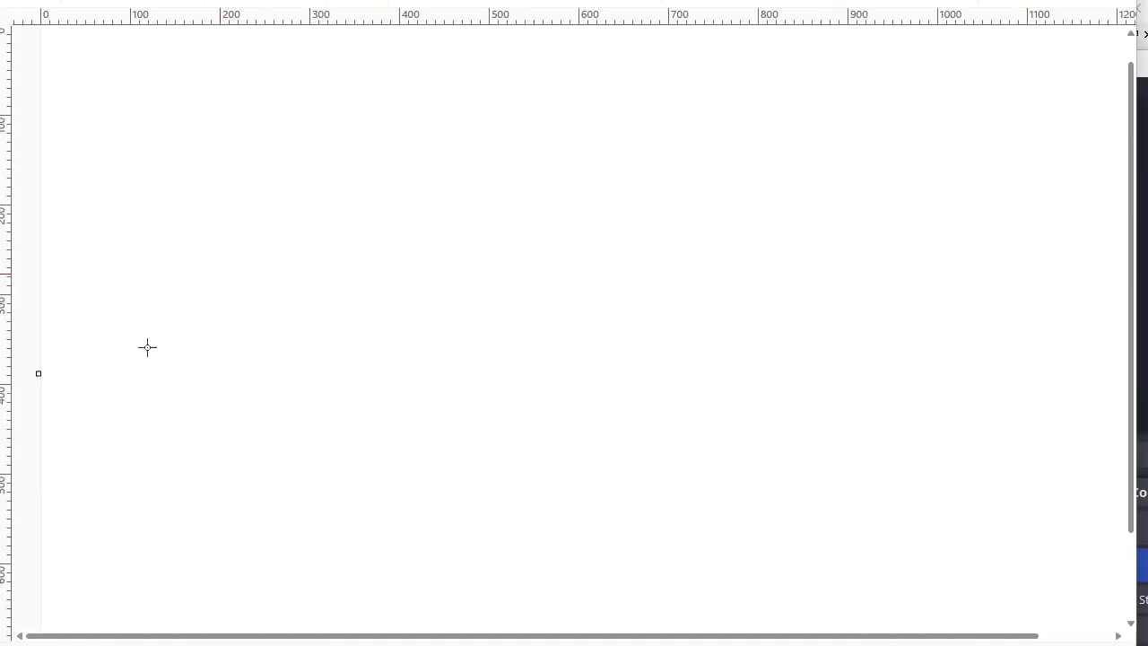
Step: Switch to the drawing canvas and sketch a near-horizontal axis, a rectangle above it, and freehand curves sweeping the rectangle into a ring around the axis
left_click_drag(153, 341, 561, 336)
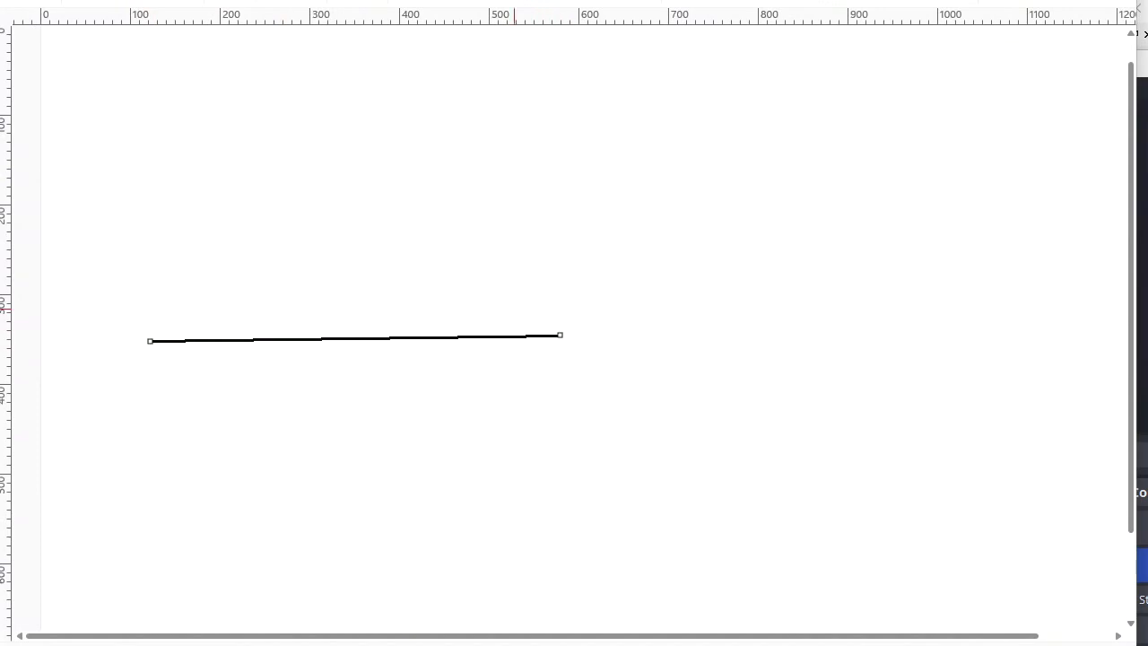
mouse_move(232, 207)
left_mouse_down()
mouse_move(297, 266)
mouse_move(370, 273)
mouse_move(424, 321)
left_mouse_up()
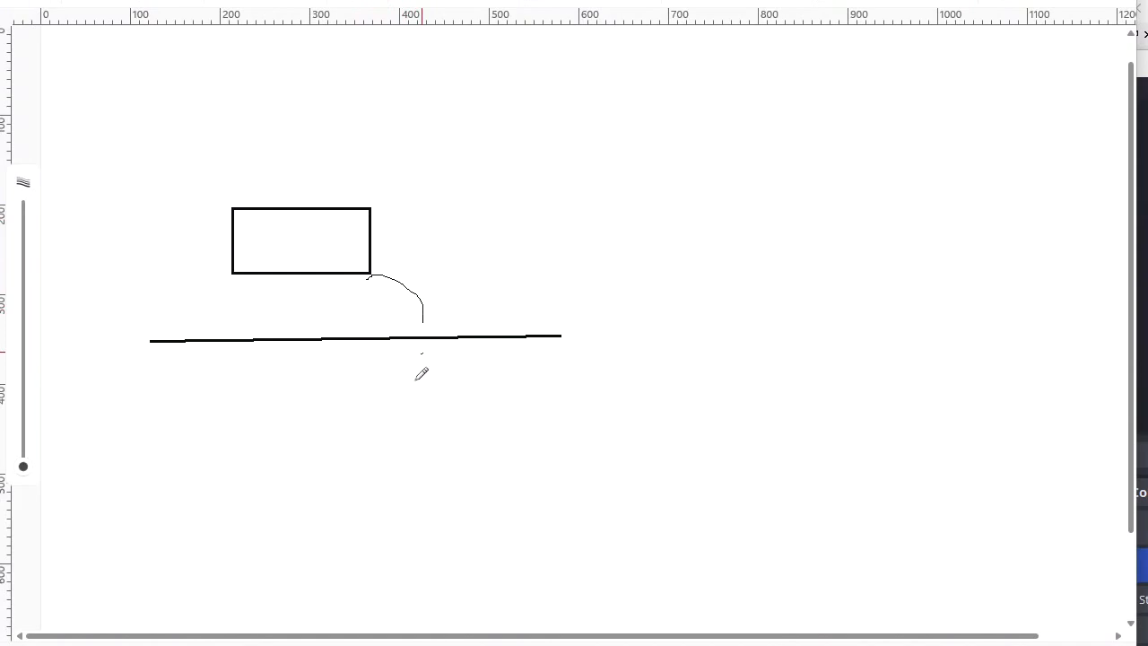
mouse_move(421, 374)
left_mouse_down()
mouse_move(354, 386)
mouse_move(367, 310)
left_mouse_up()
left_click_drag(357, 235, 360, 313)
mouse_move(354, 234)
left_mouse_down()
mouse_move(240, 232)
mouse_move(212, 267)
mouse_move(228, 285)
mouse_move(366, 291)
left_mouse_up()
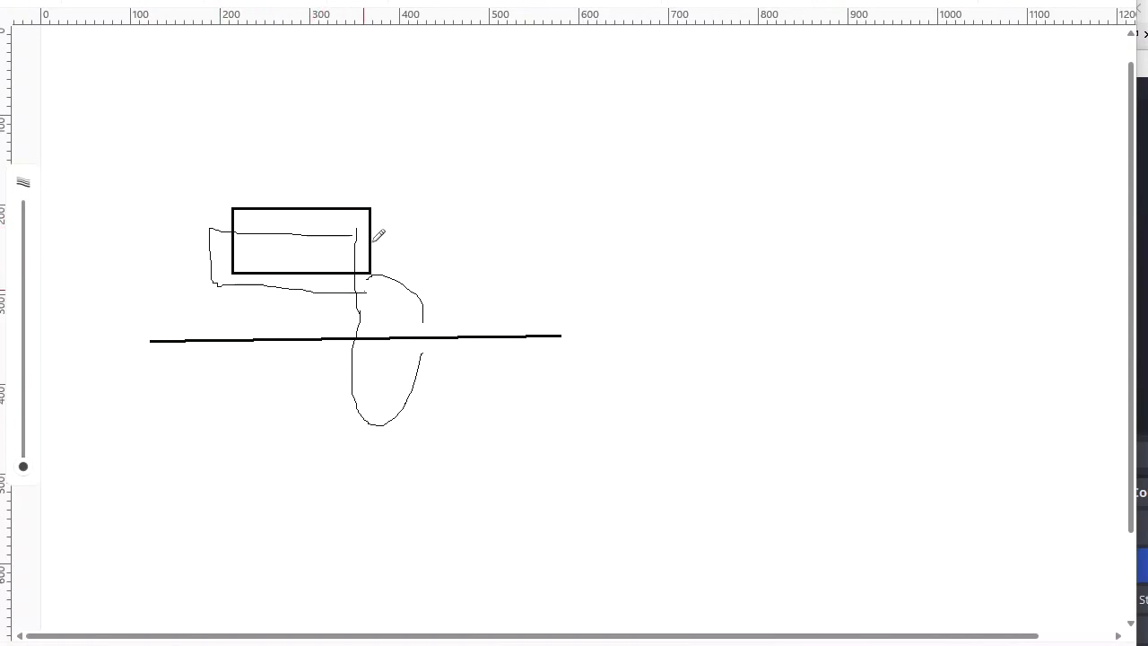
mouse_move(376, 209)
left_mouse_down()
mouse_move(487, 279)
mouse_move(352, 503)
left_mouse_up()
mouse_move(309, 471)
left_mouse_down()
mouse_move(338, 230)
mouse_move(342, 241)
left_mouse_up()
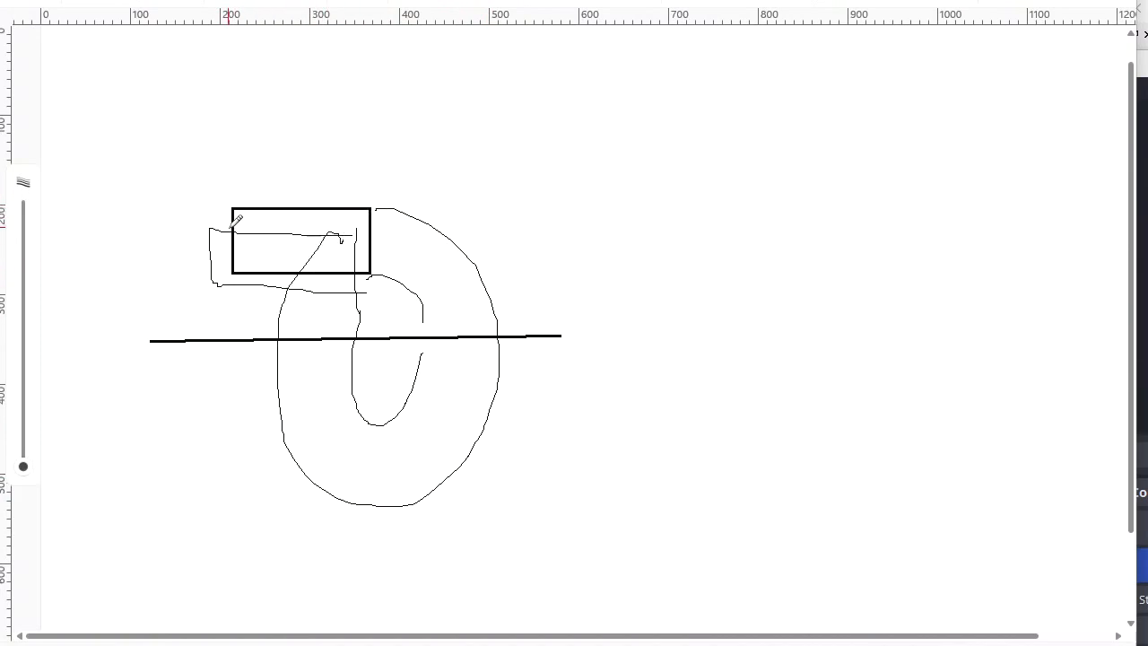
mouse_move(222, 228)
left_mouse_down()
mouse_move(179, 334)
mouse_move(286, 502)
mouse_move(382, 511)
left_mouse_up()
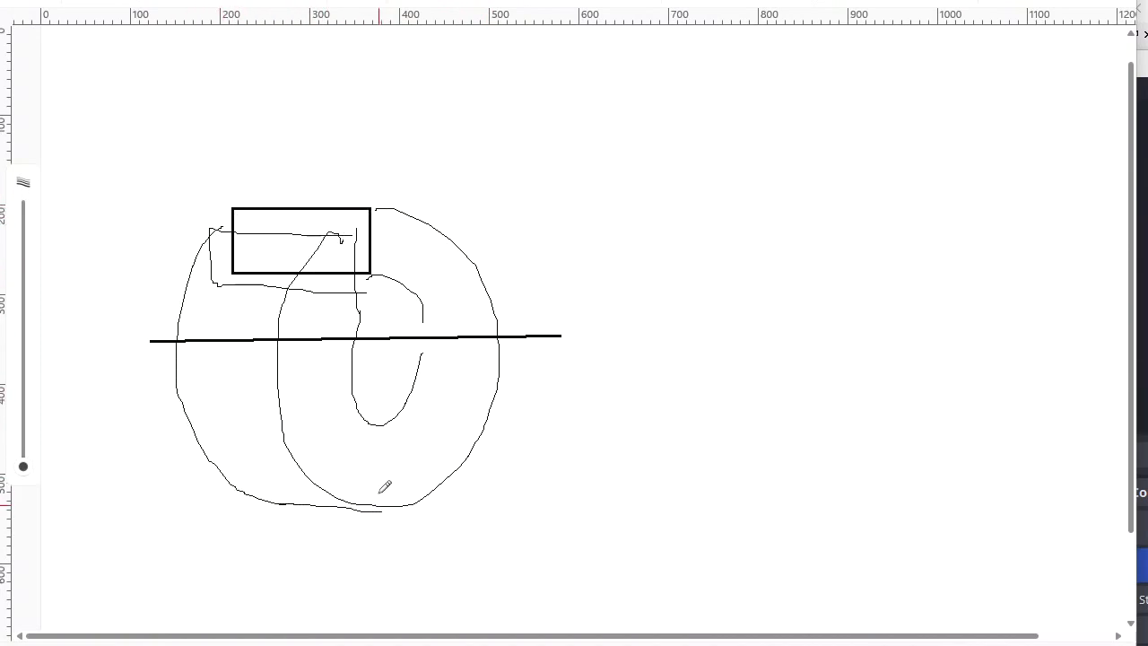
mouse_move(352, 235)
left_mouse_down()
mouse_move(332, 187)
mouse_move(354, 163)
mouse_move(314, 151)
mouse_move(323, 171)
mouse_move(325, 145)
left_mouse_up()
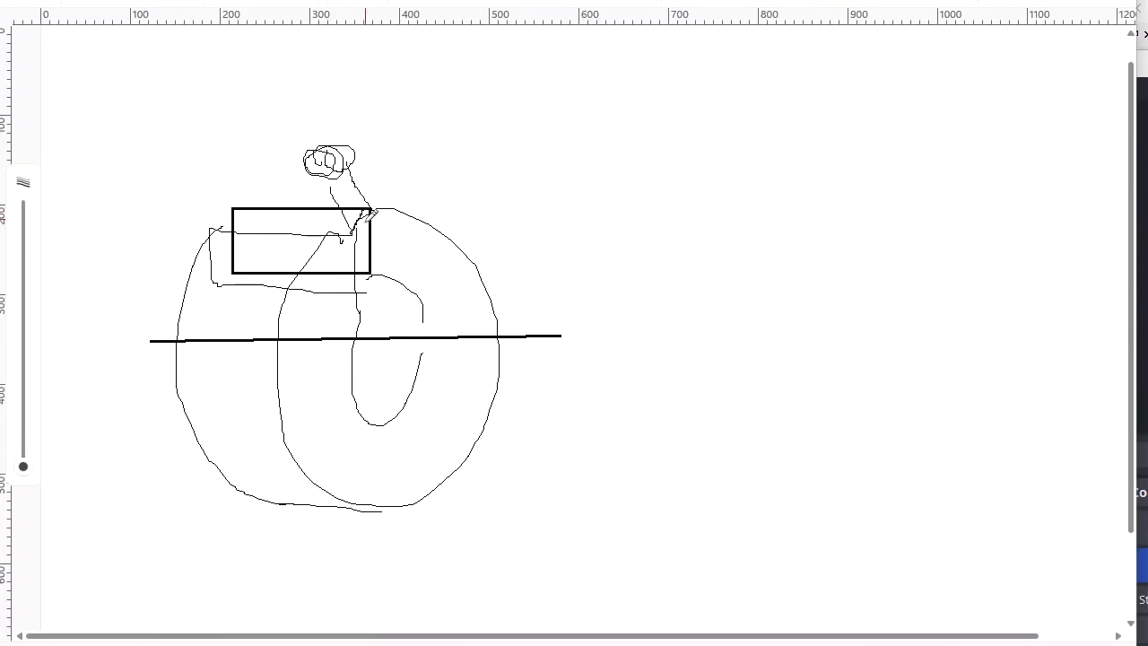
mouse_move(356, 255)
left_mouse_down()
mouse_move(368, 269)
mouse_move(357, 296)
left_mouse_up()
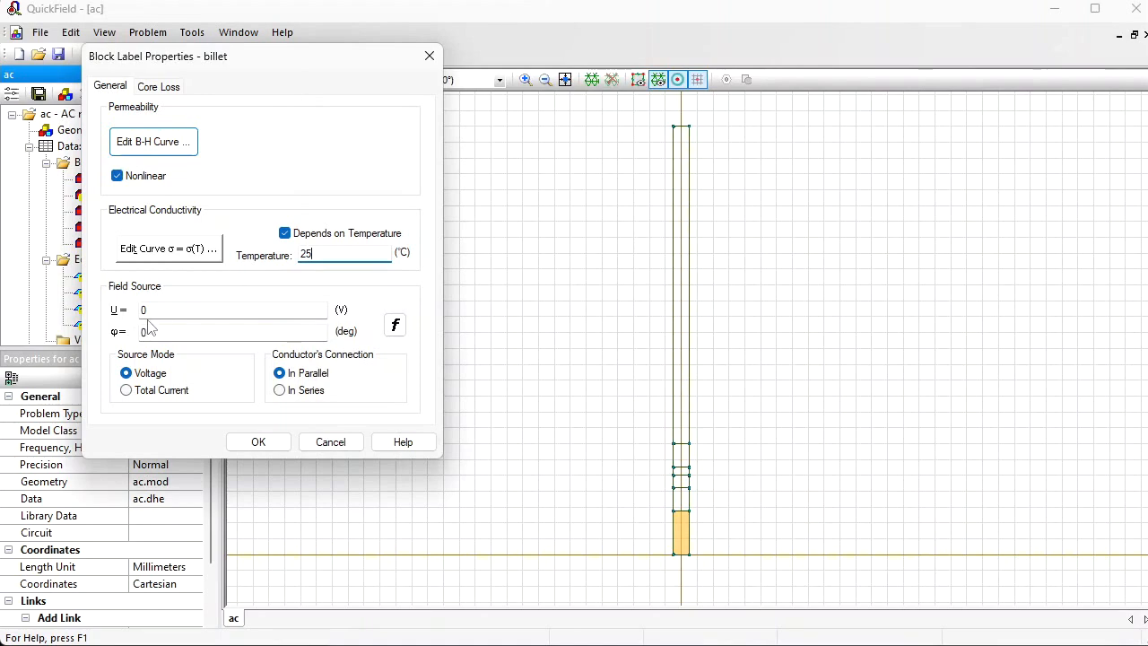
Step: Accept the billet's properties, then apply a magnetic potential of 0 Wb to the far away edge label
left_click(263, 450)
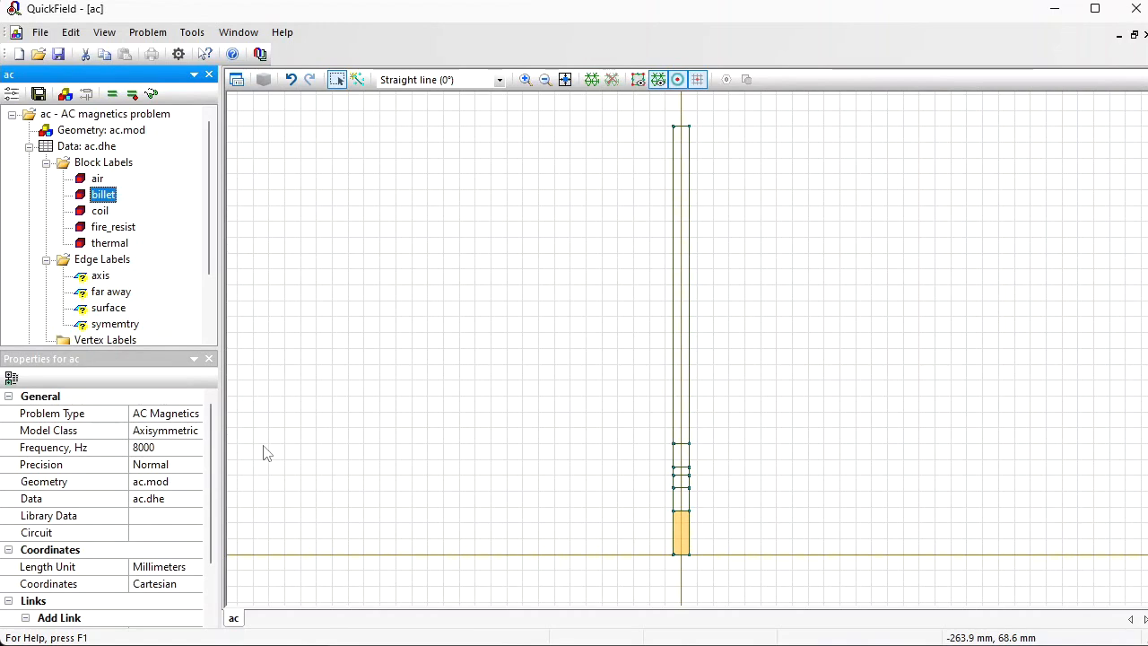
left_click(91, 294)
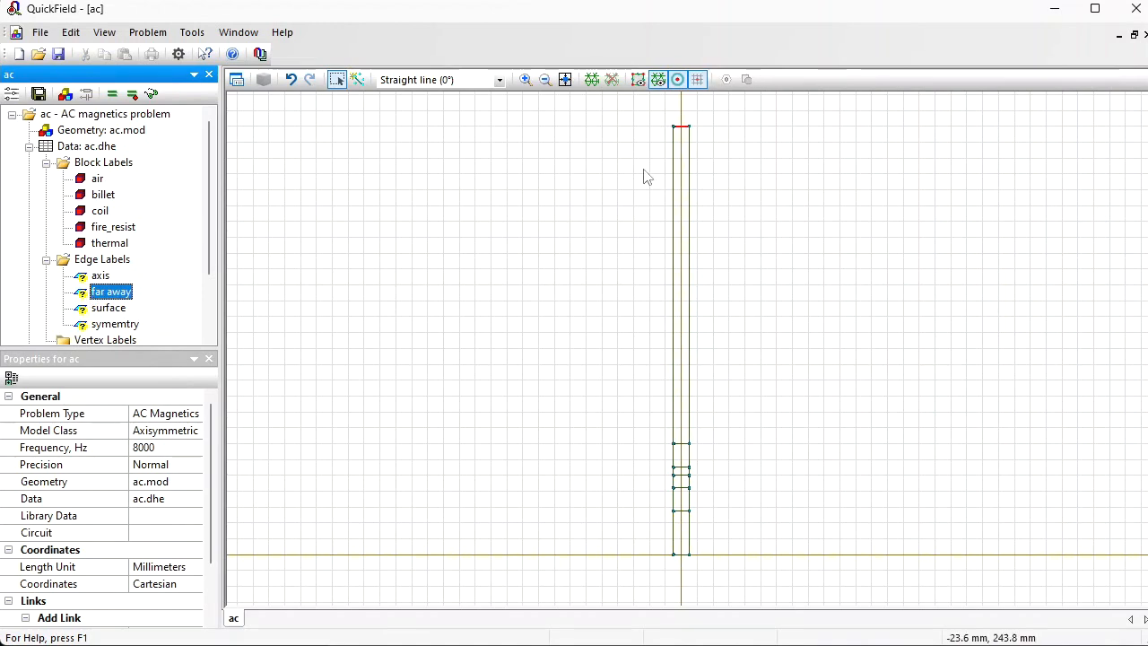
double_click(111, 292)
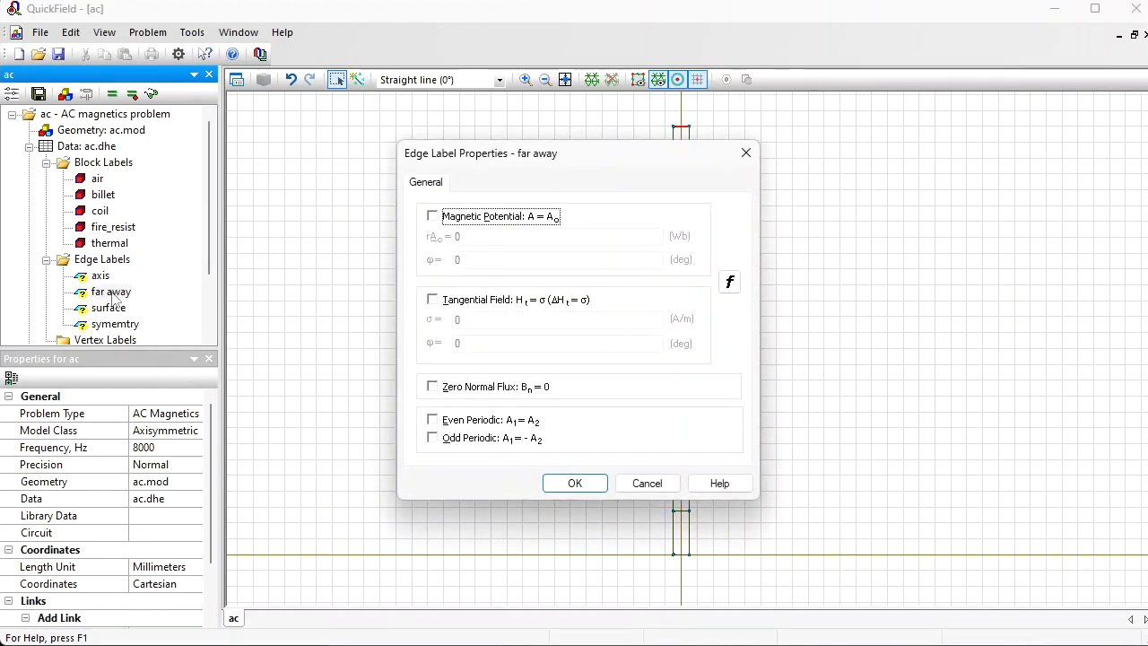
left_click(431, 217)
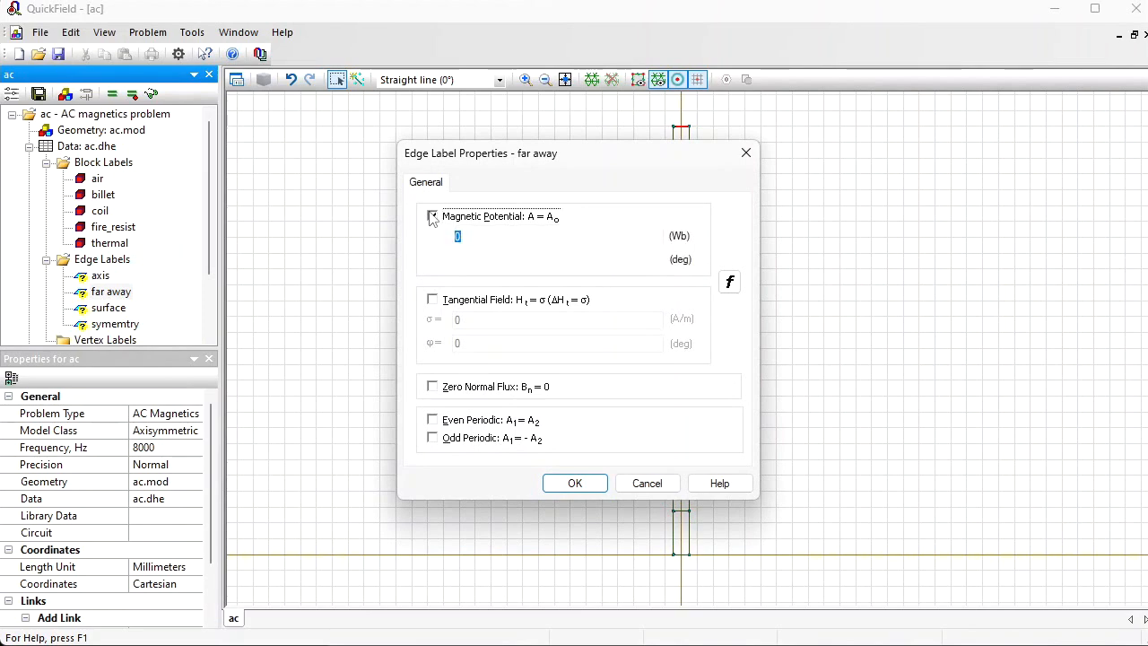
left_click(565, 482)
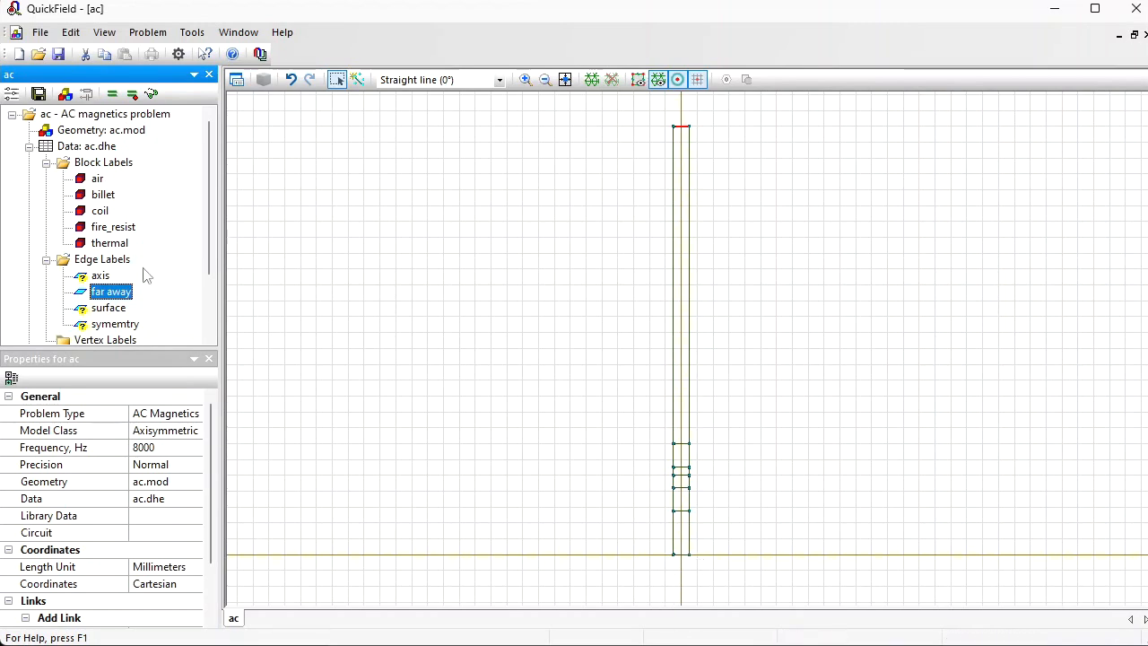
Step: Apply a magnetic potential of 0 Wb to the axis edge label
double_click(100, 278)
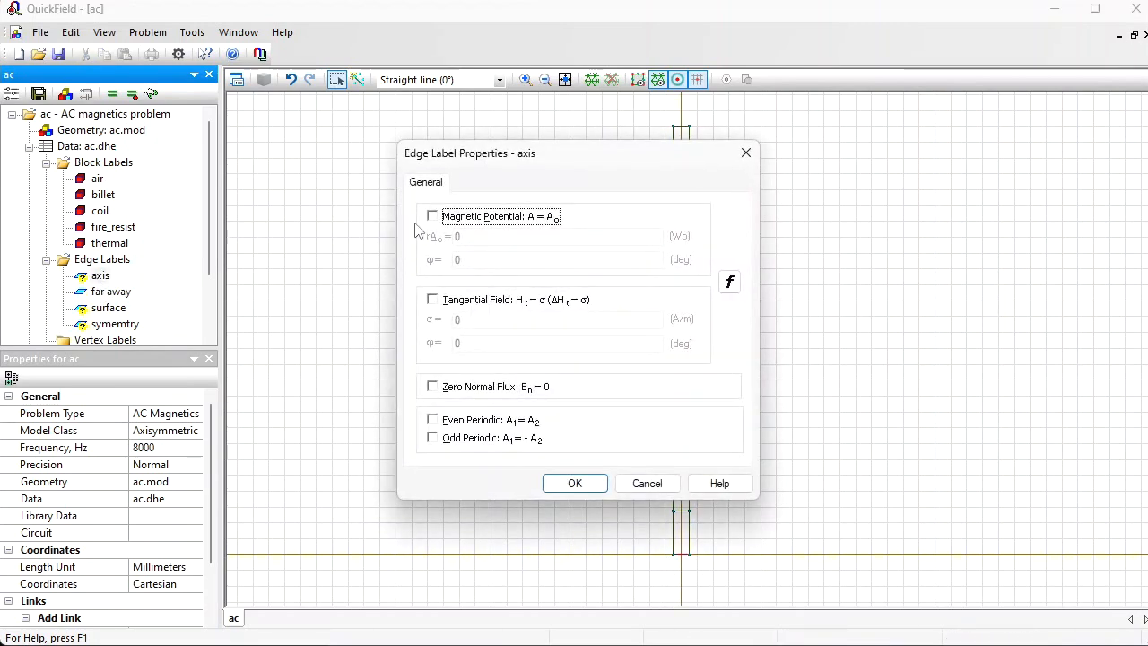
left_click(432, 216)
left_click(572, 481)
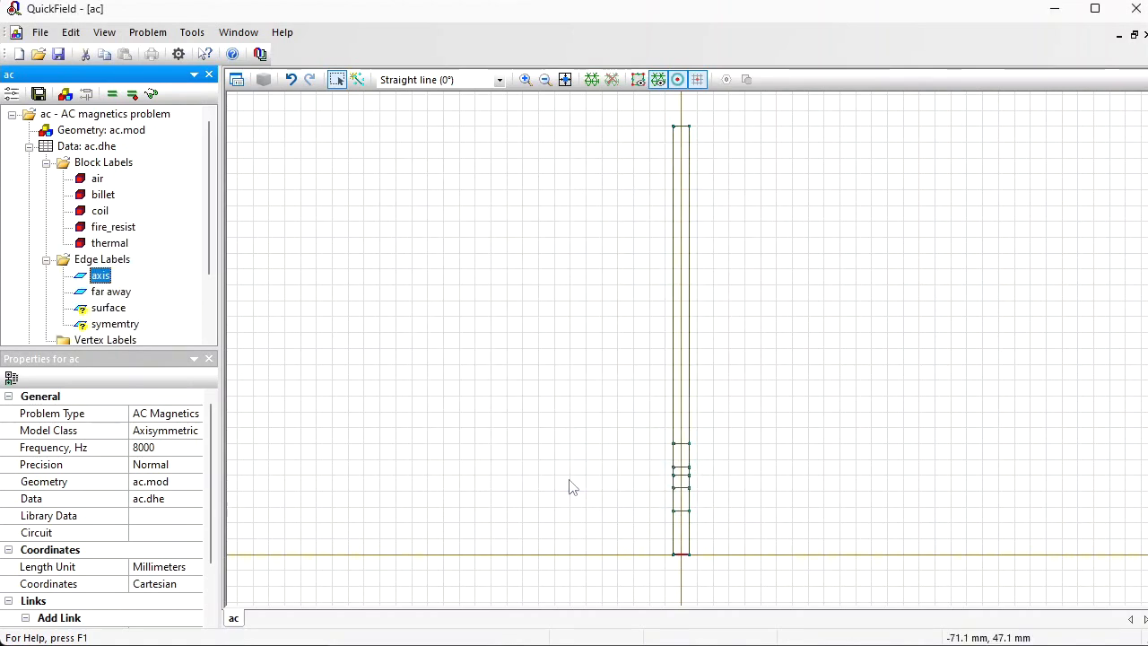
Step: Accept the surface edge label's properties without enabling any boundary condition
left_click(100, 308)
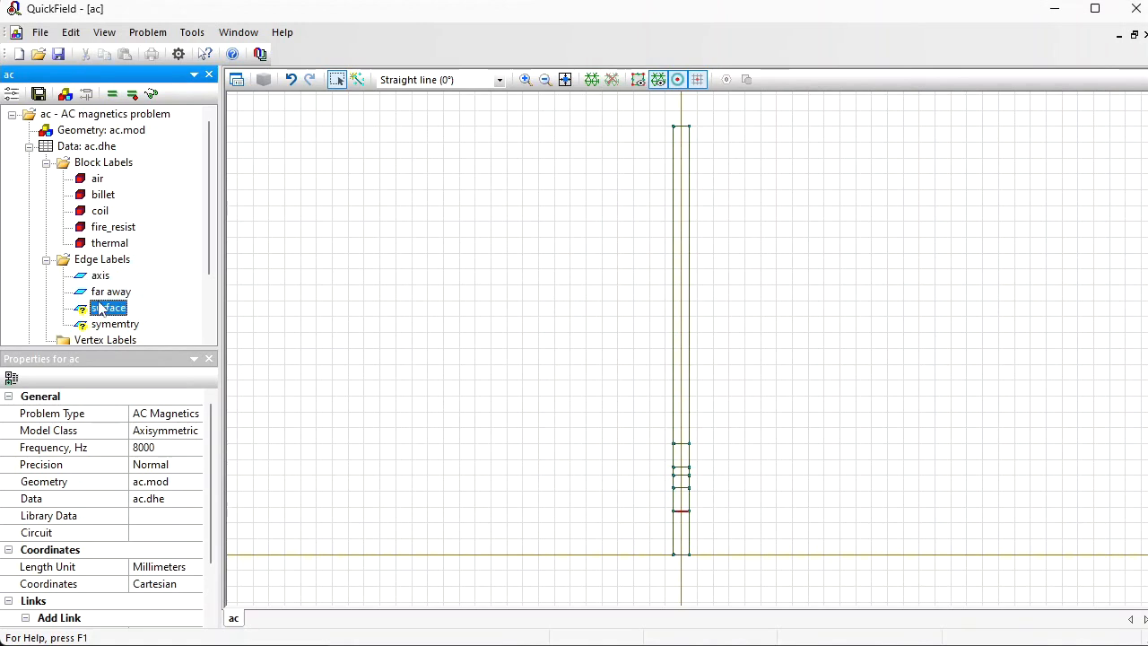
double_click(100, 308)
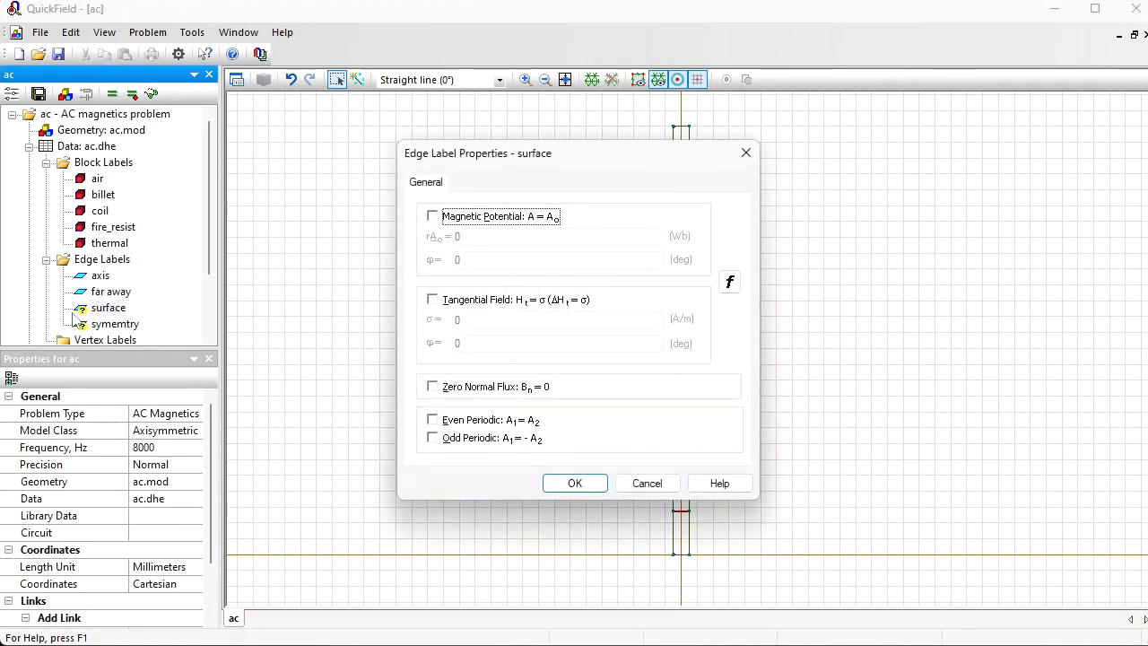
left_click(572, 483)
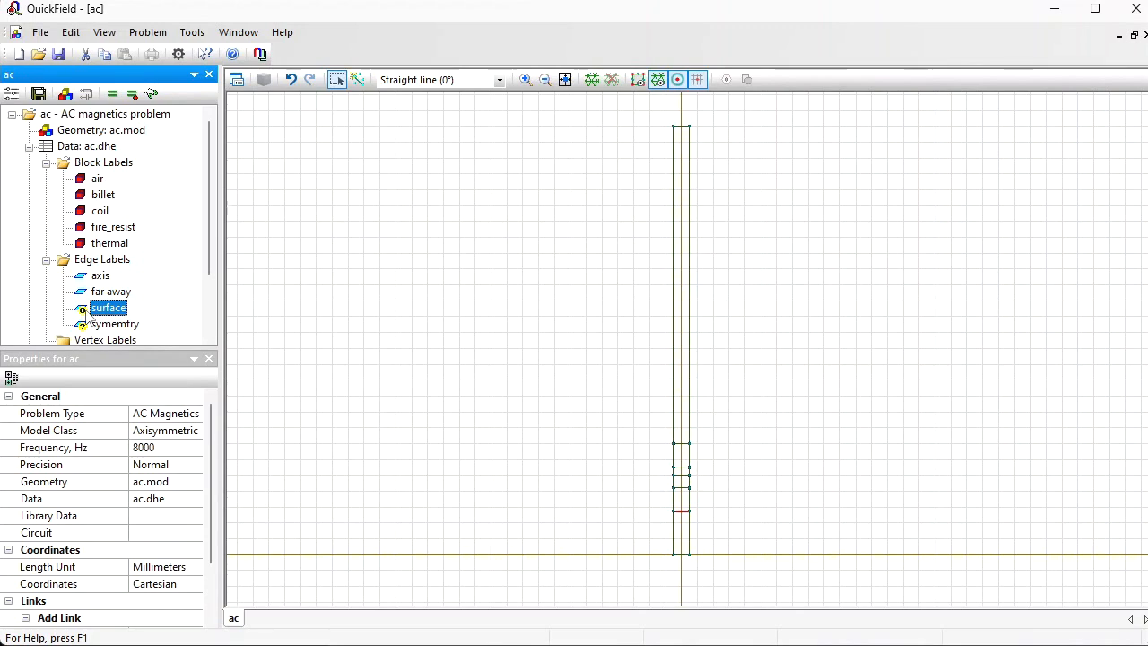
Step: Apply a tangential field of 0 A/m to the symemtry edge label
left_click(107, 324)
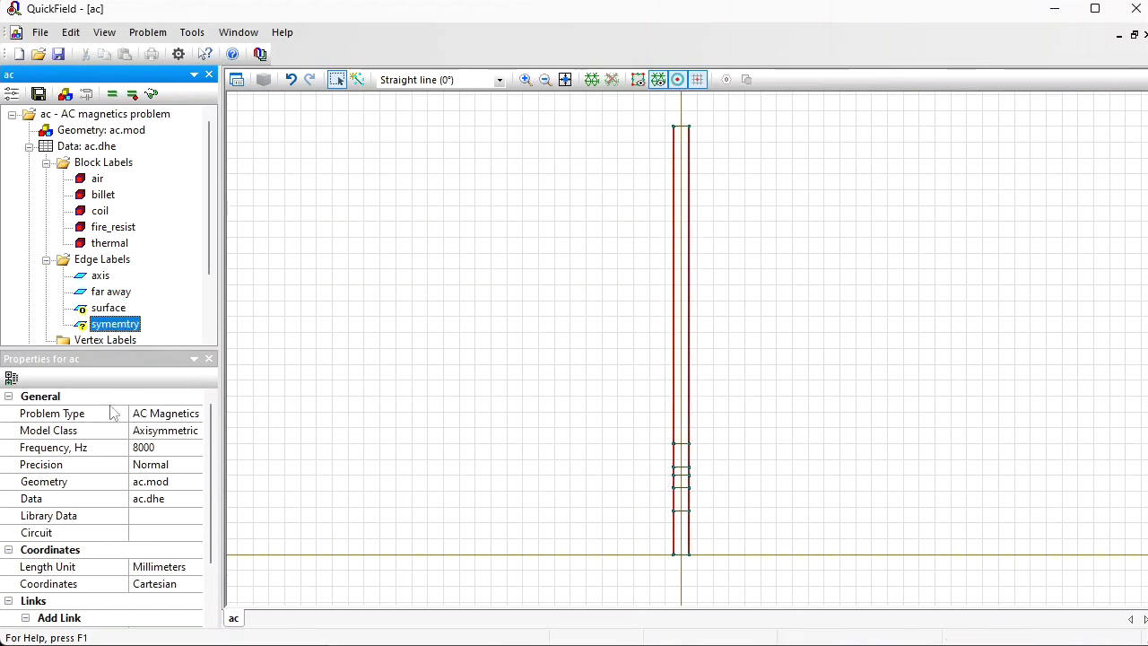
double_click(109, 326)
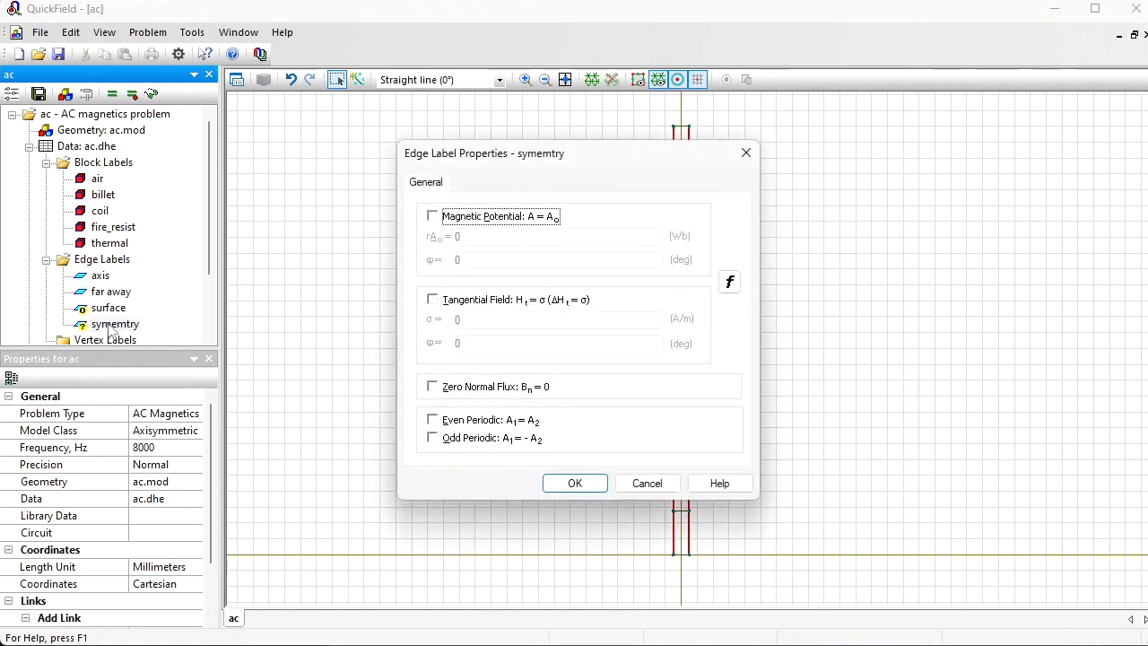
key("Tab")
left_click(431, 301)
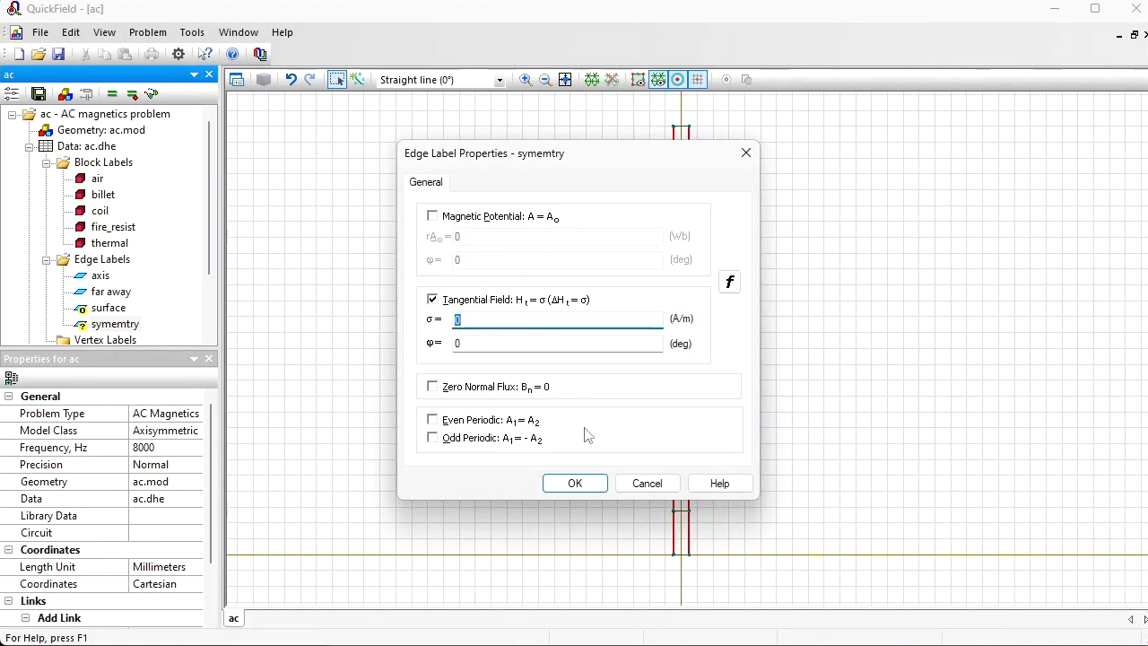
left_click(572, 484)
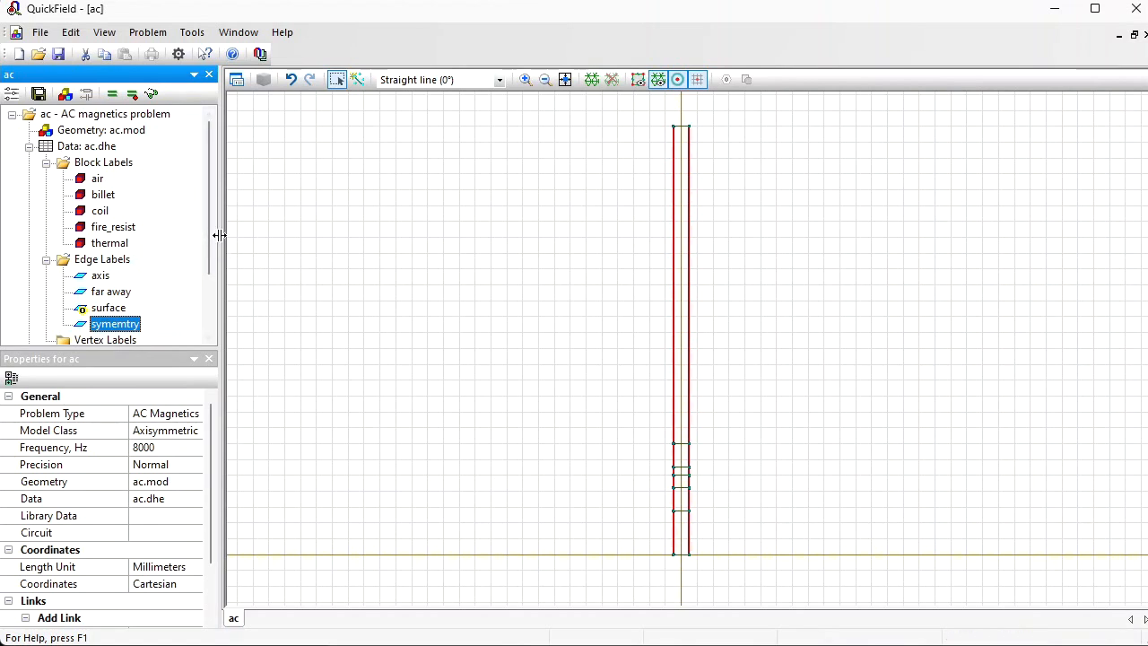
Step: Build the finite element mesh for all blocks of the model and save the problem
left_click(395, 217)
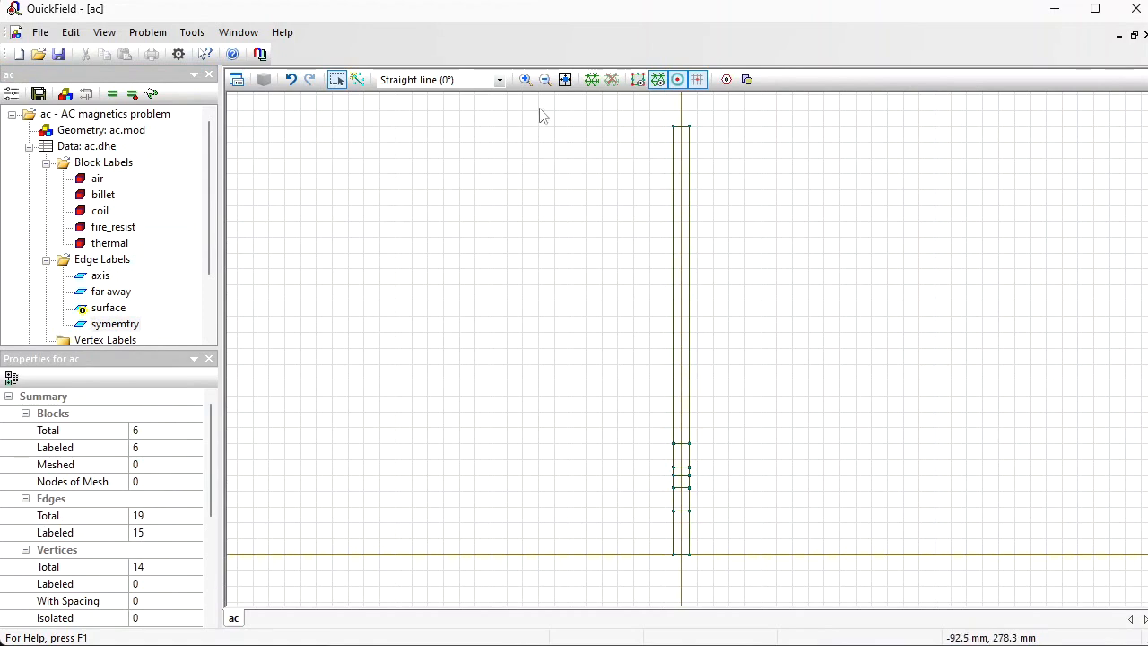
left_click(591, 79)
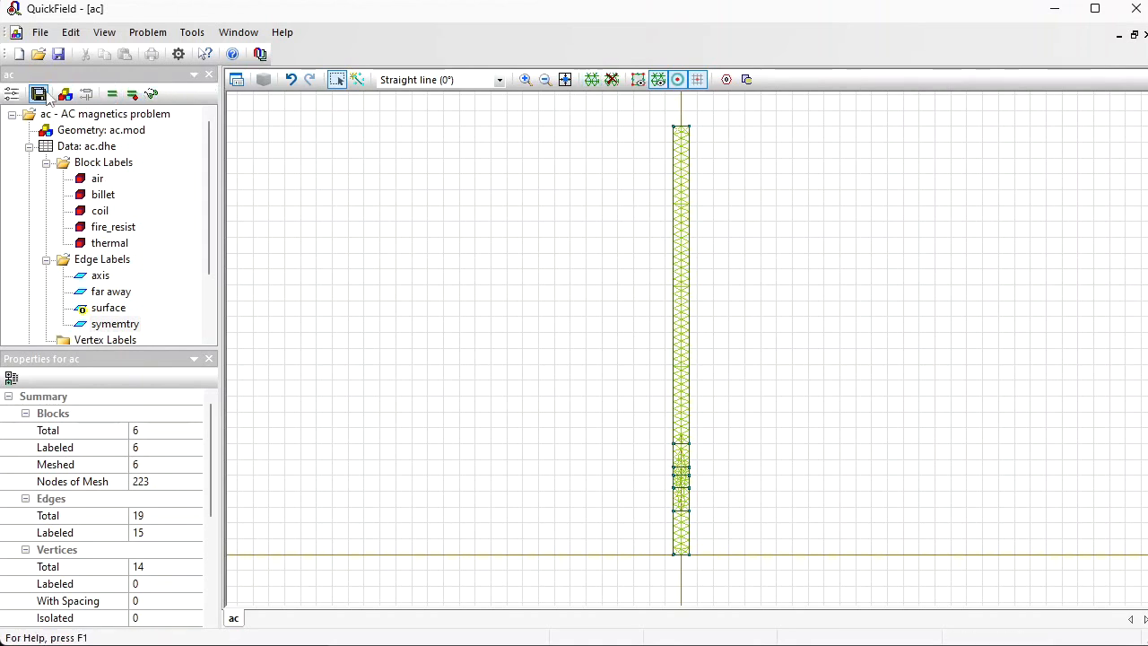
left_click(39, 93)
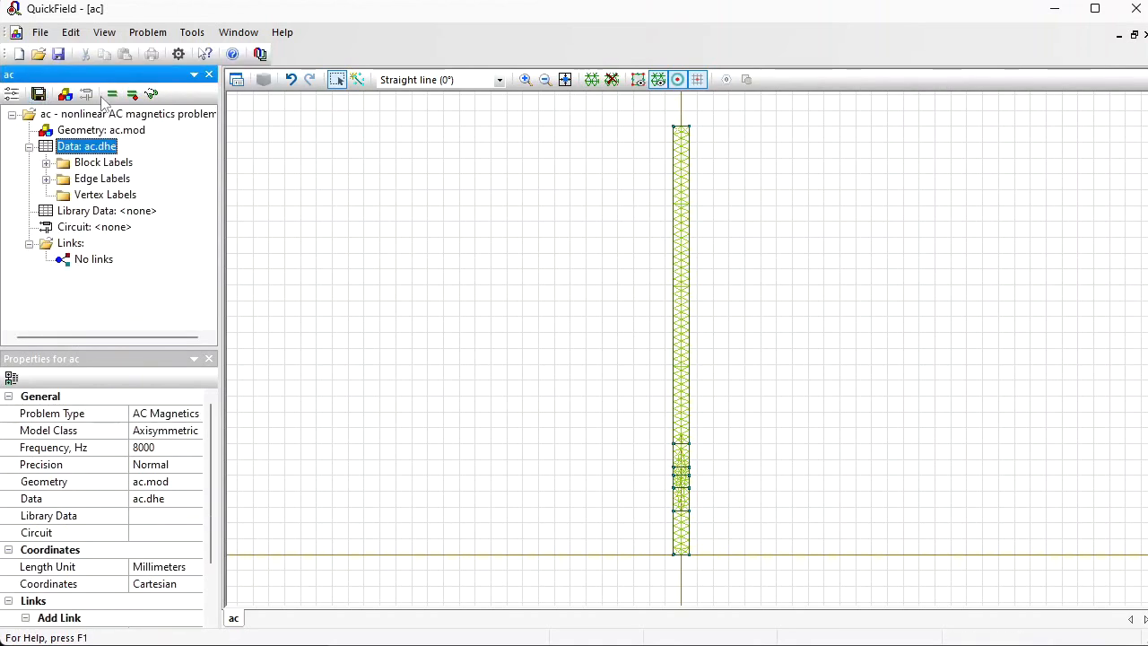
Step: Solve the AC magnetics problem and examine the current density near the billet's outer surface in the field picture
left_click(111, 94)
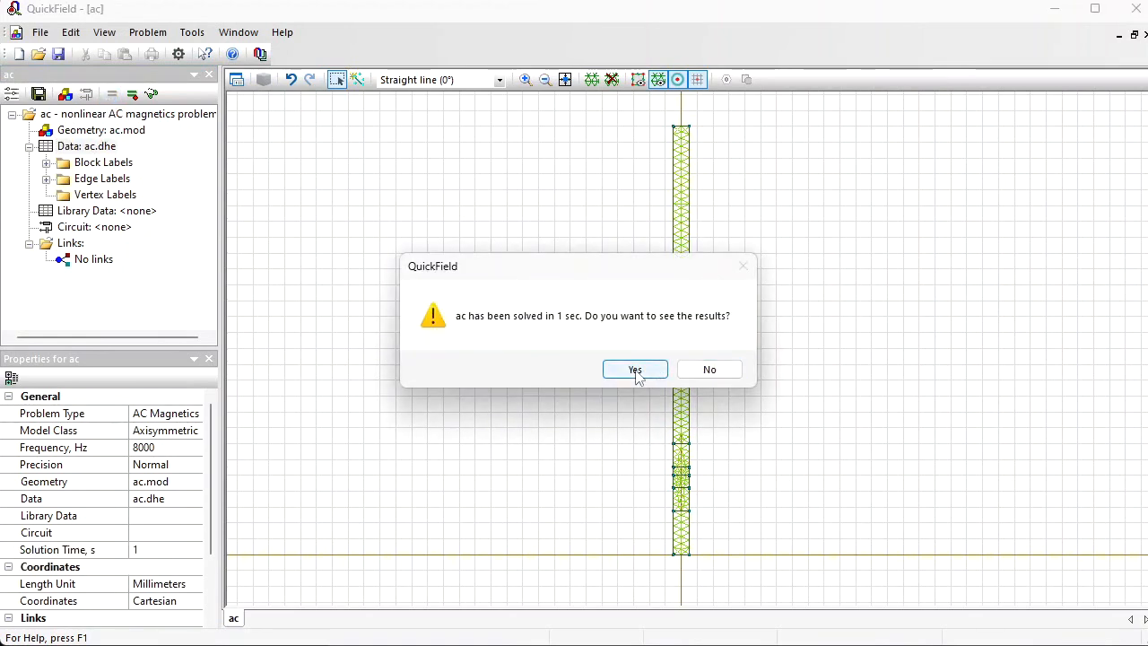
left_click(636, 370)
left_click(451, 81)
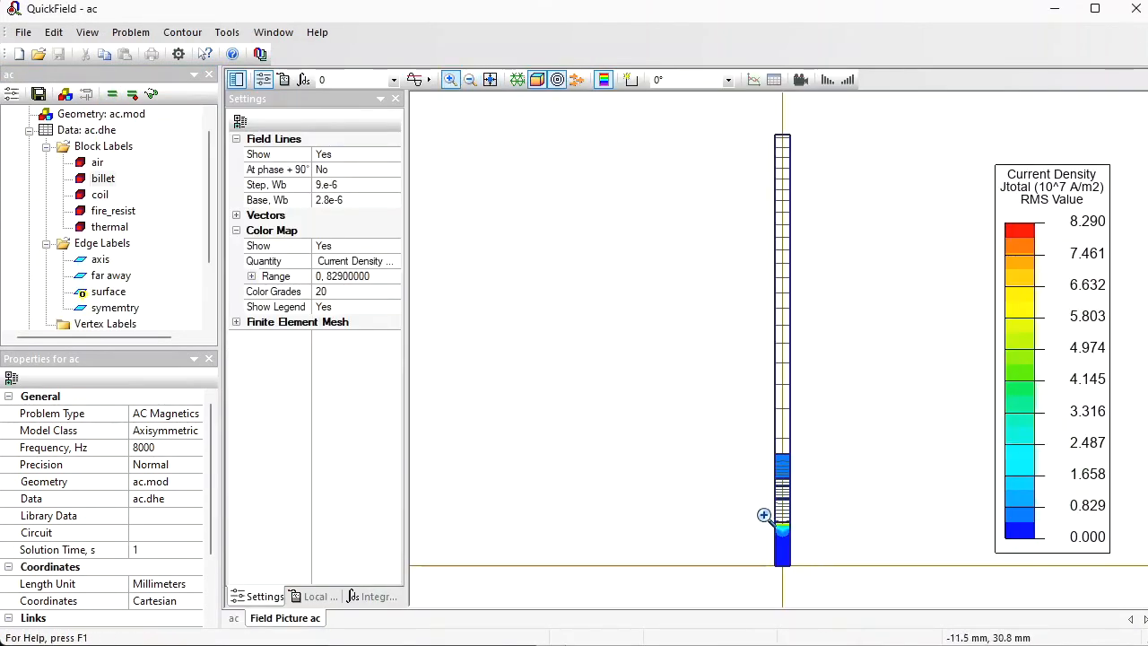
left_click_drag(763, 515, 804, 545)
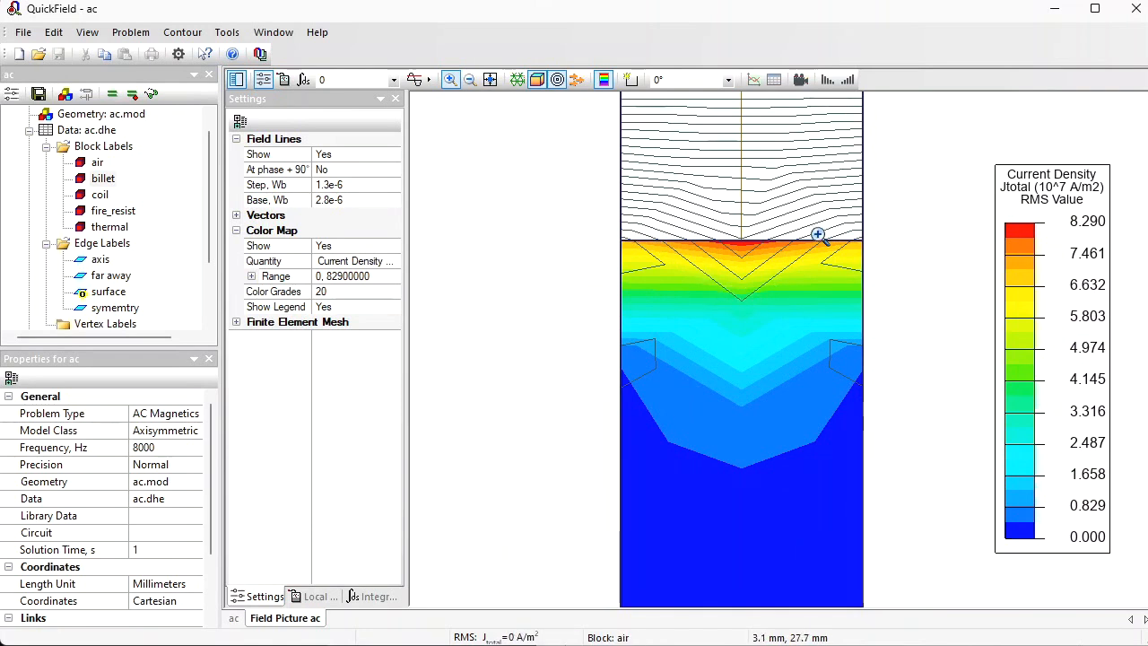
Step: Refine the mesh based on the previous solution with minimum and maximum refinement iterations of 5, and view the new results
left_click(132, 94)
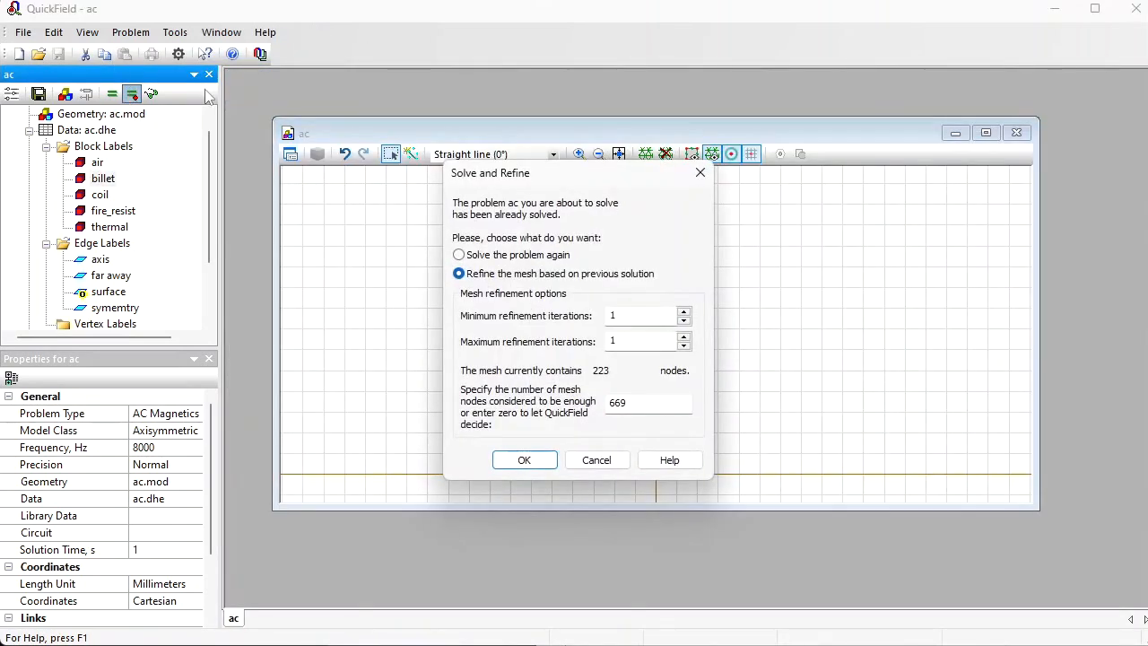
left_click_drag(638, 315, 561, 315)
left_click_drag(625, 341, 571, 346)
left_click_drag(640, 406, 509, 392)
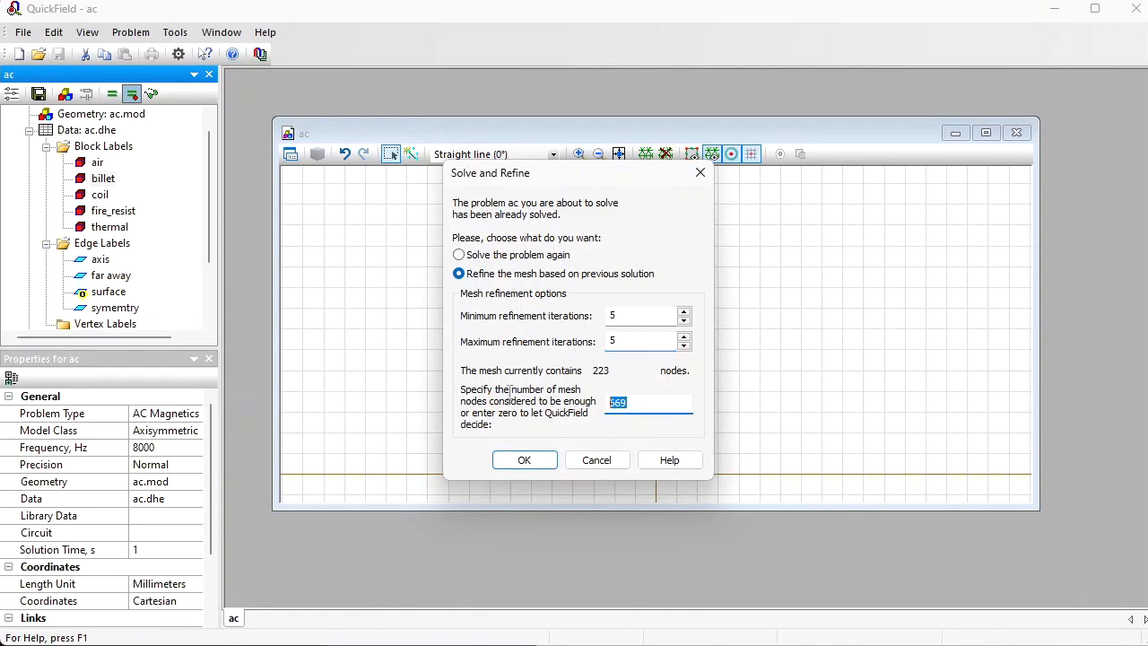
left_click(512, 459)
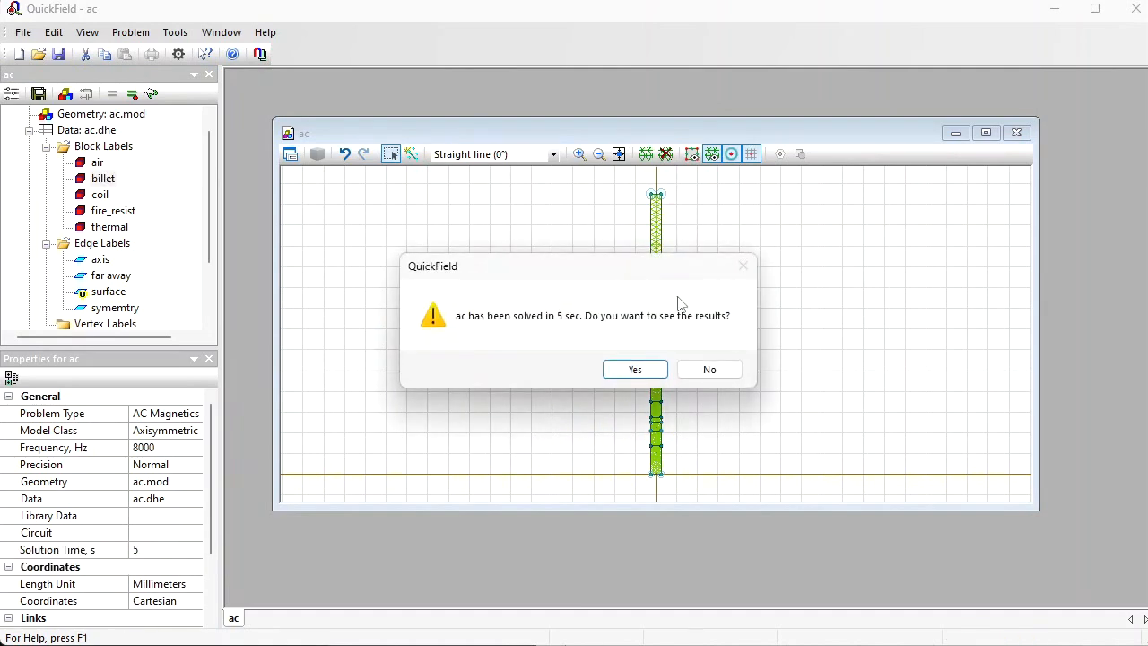
left_click(635, 368)
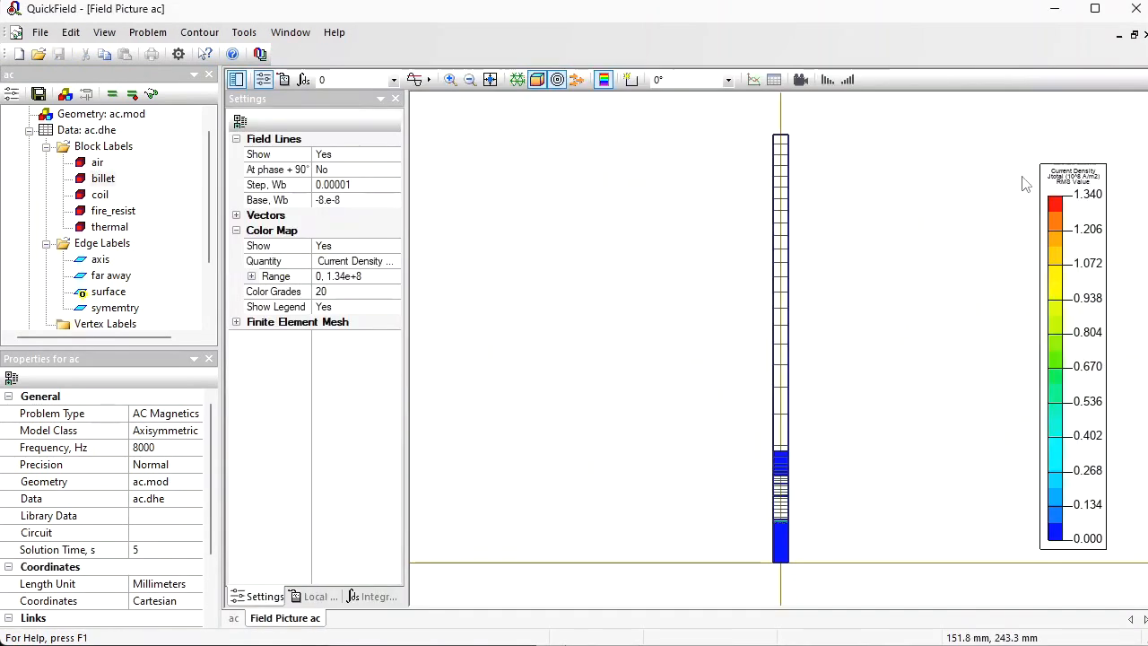
Step: Widen the colour legend and set the color map quantity to Joule Heat Q for the billet's surface layer
left_click_drag(1040, 335, 953, 335)
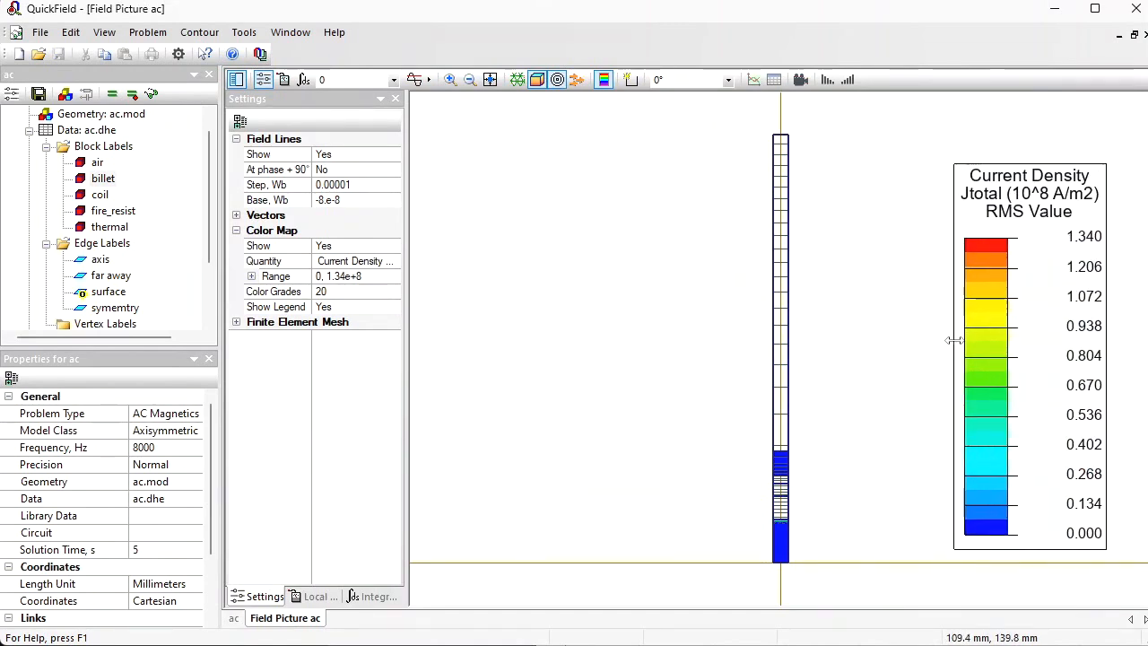
left_click(450, 79)
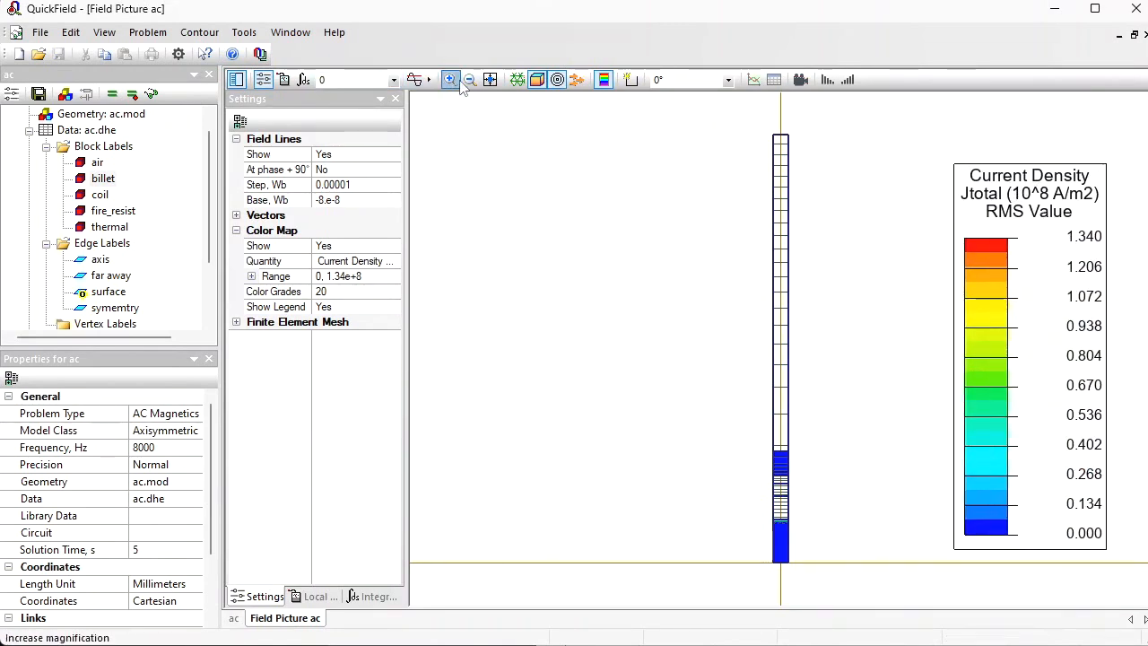
left_click_drag(758, 508, 799, 535)
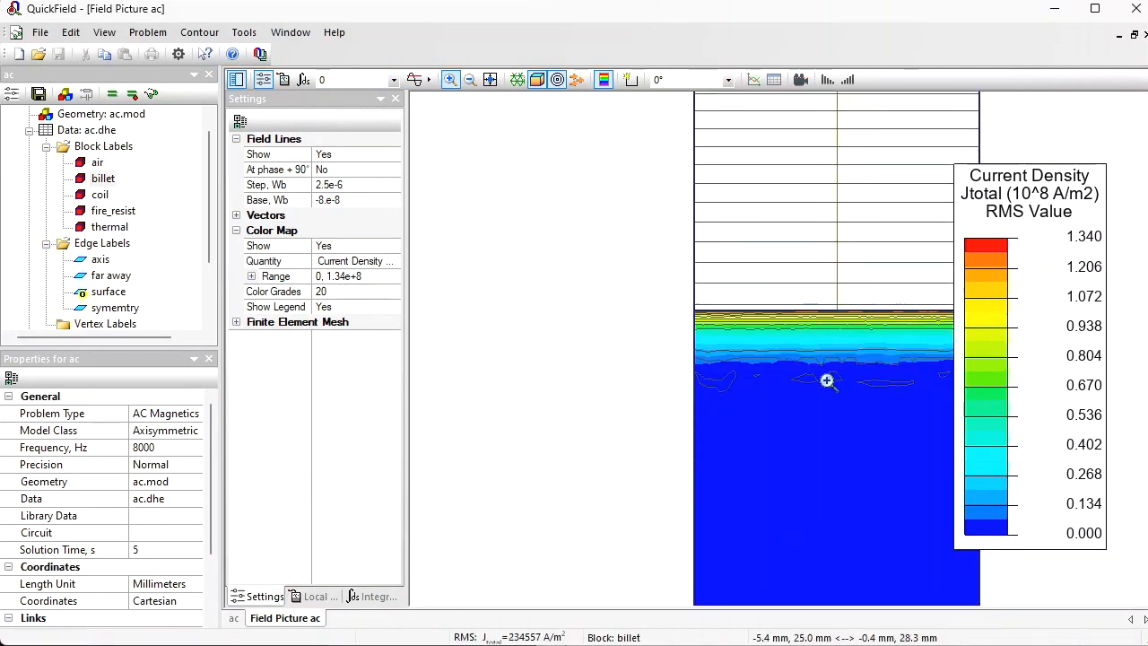
left_click(825, 379)
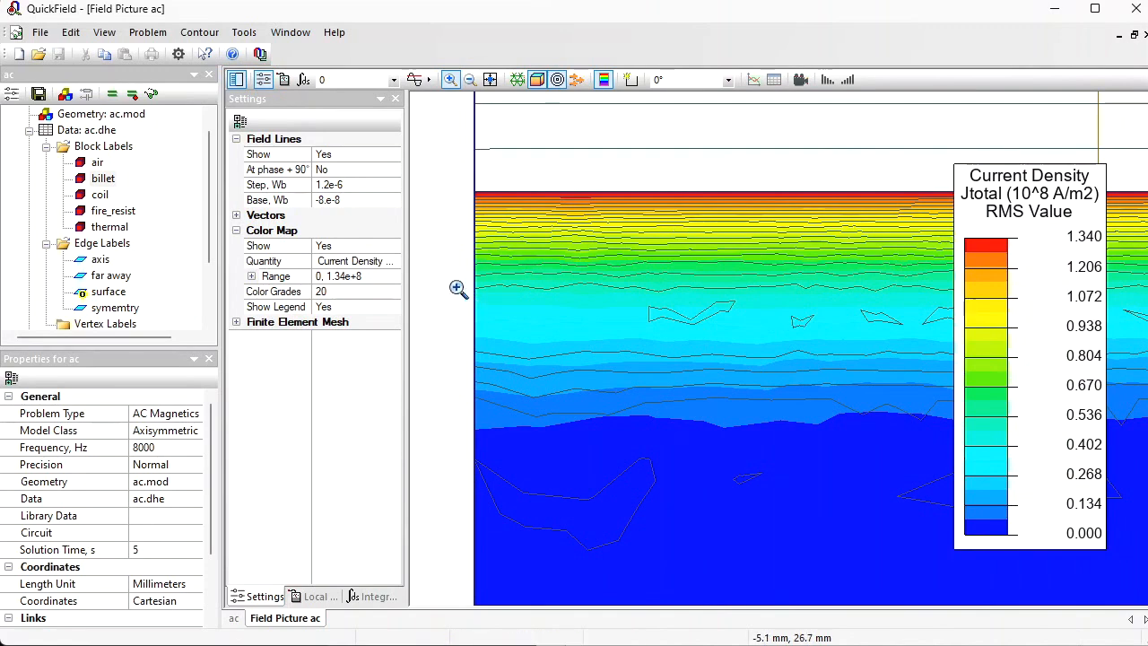
left_click(398, 267)
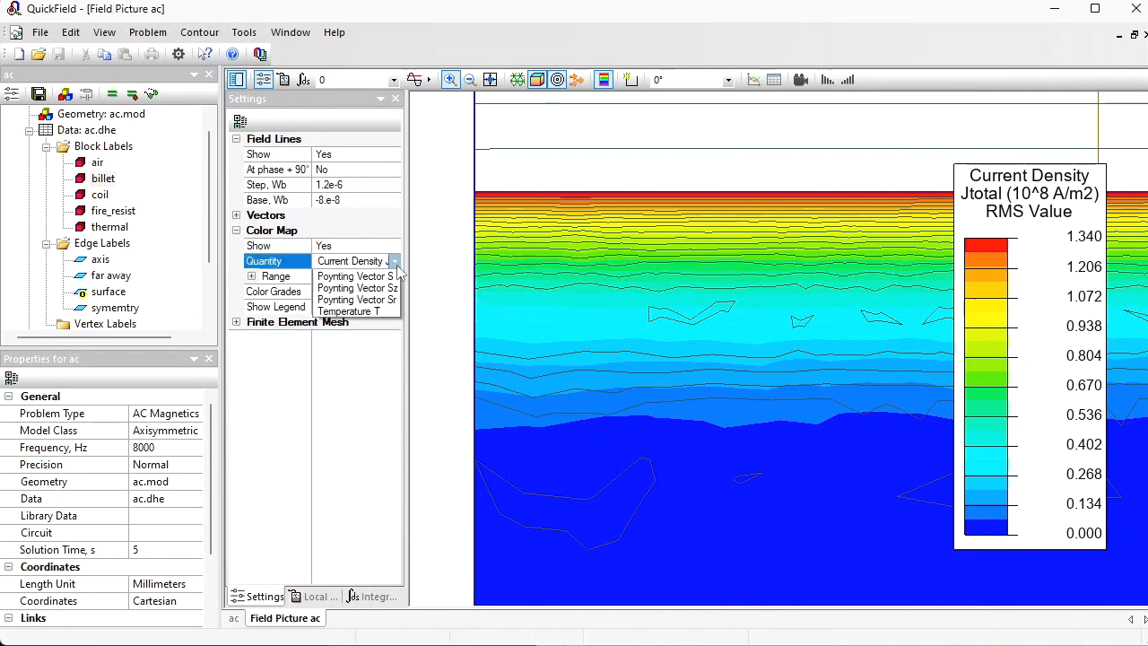
left_click(368, 442)
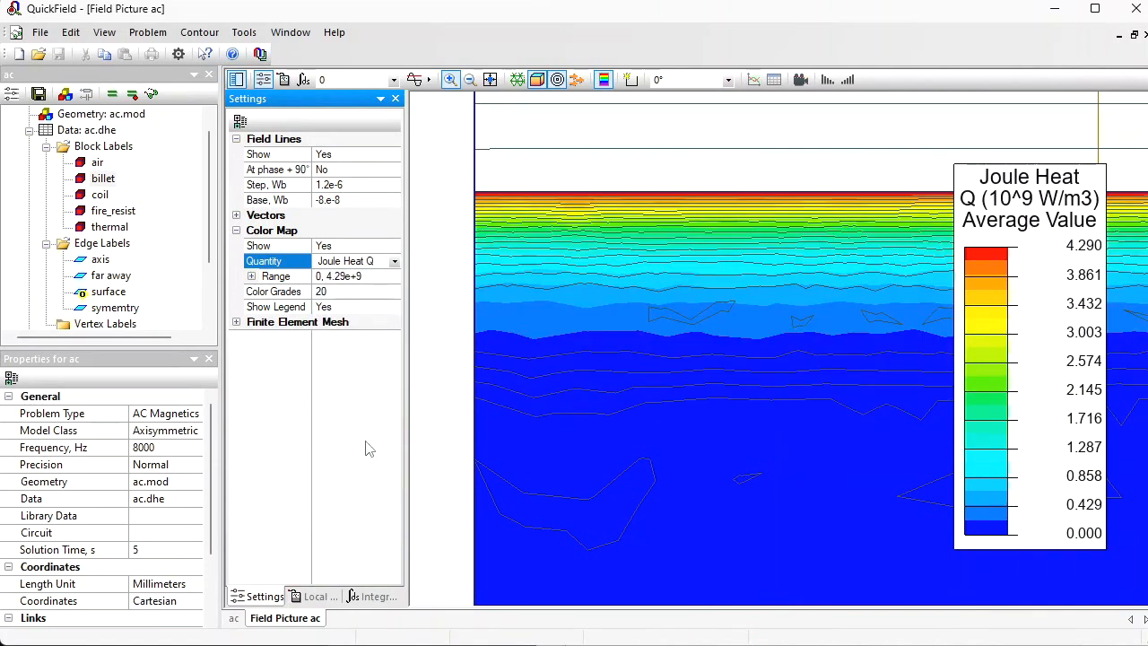
Step: Draw a straight contour line about 1.87 mm long from just outside the billet's surface radially inward into the billet
left_click(633, 86)
left_click(712, 163)
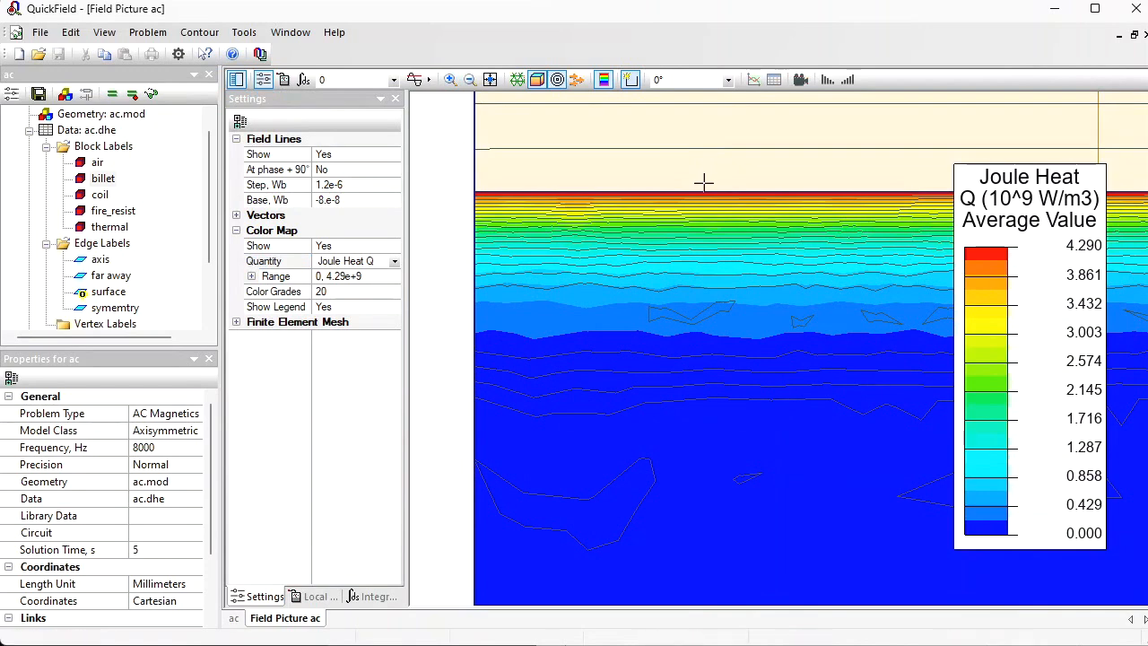
left_click_drag(702, 182, 702, 415)
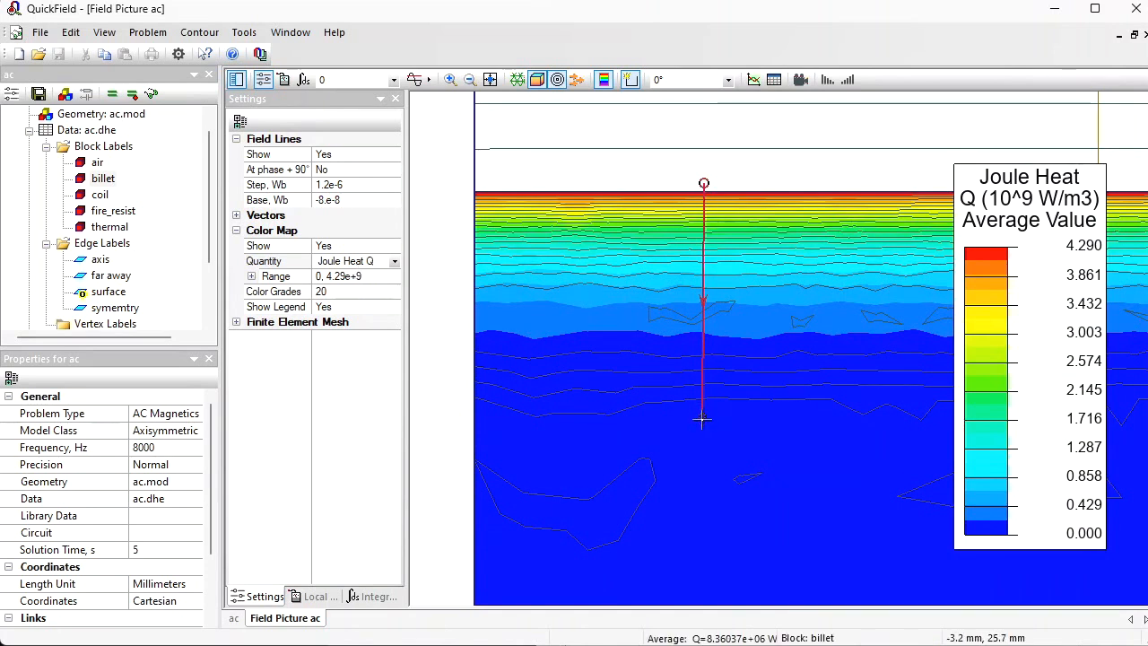
Step: Plot the Joule heat along the contour, then tabulate the field values and examine the Q entries near the contour's end
left_click(753, 81)
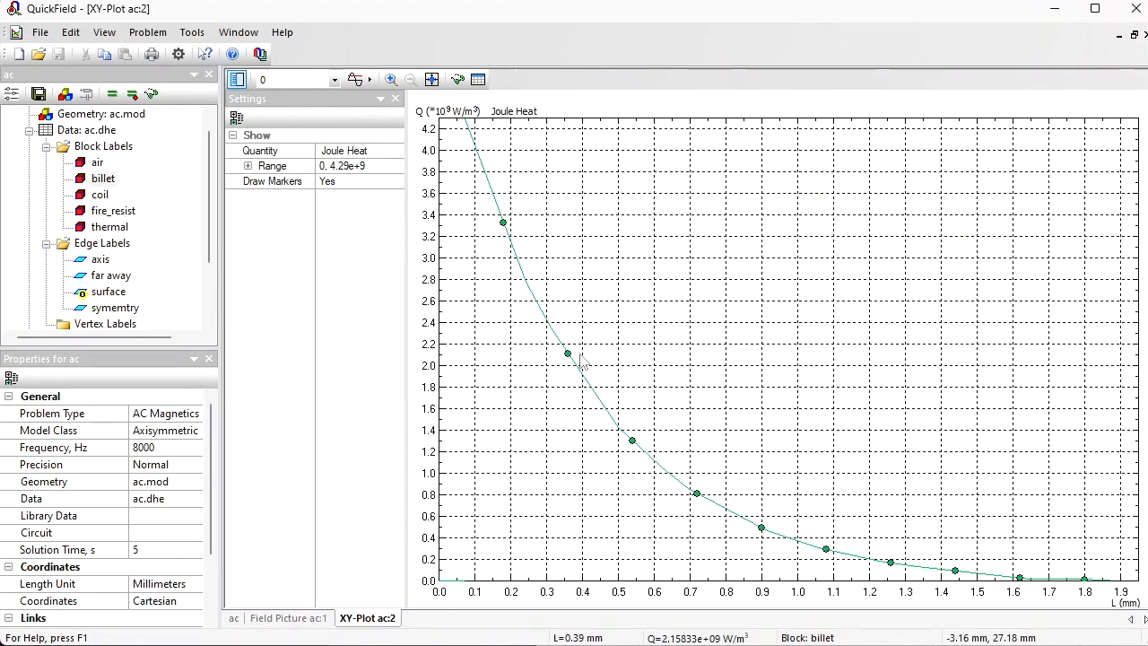
left_click(478, 80)
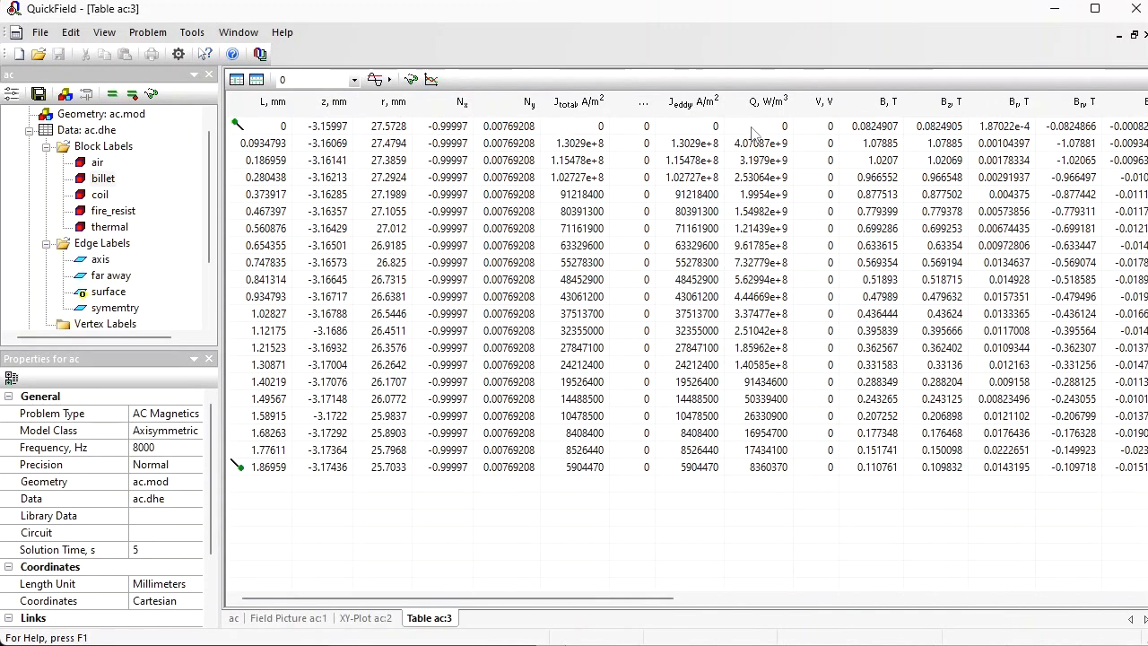
left_click(755, 450)
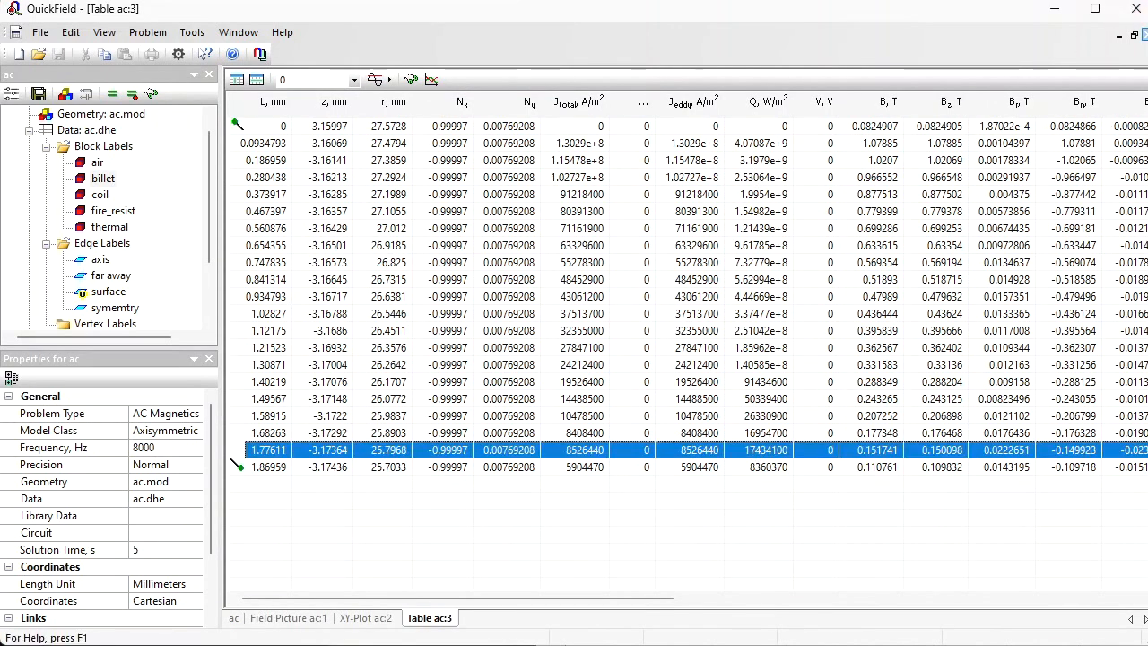
Step: Close the field value table and the XY plot, and remove the contour line from the field picture
left_click(1144, 34)
left_click(1144, 34)
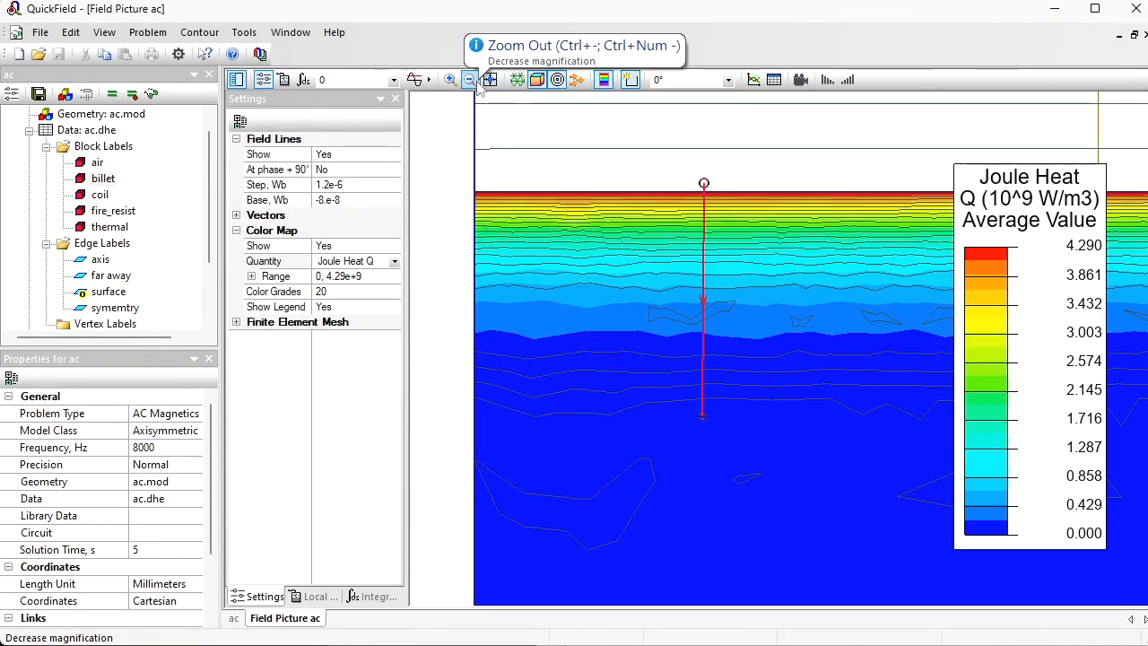
left_click(469, 80)
left_click(199, 32)
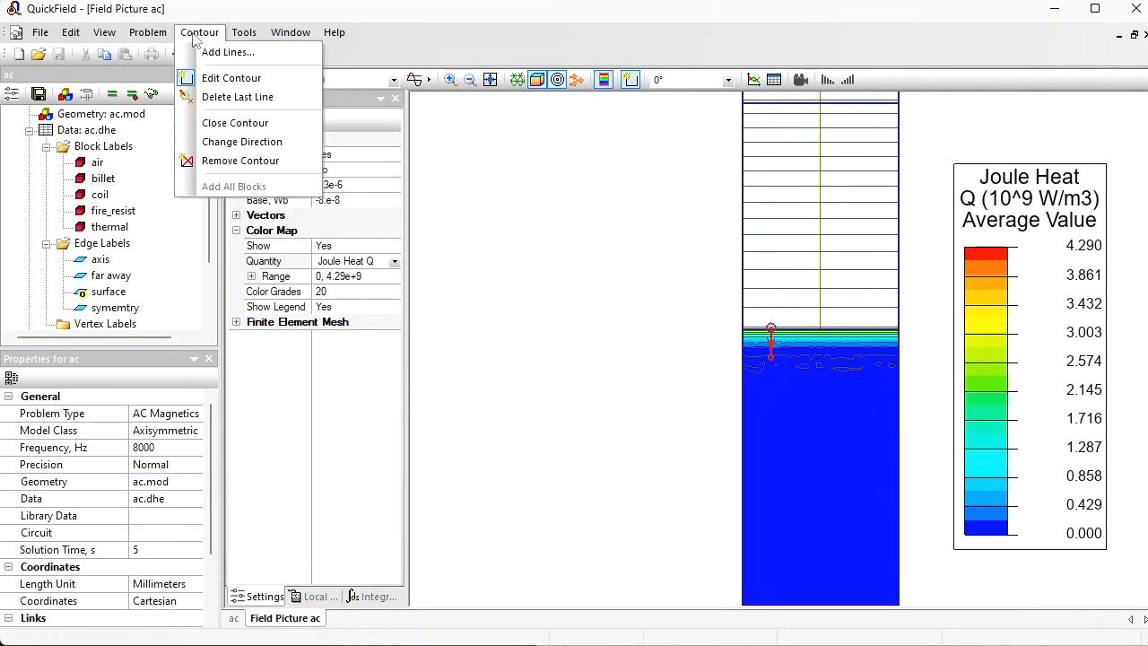
left_click(226, 163)
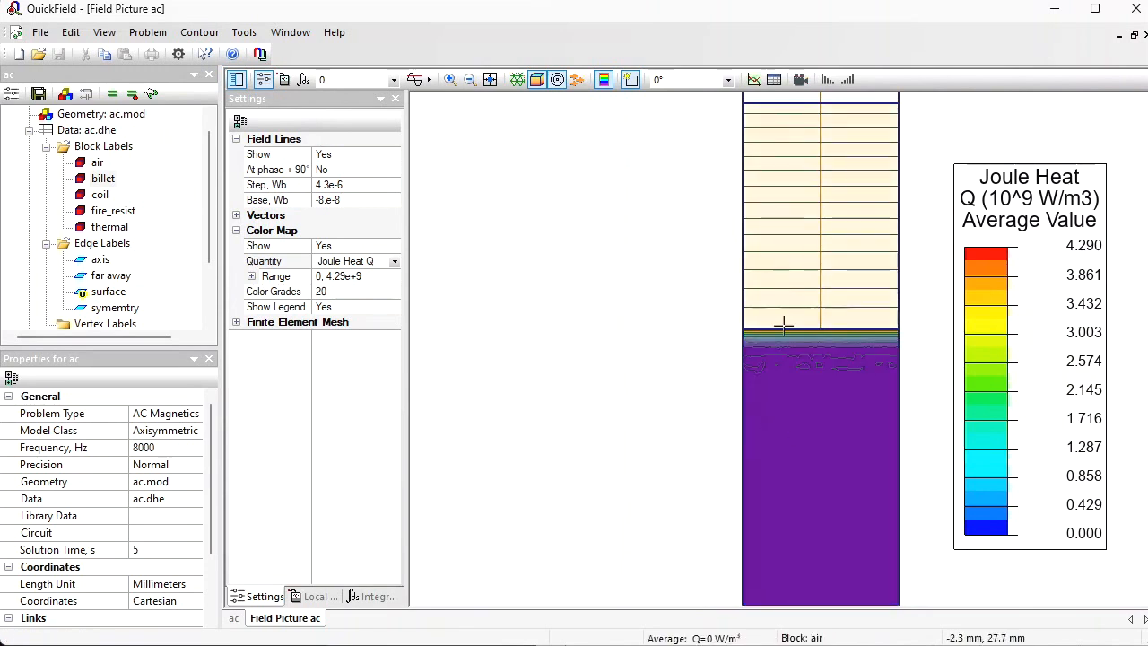
Step: With the billet block as the contour, examine its integral quantities through Joule heat power in the Integral Calculator
left_click(374, 597)
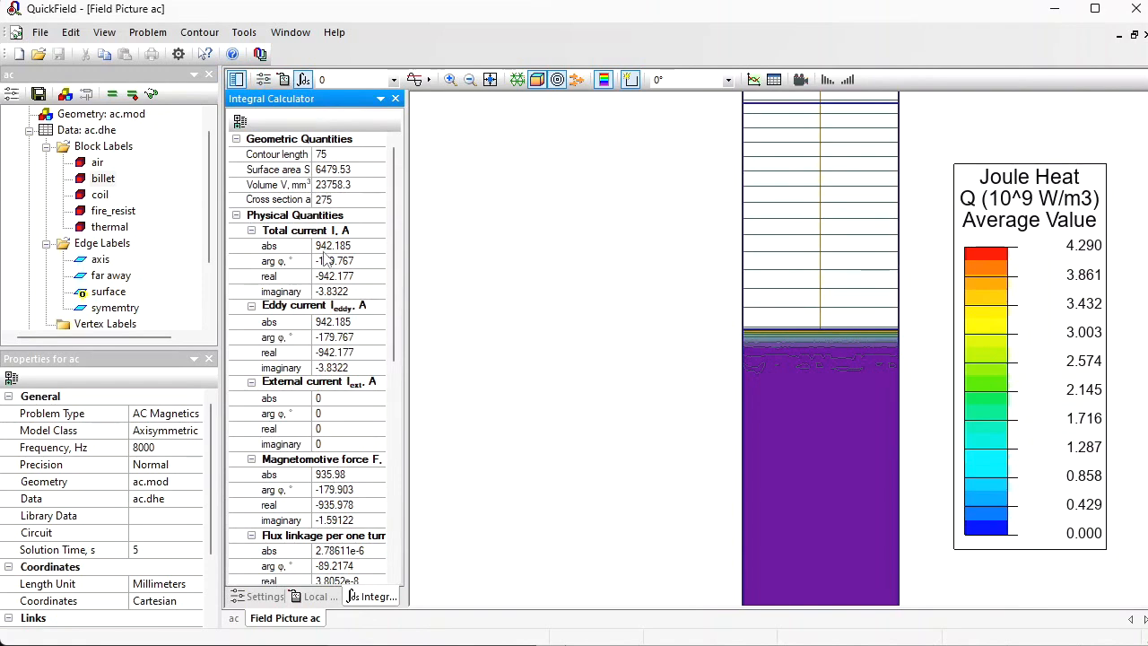
left_click_drag(393, 251, 401, 362)
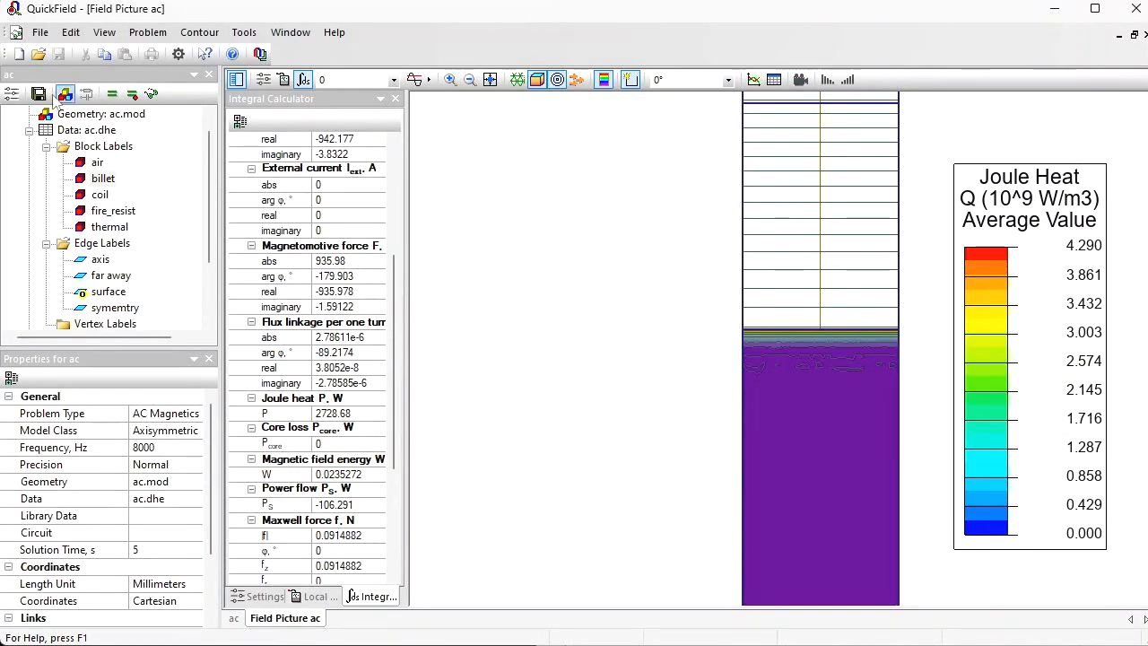
Step: Create a new axisymmetric Transient Heat Transfer problem named ht that reuses the geometry file ac.mod
left_click(18, 55)
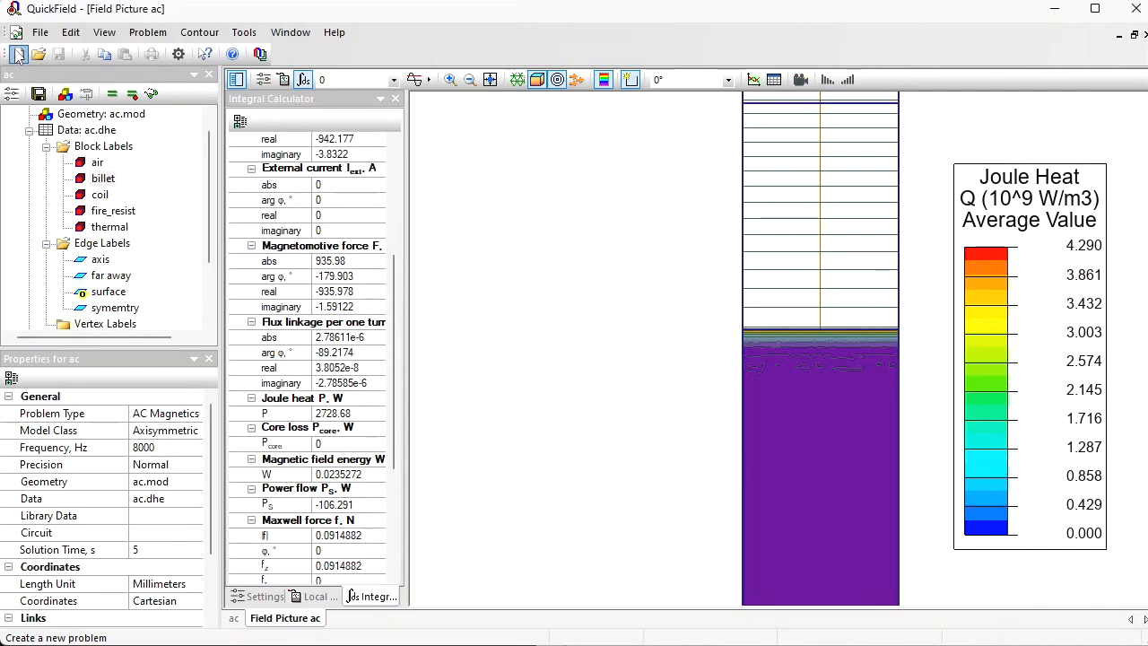
type("ht")
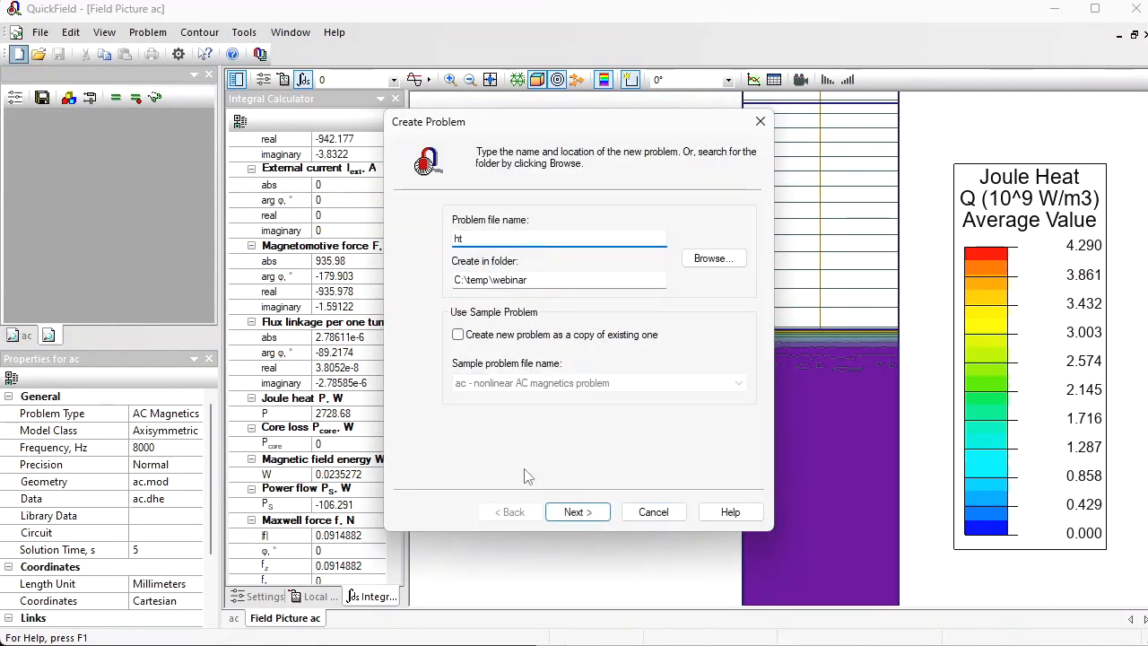
left_click(576, 511)
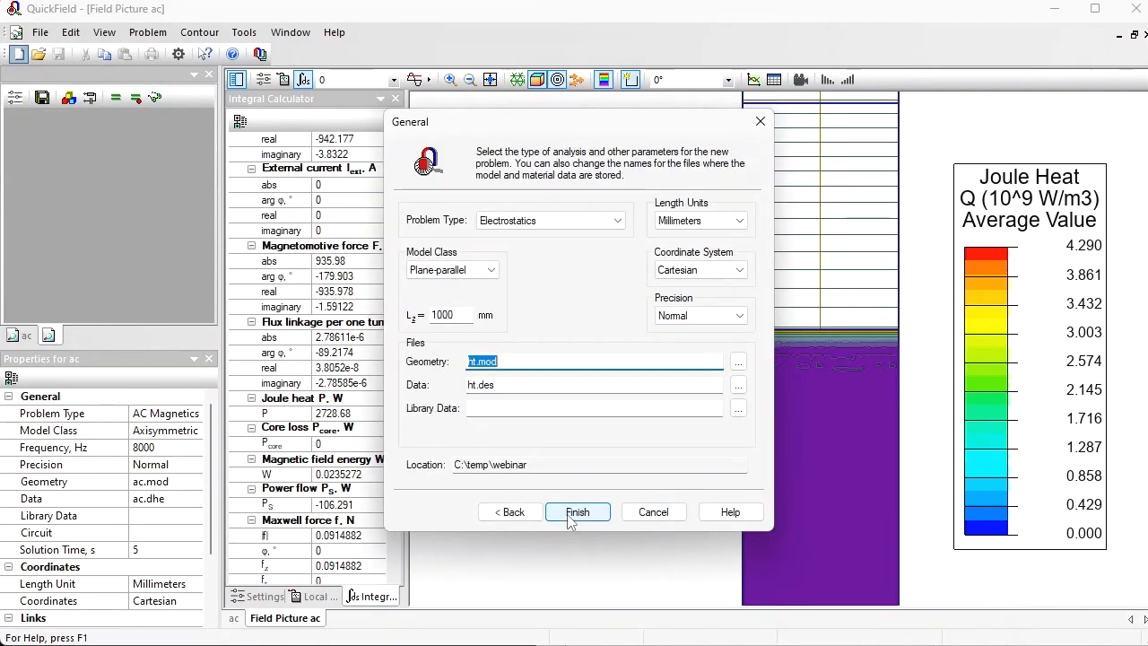
left_click(533, 231)
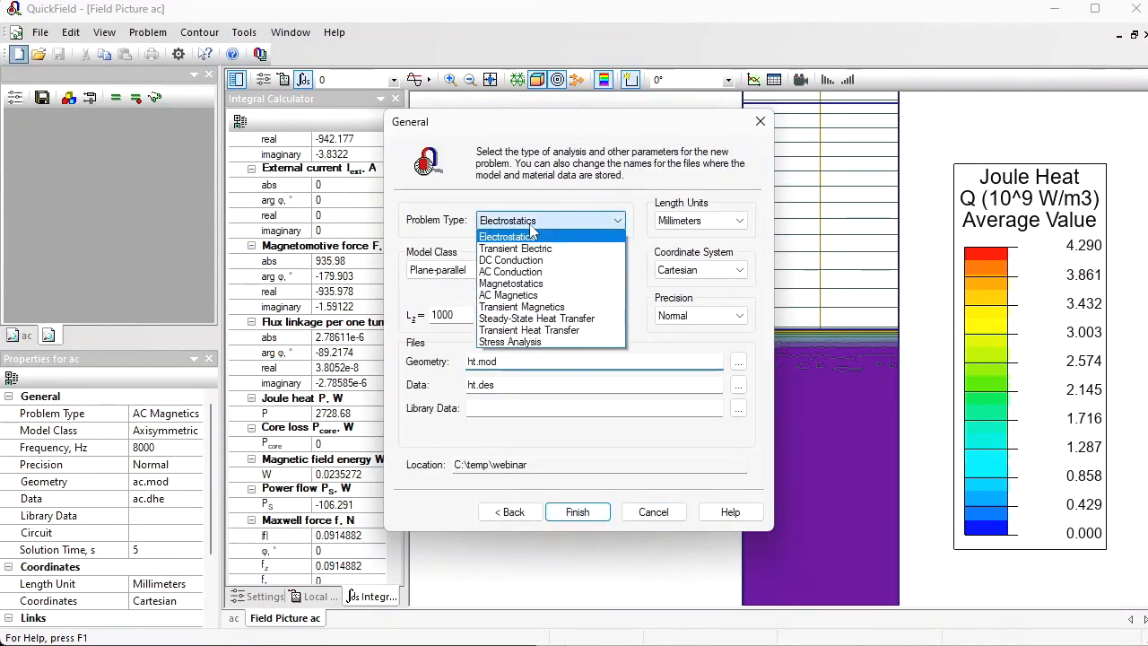
left_click(578, 331)
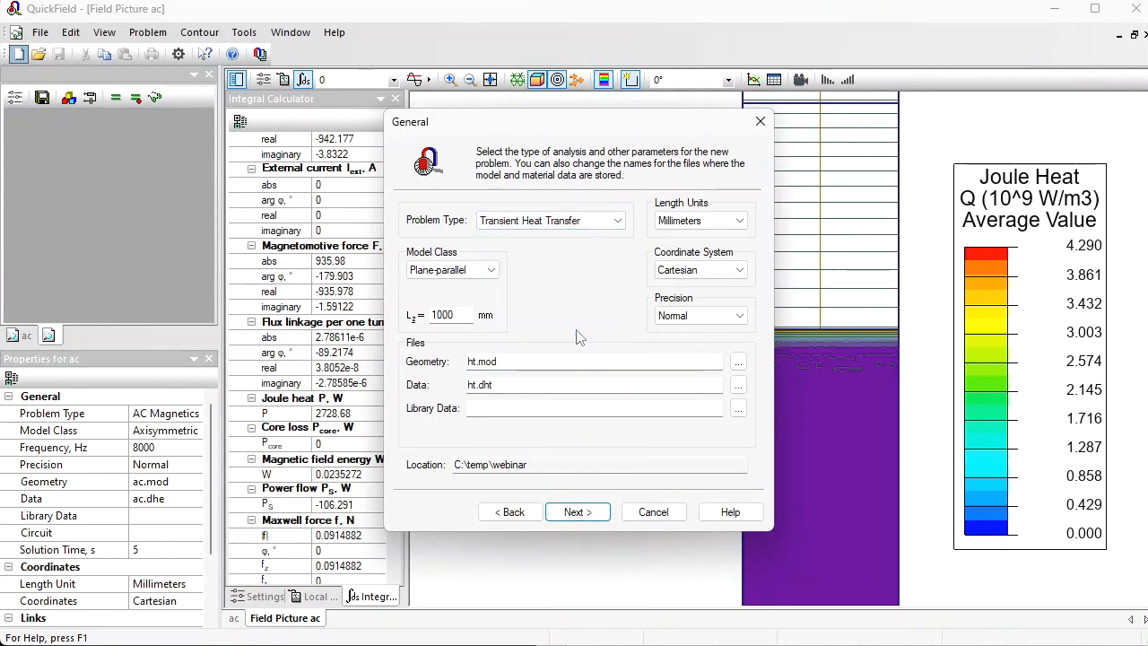
left_click(474, 272)
left_click(468, 297)
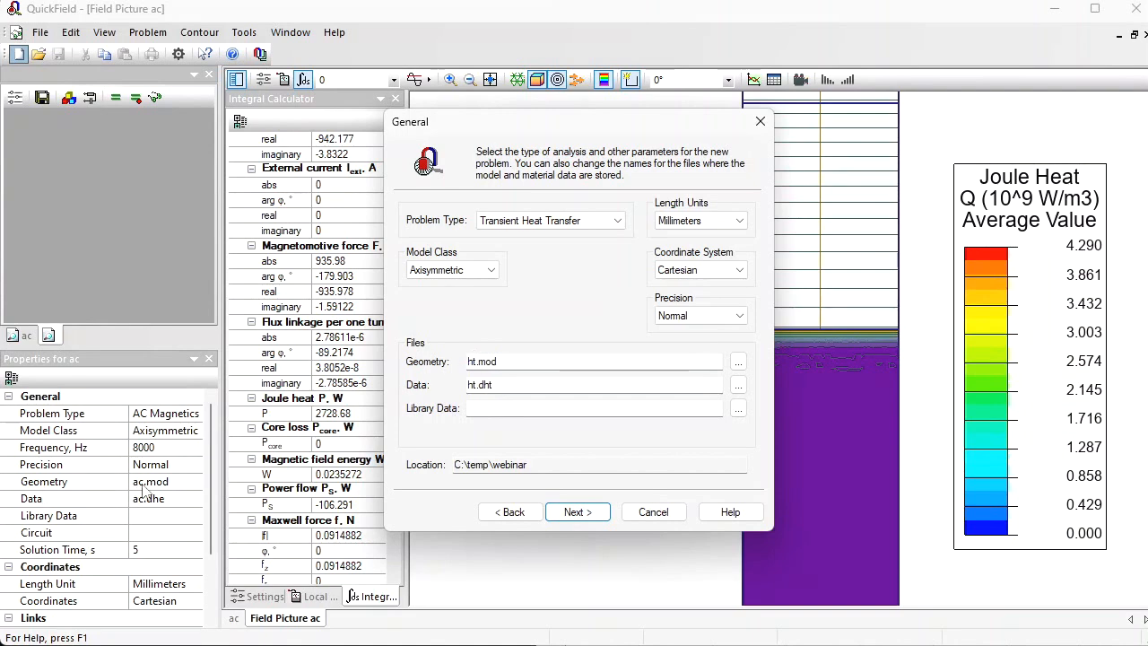
left_click(475, 361)
type("ac")
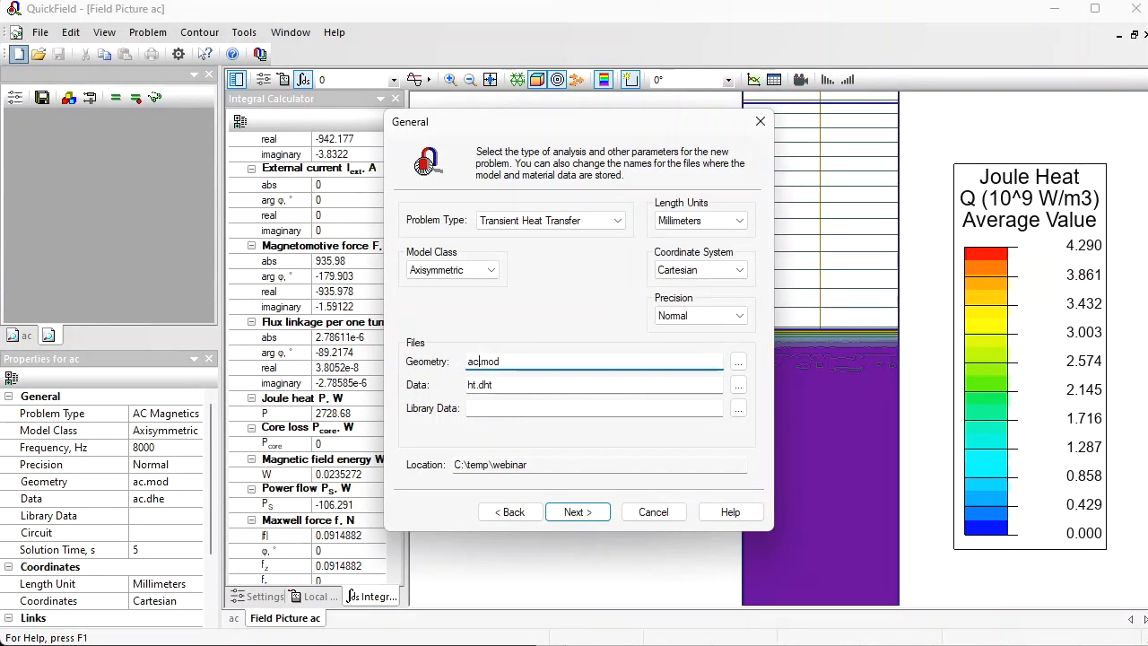
left_click(568, 515)
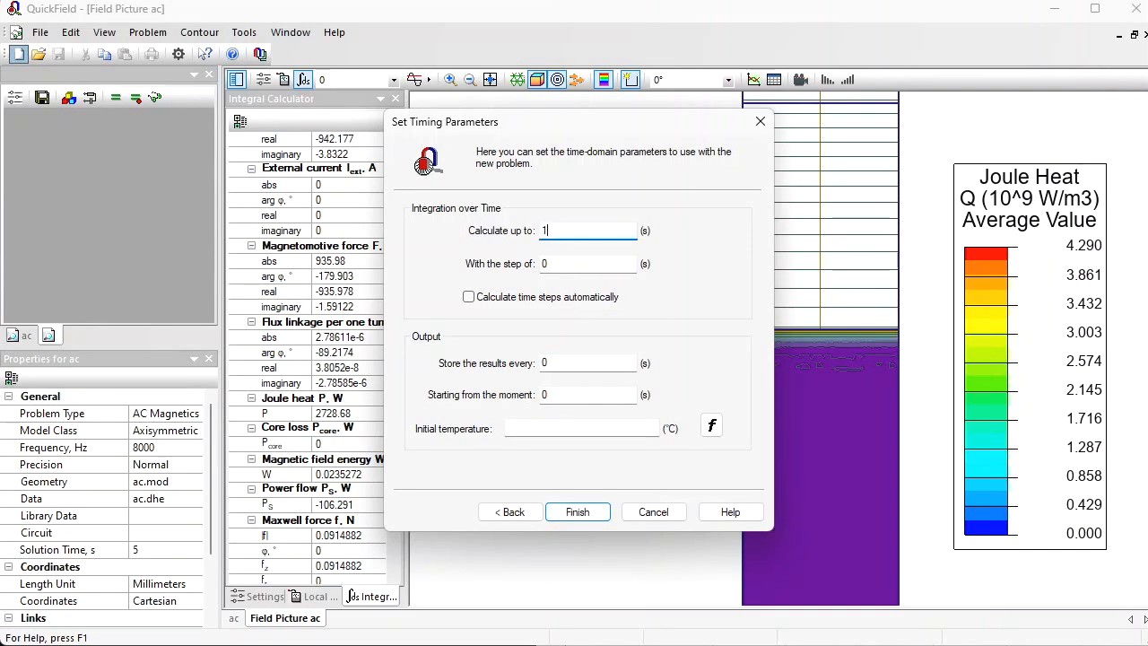
Step: Set the timing to calculate up to 1 s with a 0.1 s step and 25 °C initial temperature, and finish creating the problem
left_click(561, 263)
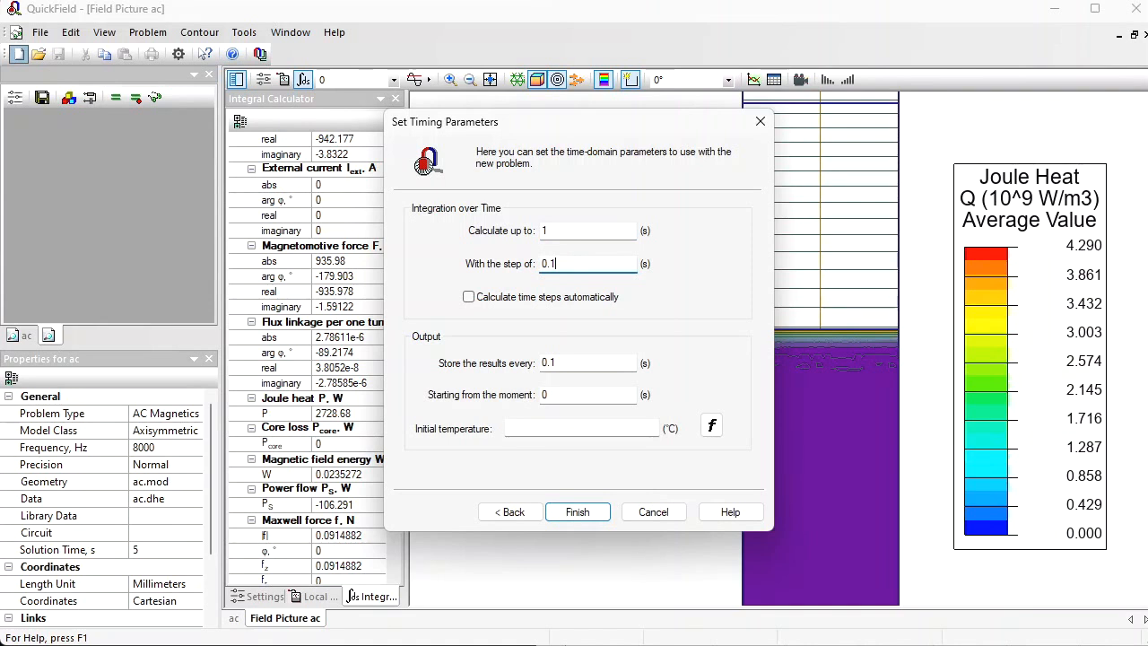
left_click(551, 427)
type("25")
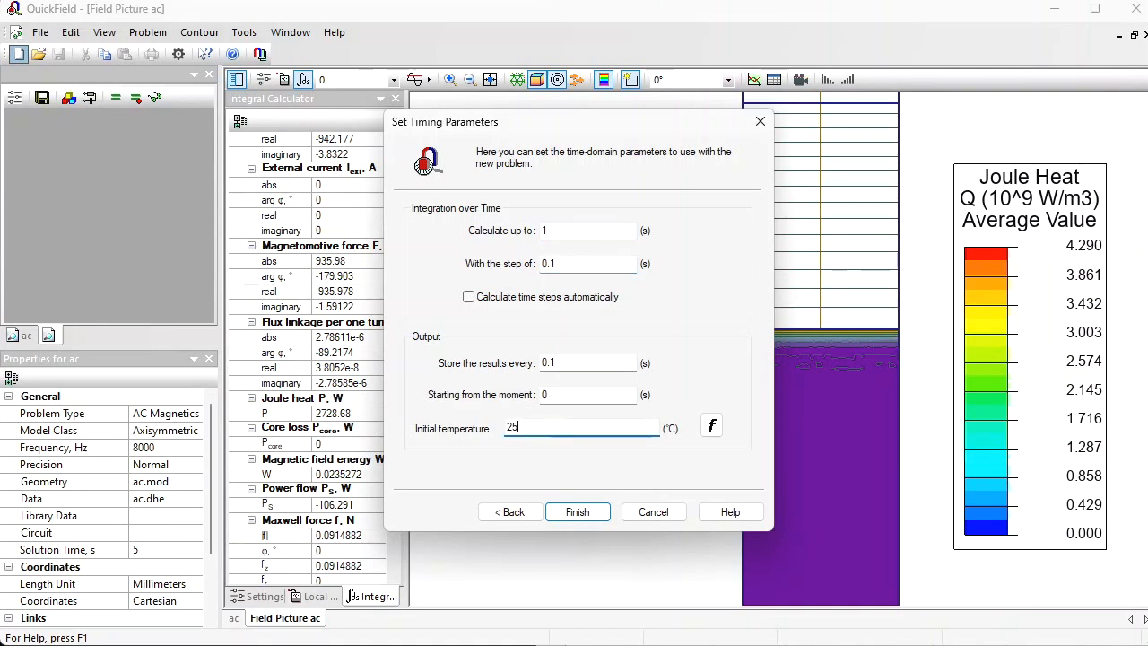
left_click(589, 518)
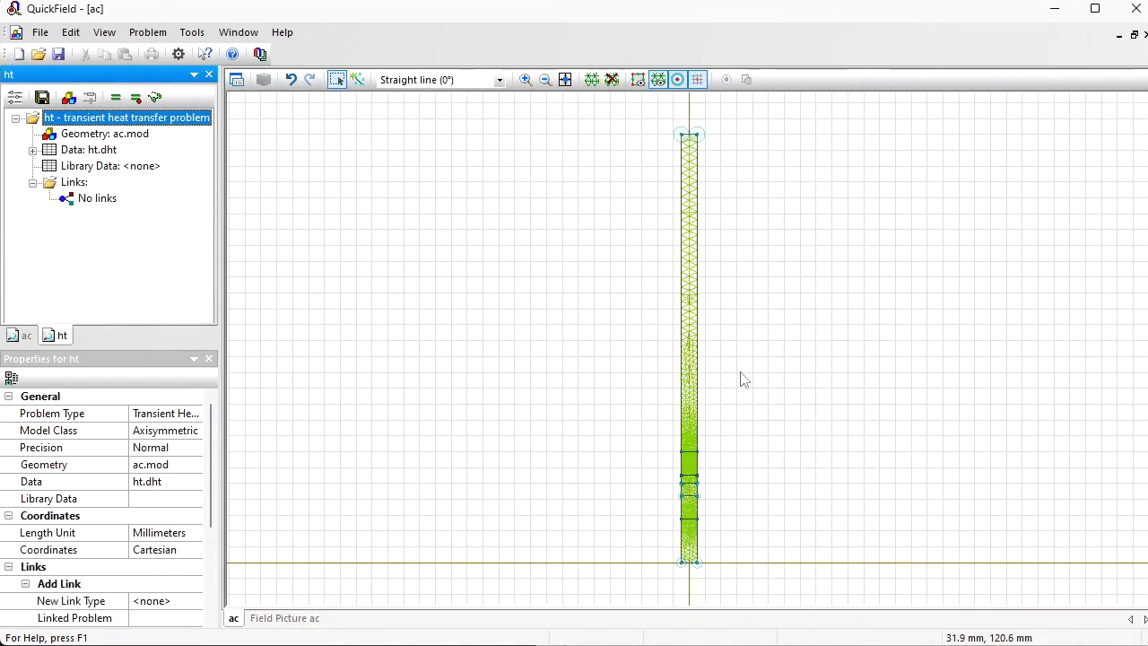
Step: Show the ht problem's block and edge labels, and accept the air block label with thermal conductivity left at None
left_click(691, 356)
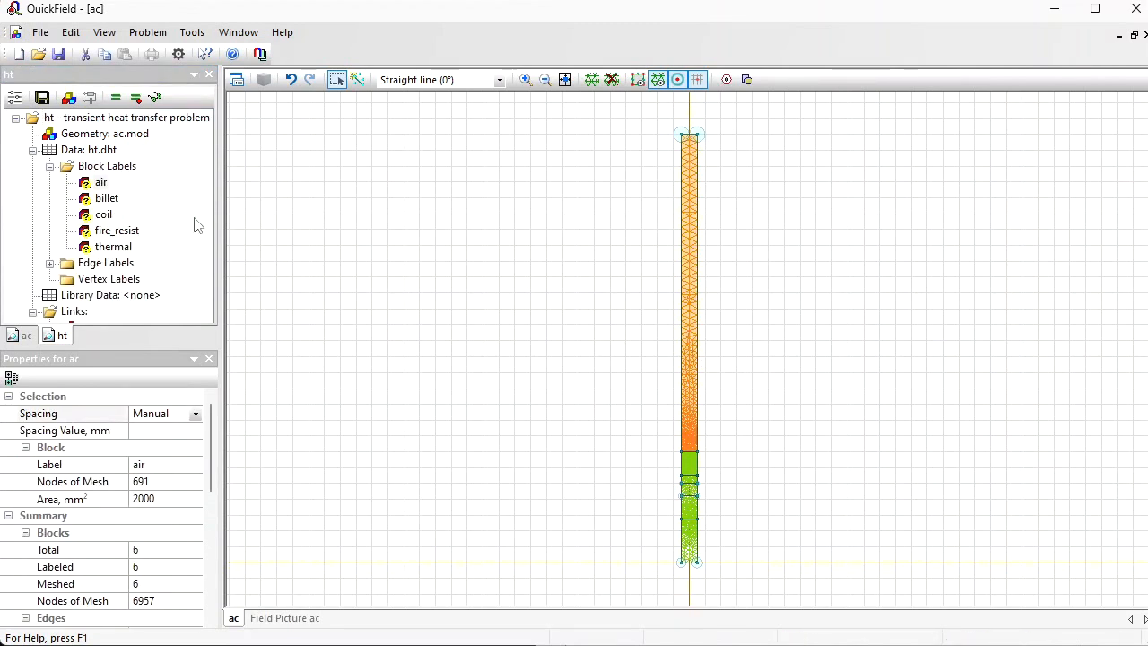
left_click(102, 184)
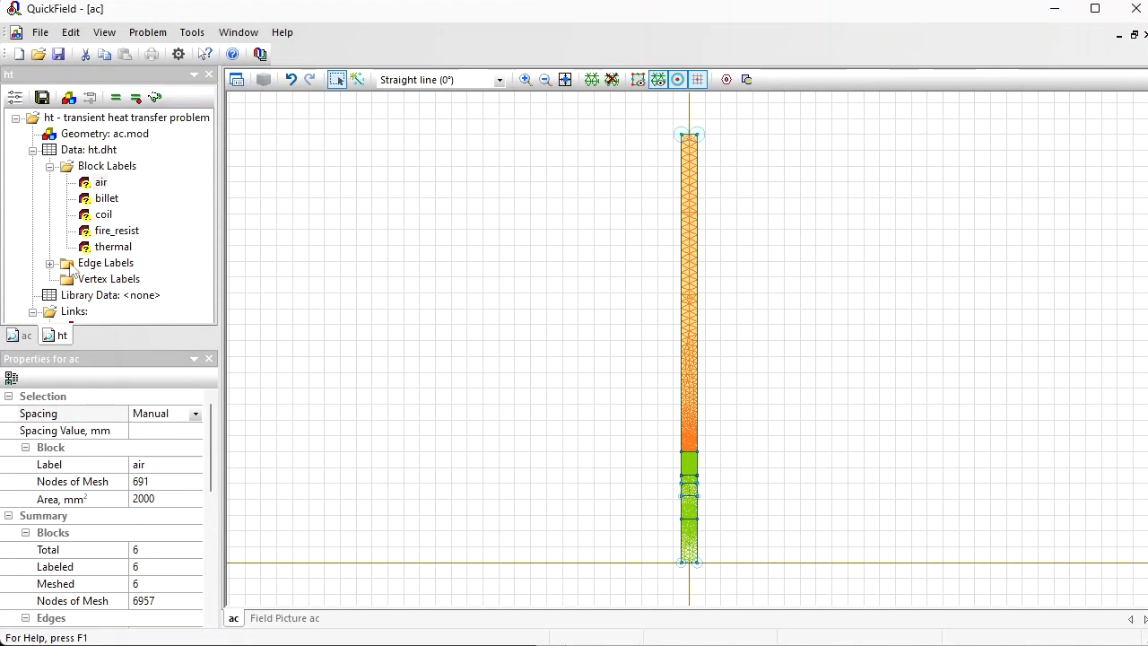
double_click(97, 169)
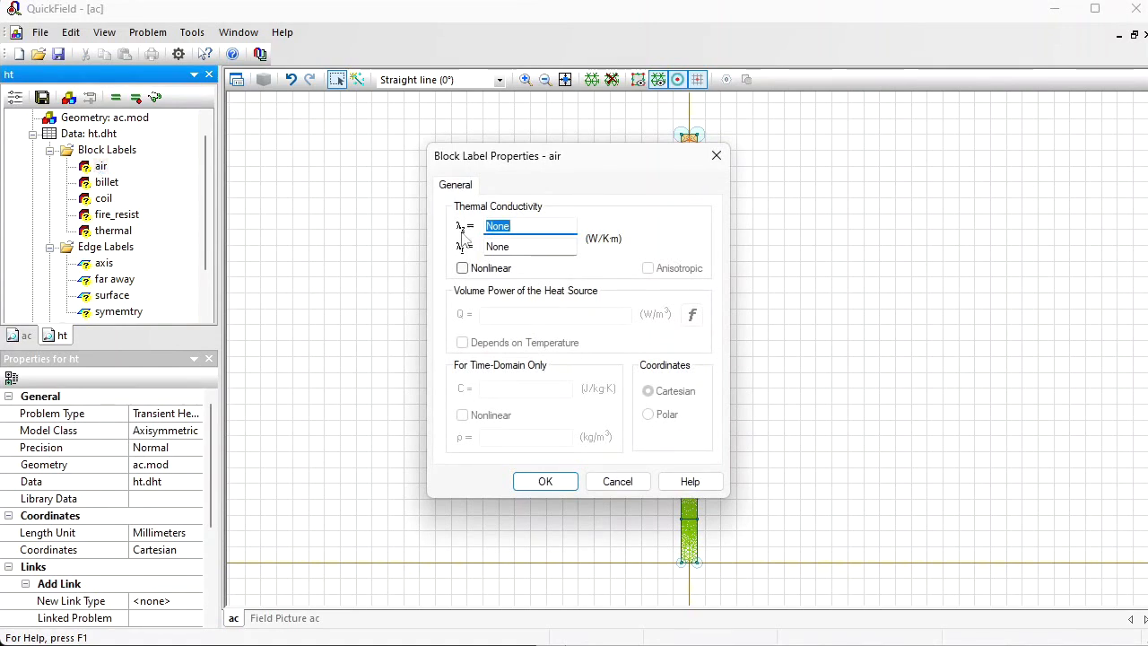
left_click(543, 481)
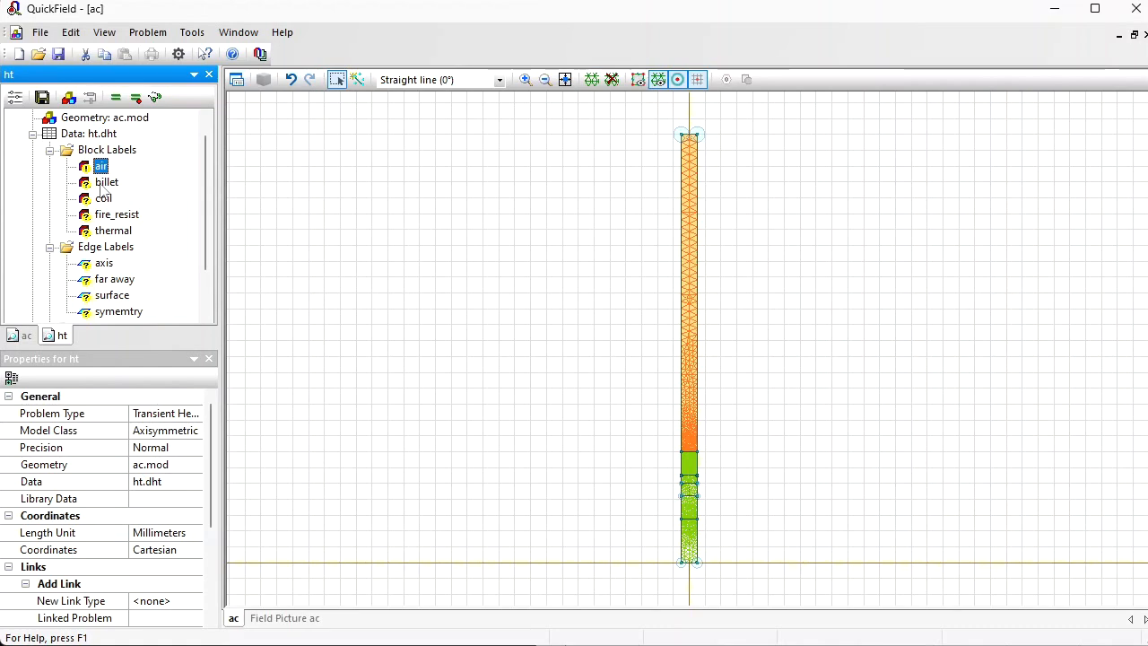
Step: Accept the coil, fire_resist and thermal block labels with their thermal conductivity left at None
double_click(102, 198)
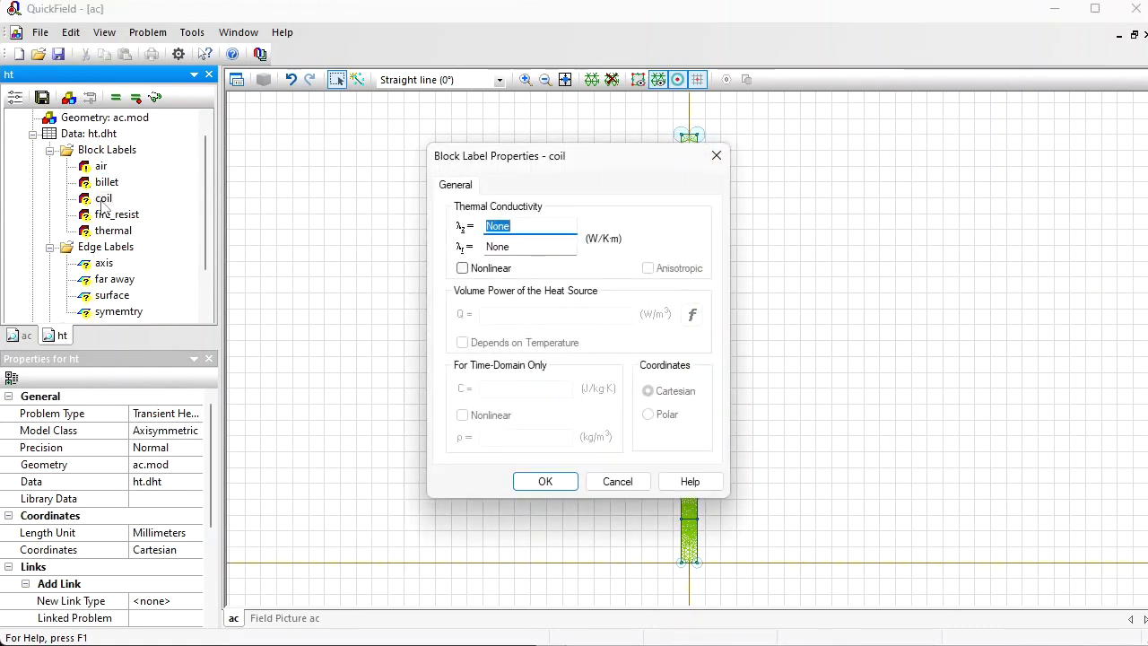
key("Escape")
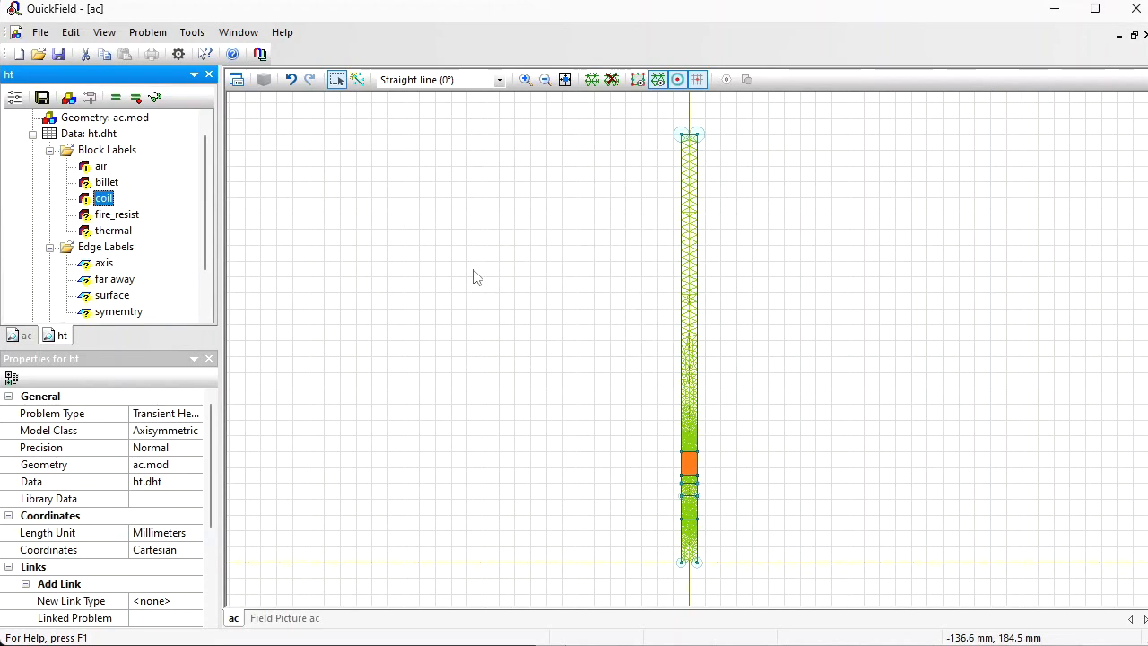
key("Down")
key("Return")
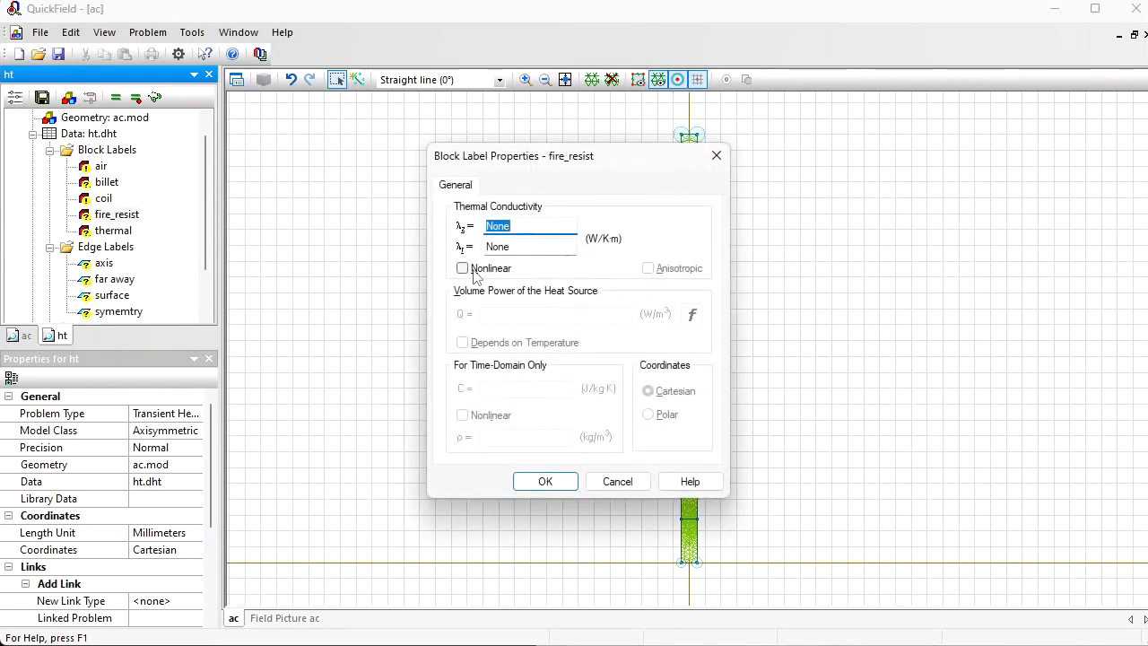
key("Escape")
key("Down")
key("Return")
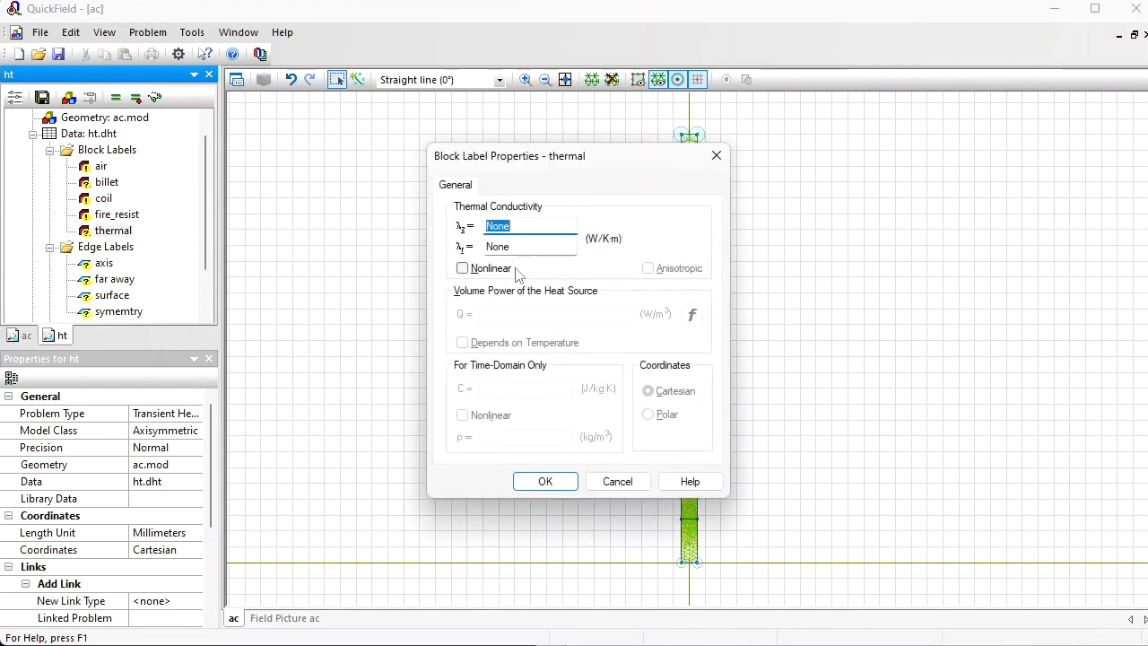
key("Escape")
Step: Open the billet's block label properties and copy the temperature and thermal conductivity values in A4:B12 of the spreadsheet
key("Up")
key("Up")
key("Up")
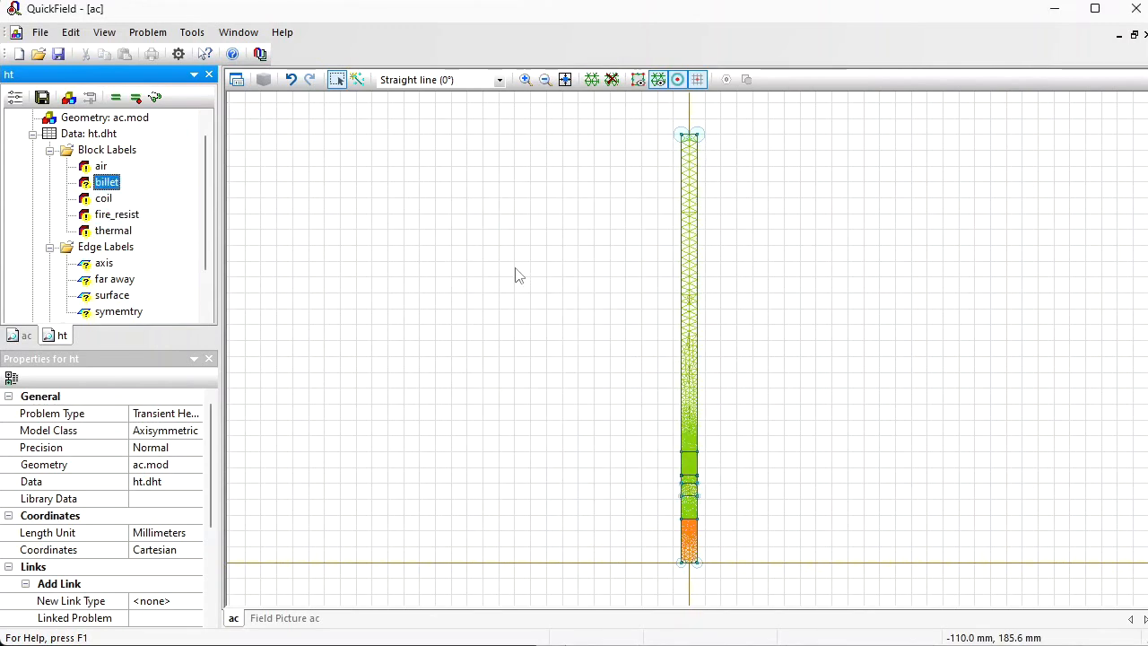
key("Return")
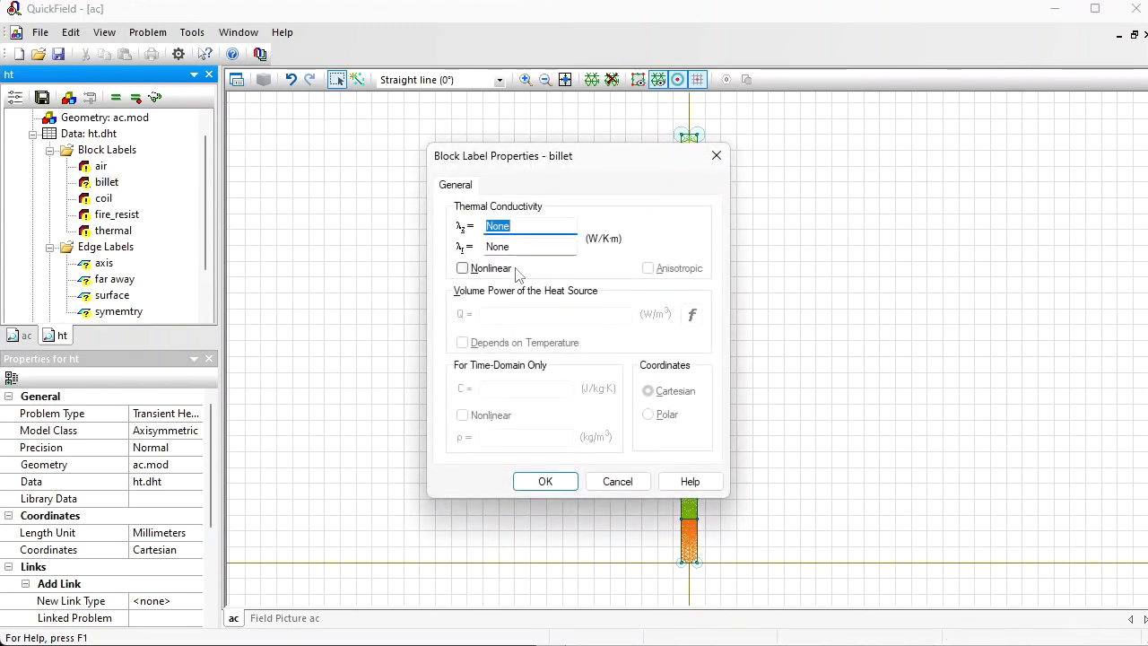
left_click_drag(610, 164, 348, 124)
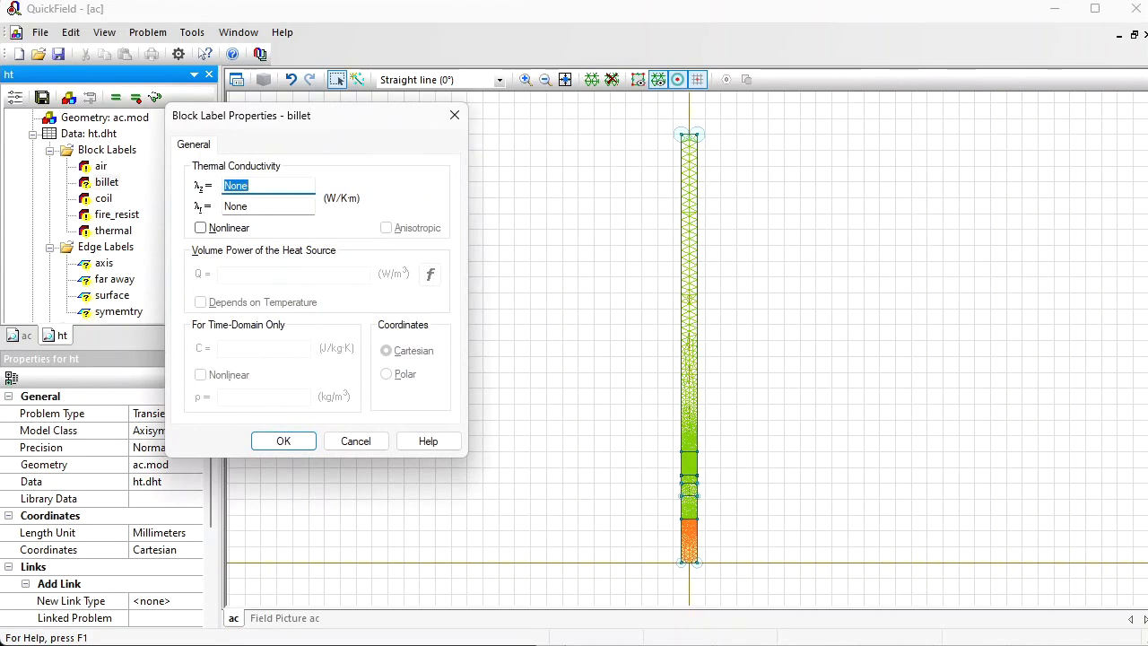
key("alt+Tab")
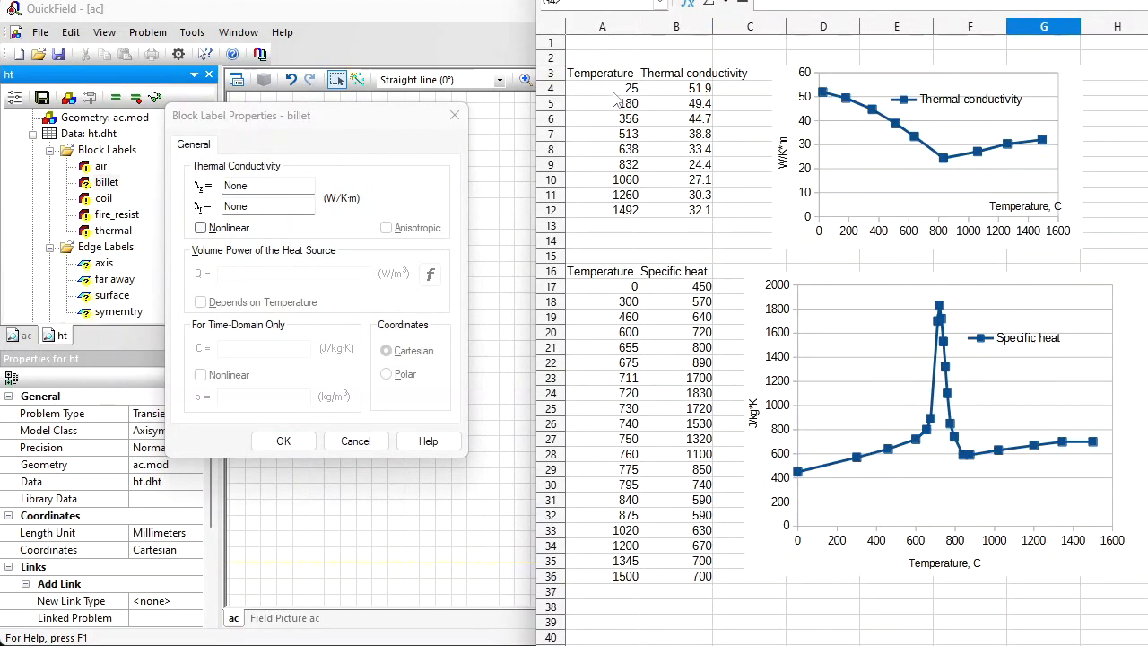
left_click_drag(621, 90, 683, 215)
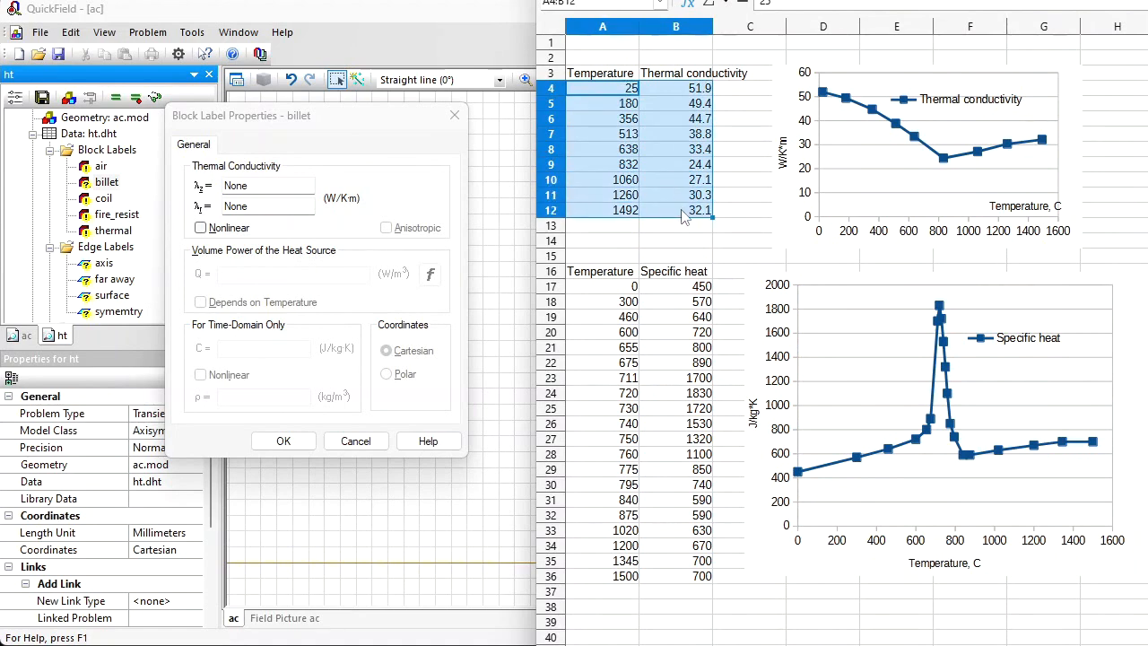
key("ctrl+c")
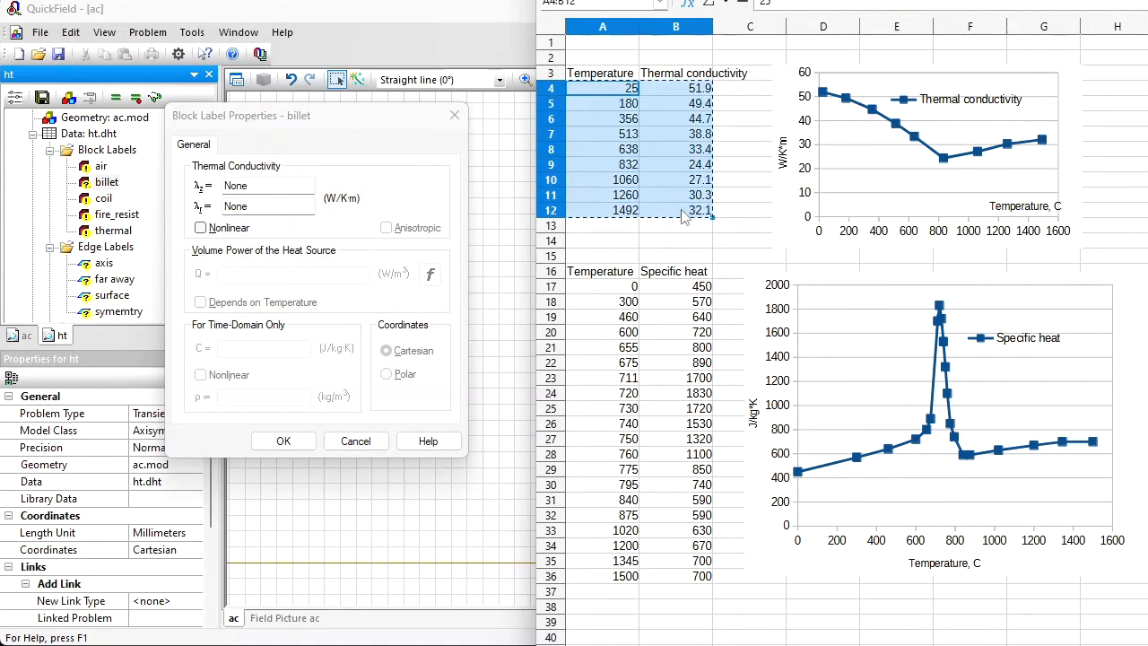
Step: Make the billet's thermal conductivity nonlinear and paste the copied temperature and conductivity values as its curve
left_click(201, 228)
left_click(244, 194)
left_click(402, 137)
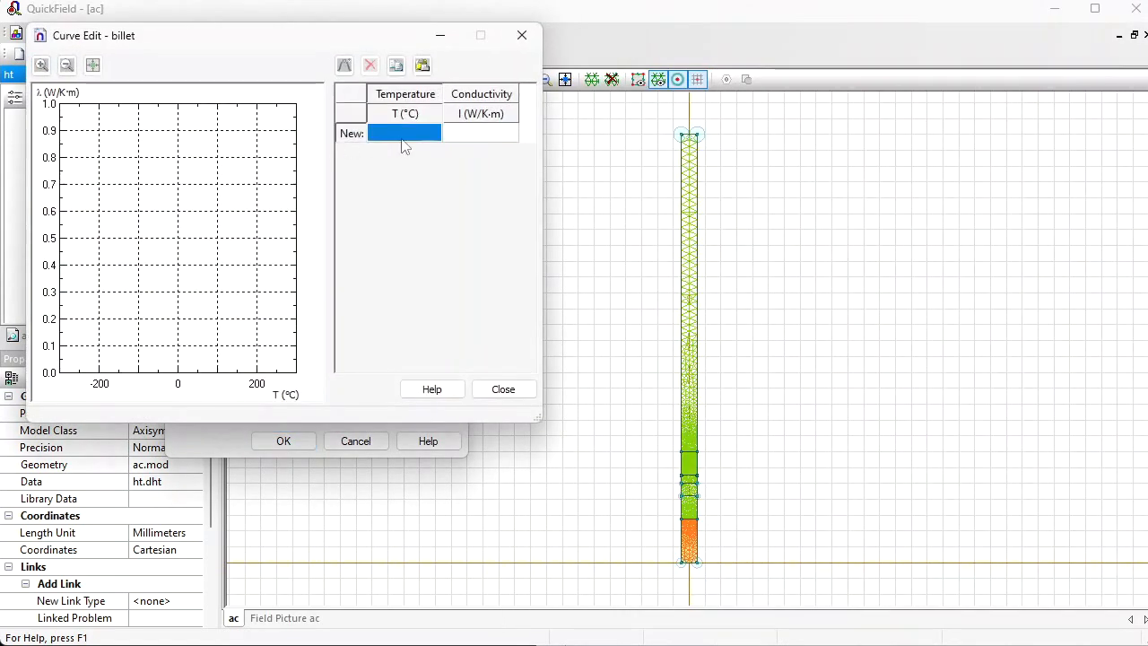
key("ctrl+v")
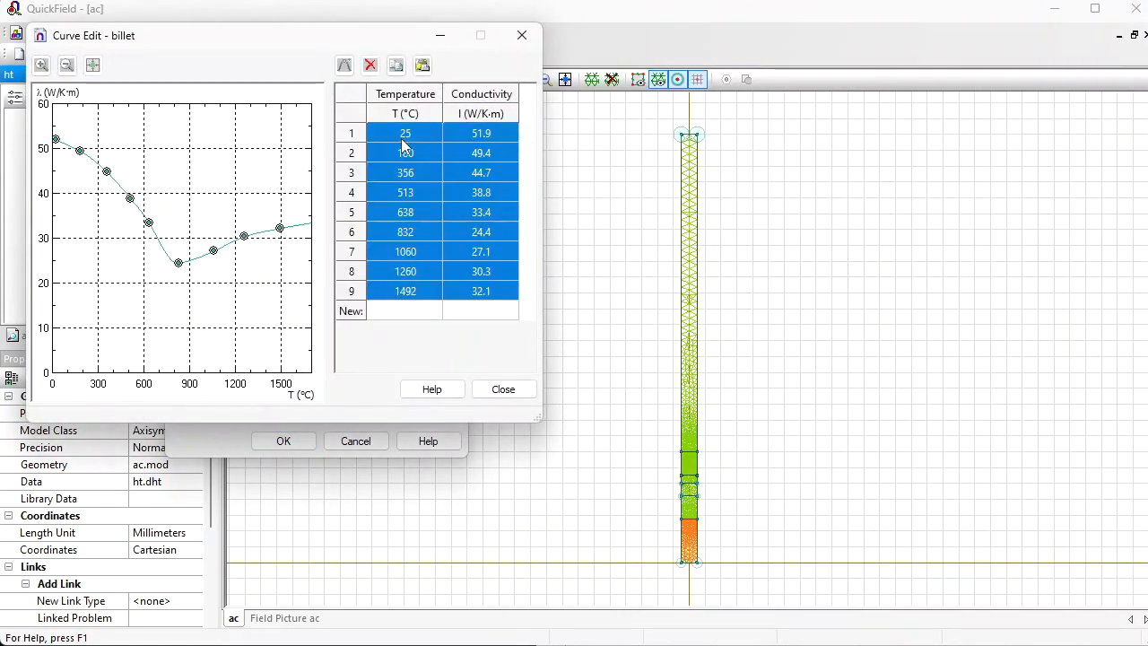
left_click(503, 391)
Step: Set the billet's density to 7860 kg/m³ and copy the temperature and specific heat values in A17:B36 of the spreadsheet
left_click(269, 397)
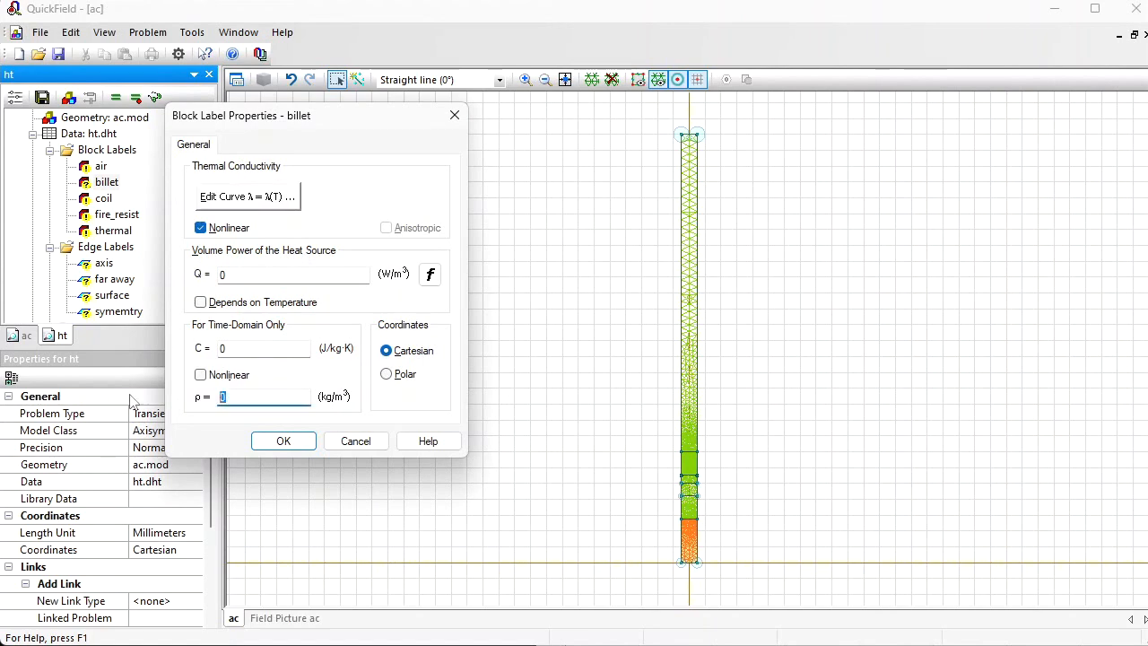
type("786")
left_click(231, 350)
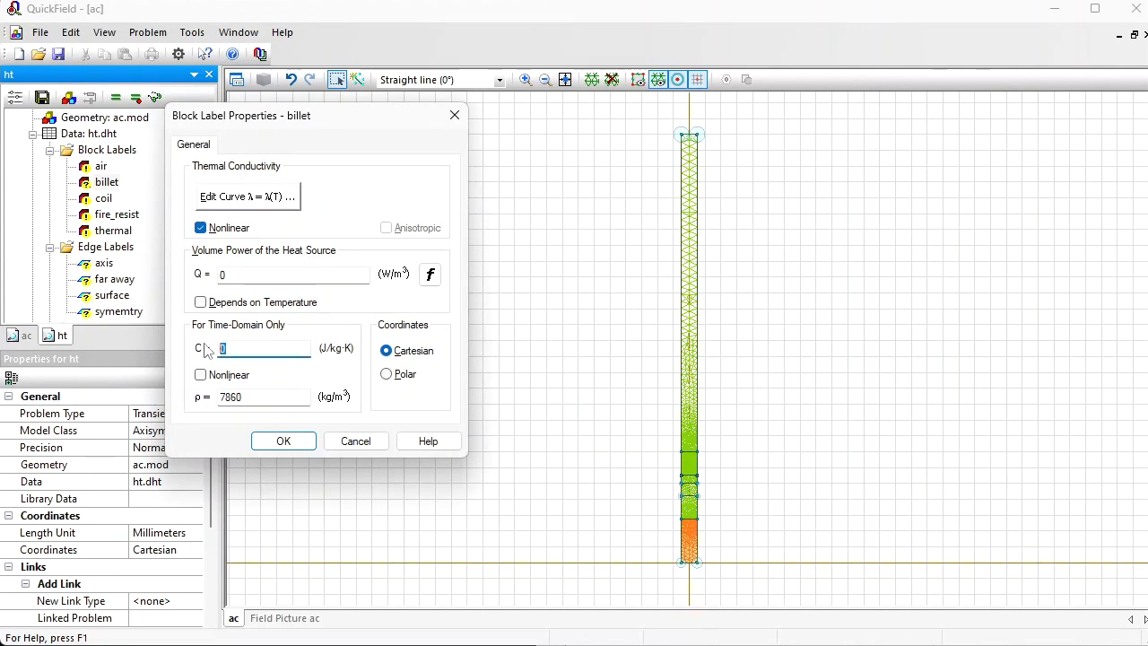
key("alt+Tab")
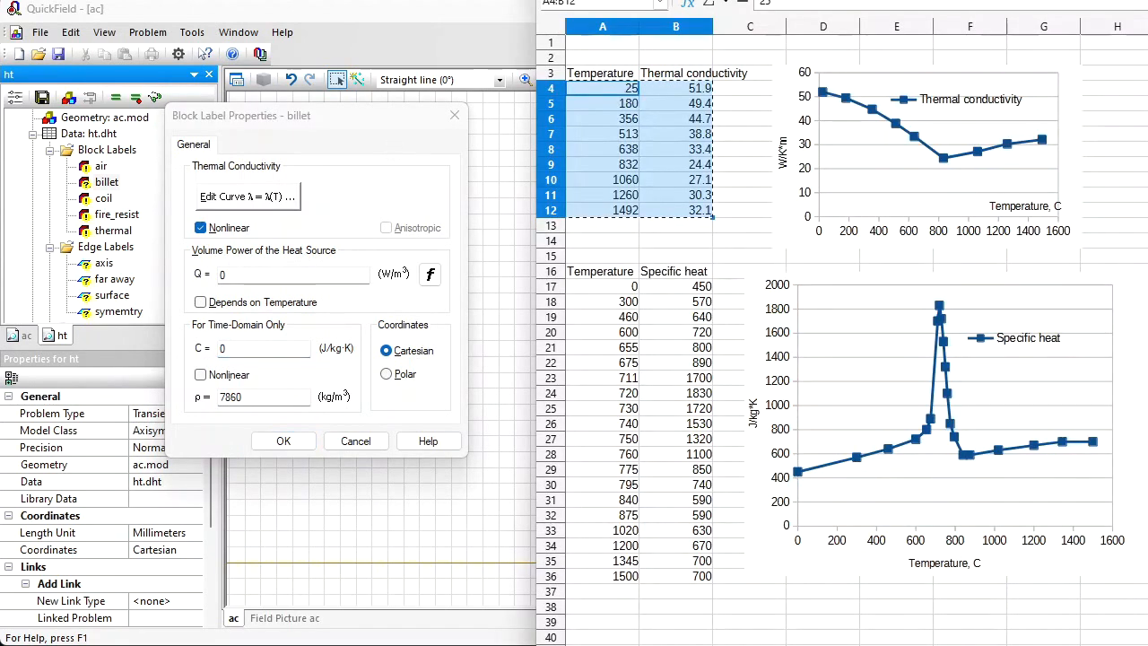
left_click_drag(627, 287, 680, 577)
key("ctrl+c")
left_click(510, 17)
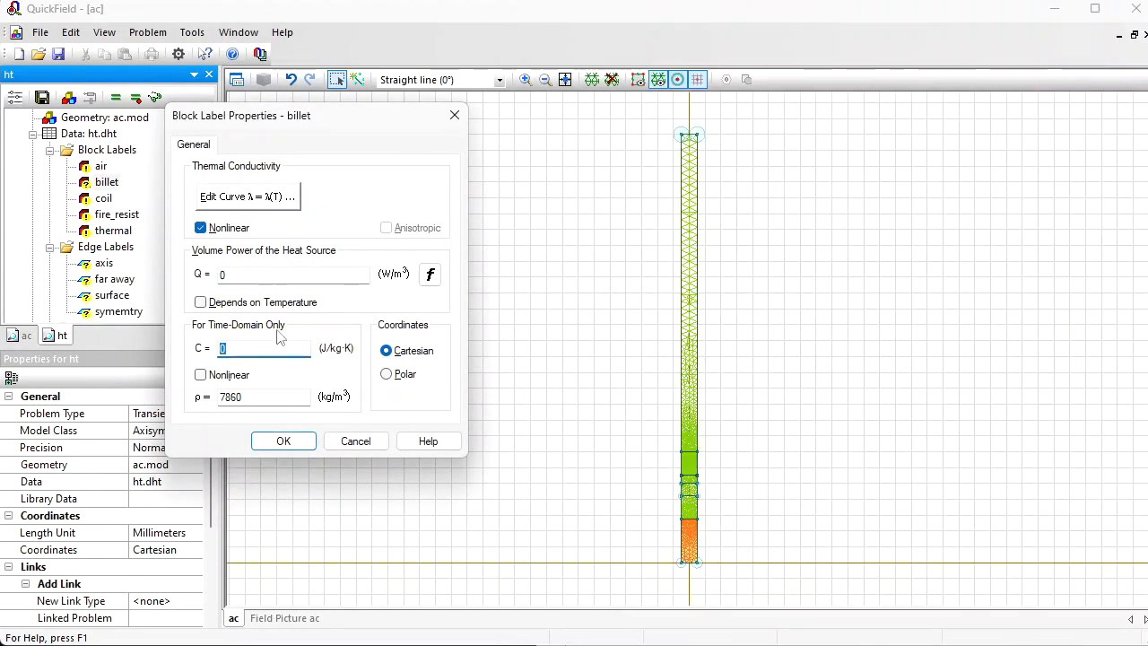
Step: Make the billet's specific heat nonlinear, paste the copied temperature and specific heat values as its curve, and accept the block label
left_click(200, 375)
left_click(408, 134)
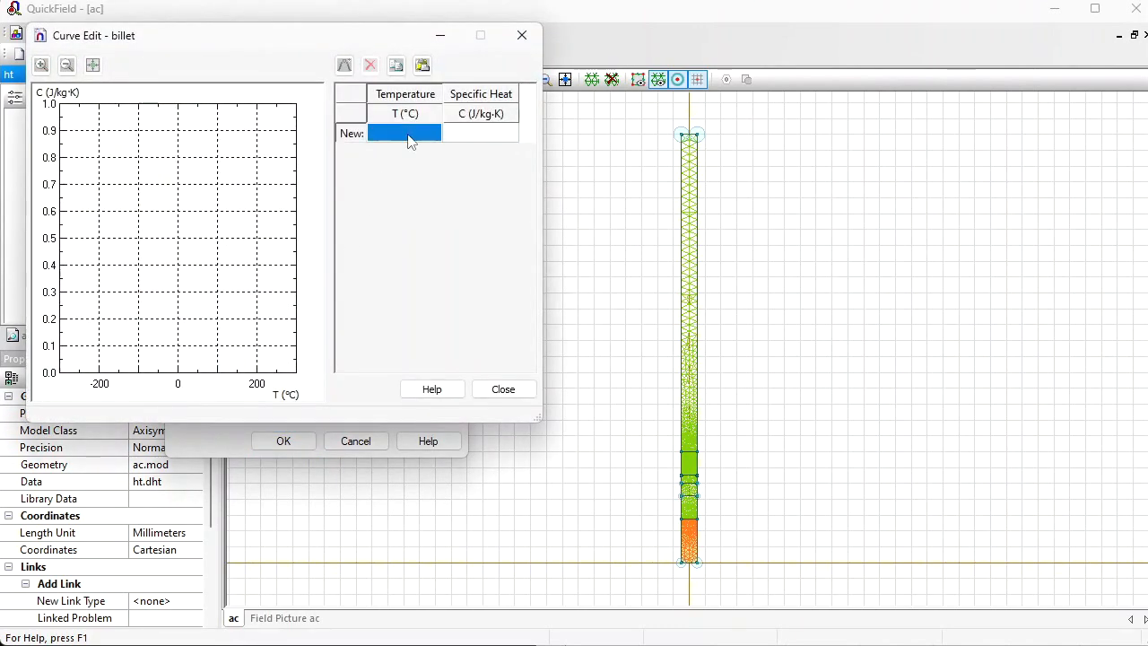
key("ctrl+v")
left_click(501, 391)
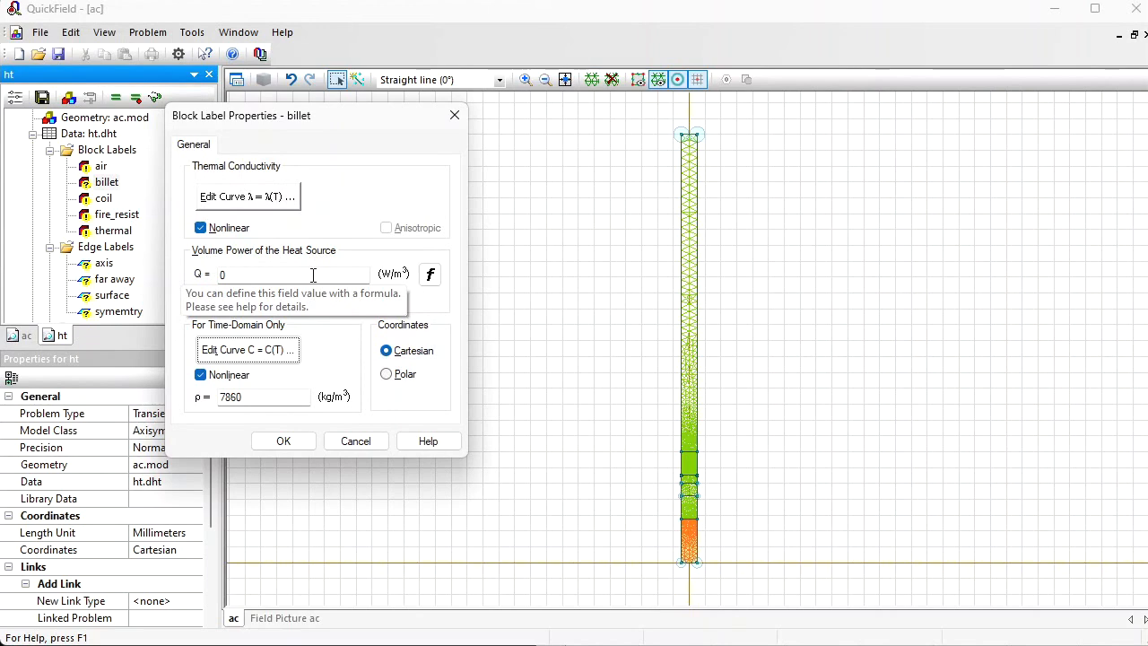
left_click(309, 445)
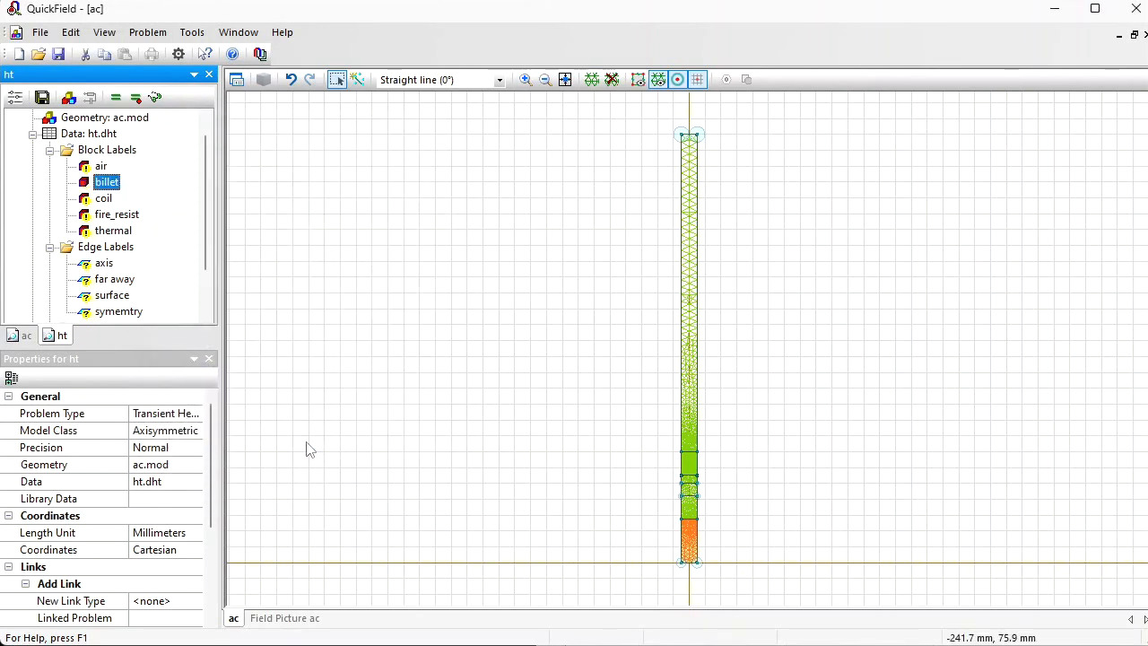
Step: Assign a heat flux boundary condition with q = 0 to the axis edge label
left_click(104, 264)
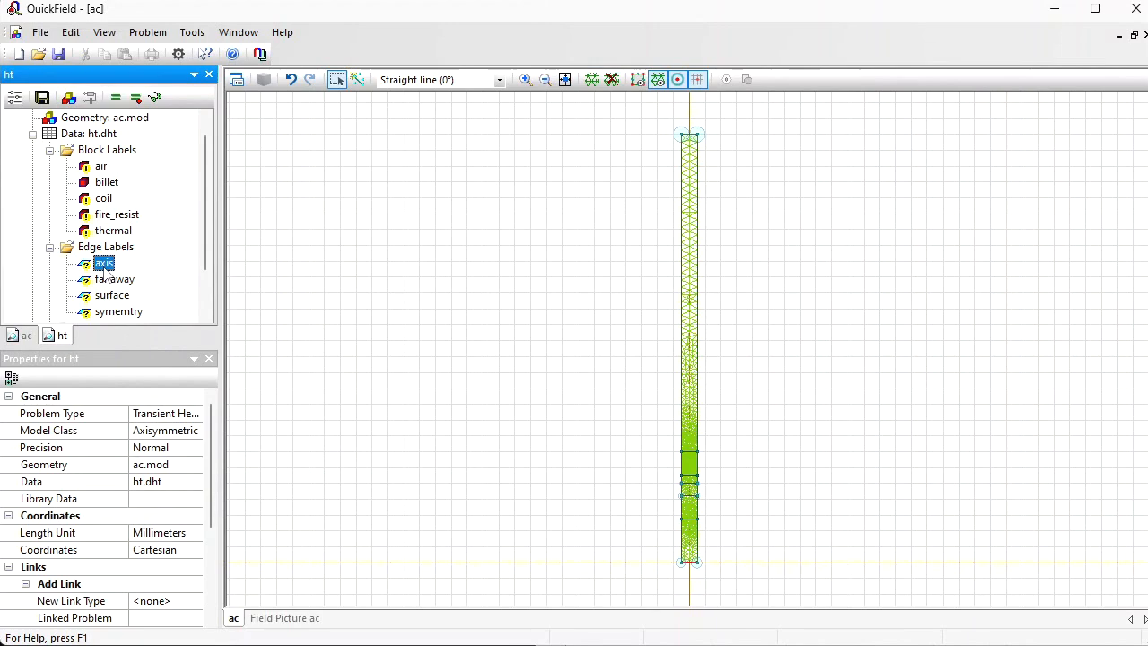
double_click(104, 265)
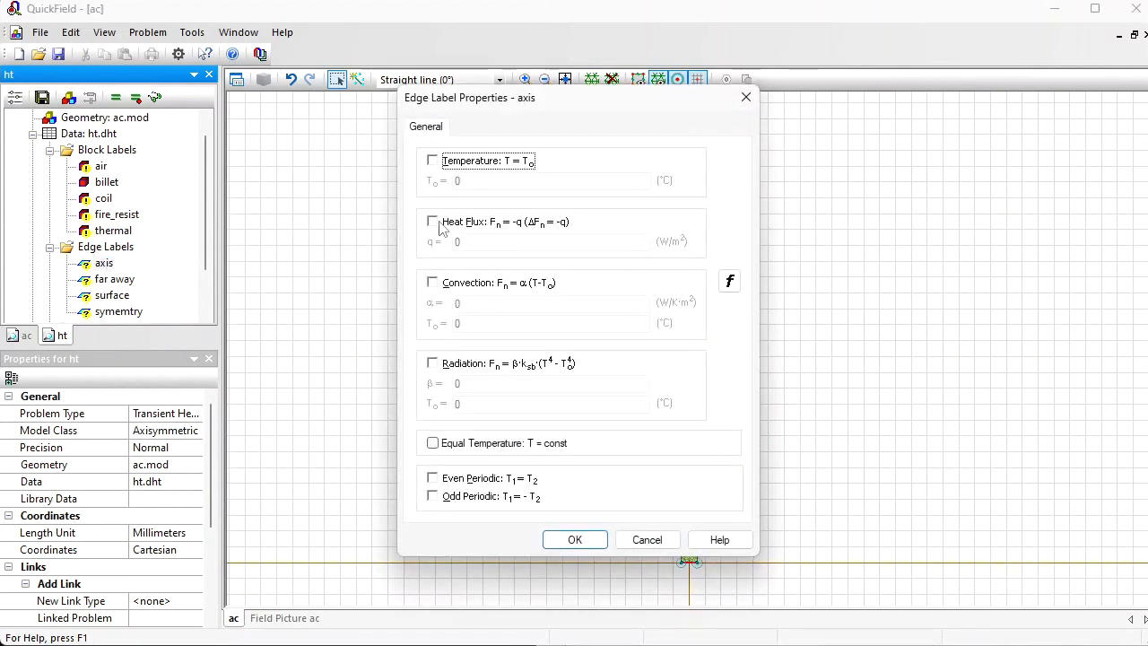
left_click(439, 229)
key("Return")
Step: Assign a heat flux boundary condition with q = 0 to the symemtry edge label
key("Down")
key("Down")
key("Down")
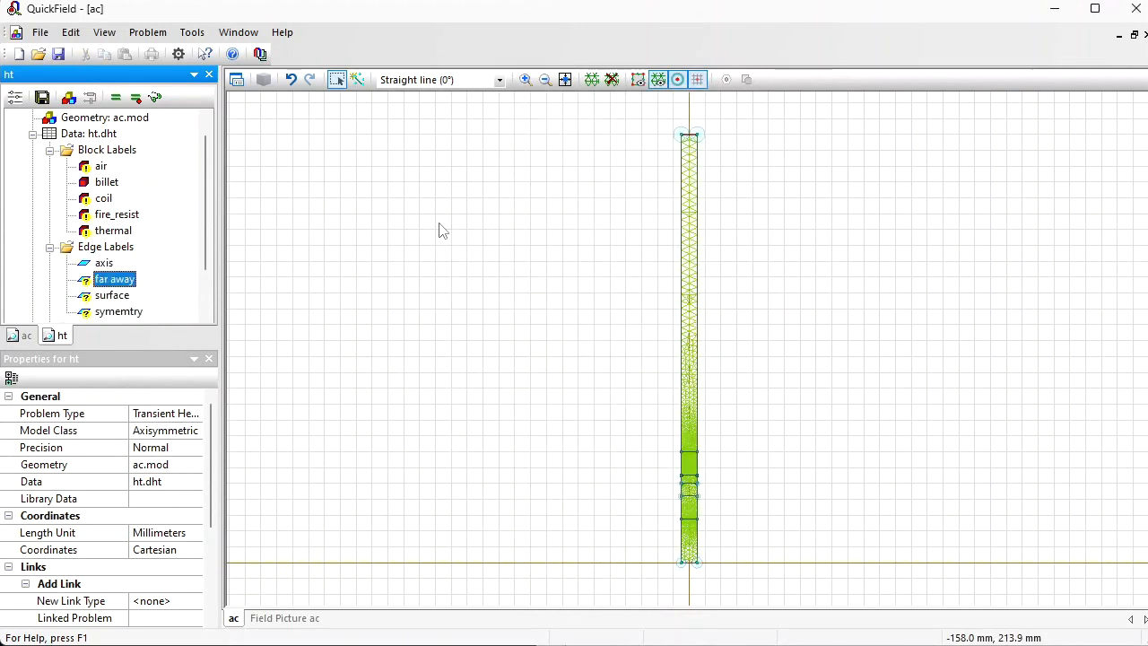
key("Return")
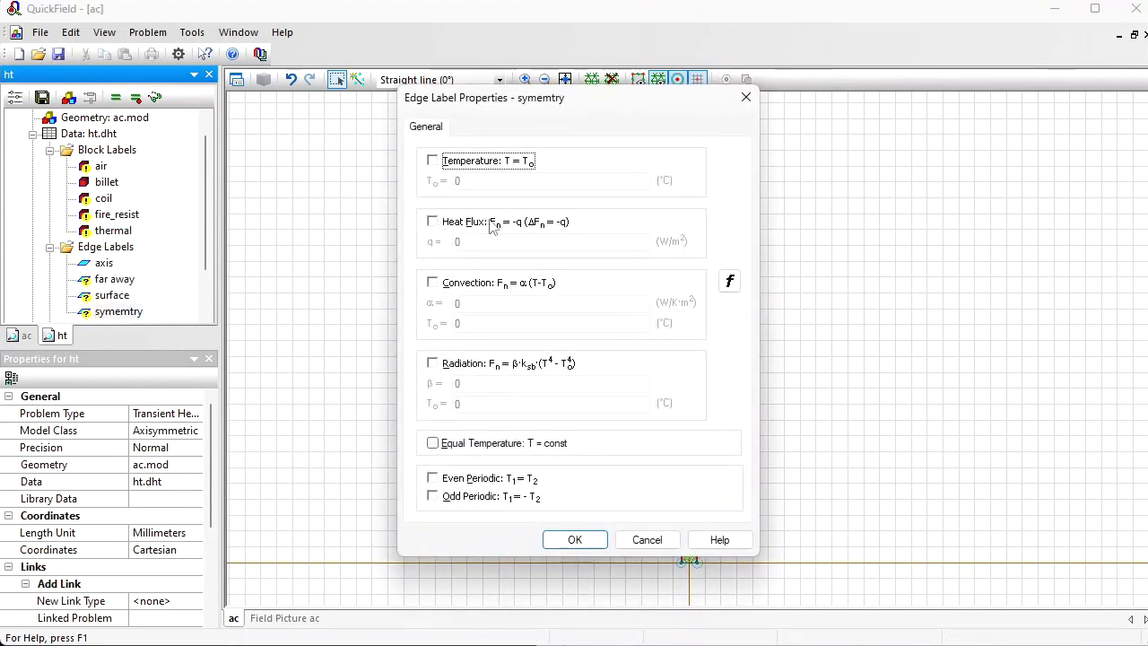
left_click(439, 230)
key("Return")
Step: Accept the far away edge label without any boundary condition
key("Up")
key("Up")
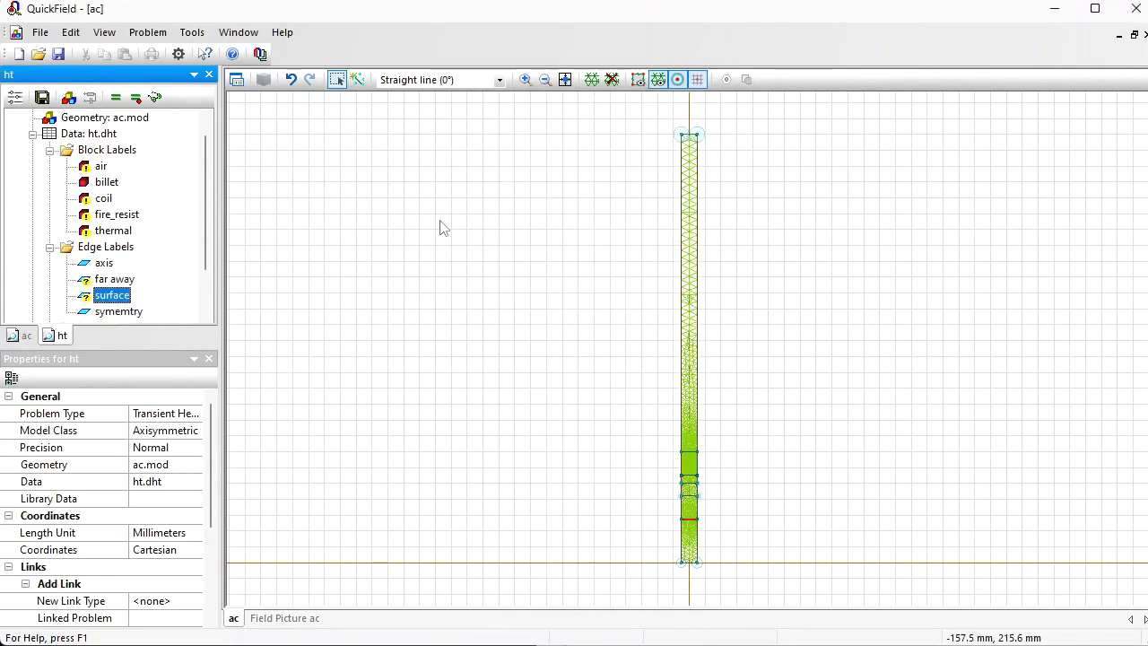
key("Return")
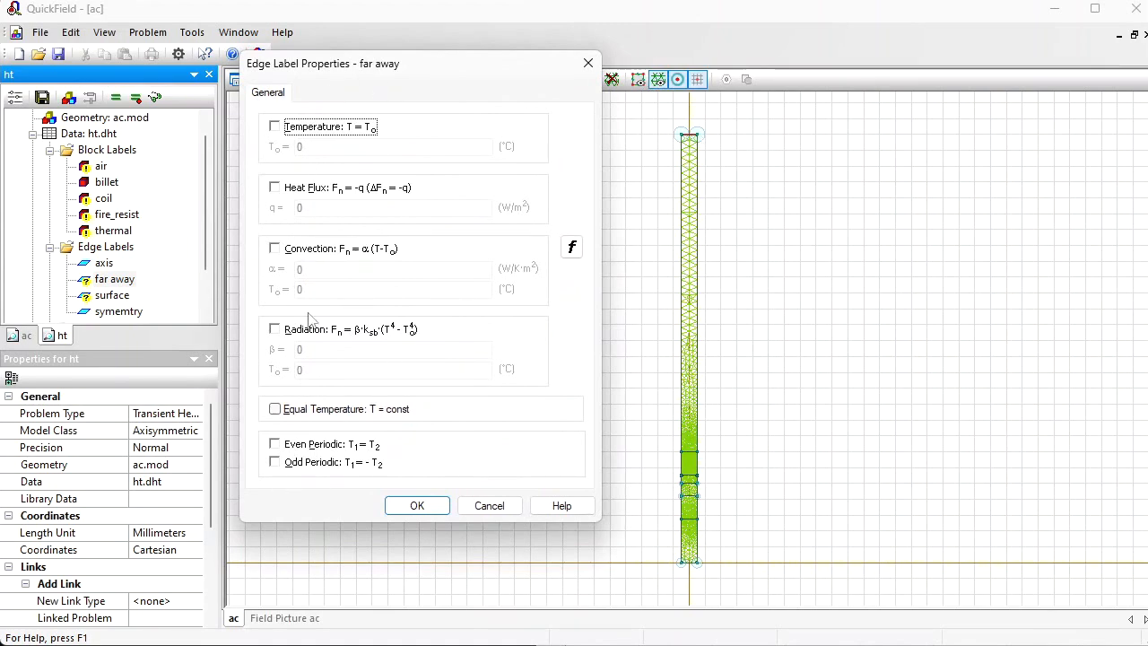
left_click(417, 505)
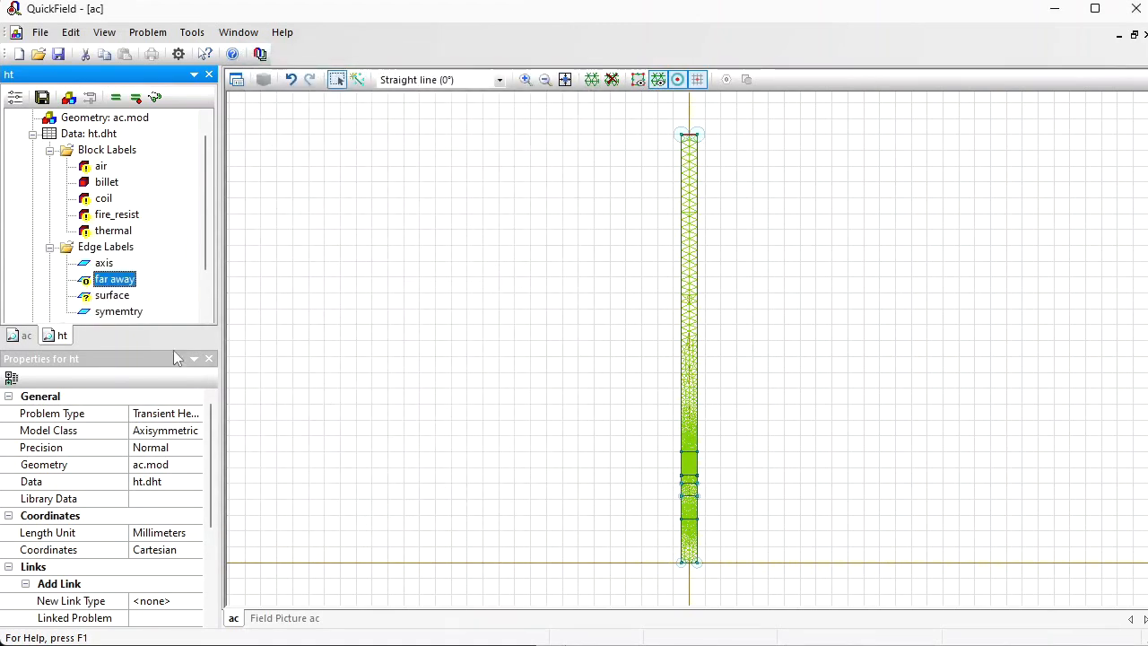
Step: Enable convection on the surface edge label with α = 5 W/K·m² and an ambient temperature of 25 °C
left_click(104, 298)
double_click(104, 300)
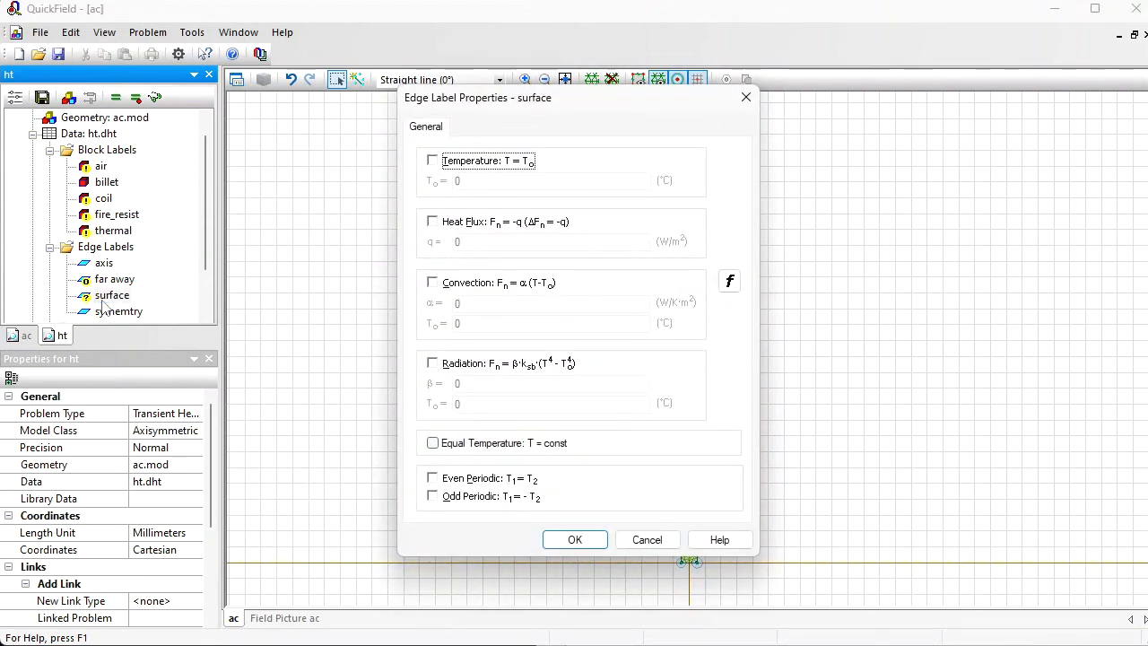
left_click(439, 284)
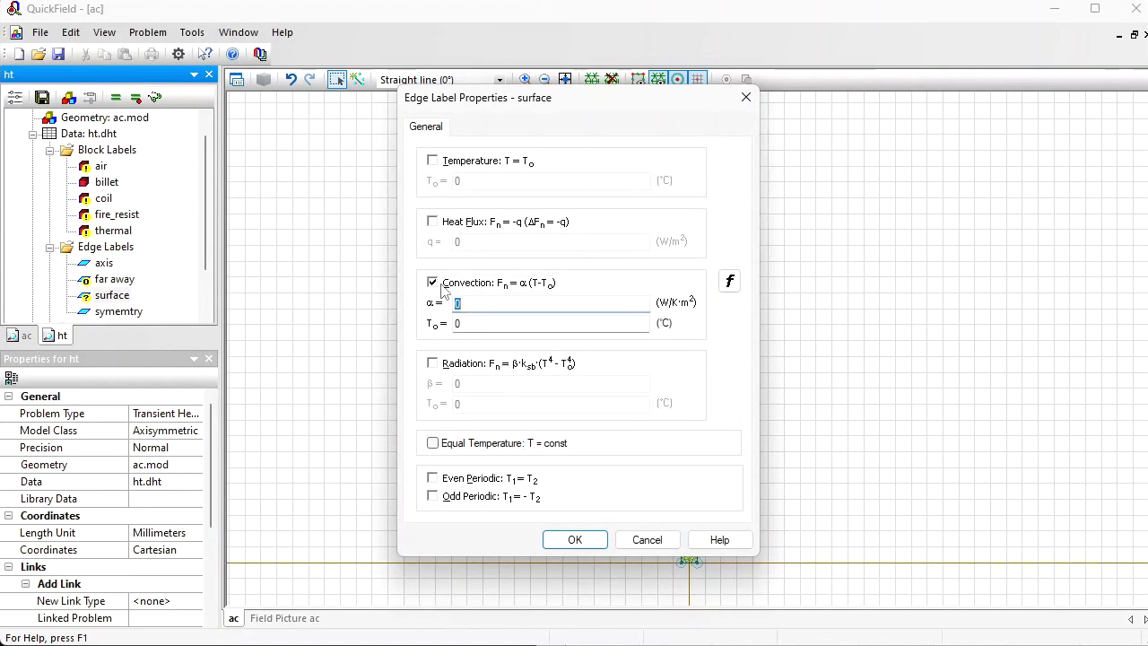
left_click(479, 323)
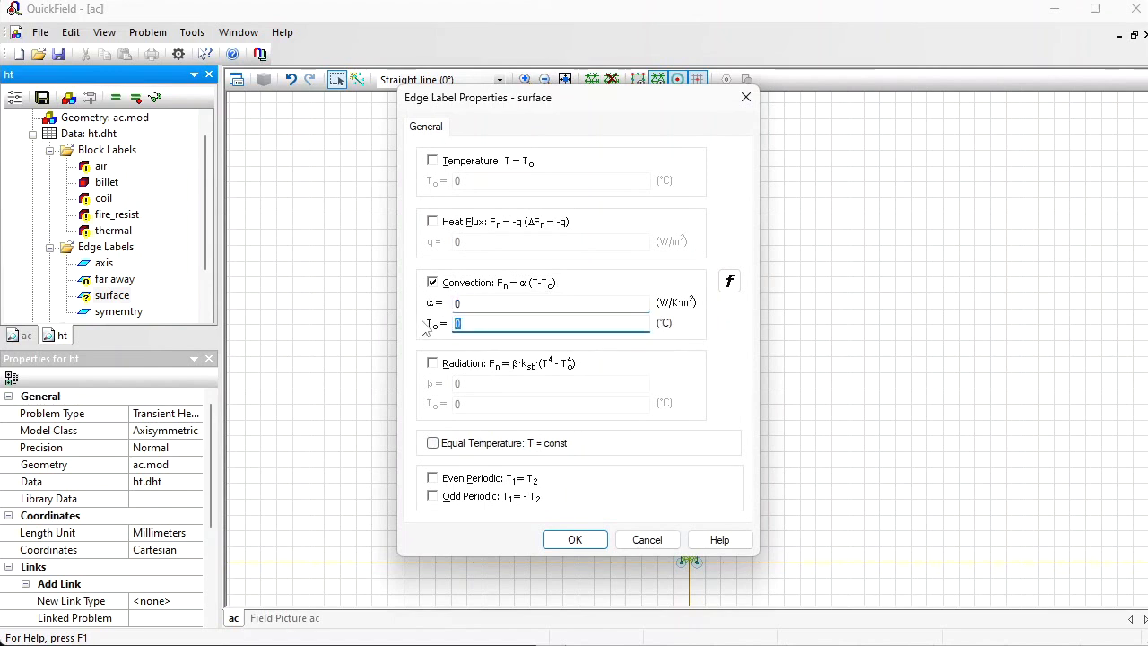
type("25")
left_click(468, 304)
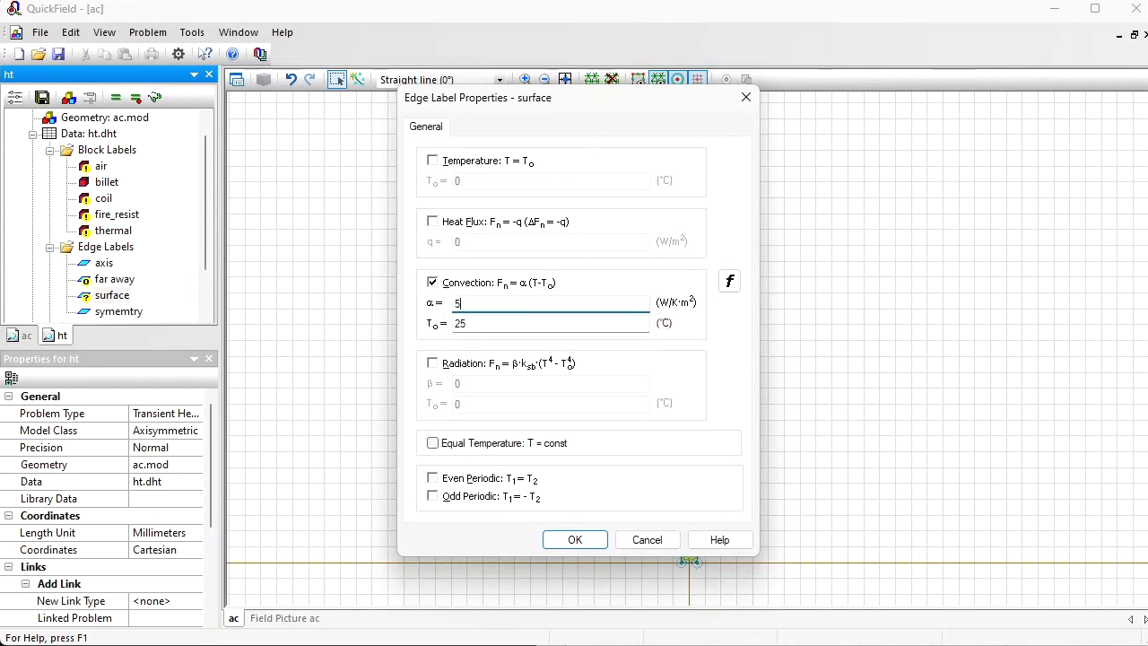
Step: Add radiation to the surface edge label with β = 0.8 and an ambient temperature of 25 °C, and accept the label
left_click(433, 363)
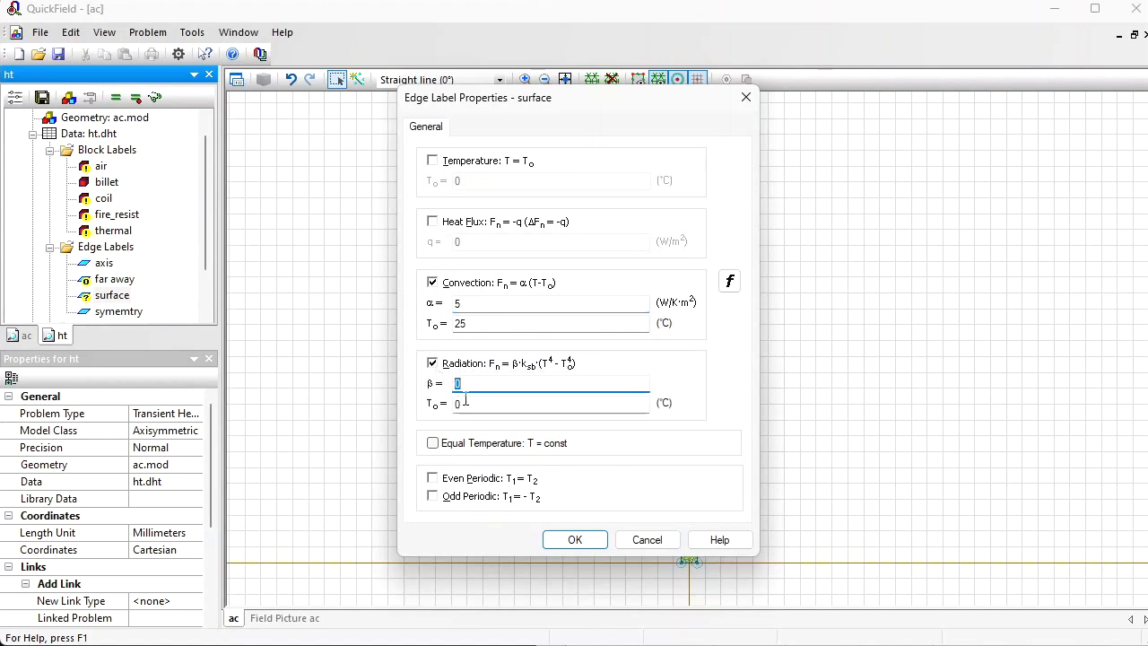
key("Tab")
type("25")
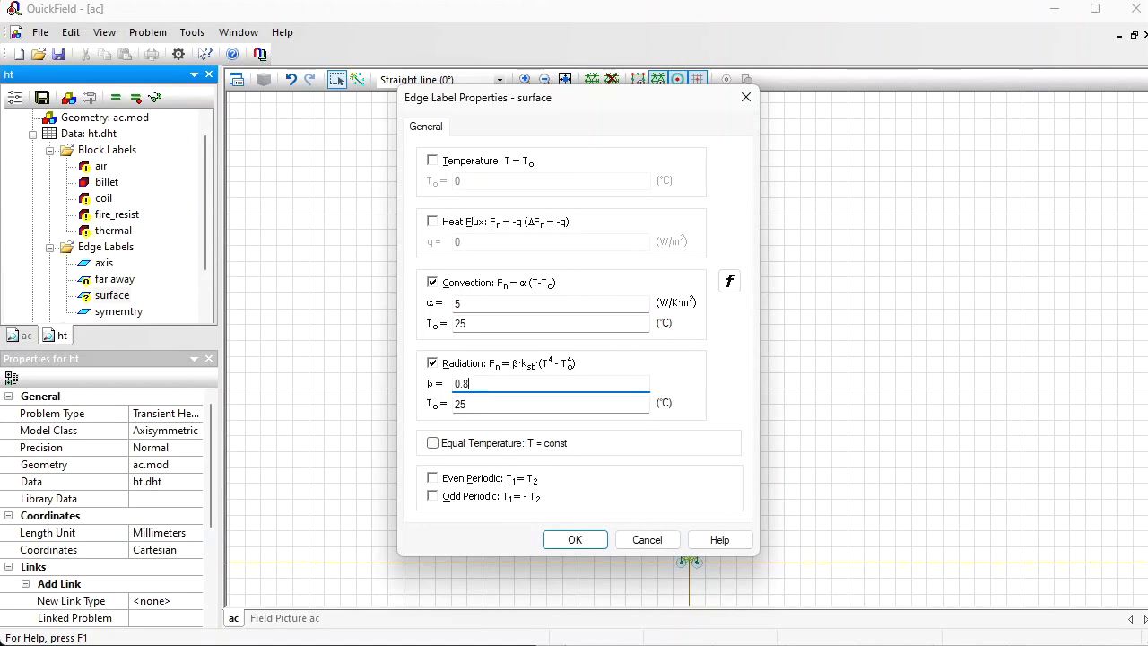
left_click(571, 540)
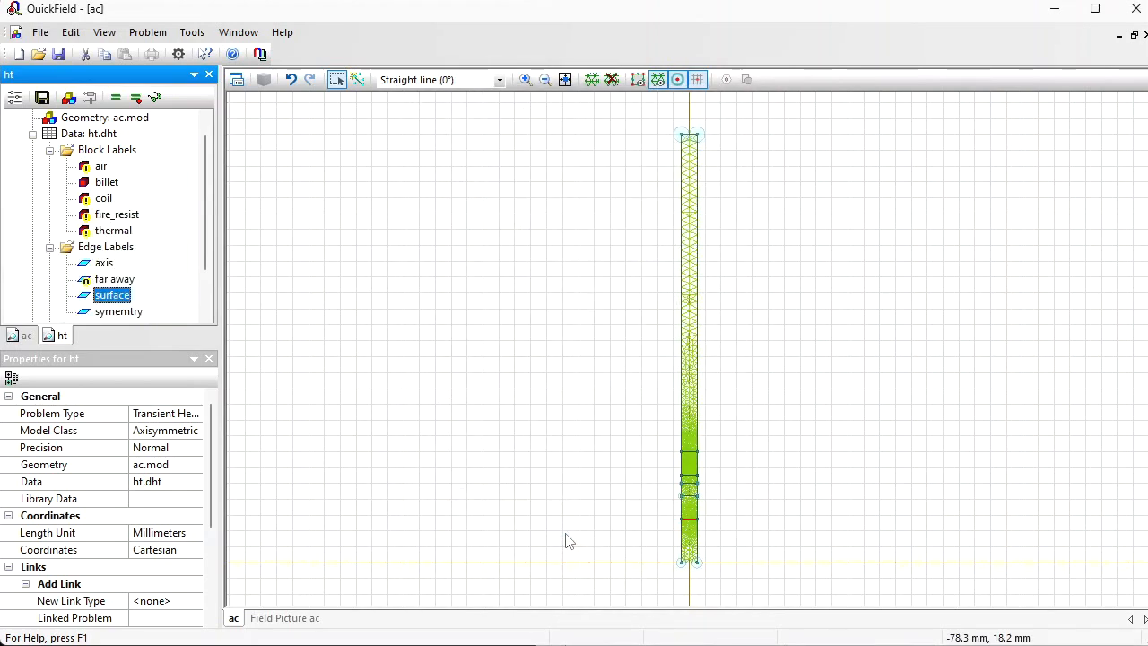
Step: Collapse the ht problem's block and edge labels and select its Links entry
mouse_move(205, 182)
left_mouse_down()
mouse_move(209, 237)
mouse_move(208, 164)
left_mouse_up()
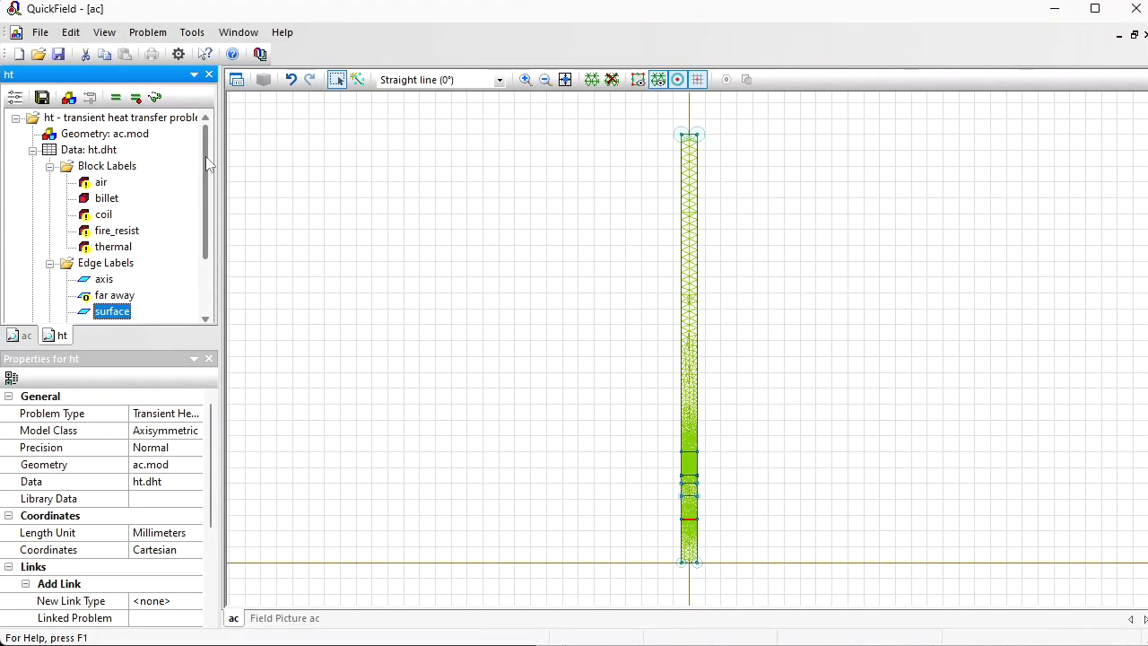
left_click(49, 165)
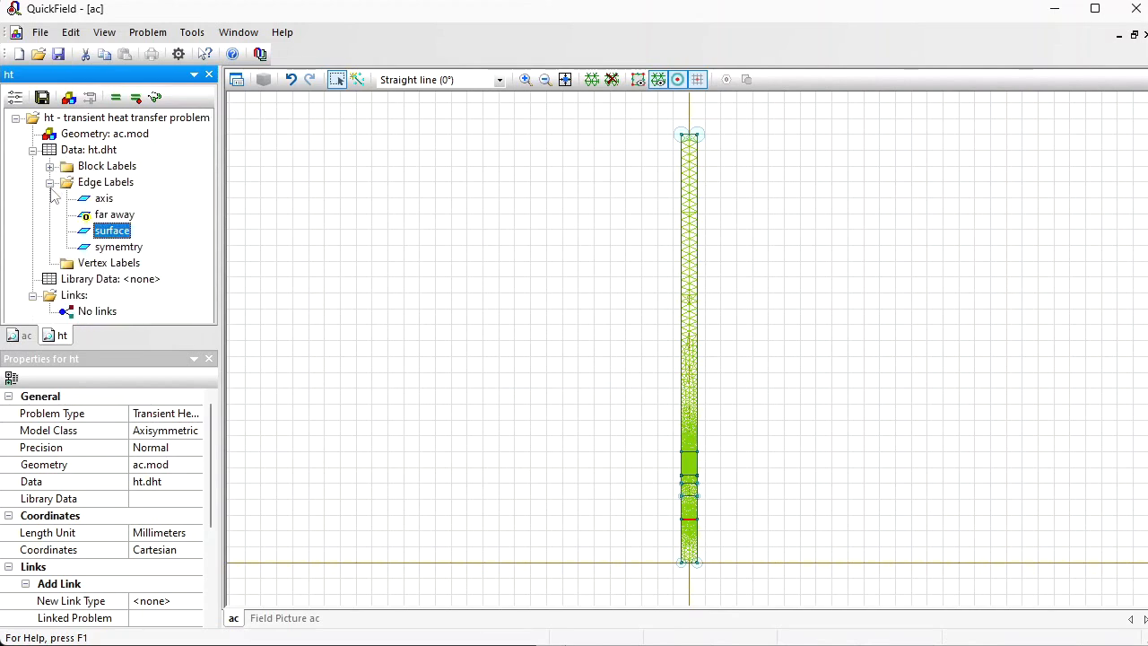
left_click(49, 182)
left_click(72, 234)
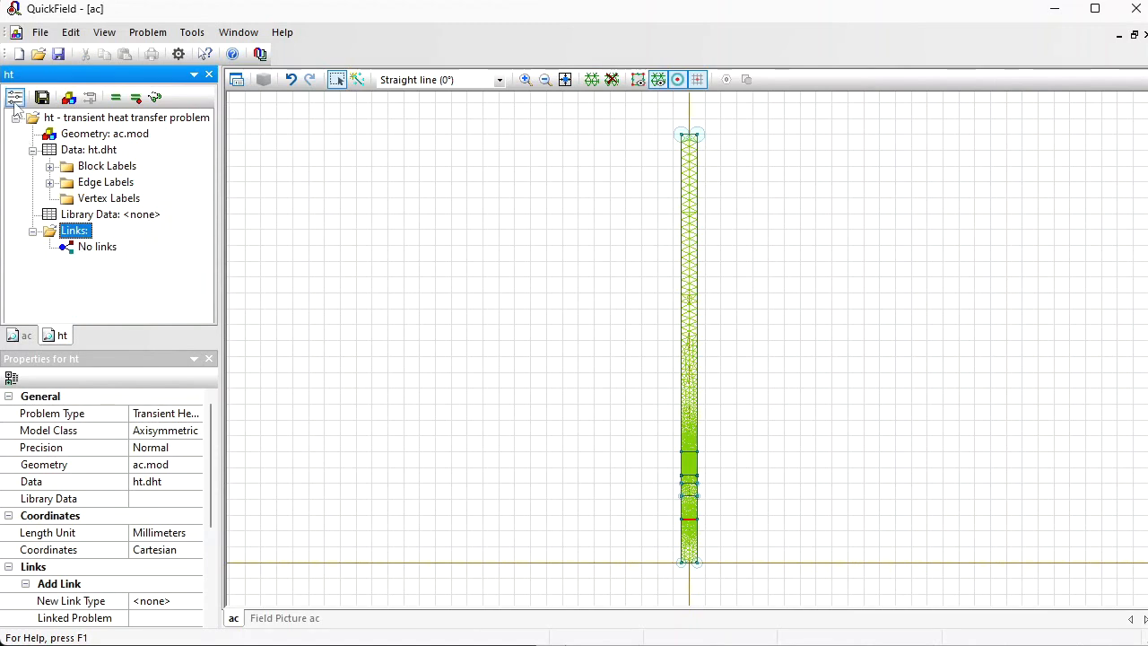
Step: Add a Generated heat data link from the ac.pbm problem in the ht problem's properties
left_click(14, 103)
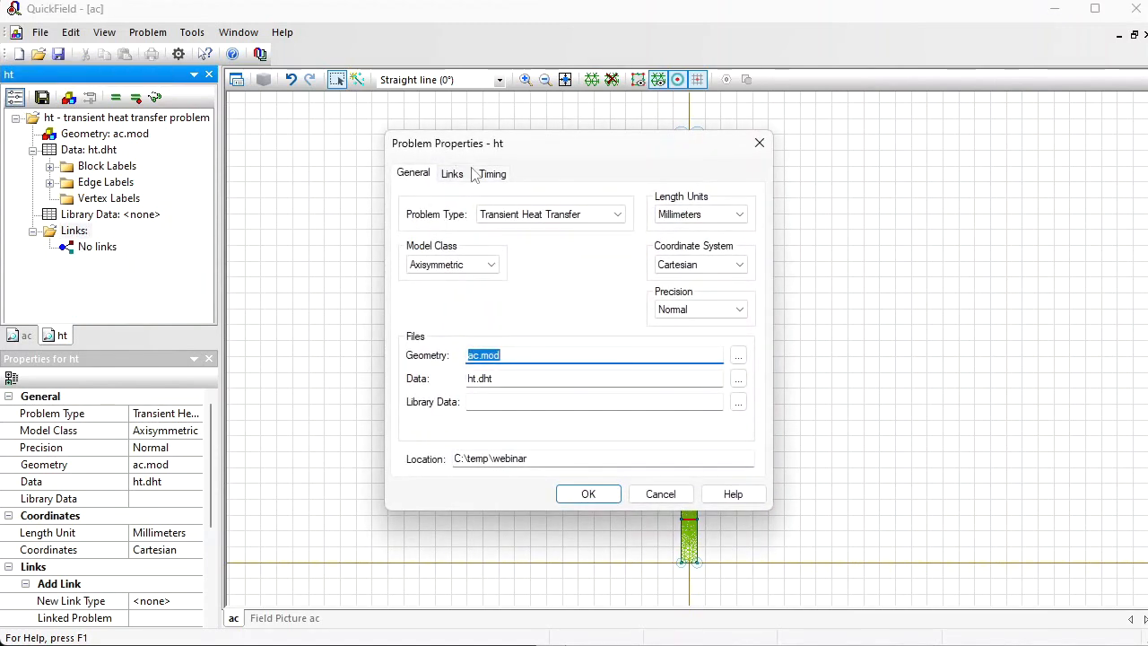
left_click(453, 174)
left_click(519, 320)
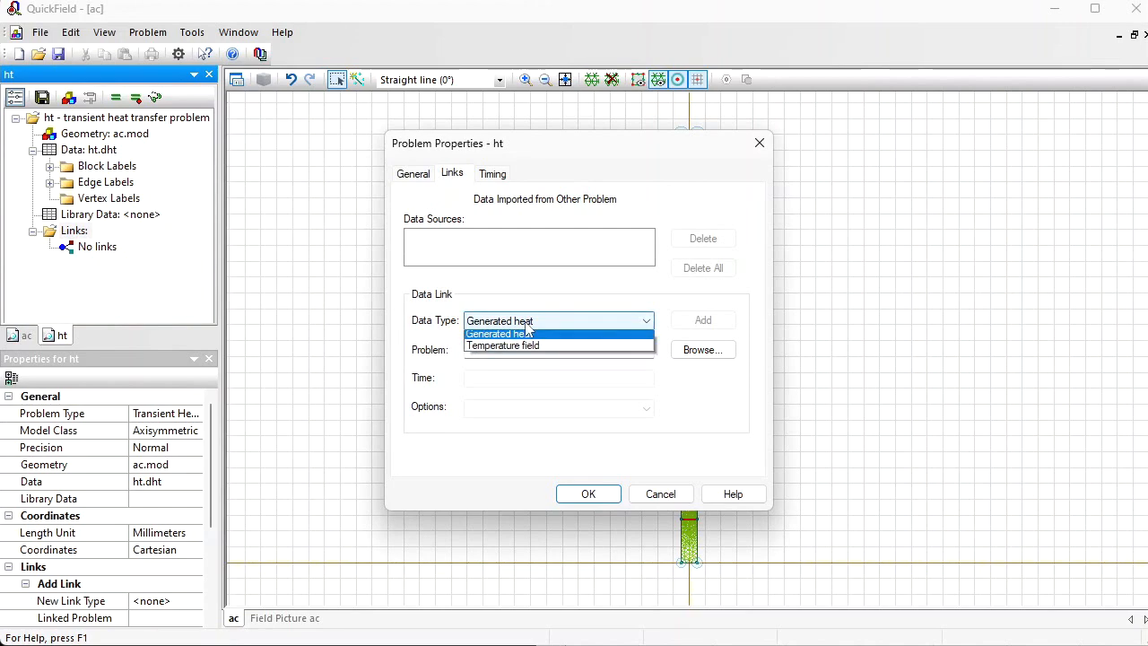
left_click(528, 329)
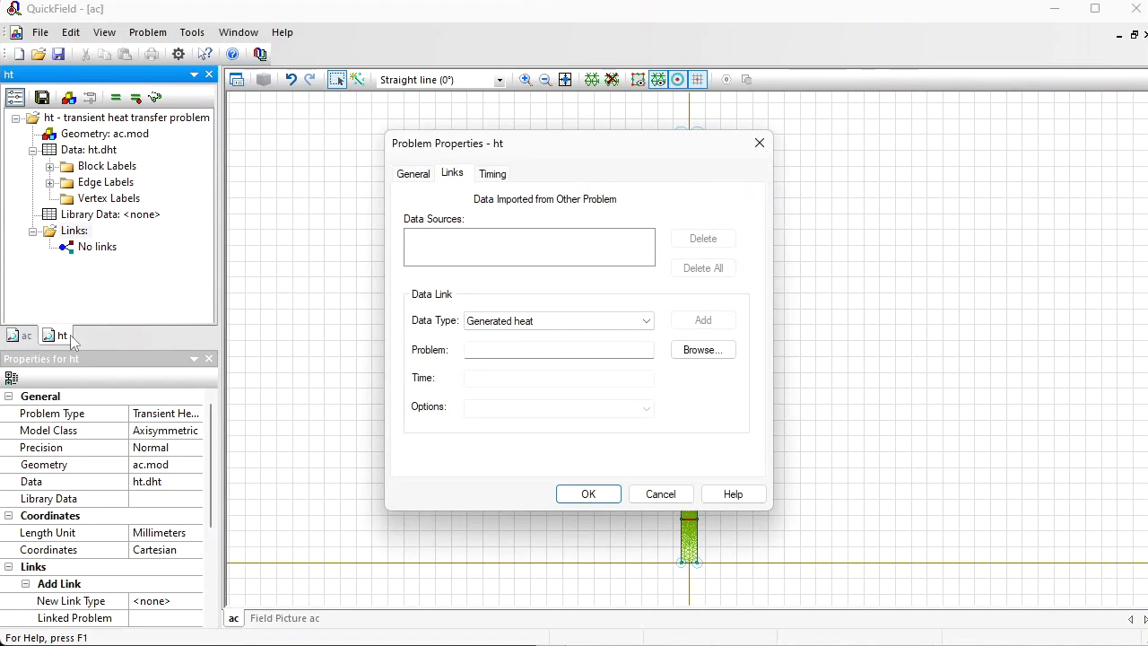
left_click(692, 356)
left_click(496, 287)
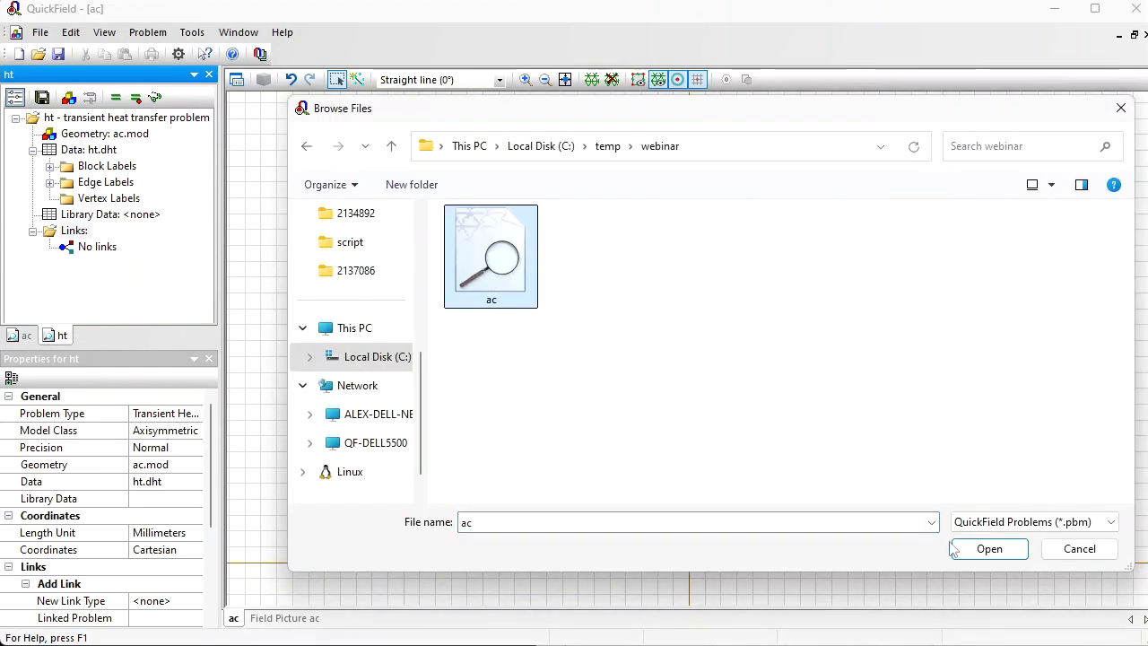
left_click(984, 549)
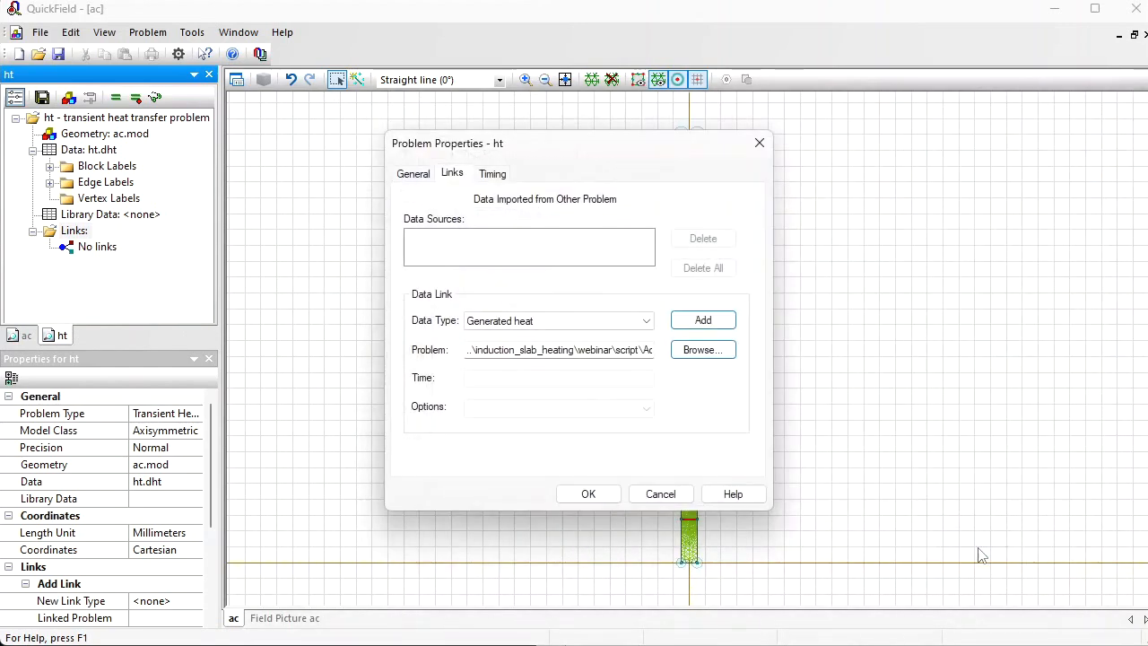
left_click(722, 324)
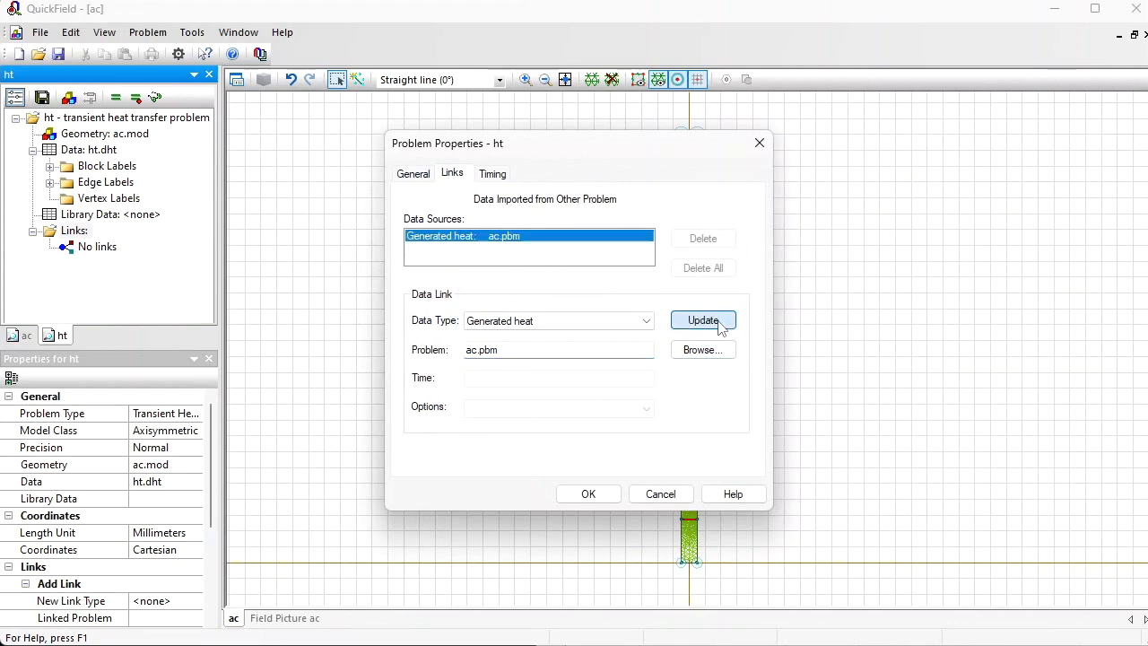
left_click(579, 496)
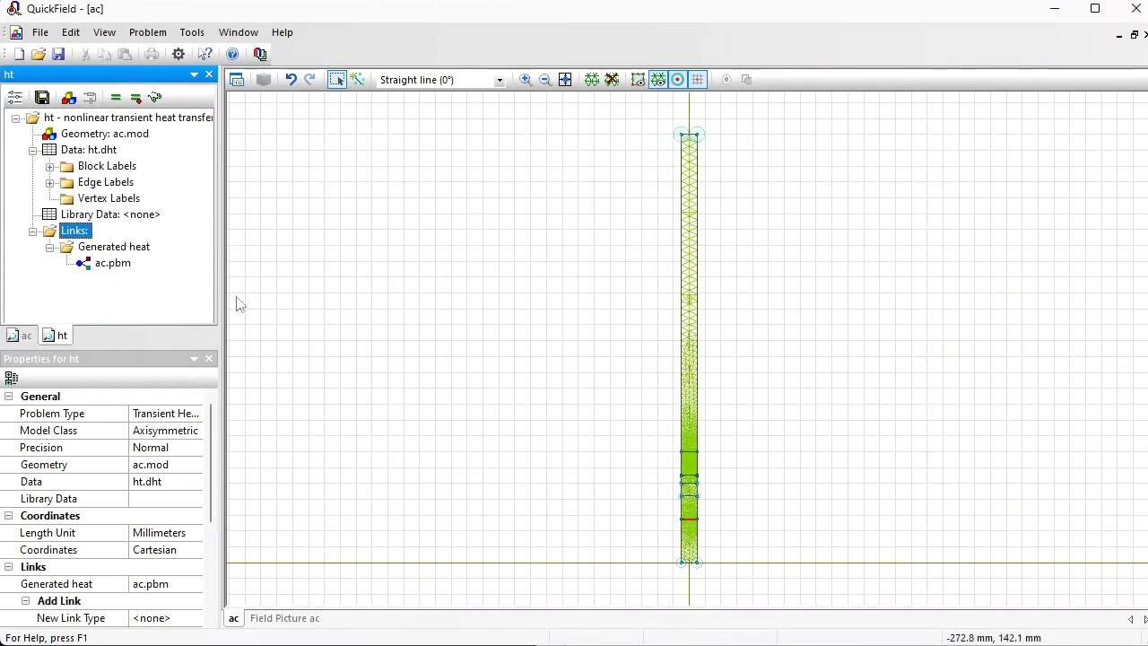
Step: Solve the ht problem, saving the modified ht.pbm and ht.dht files, and display its temperature field
left_click(115, 96)
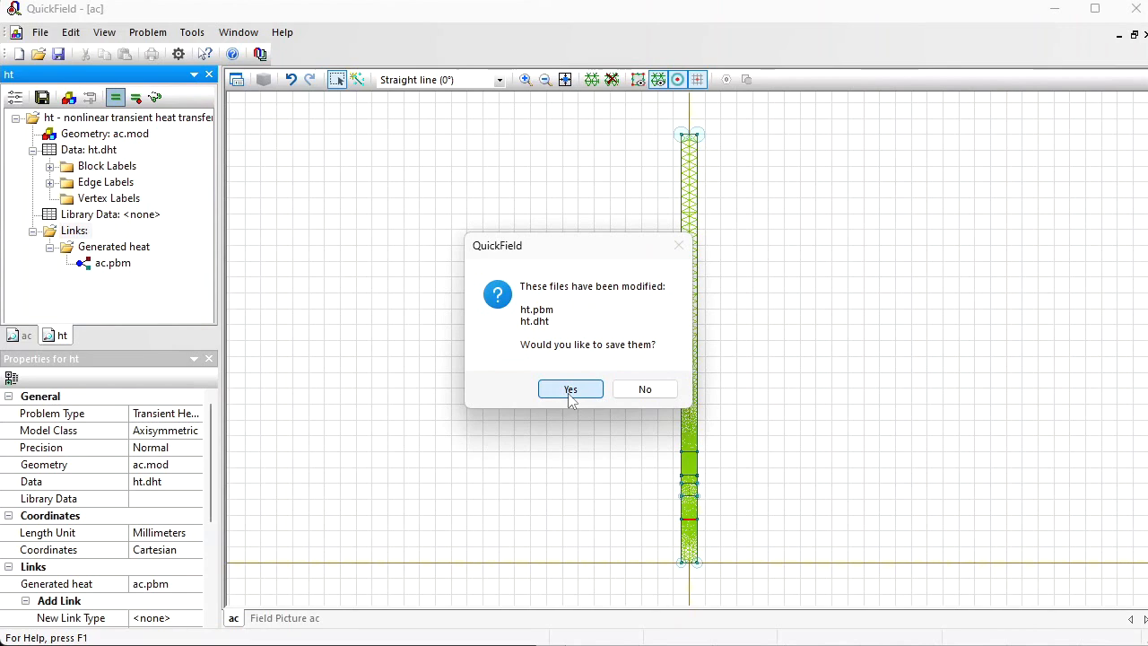
left_click(570, 390)
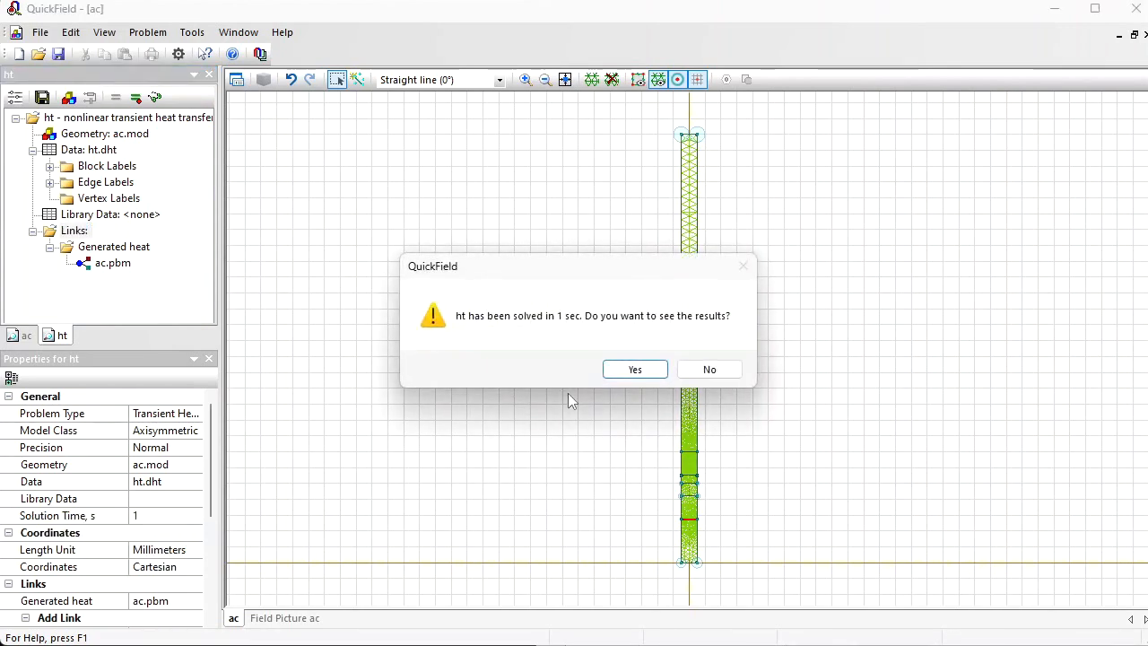
left_click(615, 369)
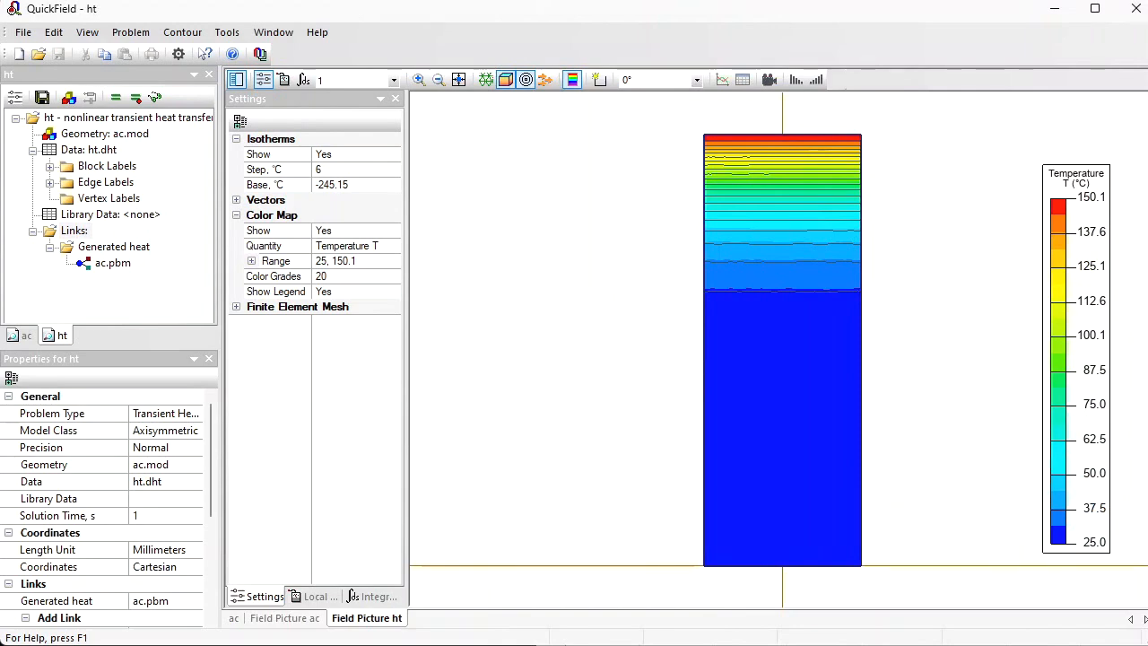
Step: Review the spreadsheet's temperature-dependent electrical conductivity table alongside the ht temperature field, and return to QuickField
key("alt+Tab")
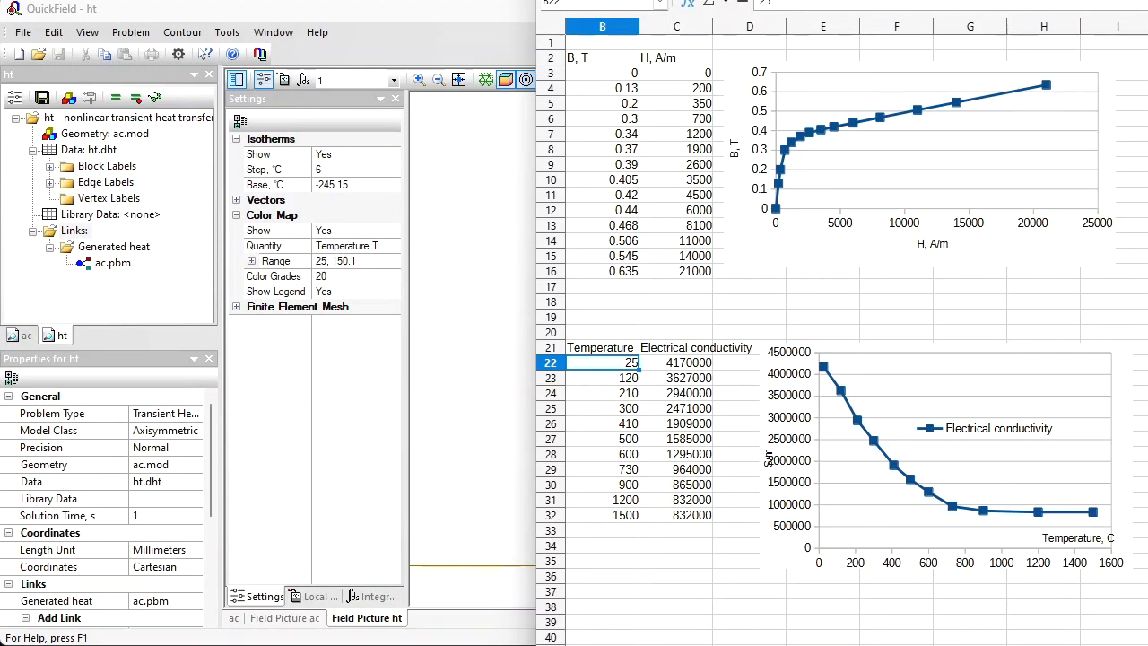
left_click(395, 13)
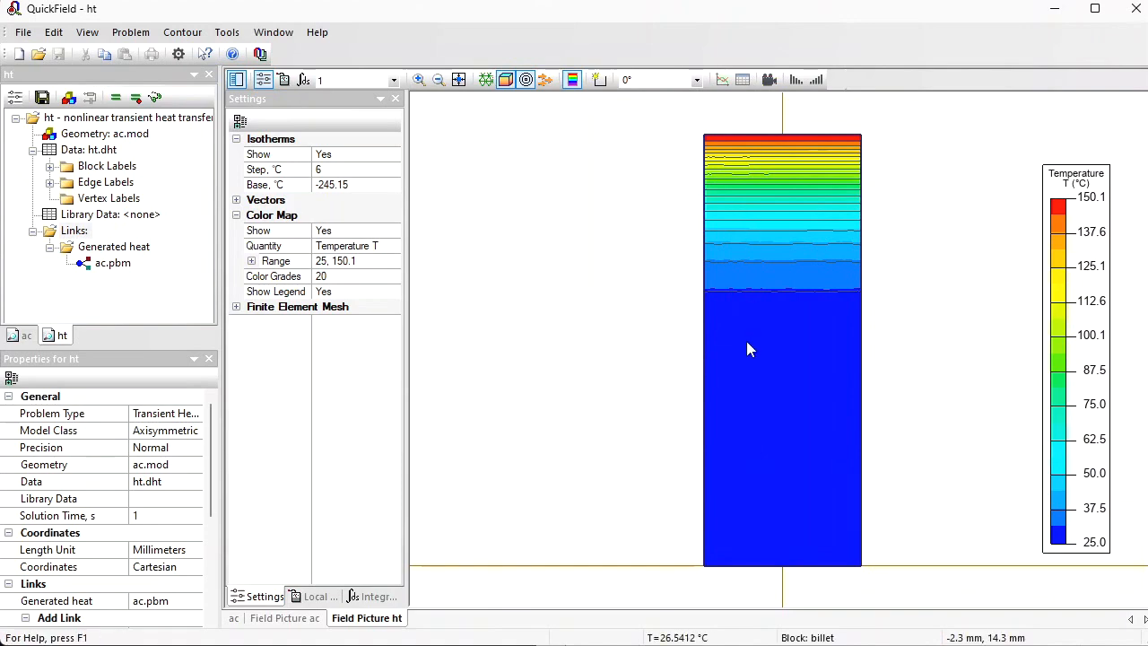
key("alt+Tab")
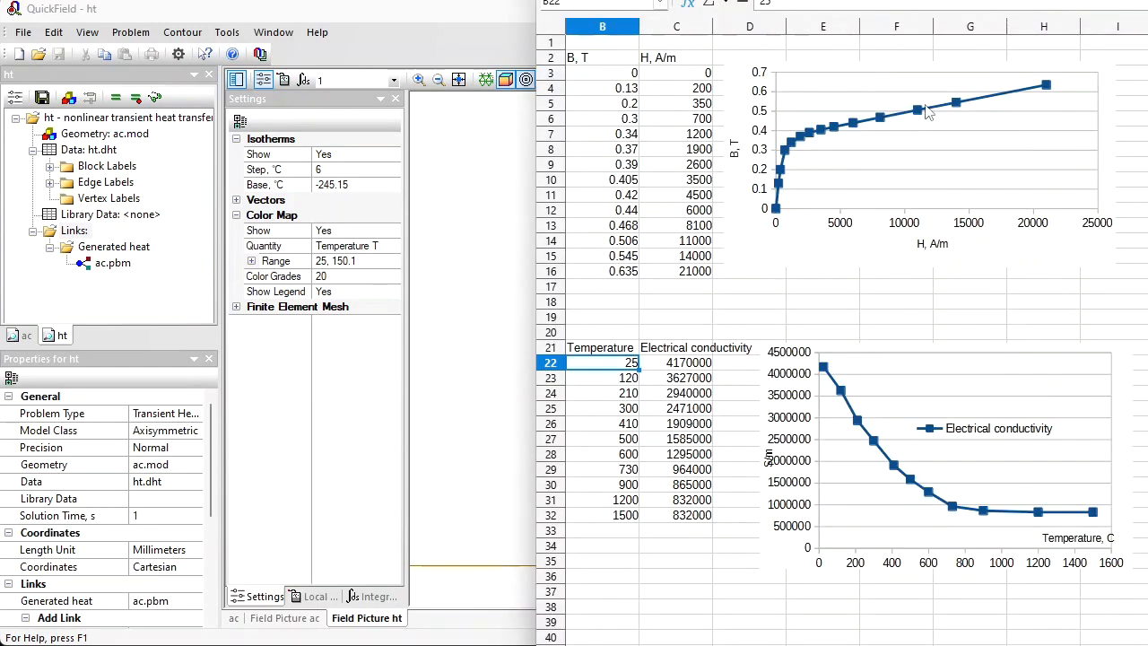
left_click(421, 17)
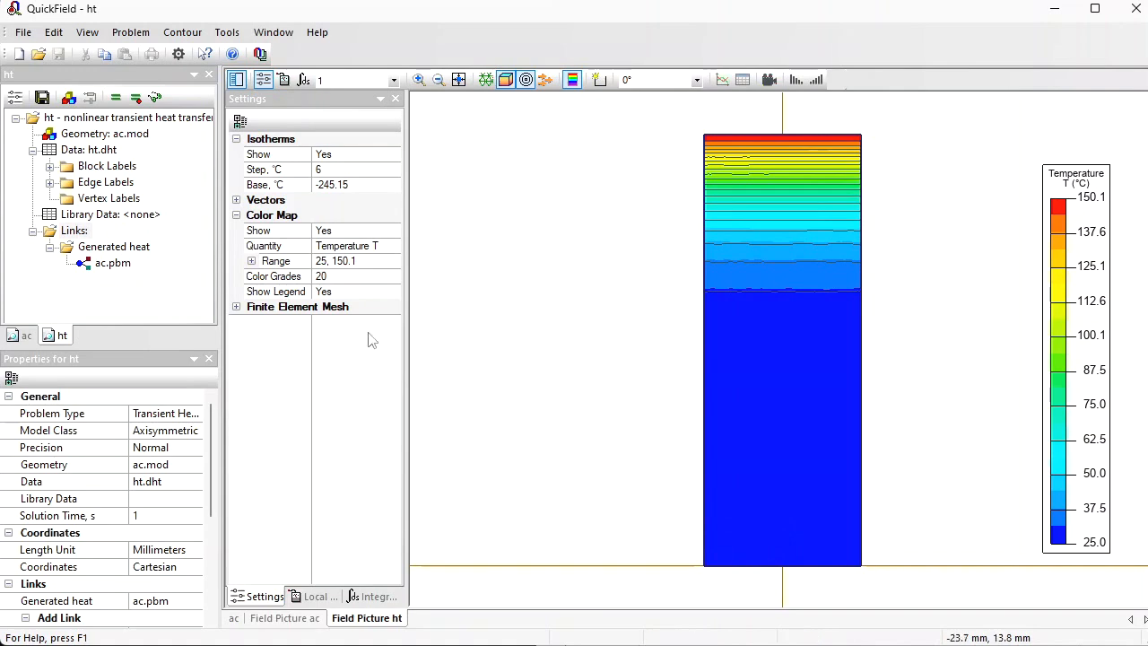
Step: Open the ac.mod geometry and duplicate the billet's surface edge once with a vertical displacement of -0.2 mm
double_click(123, 136)
double_click(661, 133)
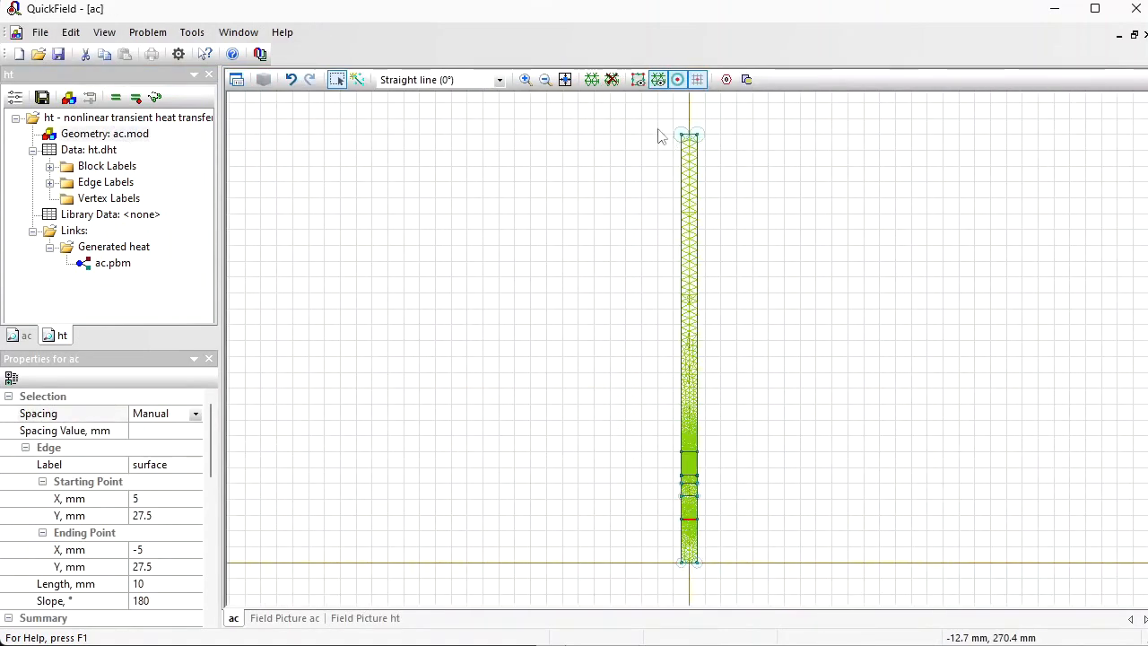
left_click(524, 79)
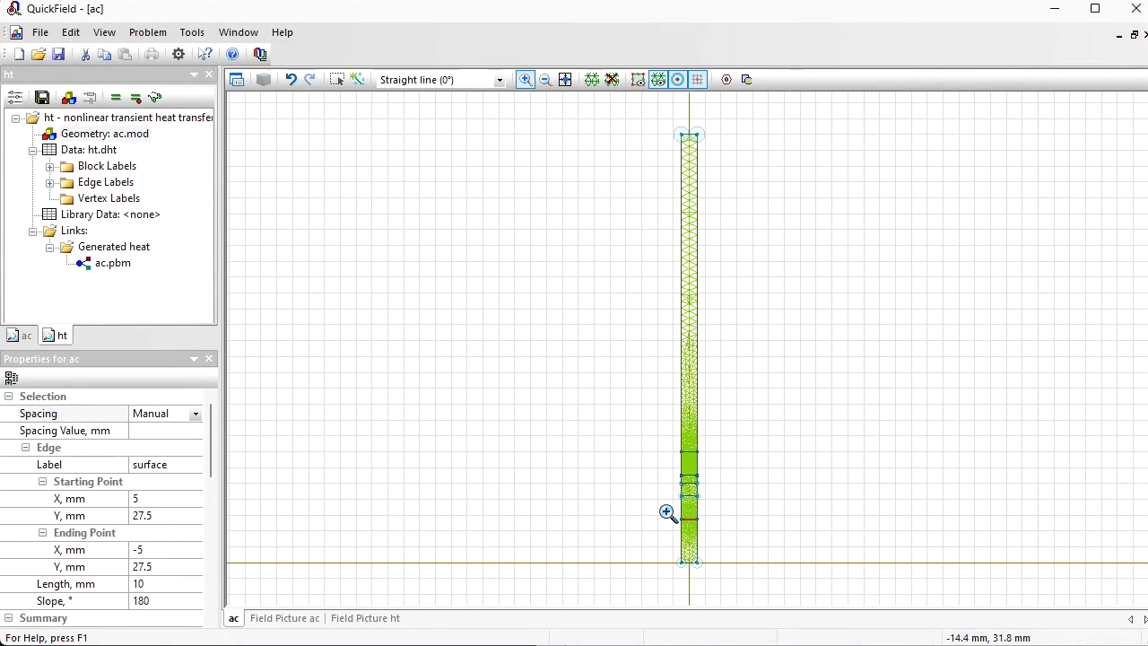
left_click_drag(666, 510, 726, 572)
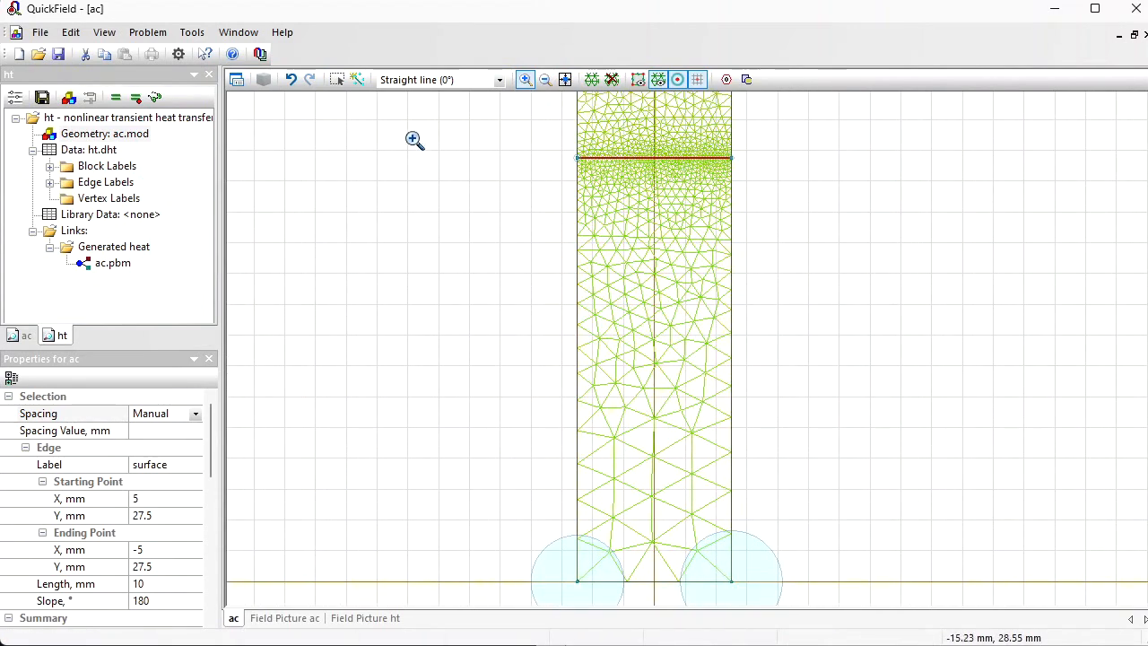
left_click(337, 79)
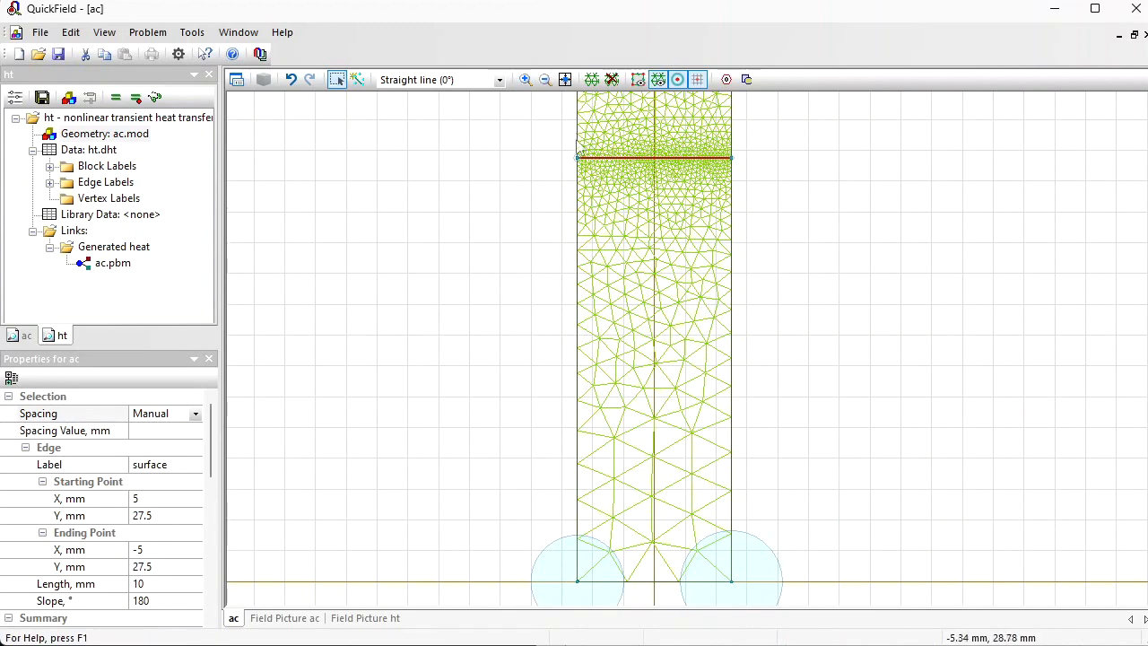
right_click(624, 166)
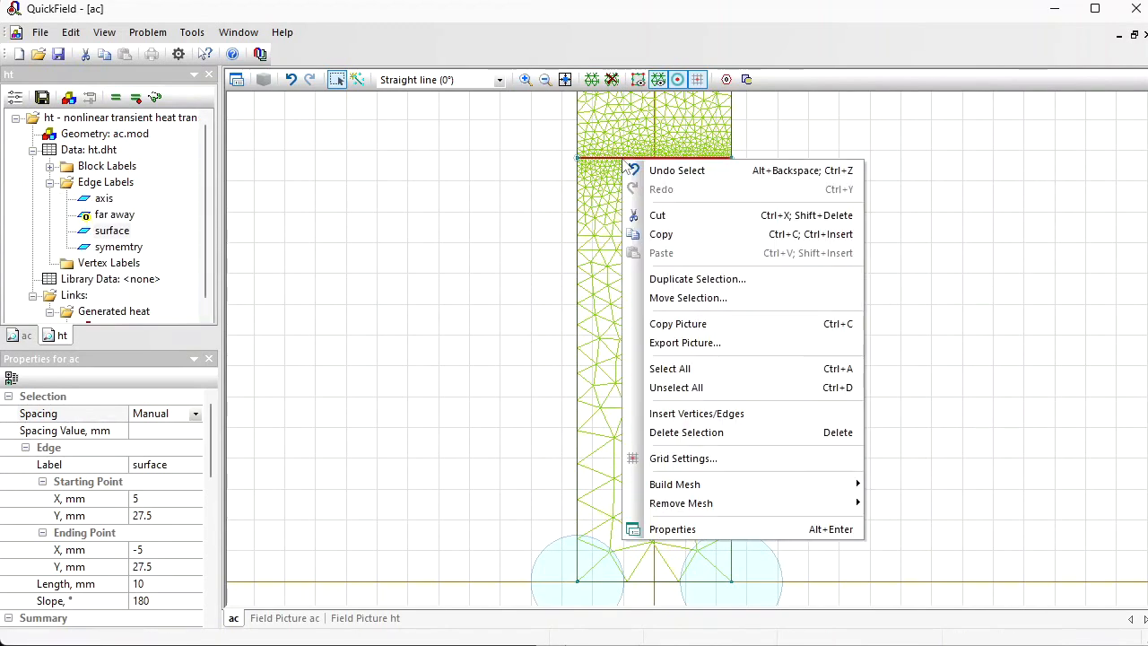
left_click(687, 279)
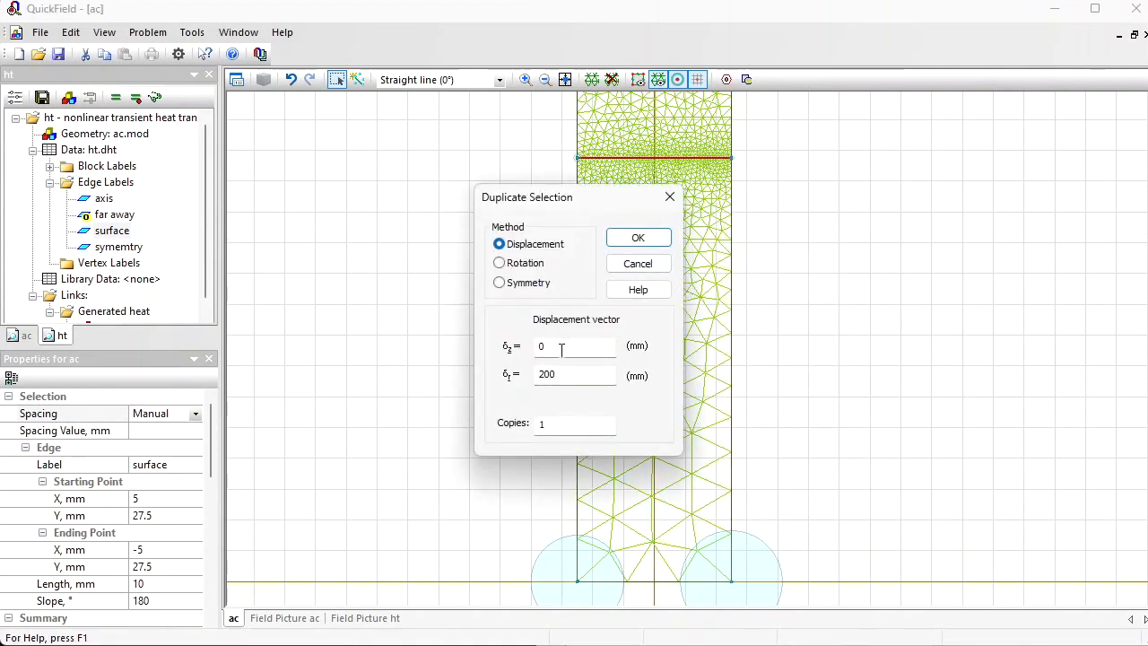
double_click(572, 374)
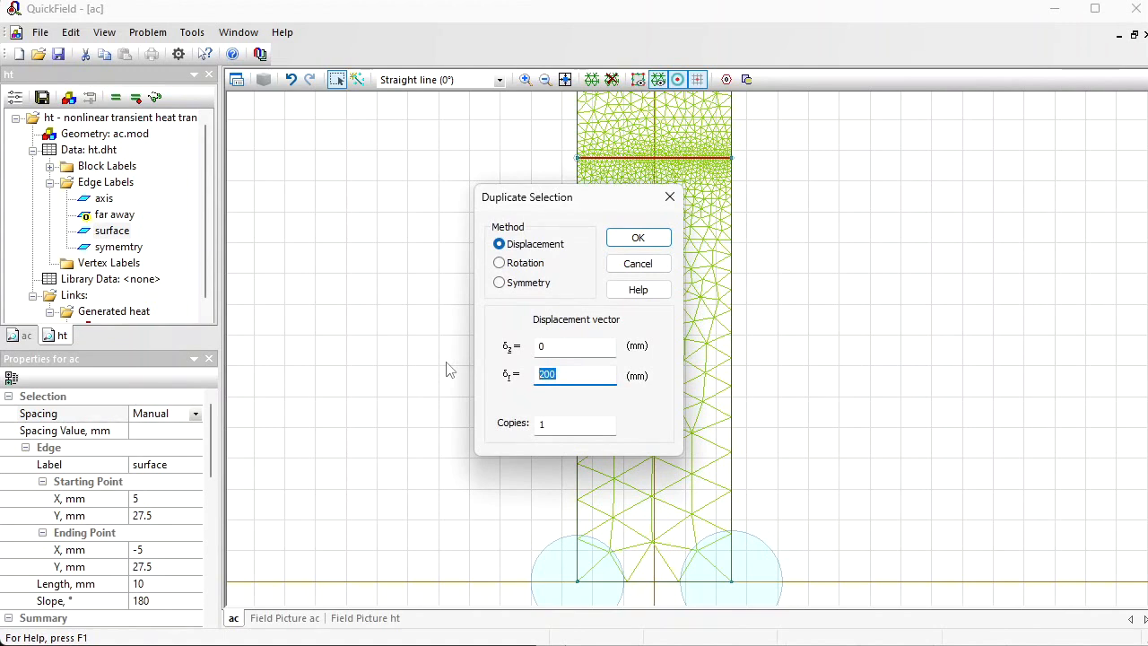
type("0.2")
left_click(636, 240)
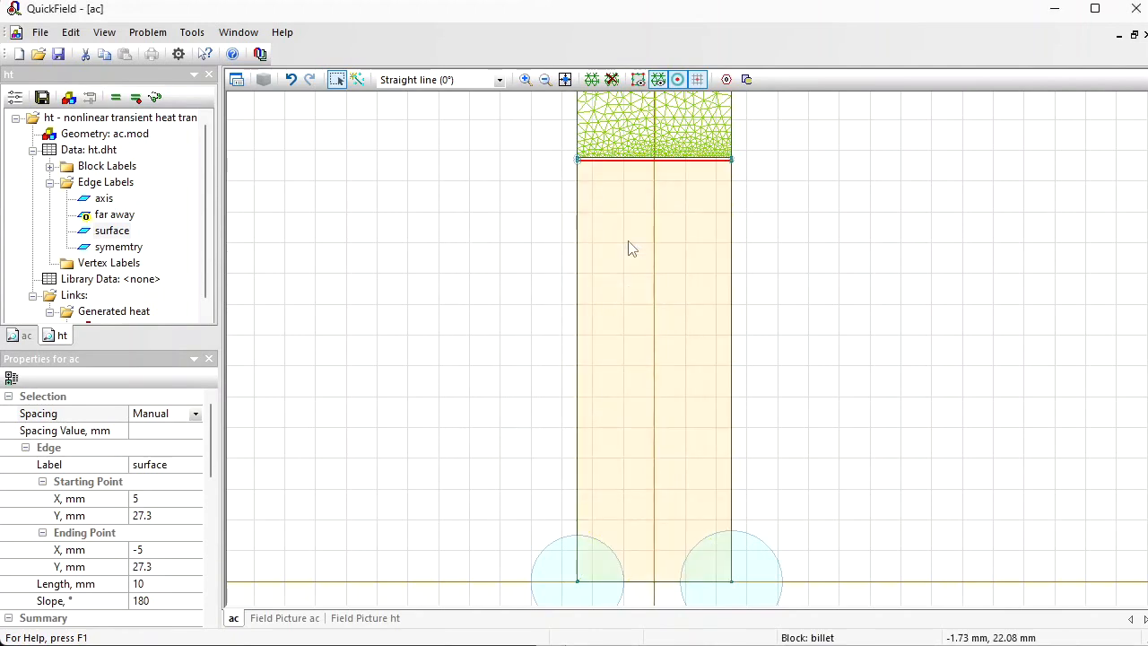
Step: Duplicate the new edge with a vertical displacement of -0.5 mm, and duplicate the resulting edge with -1 mm
right_click(615, 162)
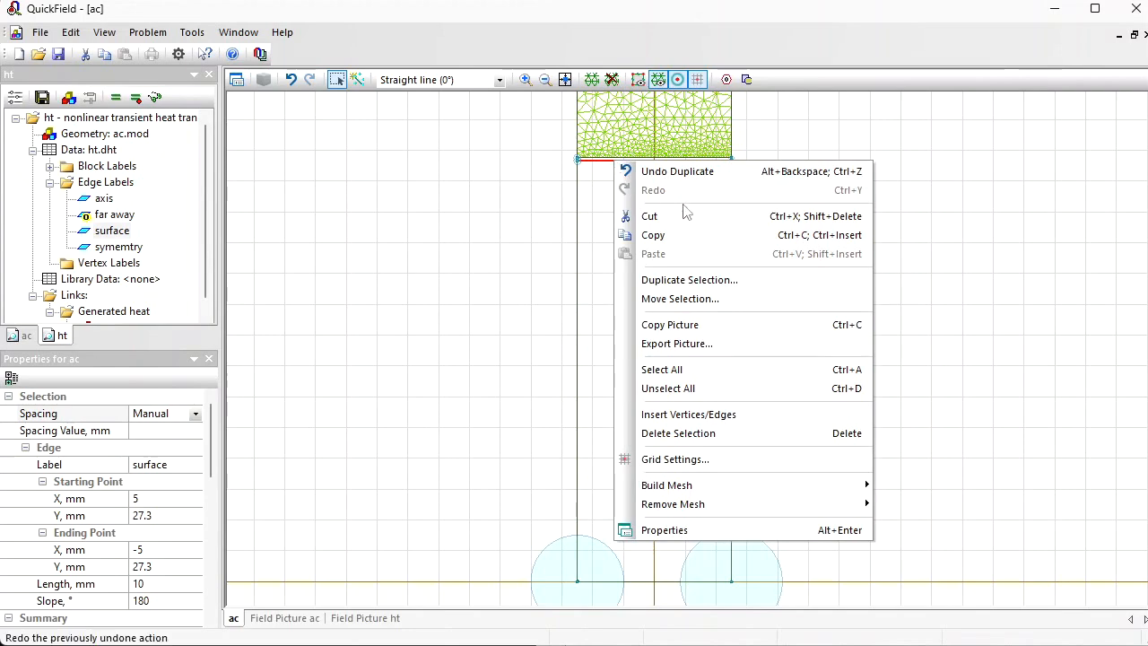
left_click(729, 284)
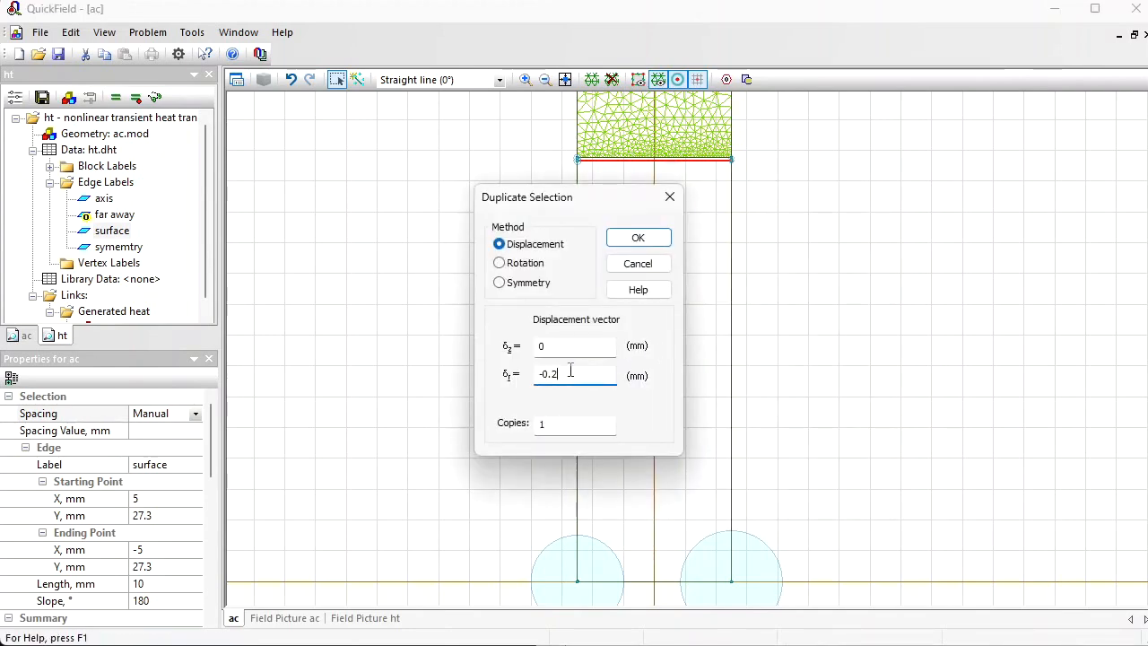
left_click(637, 238)
right_click(592, 170)
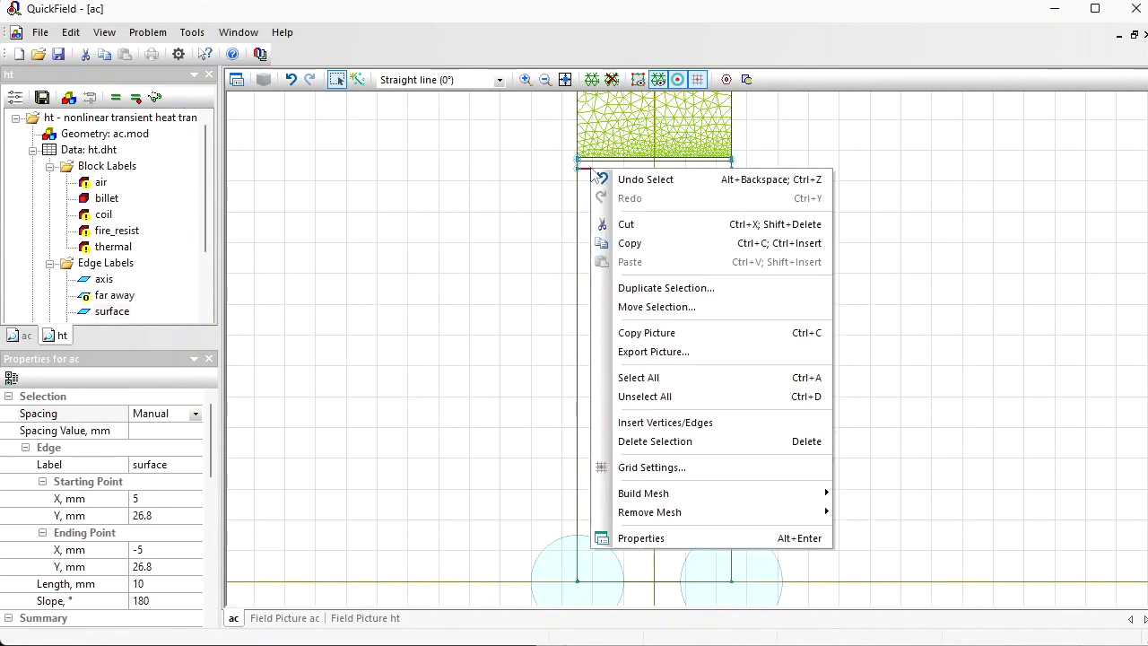
left_click(710, 288)
left_click_drag(588, 372, 476, 377)
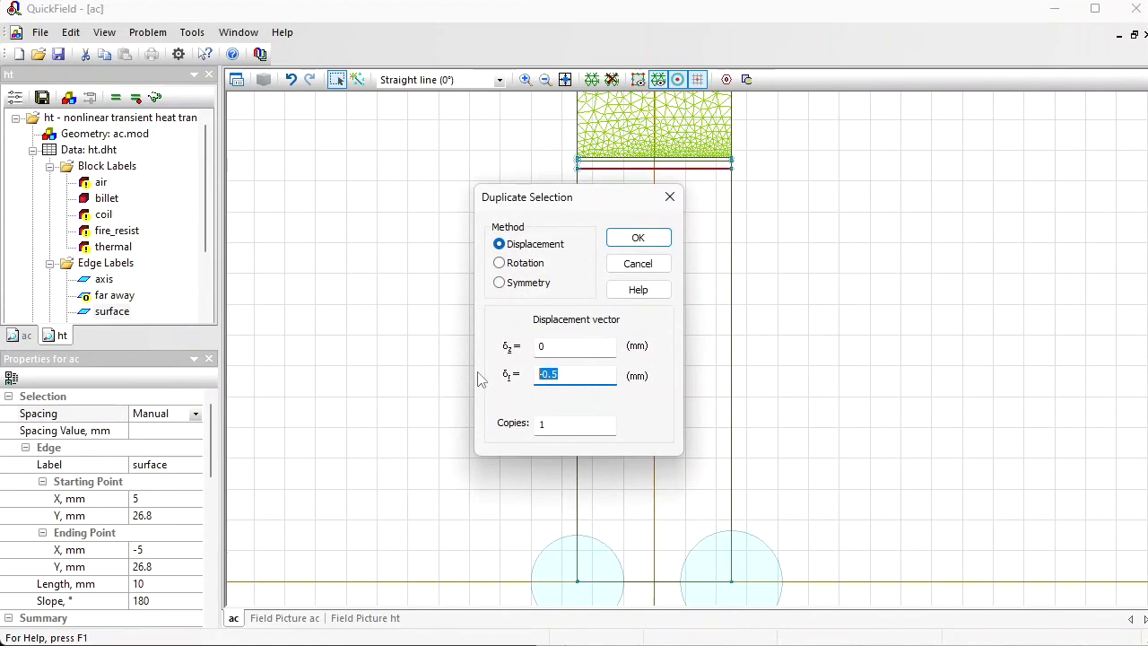
type("-1")
key("Return")
Step: Duplicate the lowest inner billet edge with a vertical displacement of -2 mm, and duplicate the resulting edge with -5 mm
right_click(608, 191)
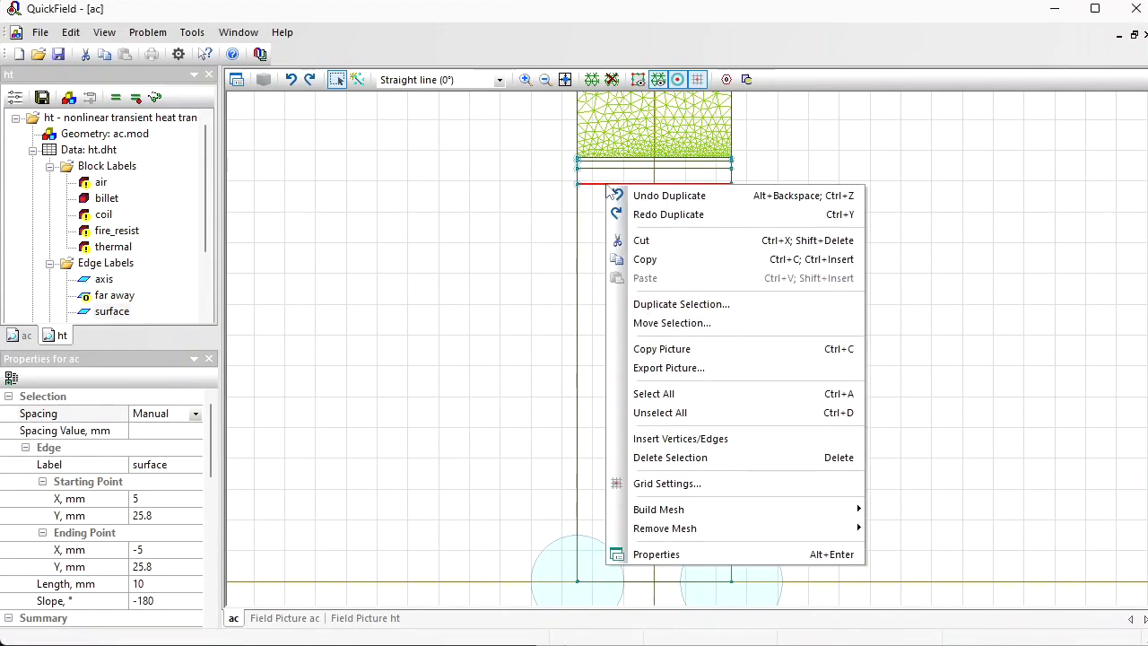
left_click(726, 302)
type("-2")
key("Return")
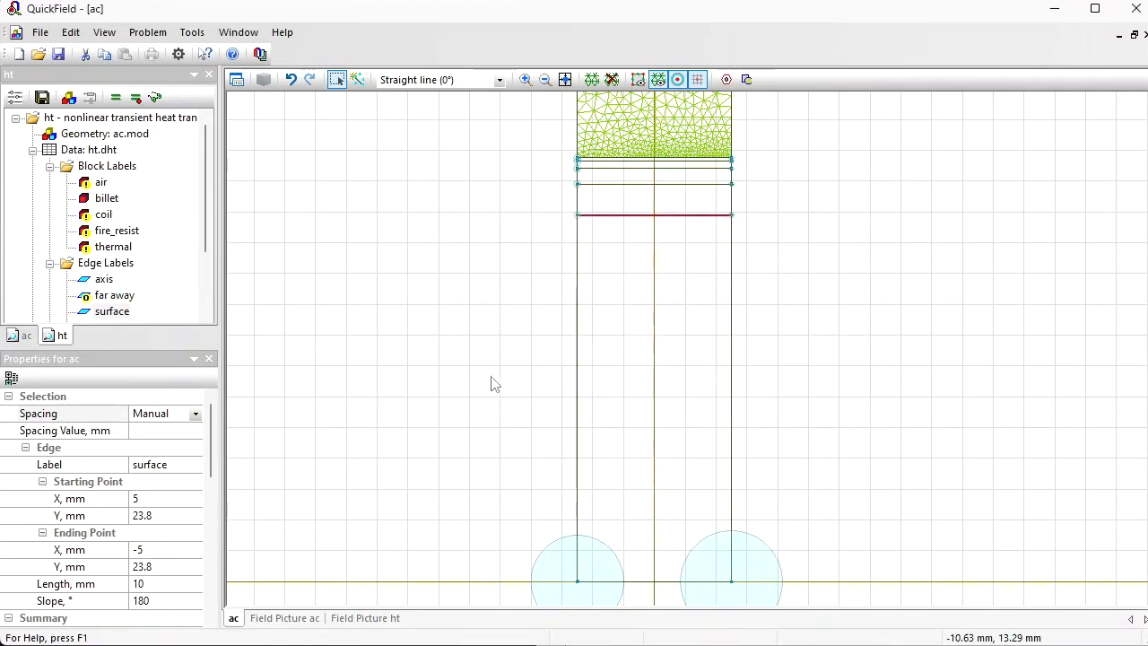
right_click(615, 223)
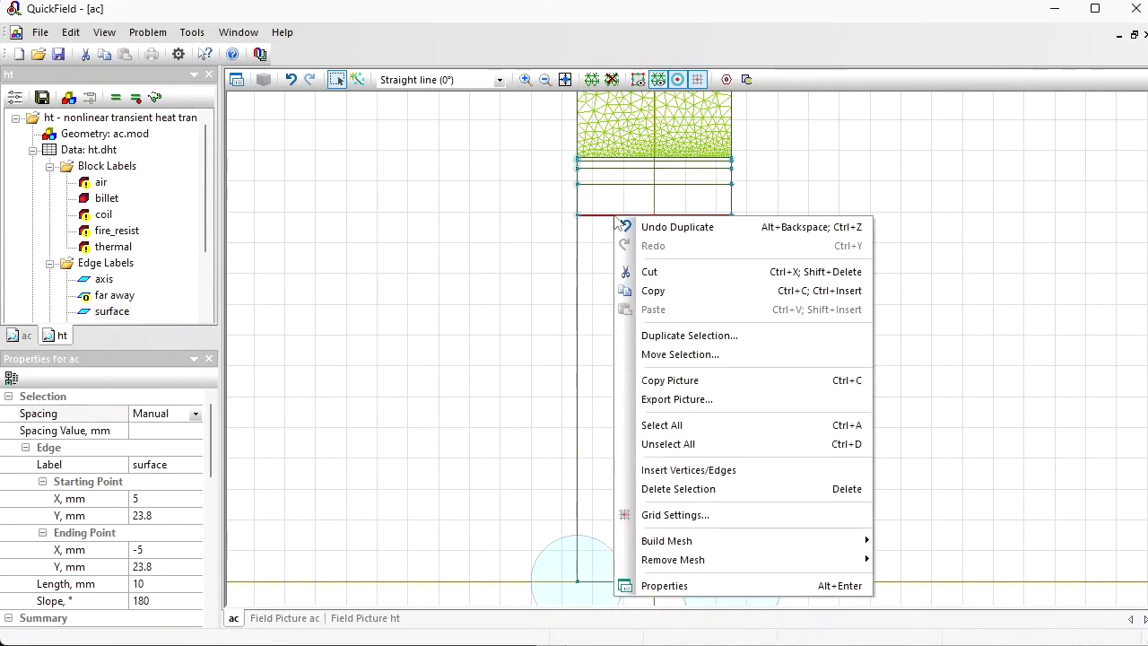
left_click(681, 336)
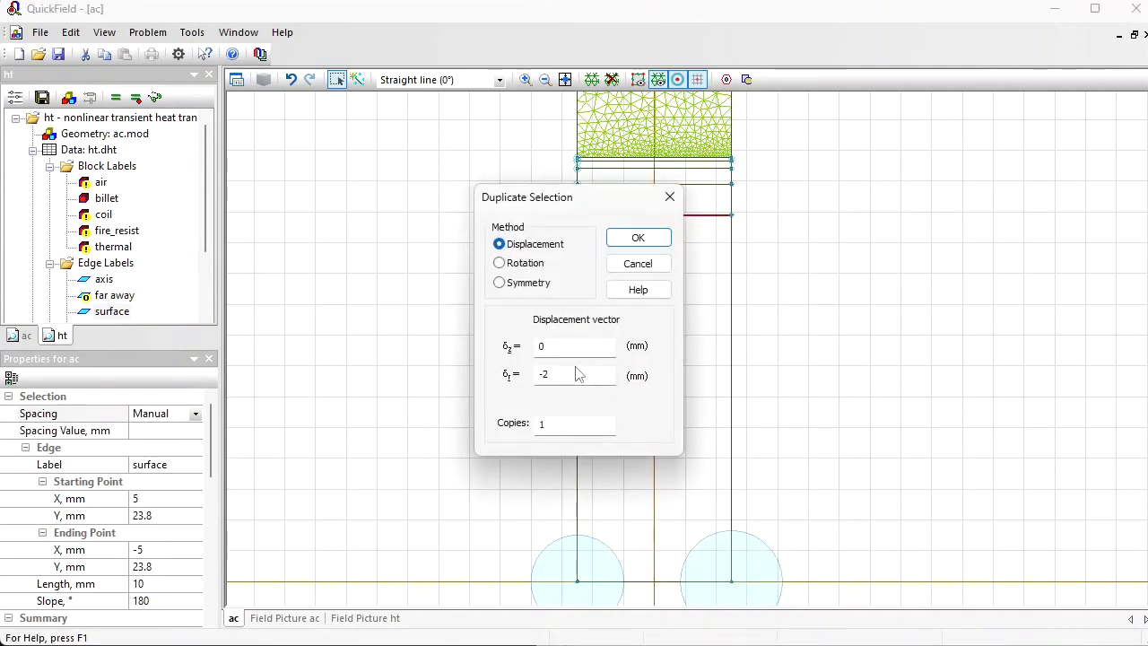
type("5")
key("Return")
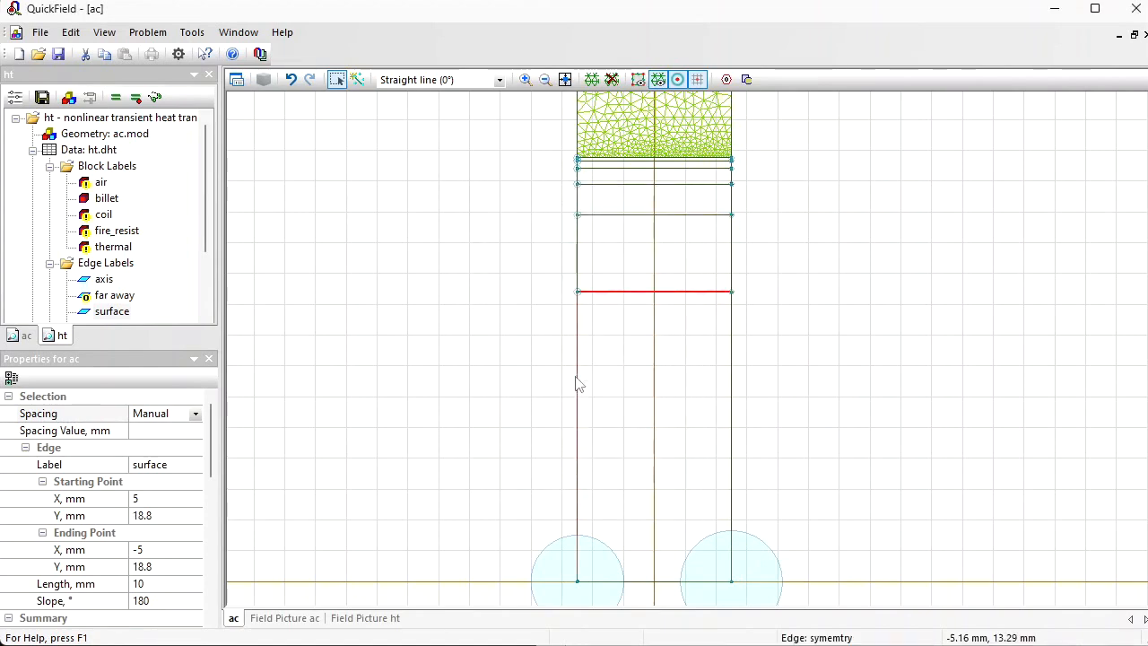
Step: Duplicate the edge at Y = 18.8 mm with a vertical displacement of -10 mm
right_click(618, 293)
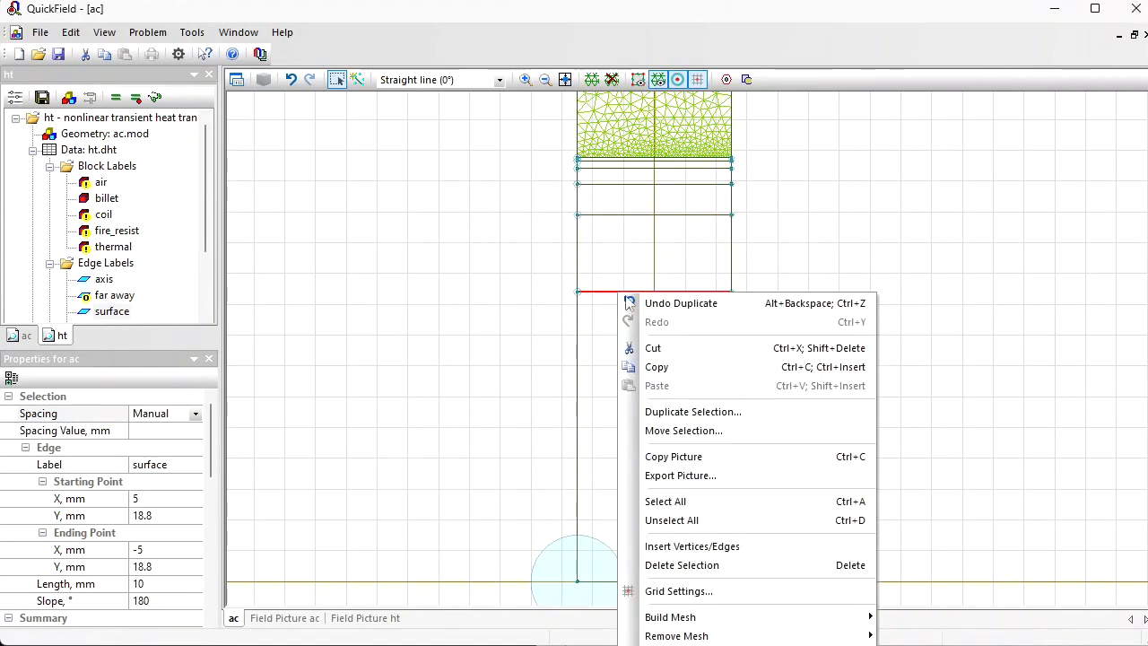
left_click(689, 411)
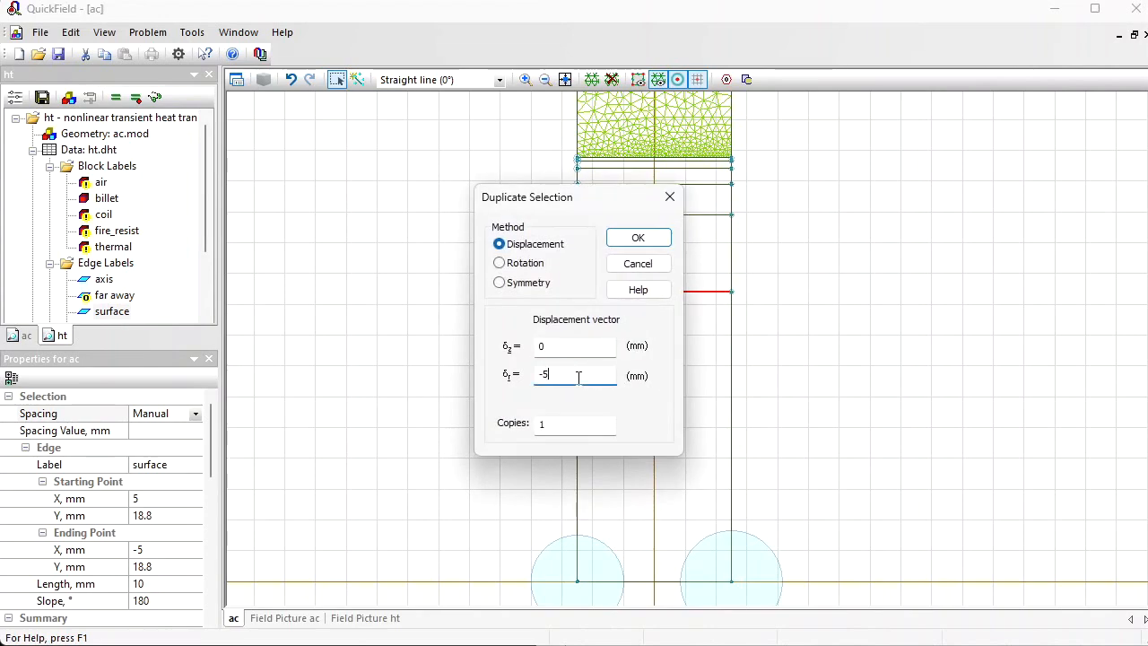
key("Return")
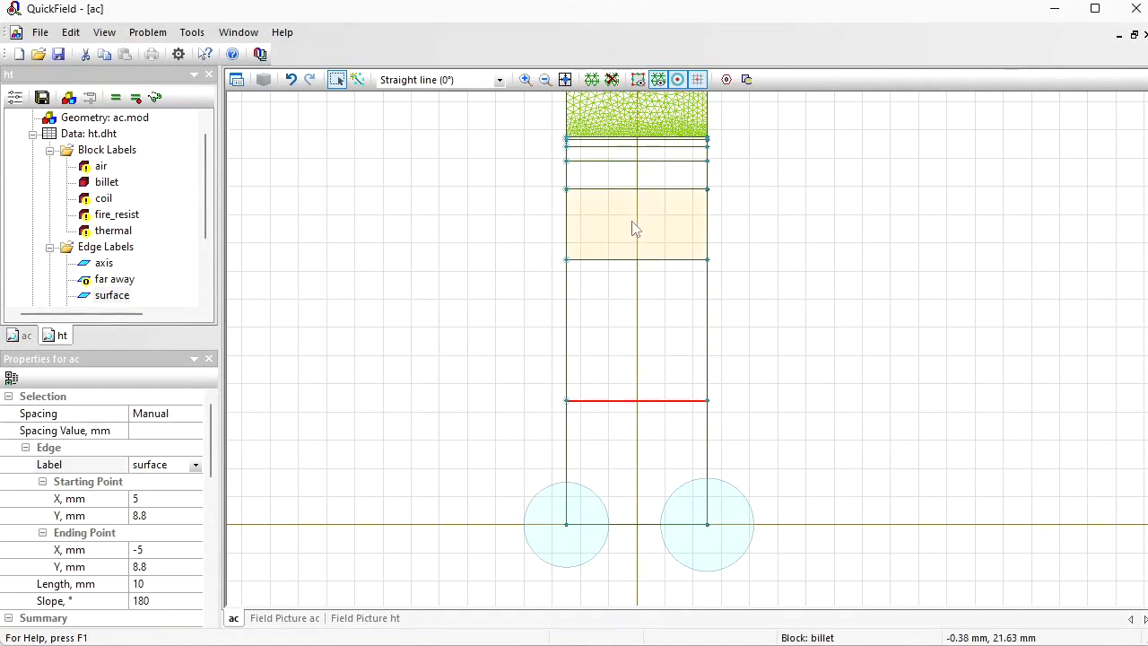
Step: Clear the geometry selection and select the surface edge label in the ht problem
left_click(448, 356)
left_click(115, 278)
left_click(119, 295)
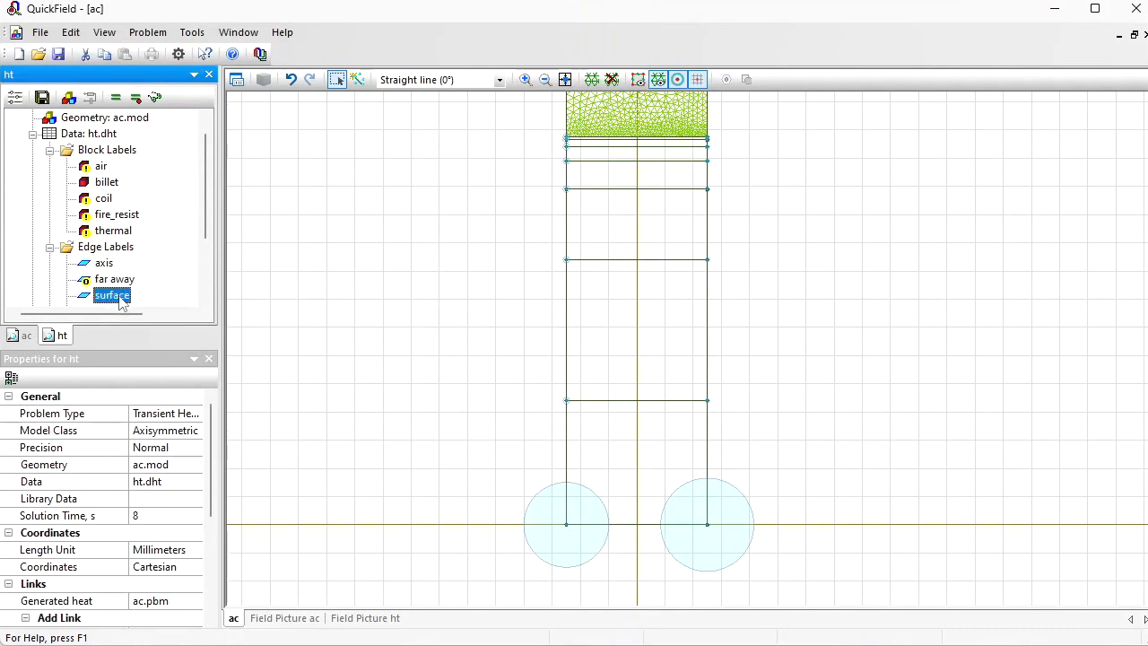
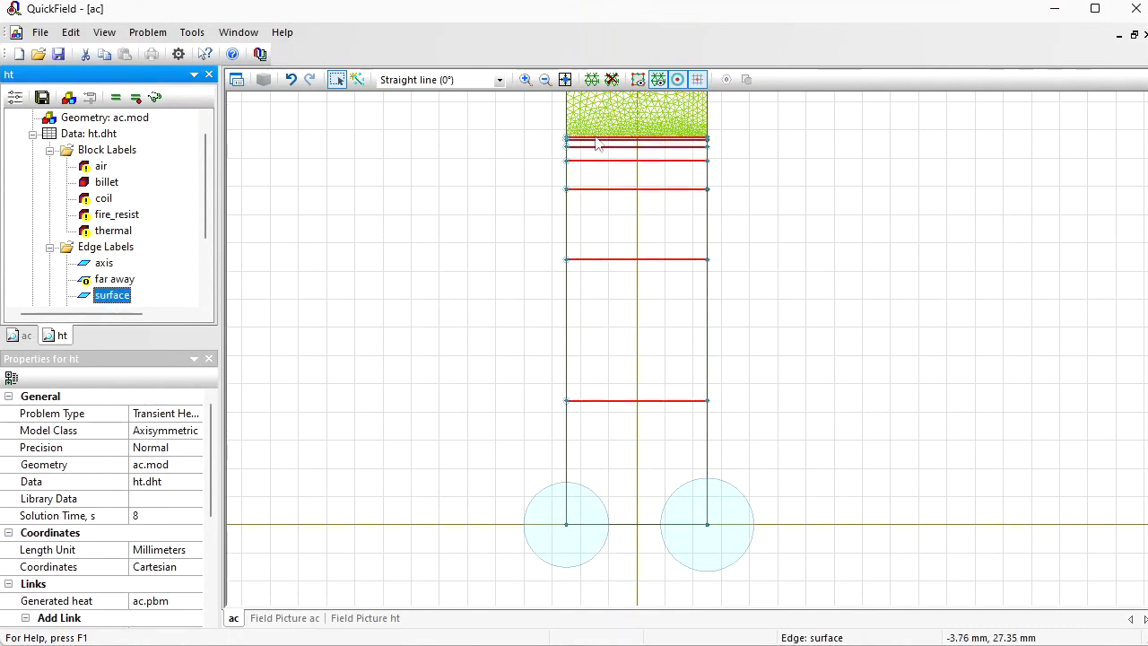
Step: Remove the surface label from the six inner billet edges by setting their edge label to (none)
left_click(637, 401)
left_click(620, 259, "ctrl")
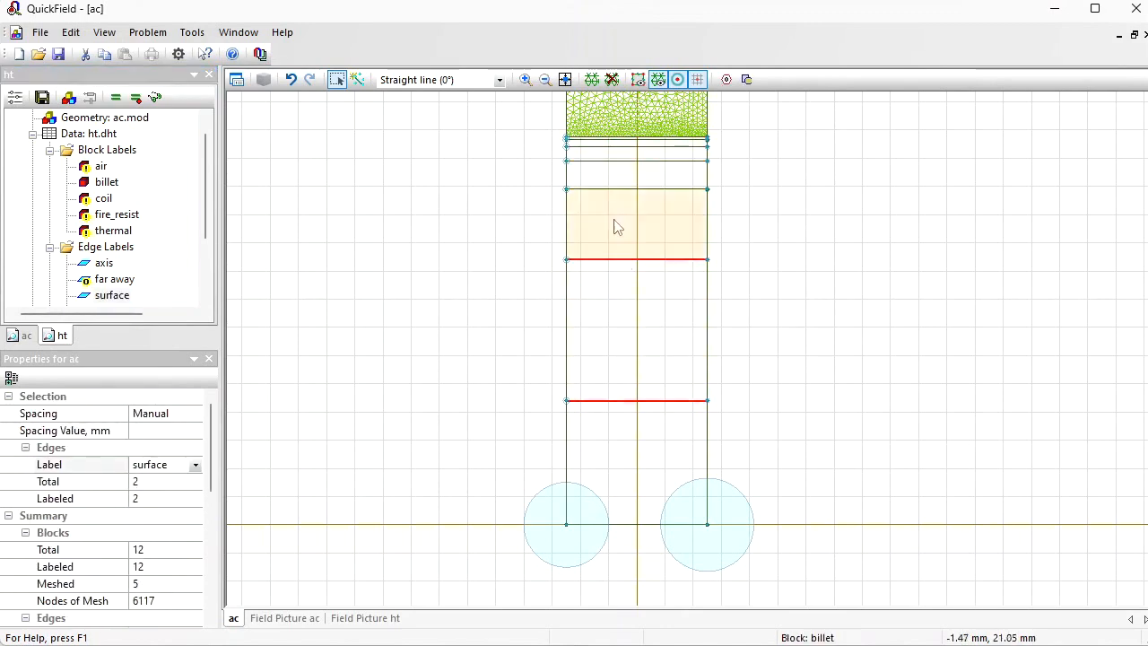
left_click(603, 189, "ctrl")
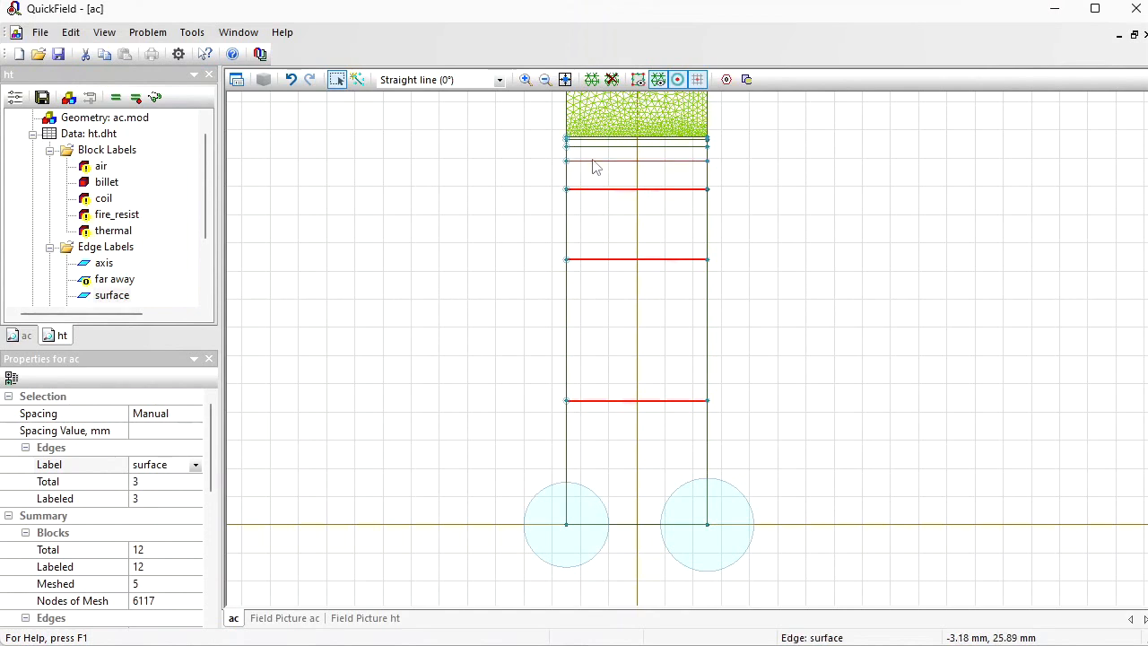
left_click(594, 162, "ctrl")
left_click(591, 147, "ctrl")
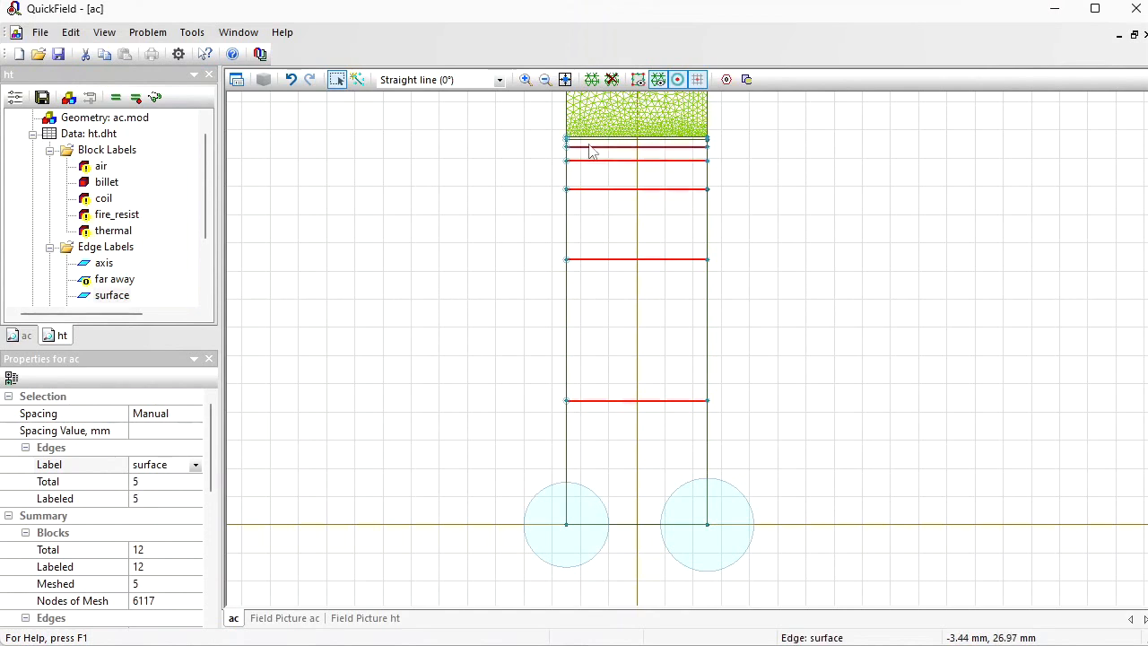
left_click(586, 141, "ctrl")
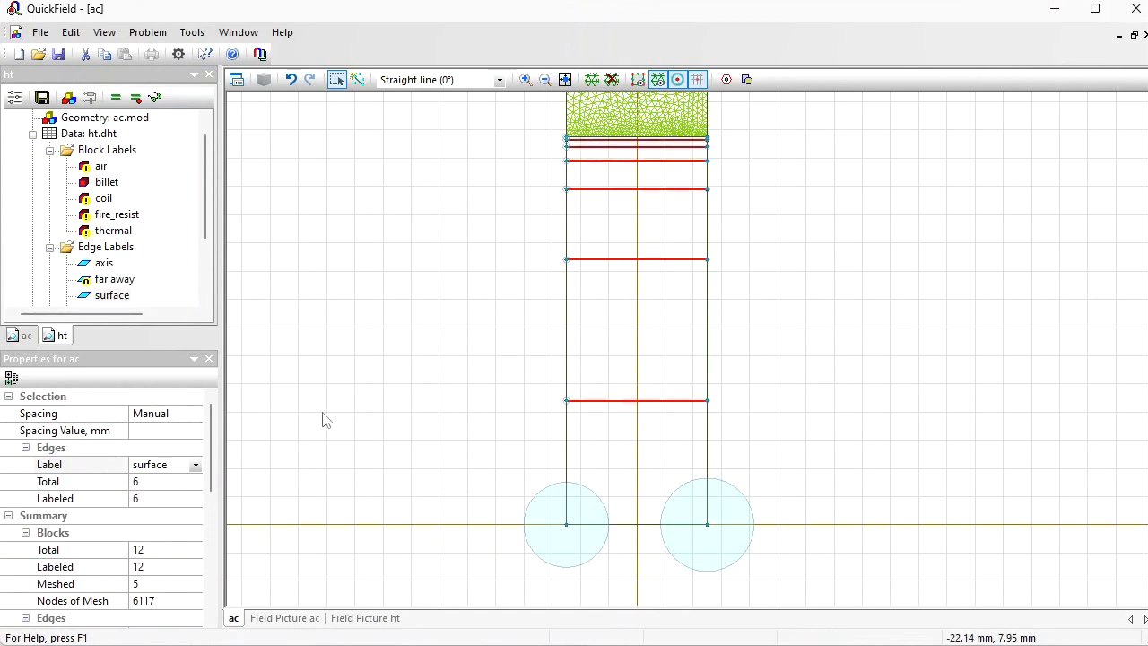
left_click(196, 464)
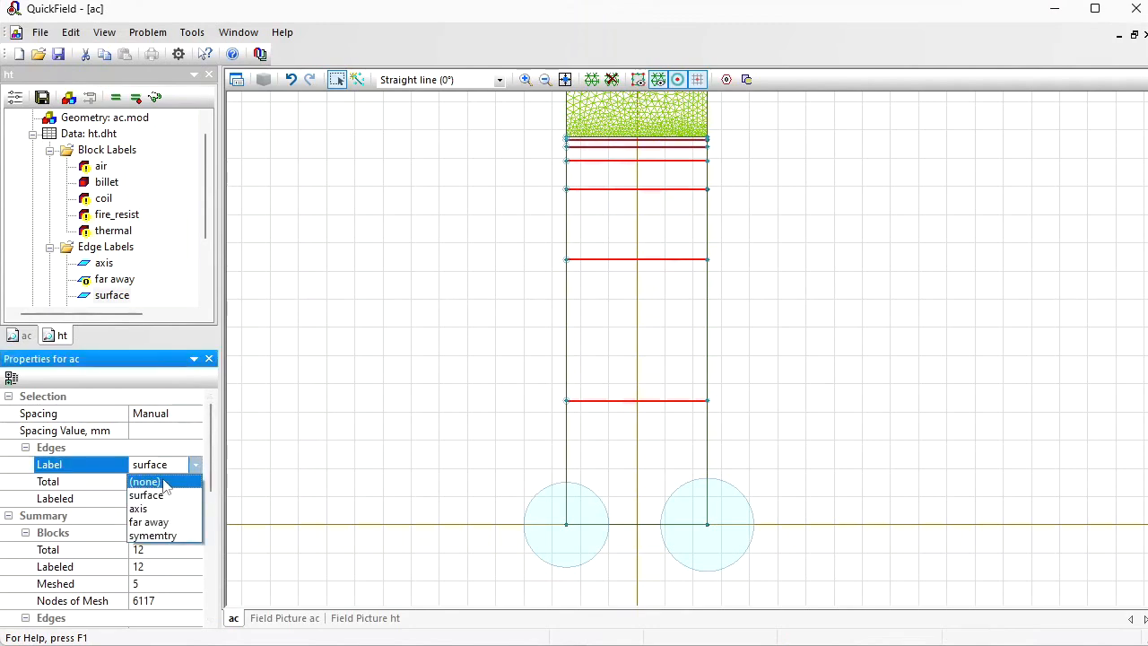
left_click(161, 485)
left_click(269, 389)
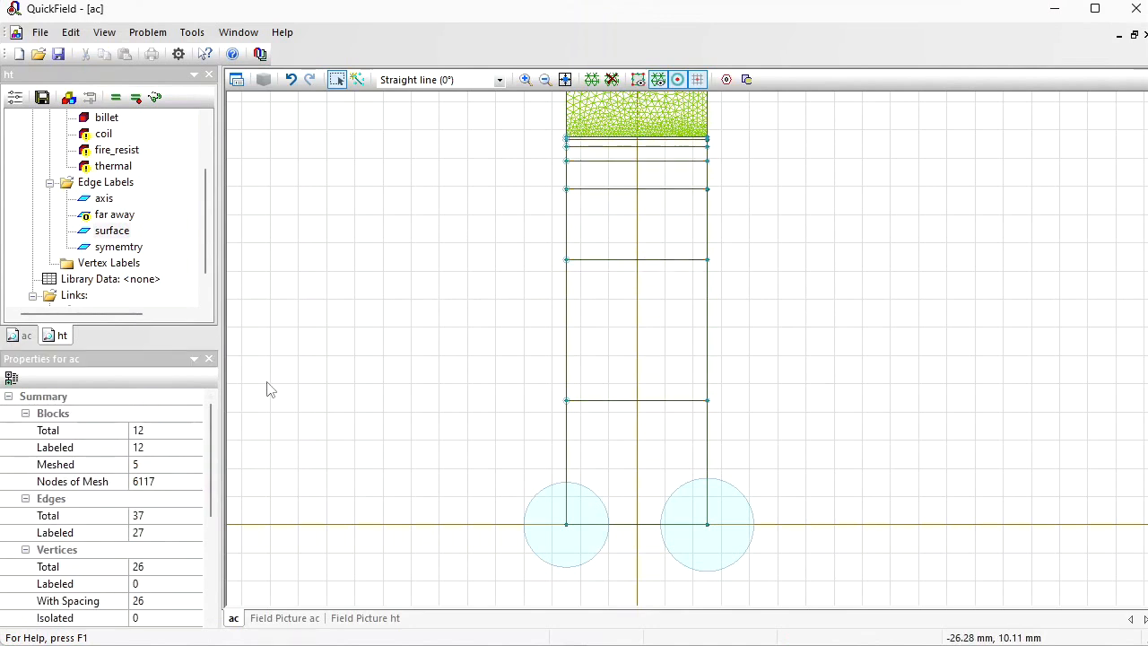
Step: Check which edge still carries the surface label, and relabel the thin uppermost billet layer as billet1
left_click(108, 231)
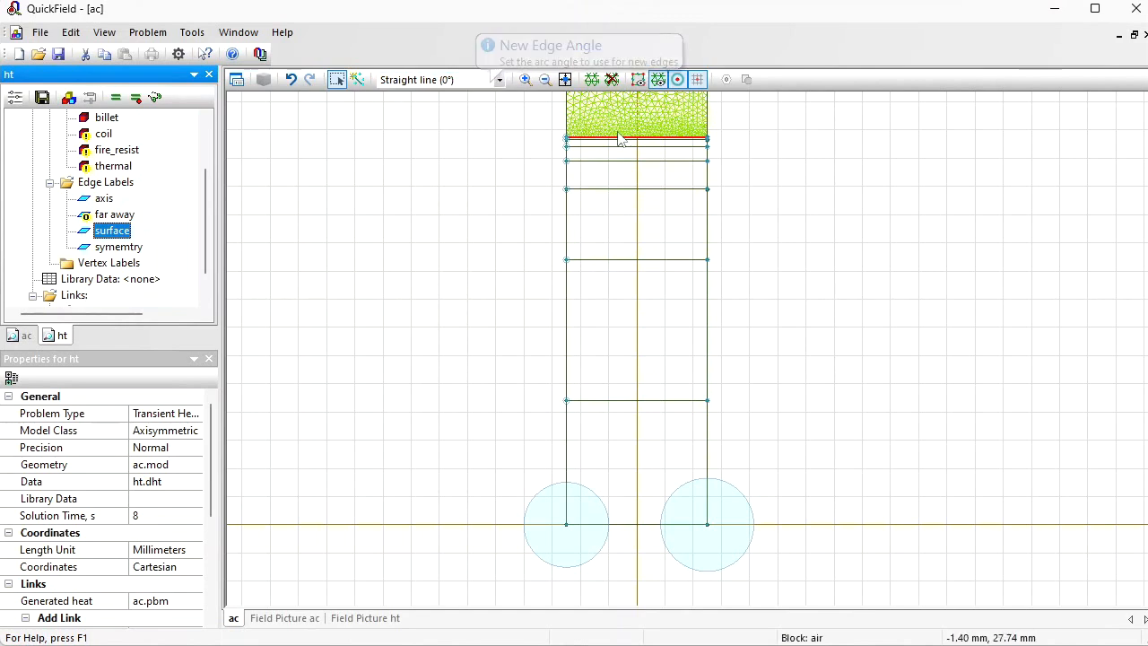
left_click(525, 79)
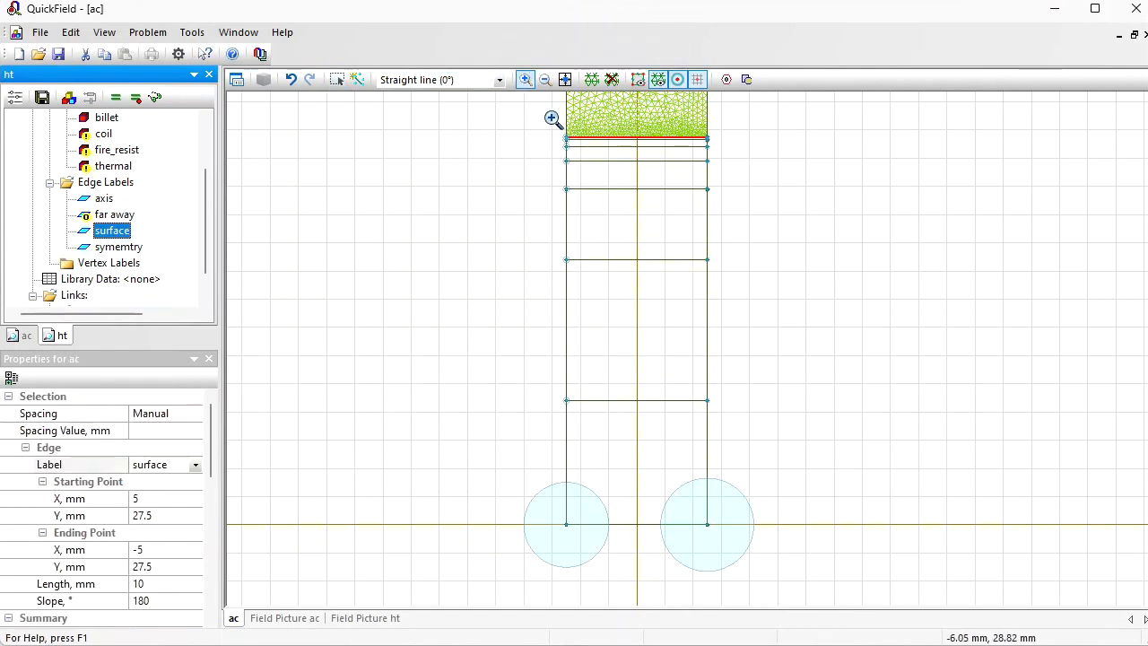
left_click(556, 123)
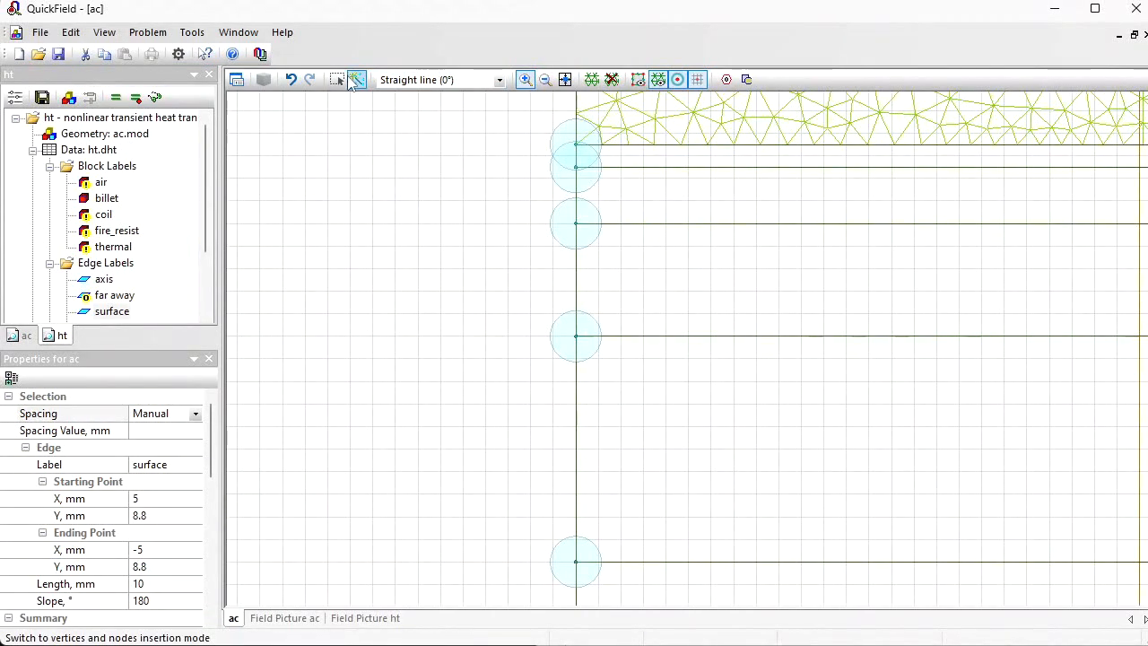
left_click(338, 80)
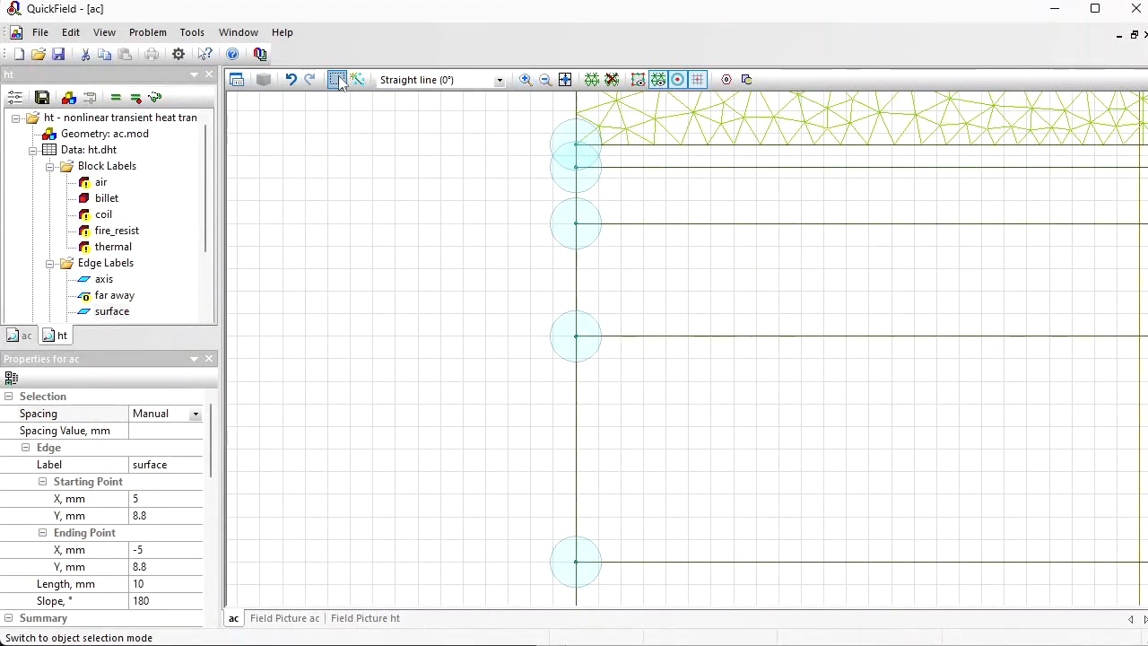
left_click(654, 161)
left_click(180, 465)
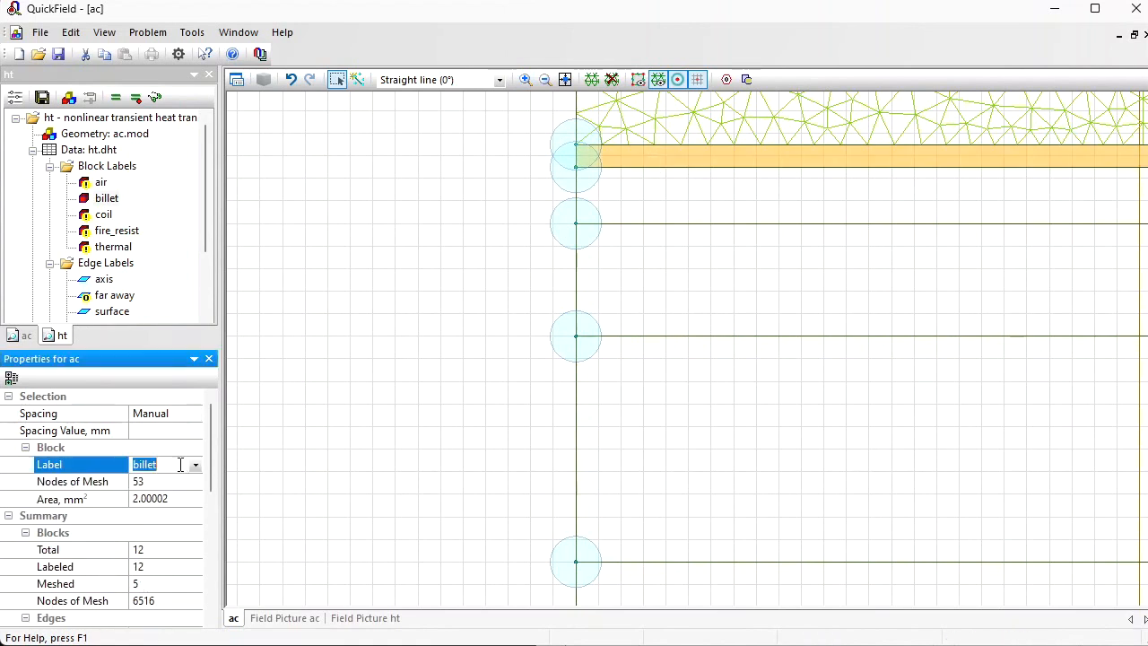
left_click(180, 464)
type("1")
key("Return")
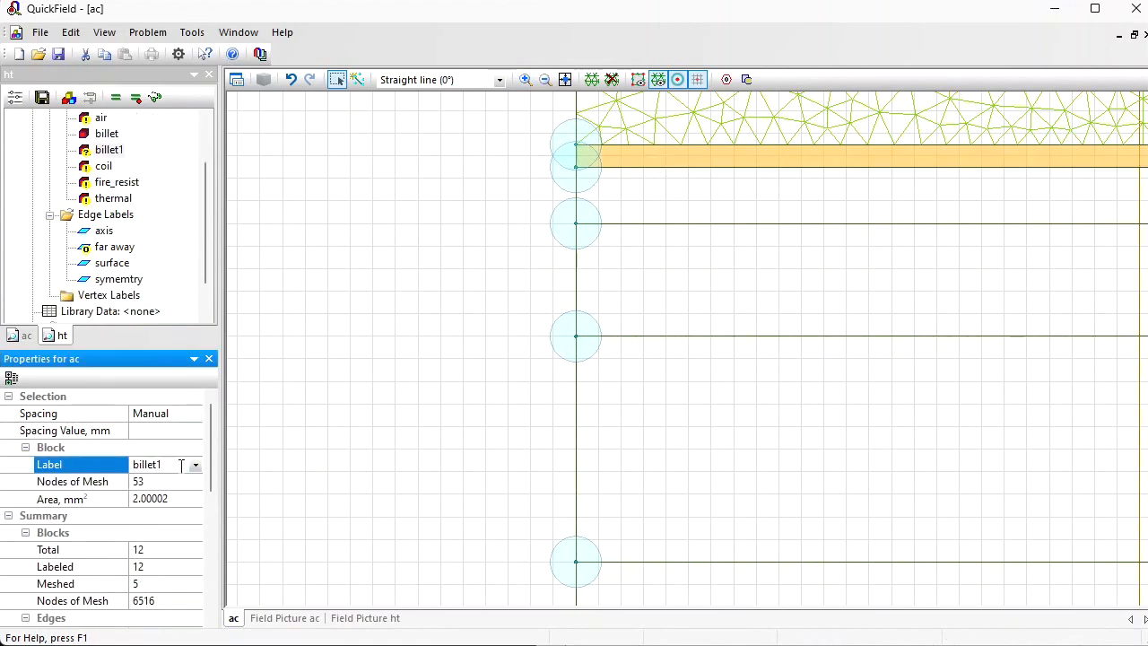
Step: Relabel the second and third billet layers from the outer surface as billet2 and billet3
left_click(631, 208)
left_click(184, 463)
left_click(185, 463)
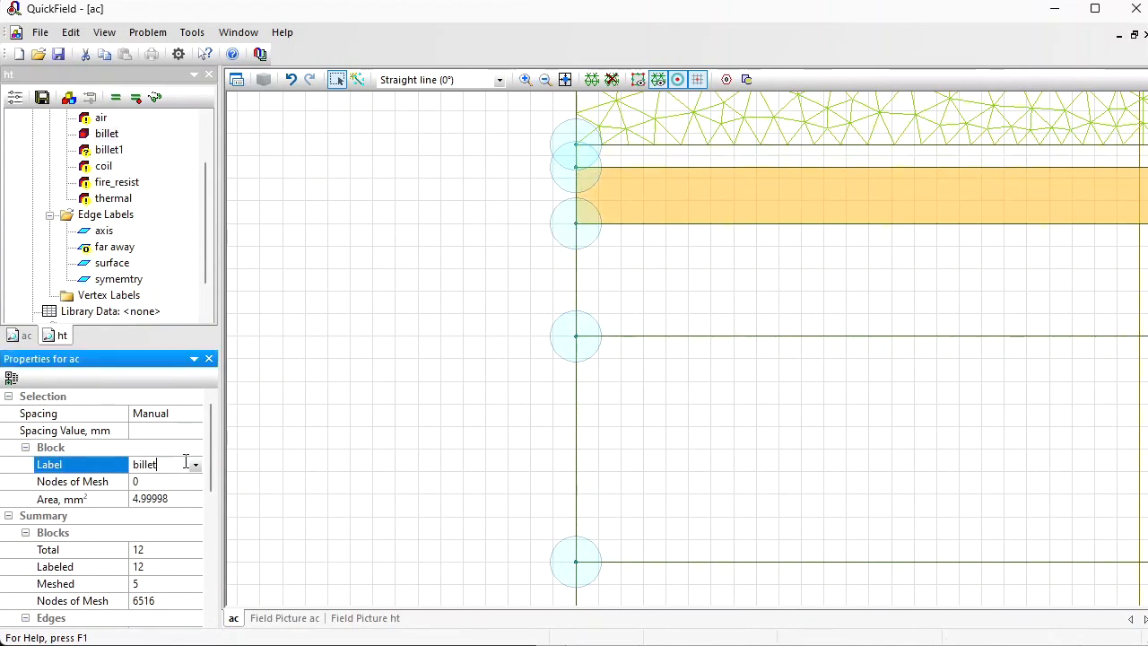
type("2")
key("Return")
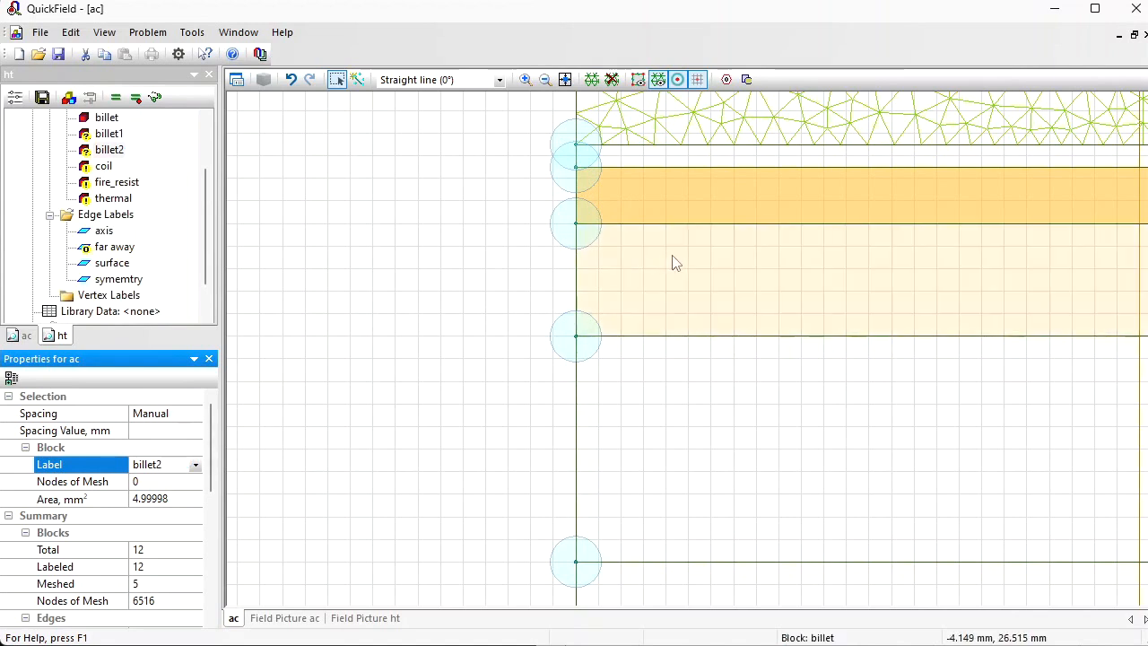
left_click(675, 263)
left_click(182, 461)
left_click(179, 464)
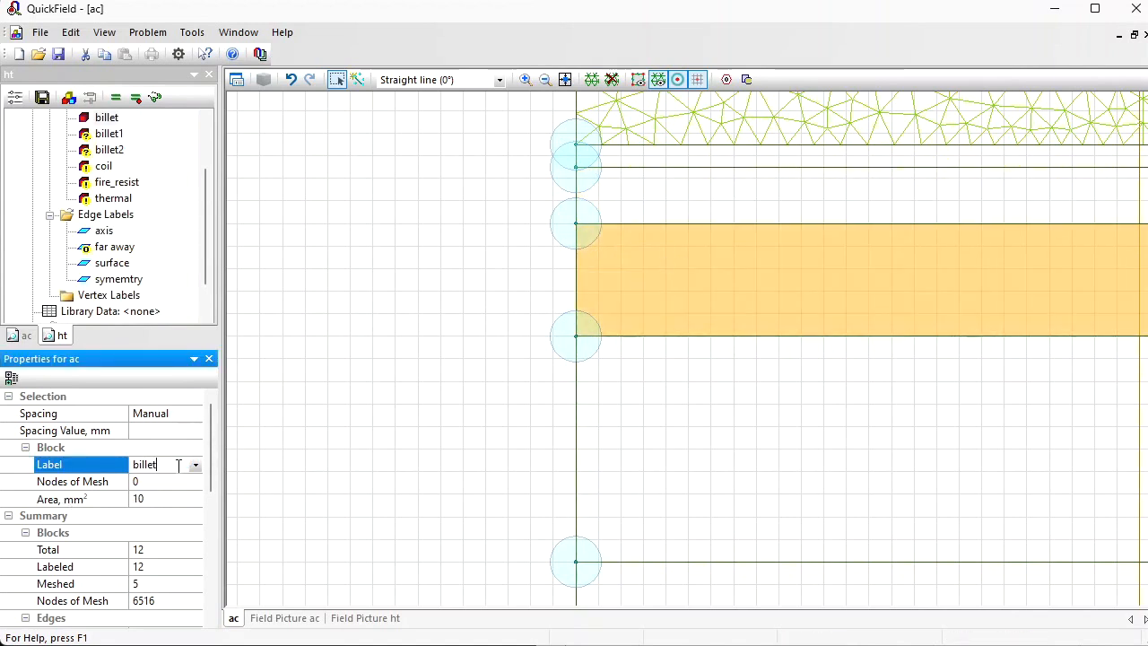
type("3")
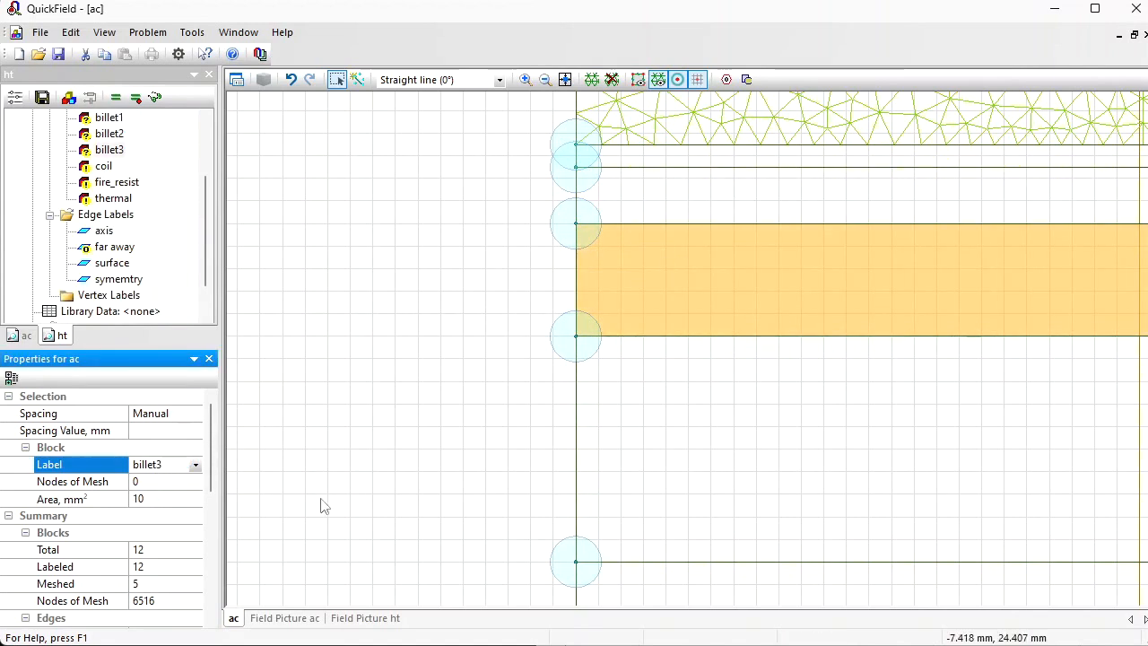
Step: Relabel the fourth and fifth billet layers from the outer surface as billet4 and billet5
left_click(755, 431)
left_click(172, 466)
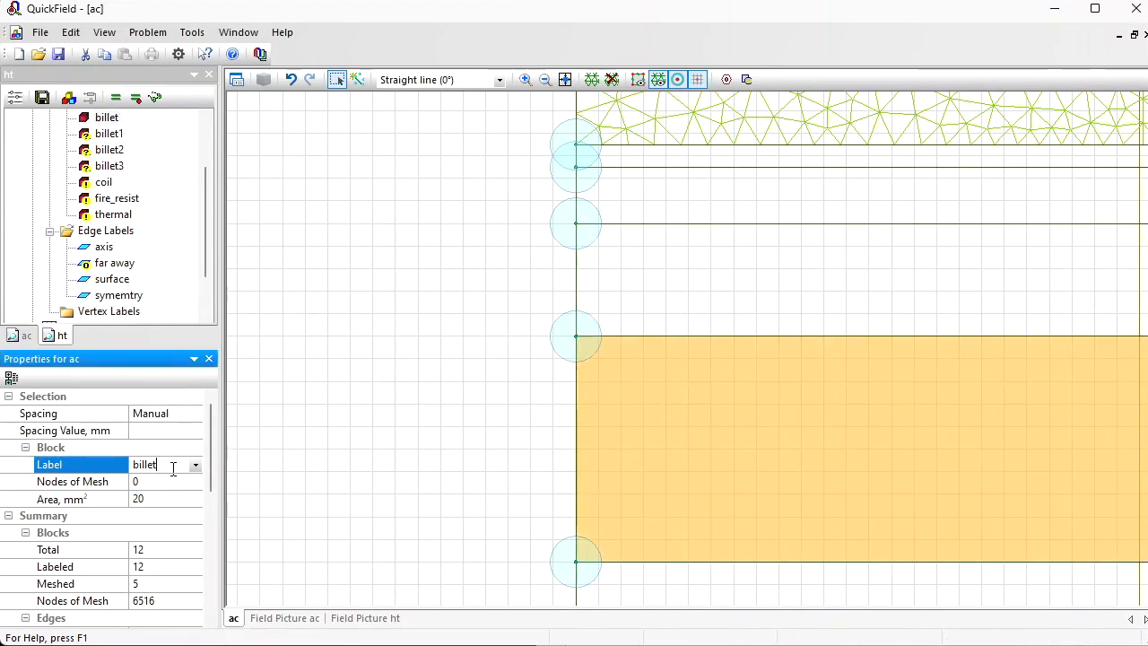
type("4")
key("Return")
left_click_drag(610, 414, 541, 161)
left_click(523, 280)
left_click(162, 465)
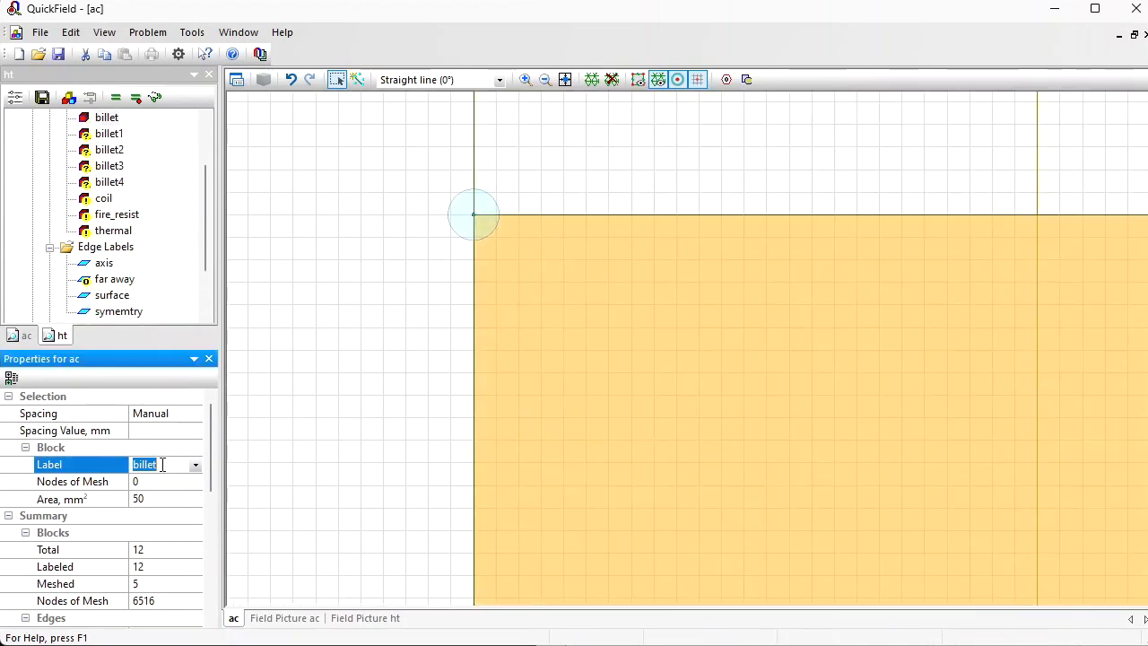
left_click(165, 464)
key("Return")
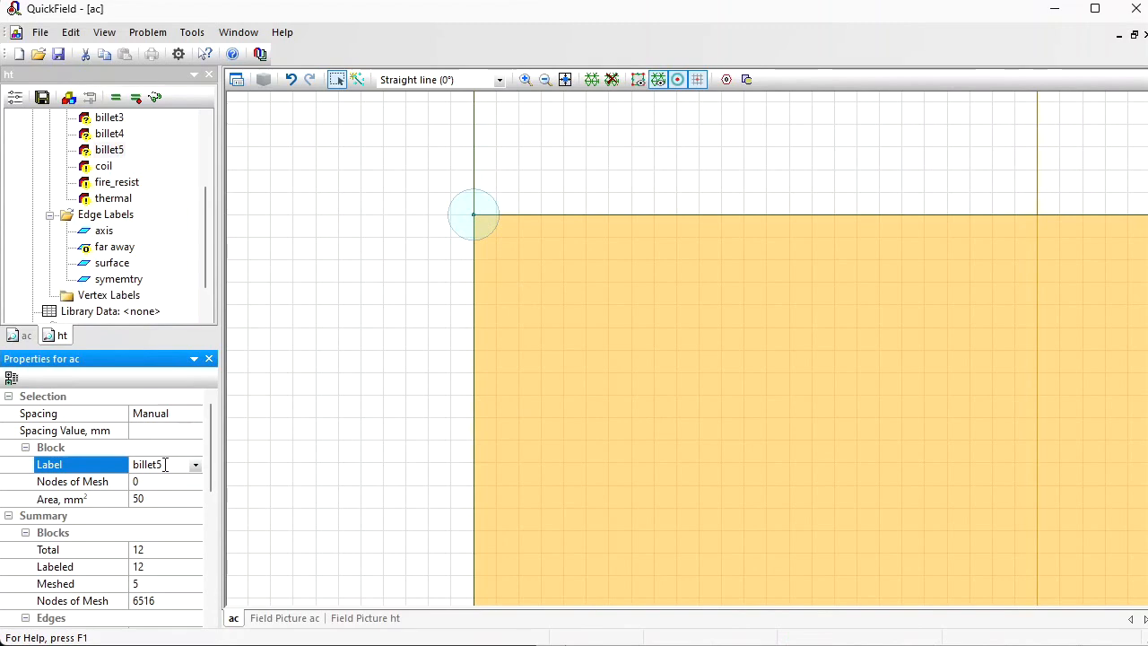
Step: Relabel the sixth billet layer as billet6 and the lowest layer at the axis as billet7
left_click_drag(622, 492, 522, 320)
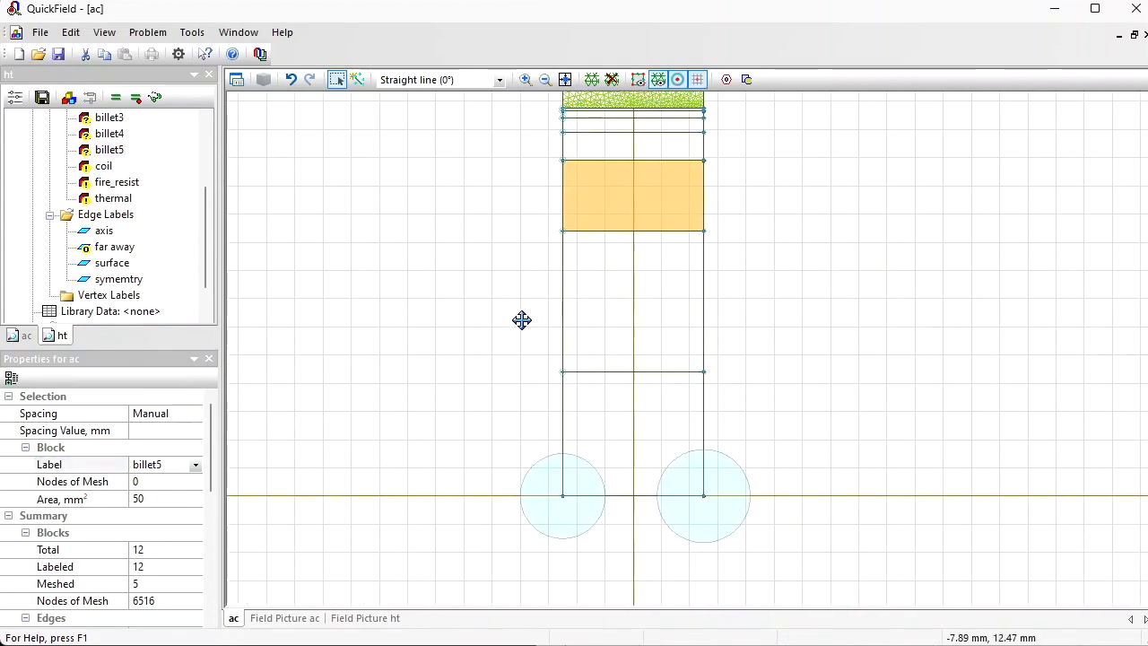
left_click(623, 318)
left_click(179, 464)
left_click(182, 463)
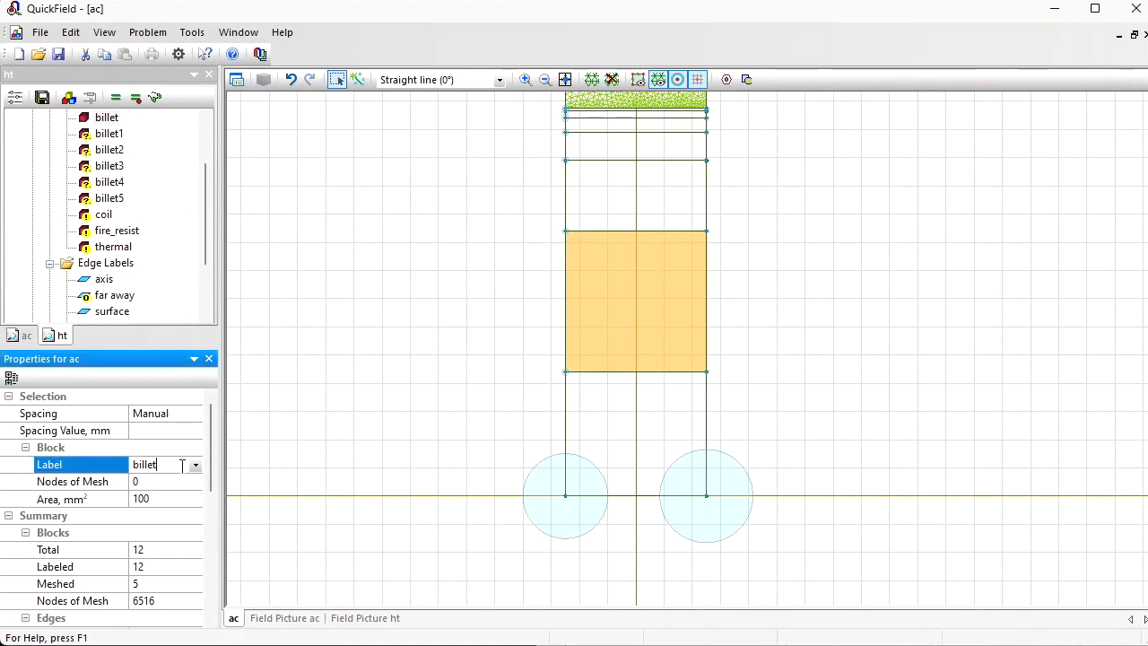
type("6")
key("Return")
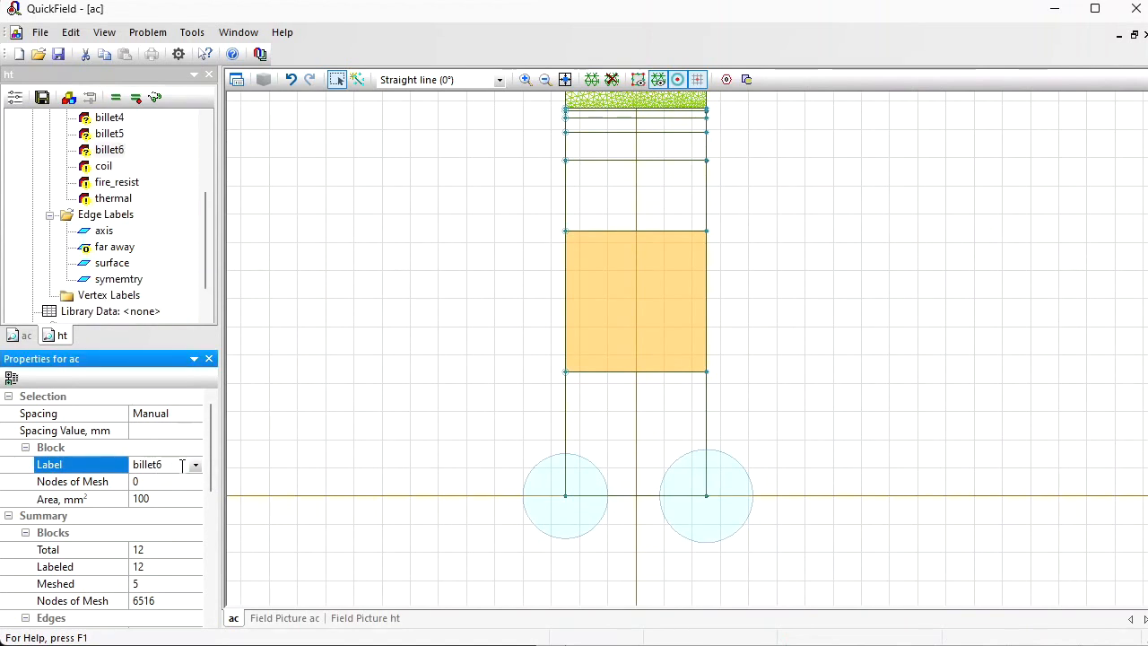
left_click(626, 437)
left_click(179, 464)
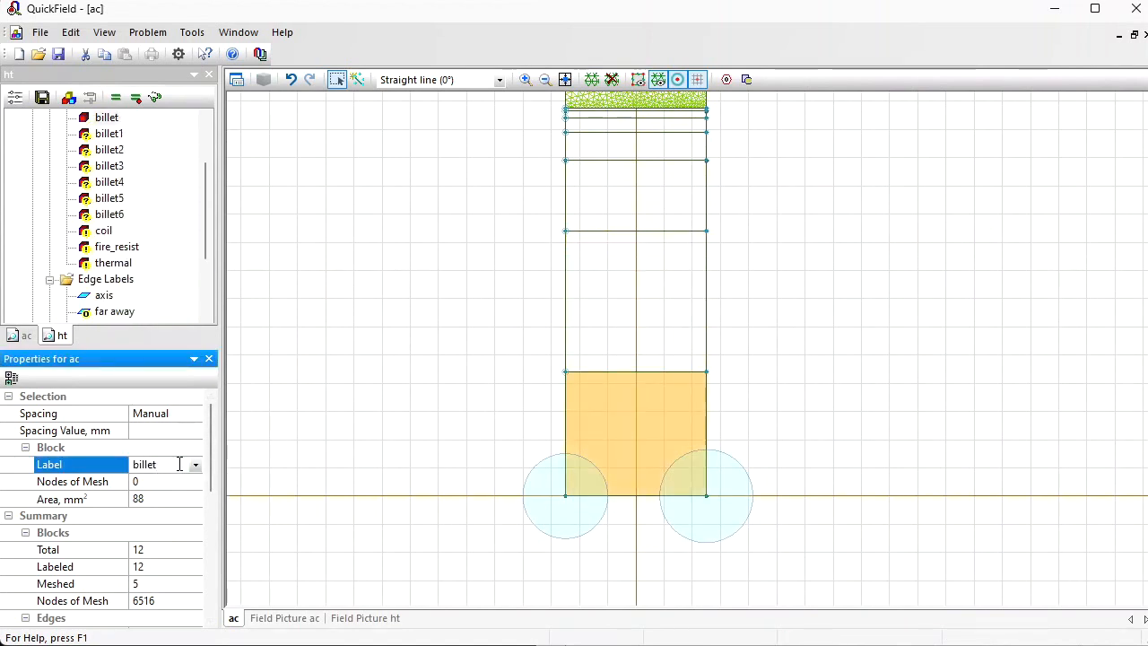
type("7")
key("Return")
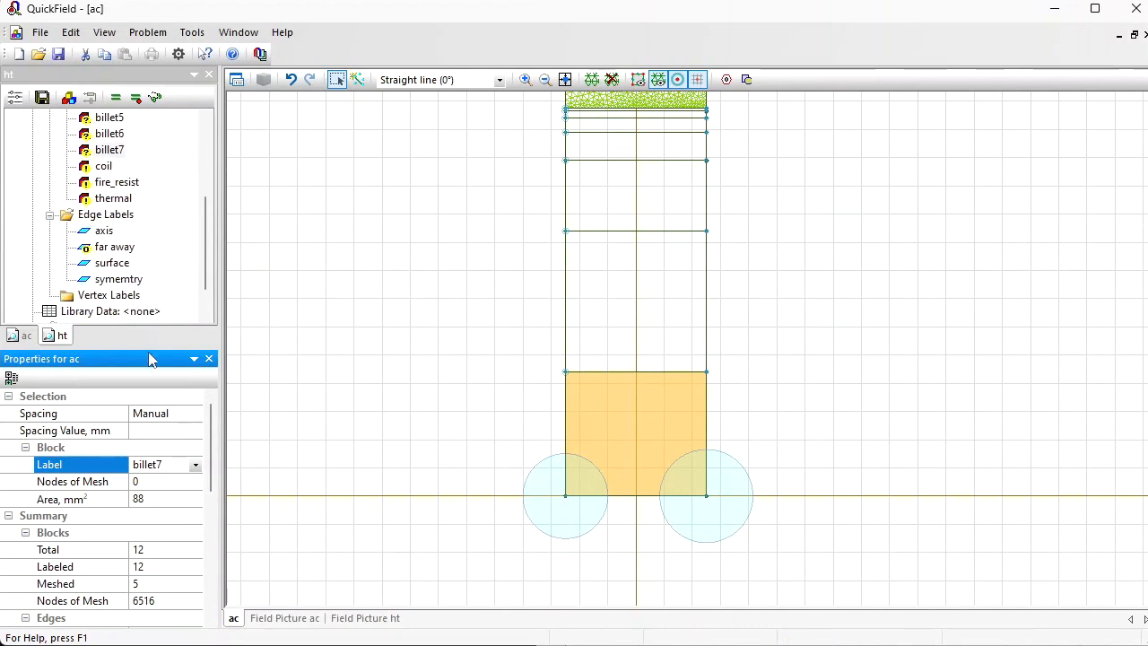
Step: Review the new billet block labels in the ht and ac problems, highlighting the layers billet2 to billet6 in the model
left_click_drag(204, 269, 207, 235)
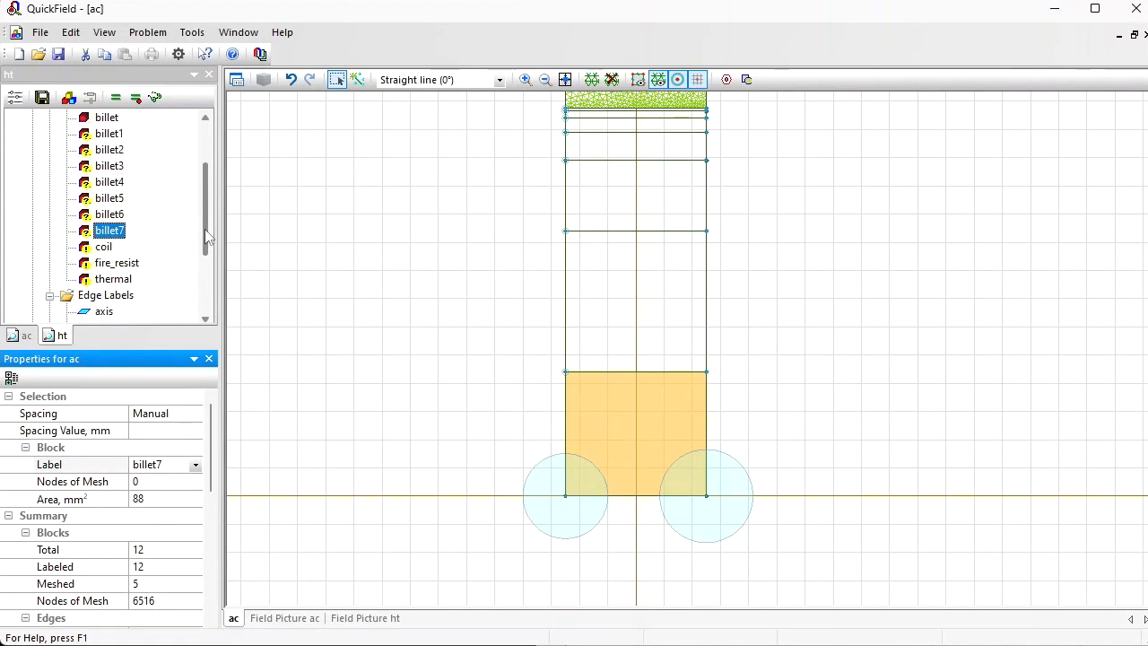
left_click(20, 335)
left_click(60, 335)
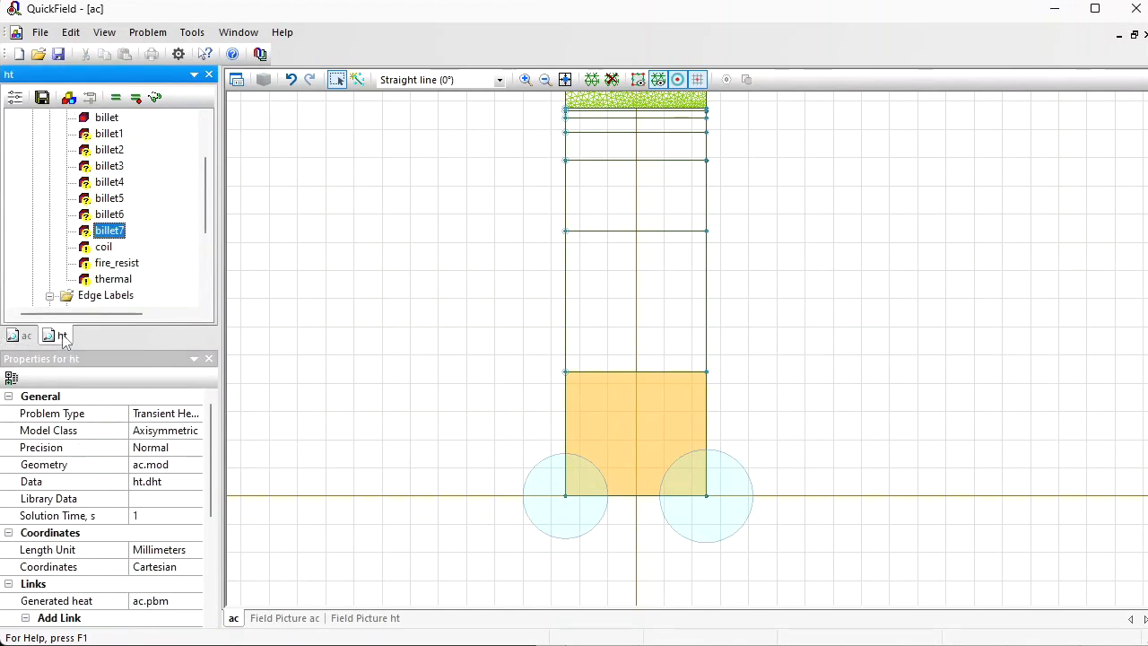
left_click(29, 333)
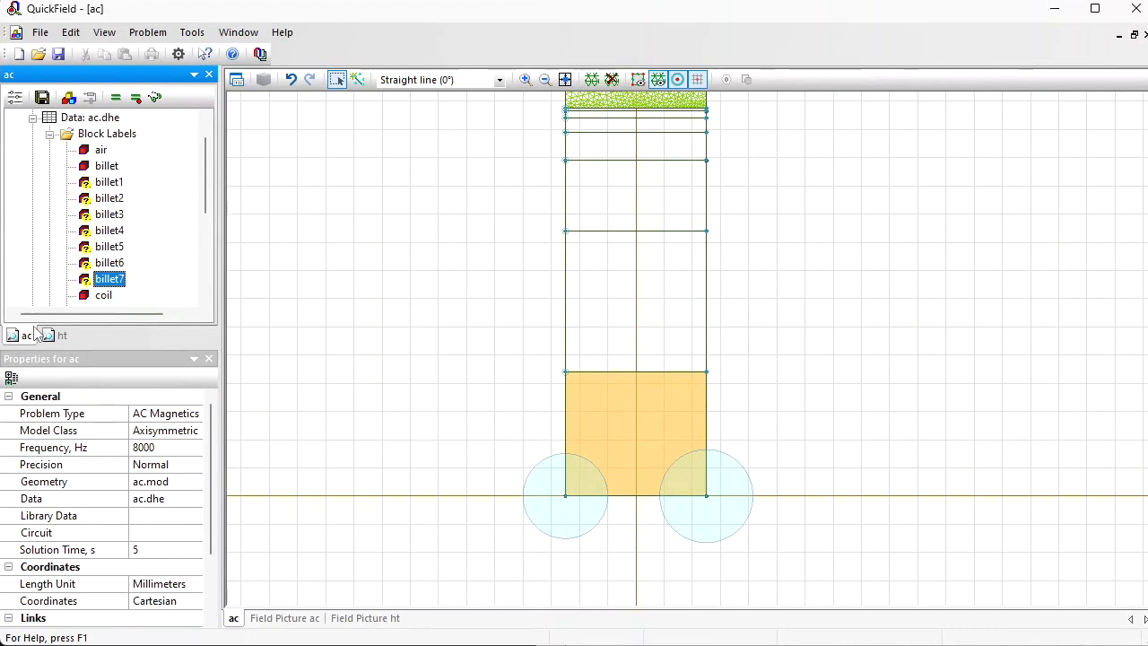
left_click(109, 198)
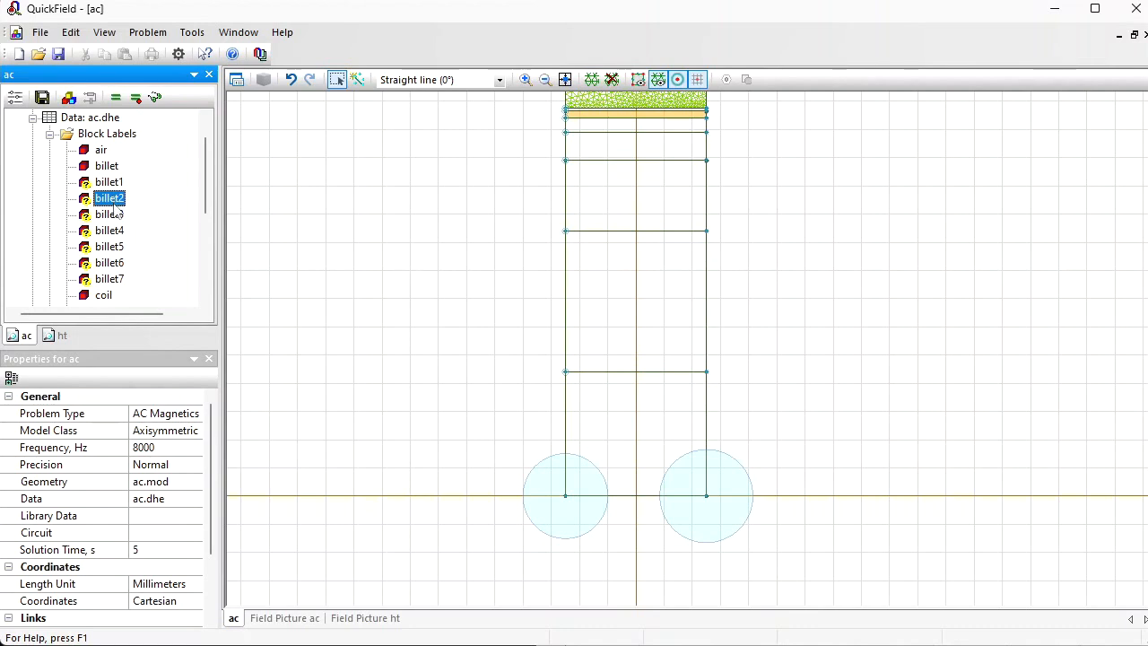
left_click(111, 214)
left_click(112, 230)
left_click(112, 246)
left_click(115, 263)
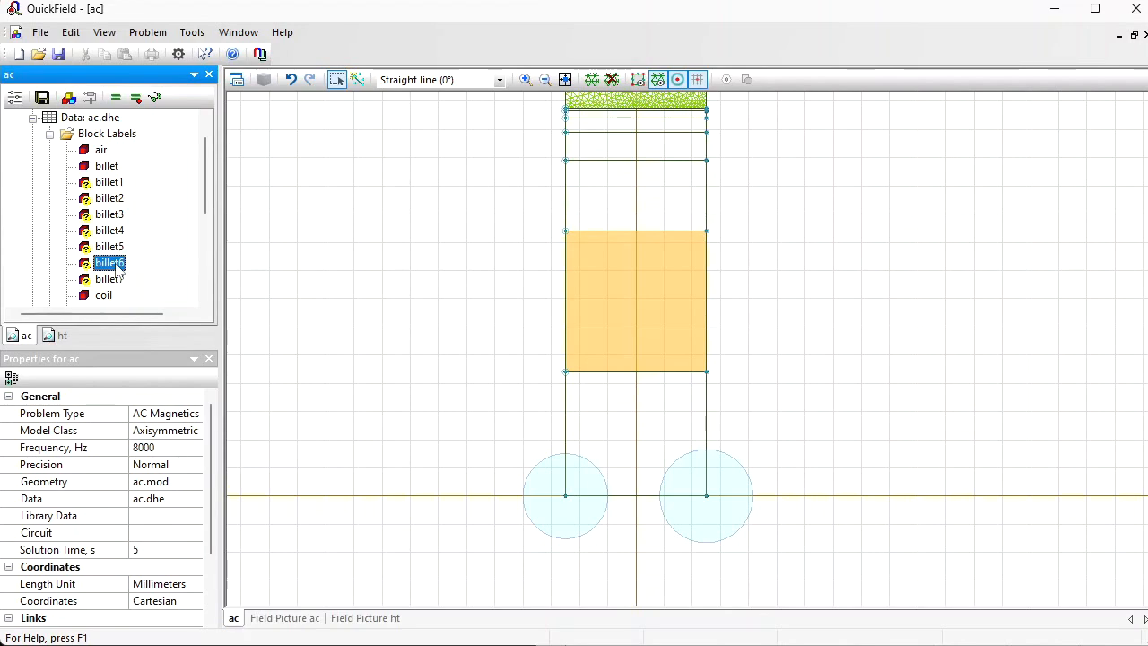
Step: Copy the billet block label in the ac problem and paste it seven times, producing billet (2) to billet (8)
left_click(105, 167)
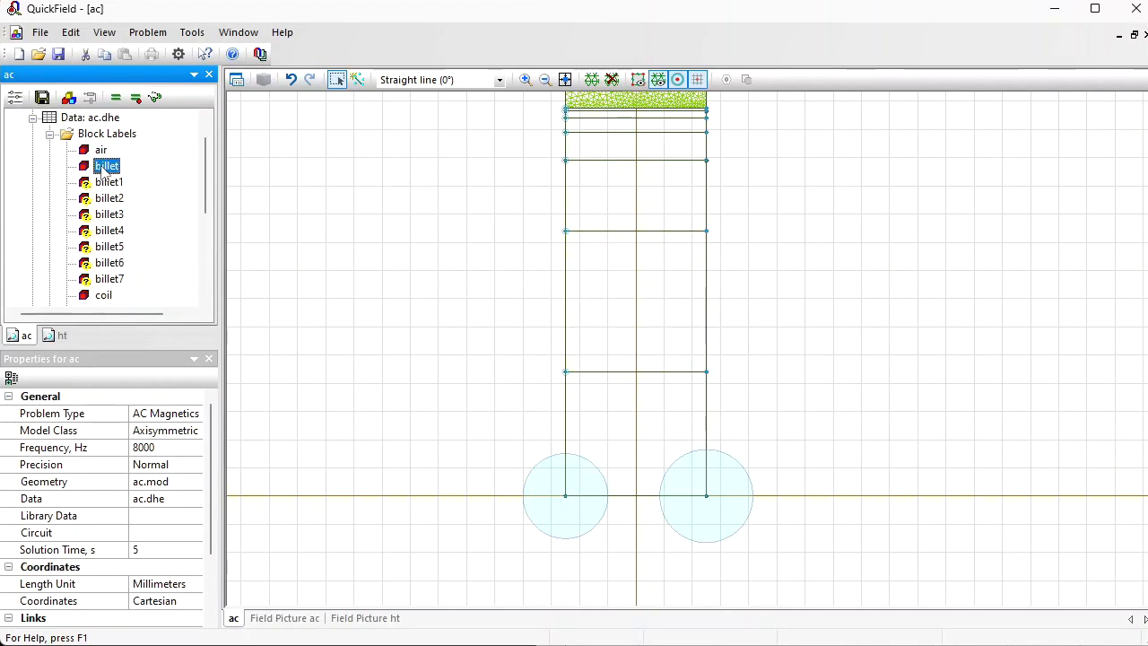
right_click(105, 167)
left_click(135, 213)
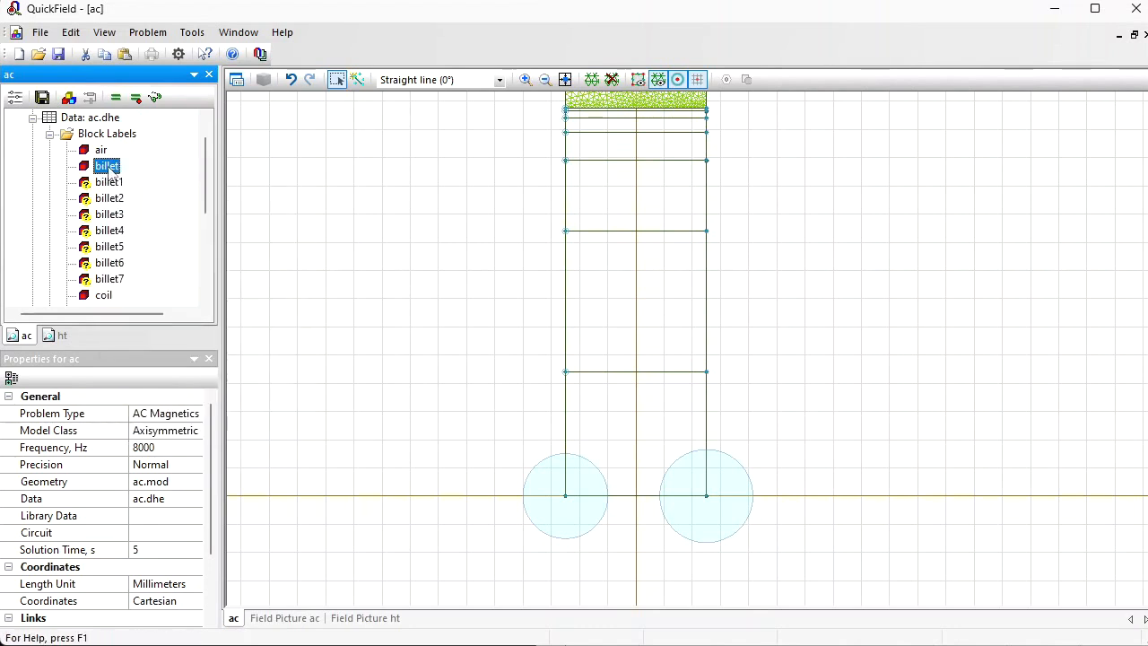
right_click(106, 170)
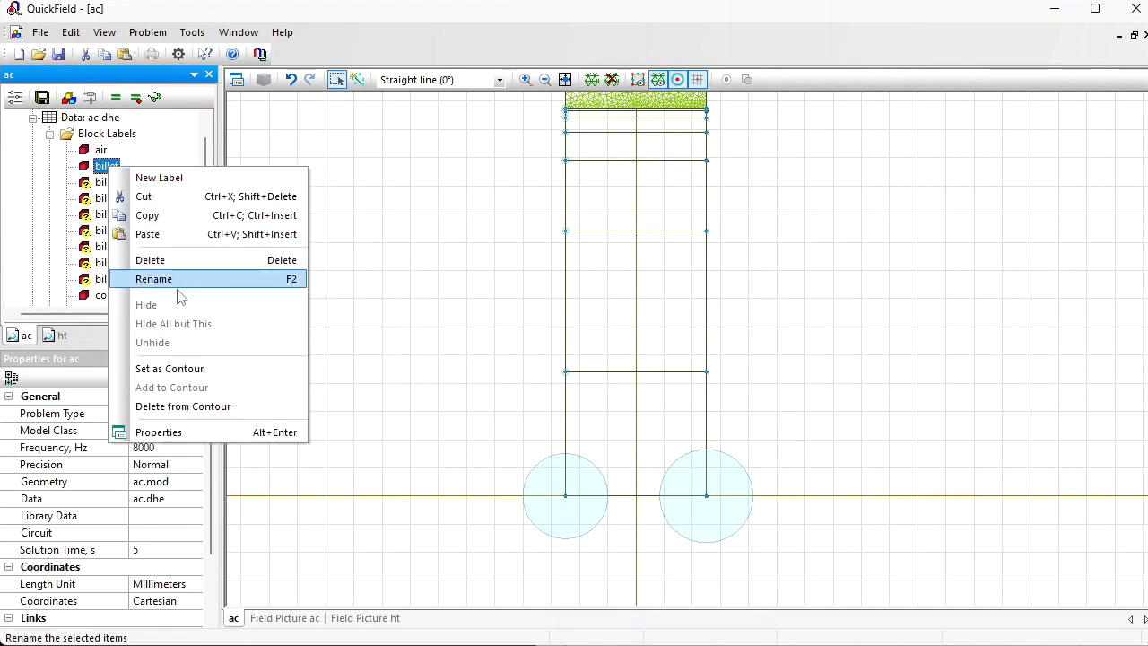
left_click(166, 235)
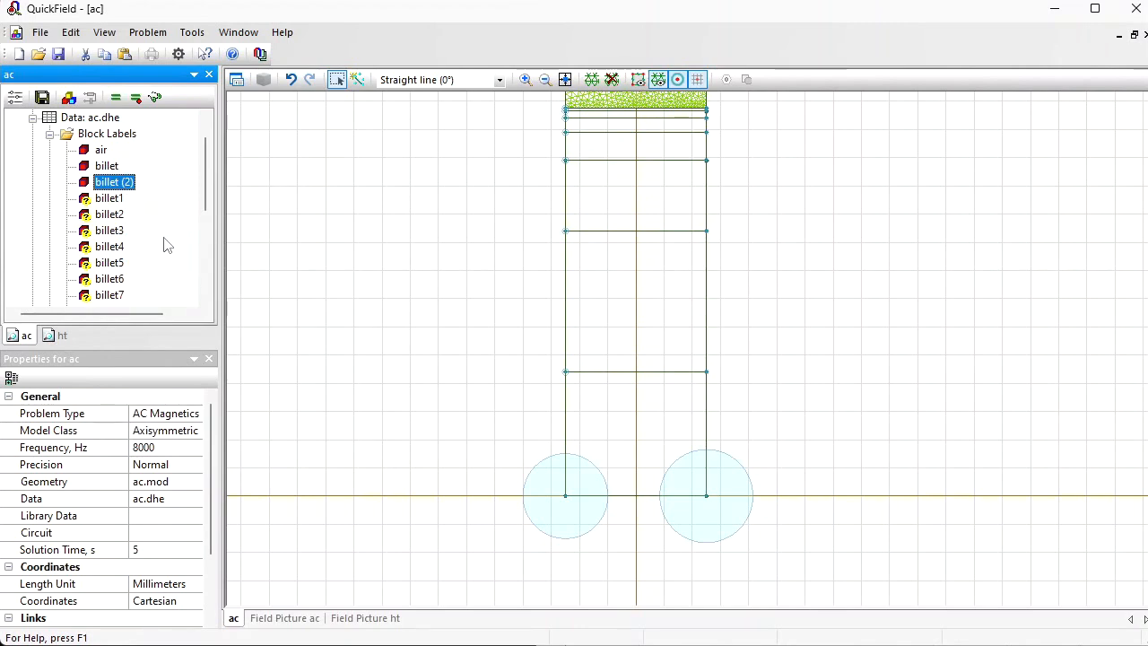
key("ctrl+v")
key("ctrl+v")
key("ctrl+v")
key("ctrl+v")
key("ctrl+v")
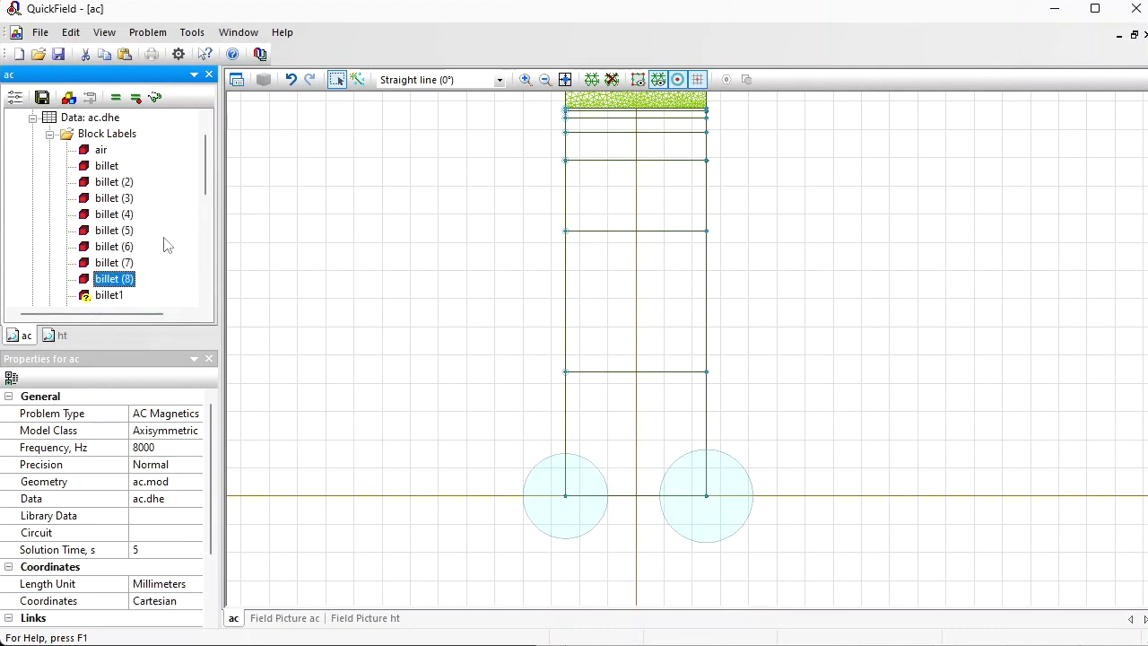
Step: Rename the billet (2) block label in the ac problem as billet2
key("Up")
key("Up")
key("Up")
key("Up")
key("Up")
key("Up")
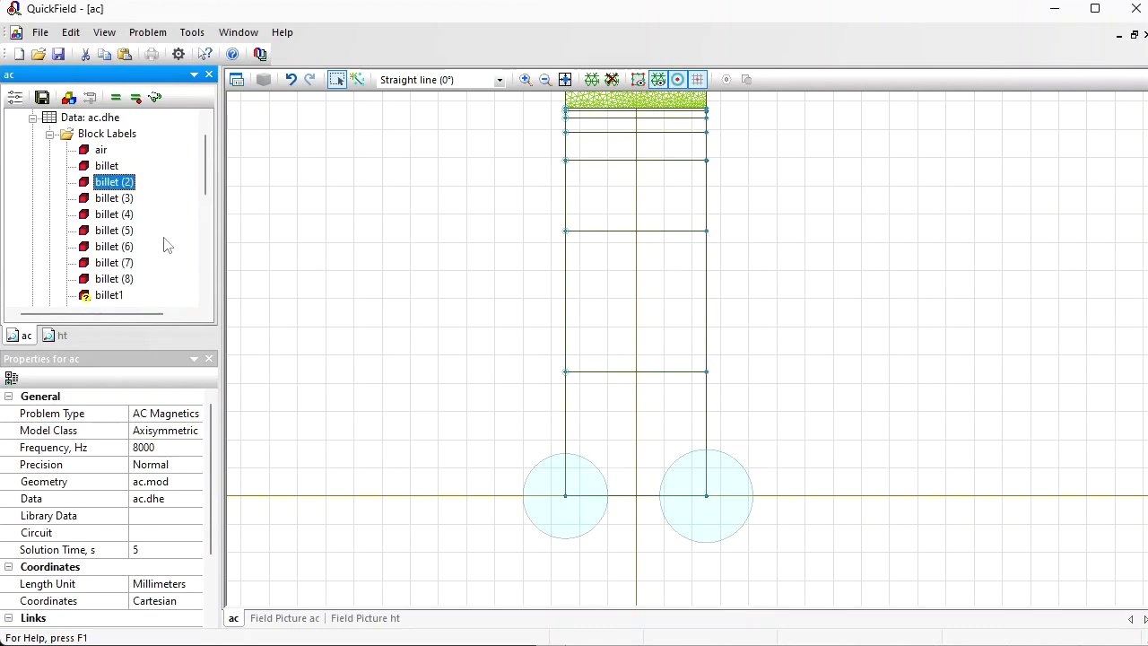
key("F2")
key("Escape")
key("BackSpace")
key("BackSpace")
key("BackSpace")
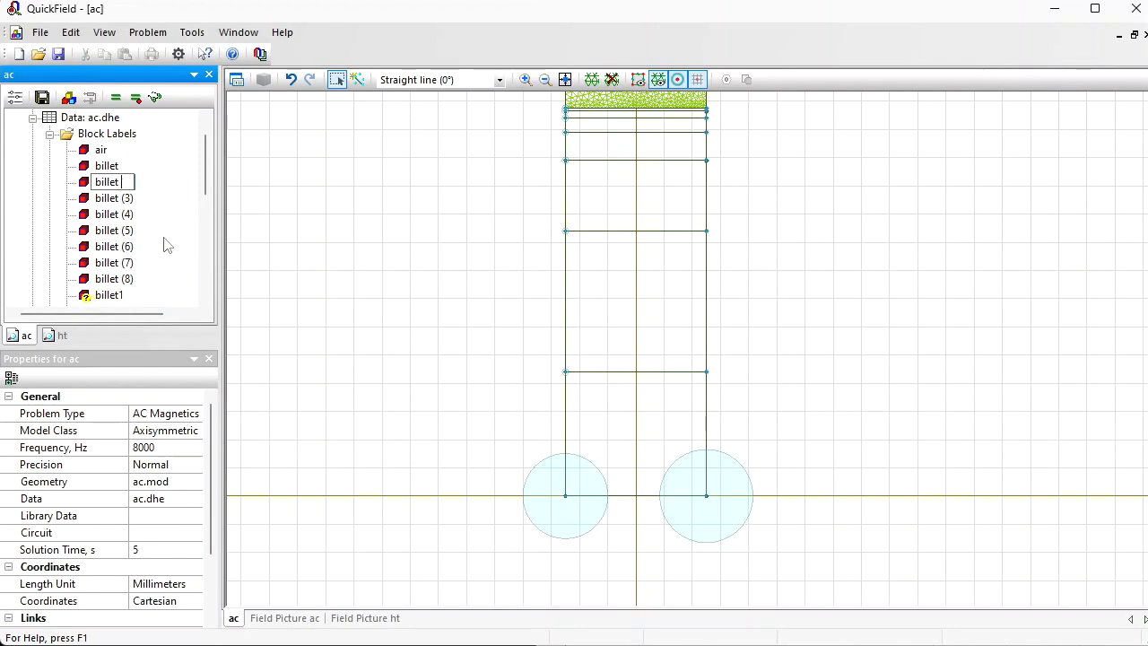
key("Return")
Step: Delete the surplus billet (8) block label from the ac problem
key("Up")
key("Up")
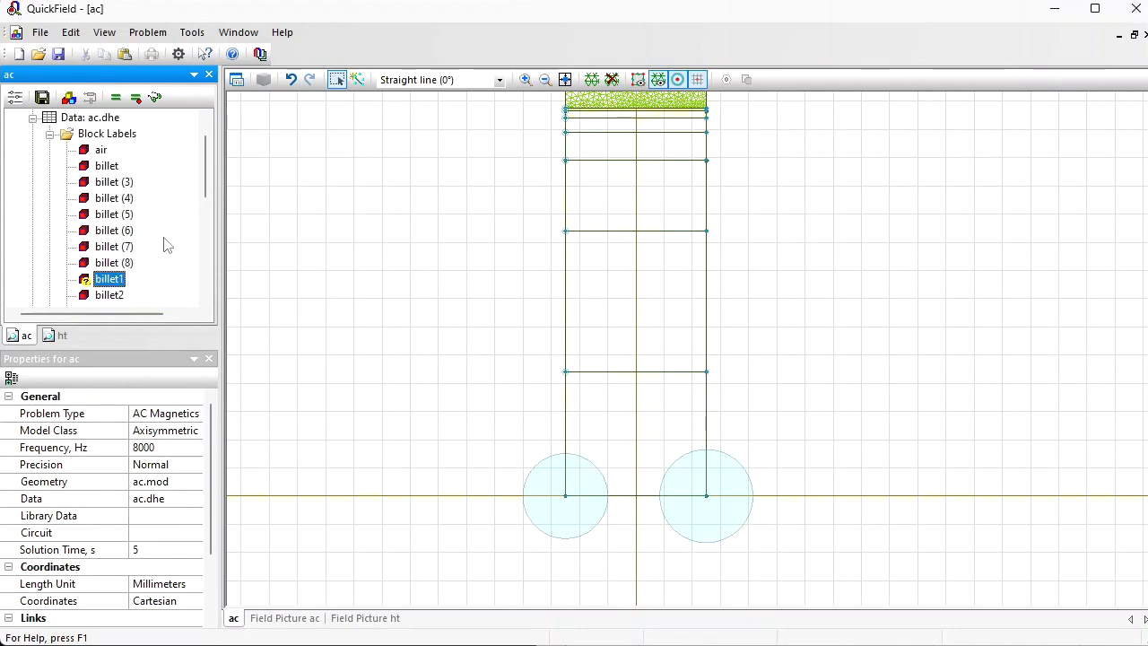
key("Delete")
Step: Rename the billet (7) block label in the ac problem as billet7
key("Up")
key("F2")
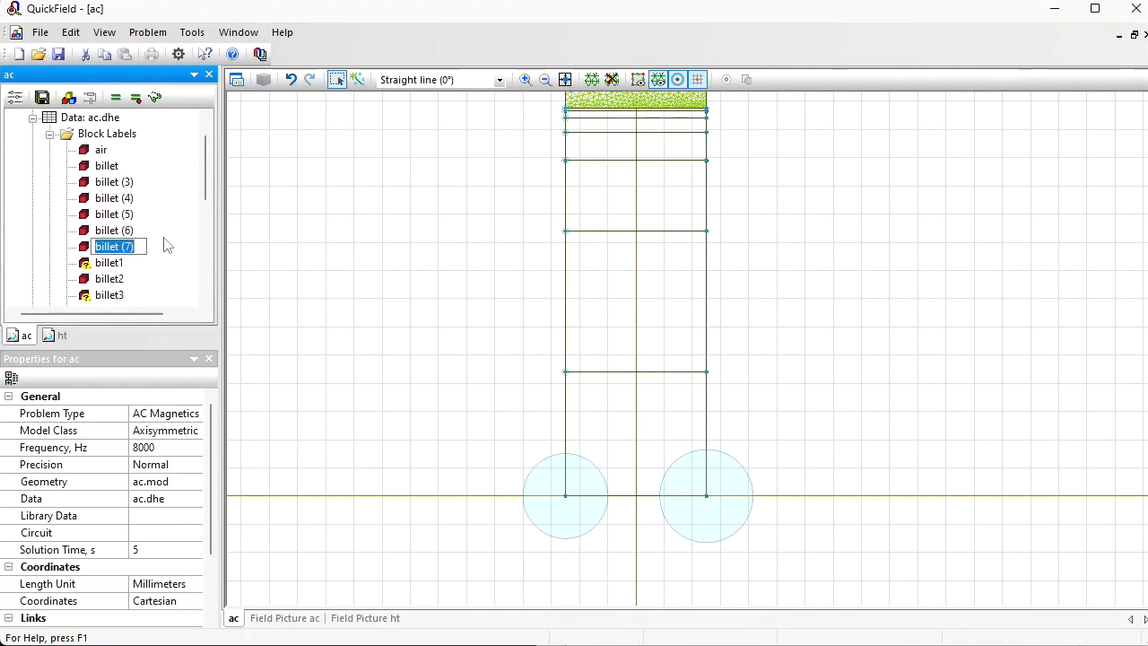
key("End")
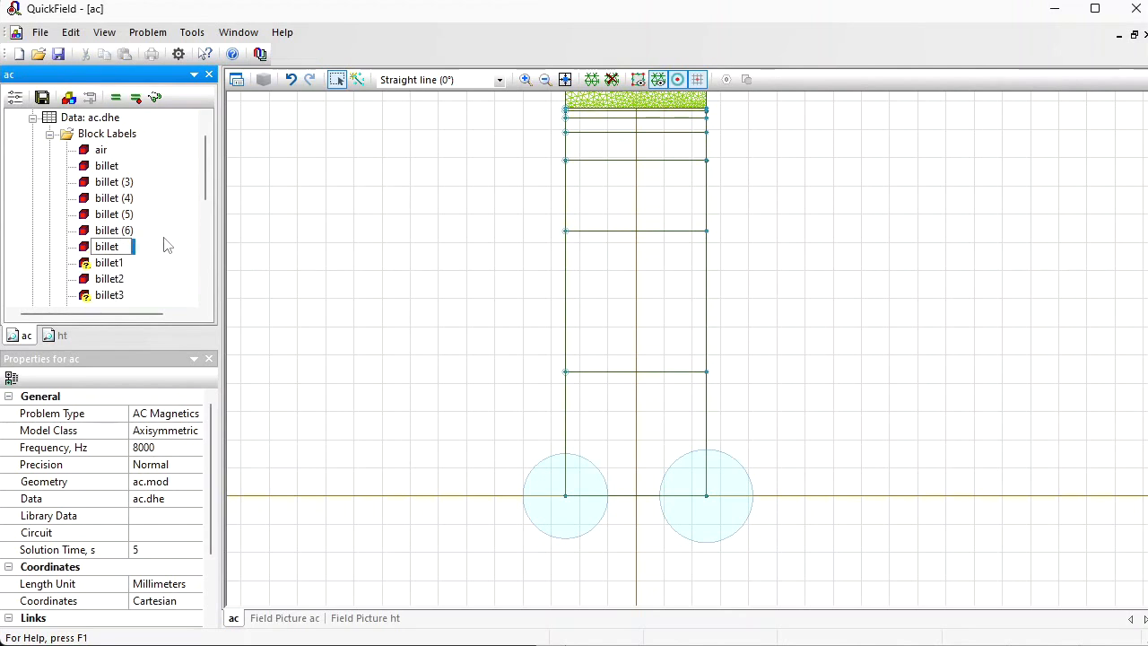
type("7")
key("Return")
Step: Rename the billet (6) block label in the ac problem as billet6
key("Up")
key("Up")
key("Up")
key("Up")
key("Up")
key("Up")
key("Up")
key("Up")
key("Down")
key("F2")
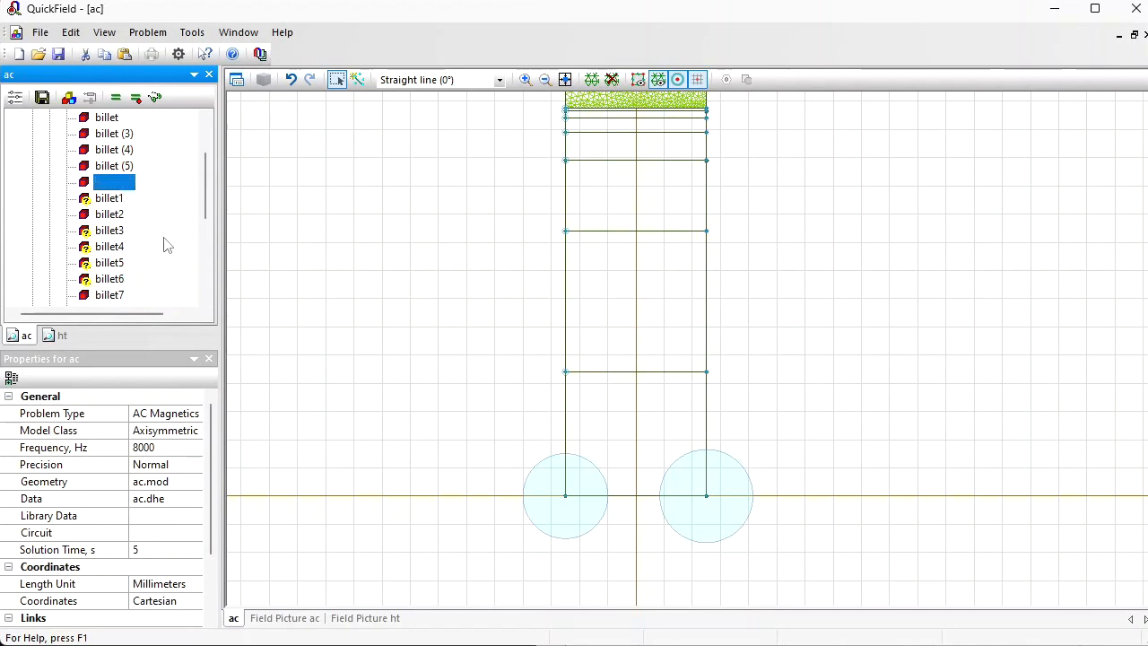
key("End")
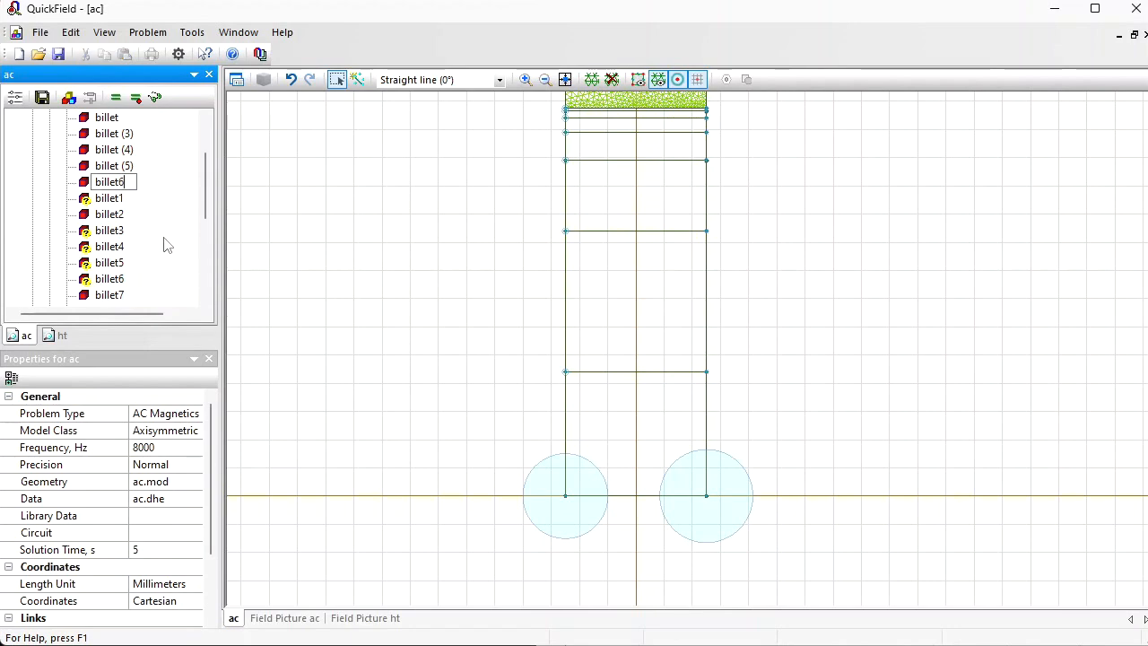
key("Return")
Step: Rename the billet (5) block label in the ac problem as billet5
key("Up")
key("Up")
key("Up")
key("Up")
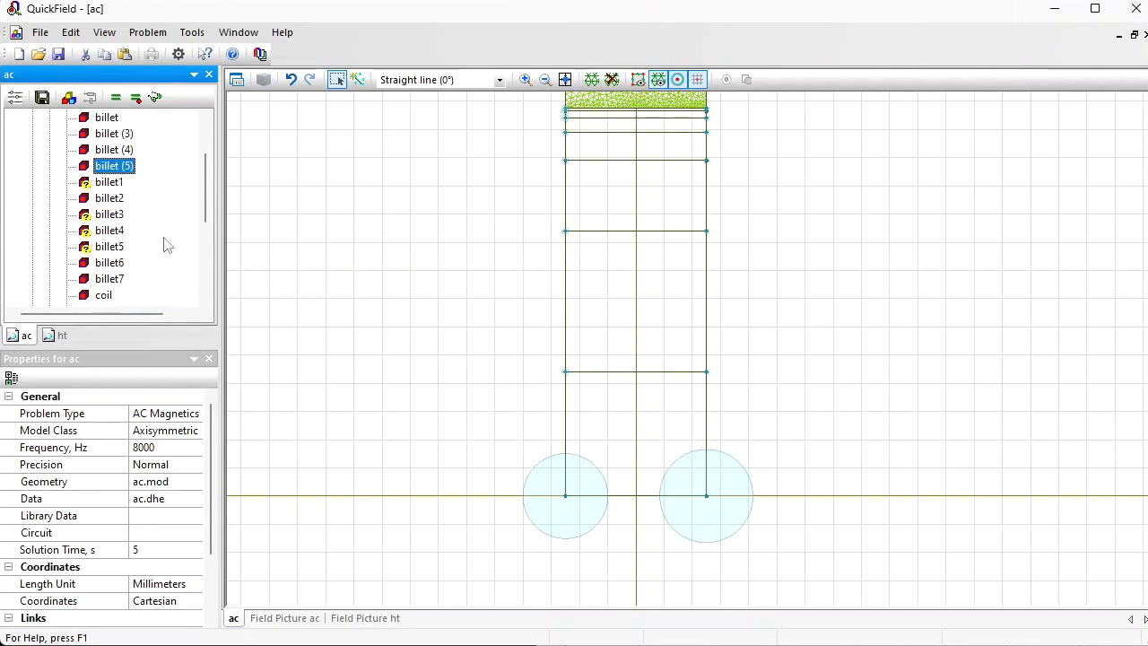
key("F2")
key("End")
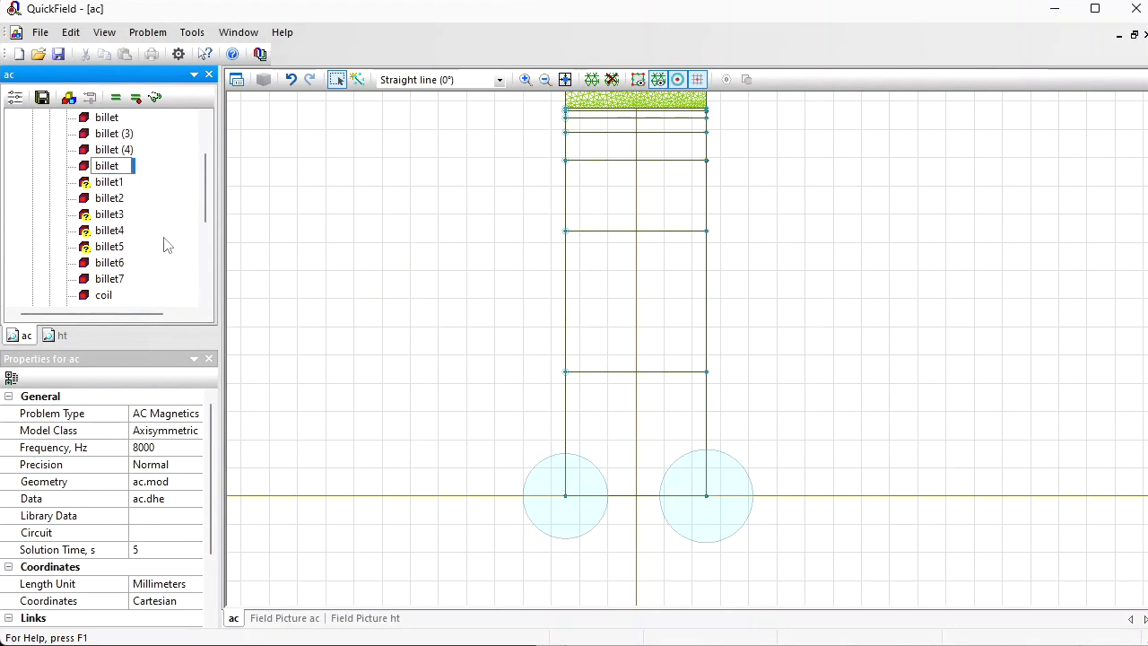
type("5")
key("Return")
Step: Rename the billet (4) block label in the ac problem as billet4
key("Up")
key("Up")
key("Up")
key("Up")
key("Up")
key("F2")
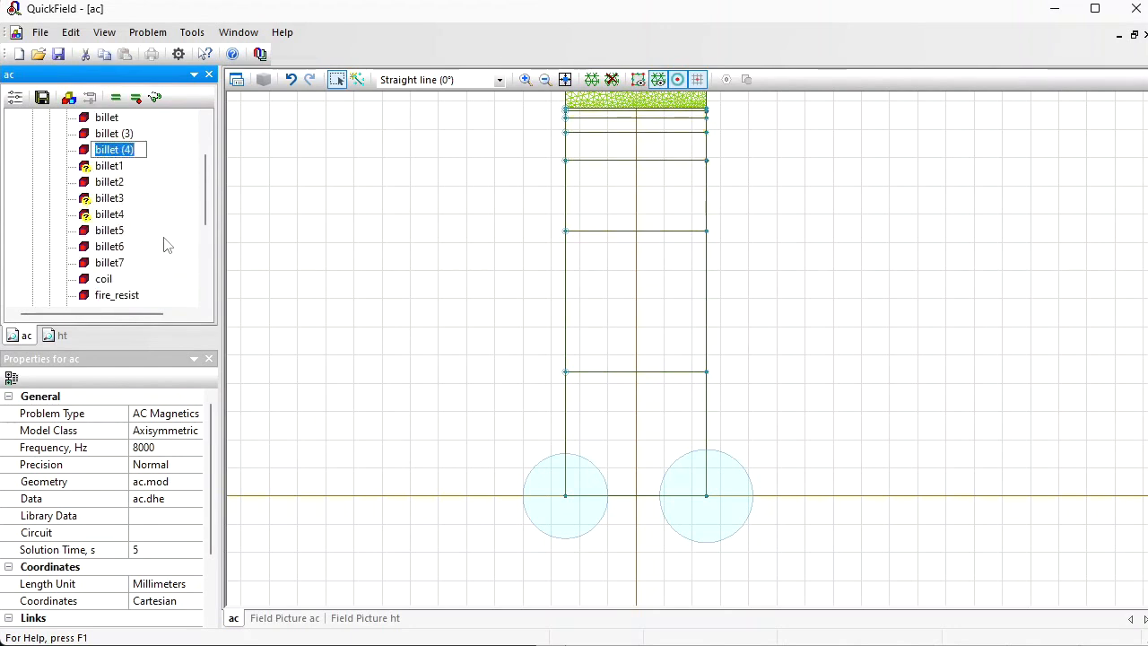
key("End")
type("4")
key("Return")
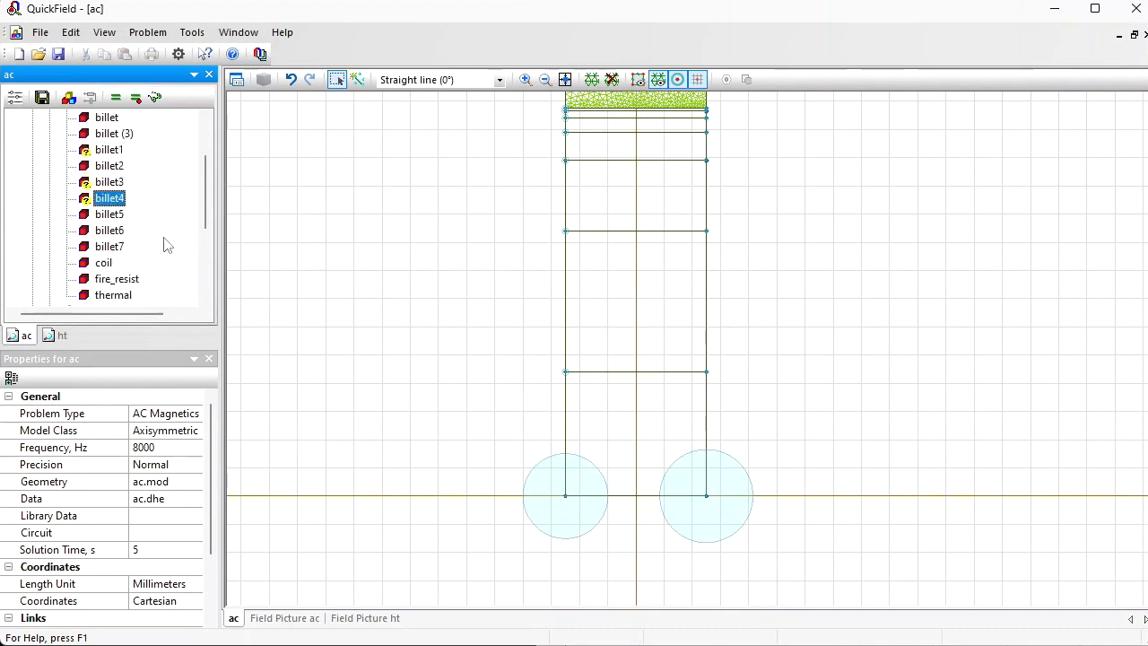
Step: Rename the billet (3) block label in the ac problem as billet3
key("Up")
key("Up")
key("Up")
key("Up")
key("F2")
key("End")
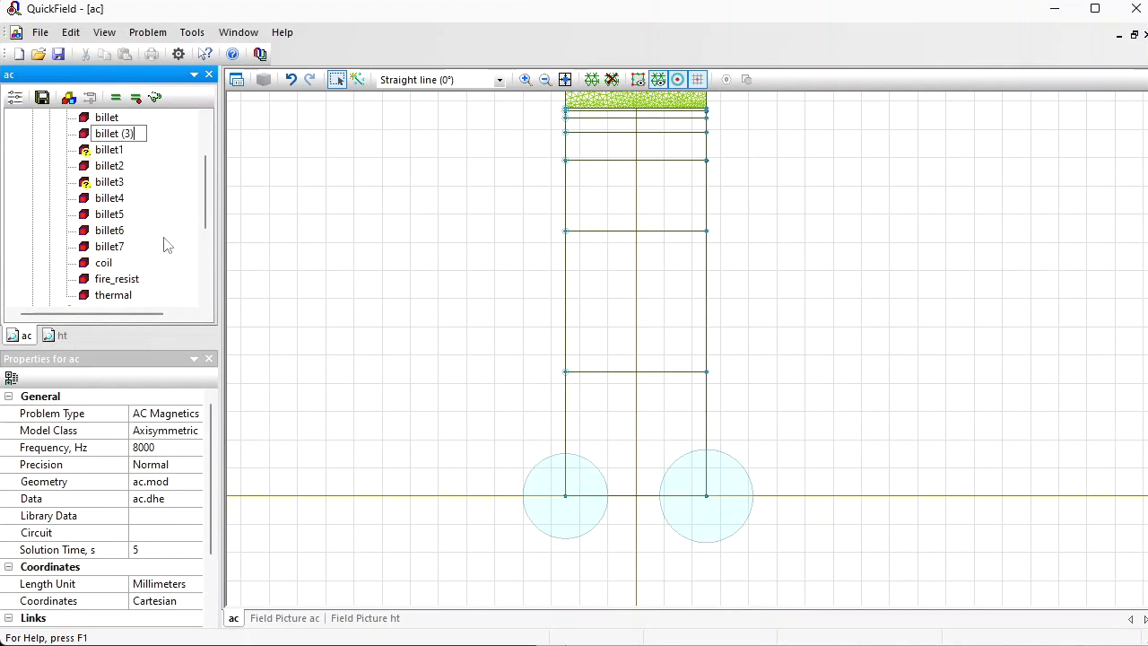
type("3")
key("Return")
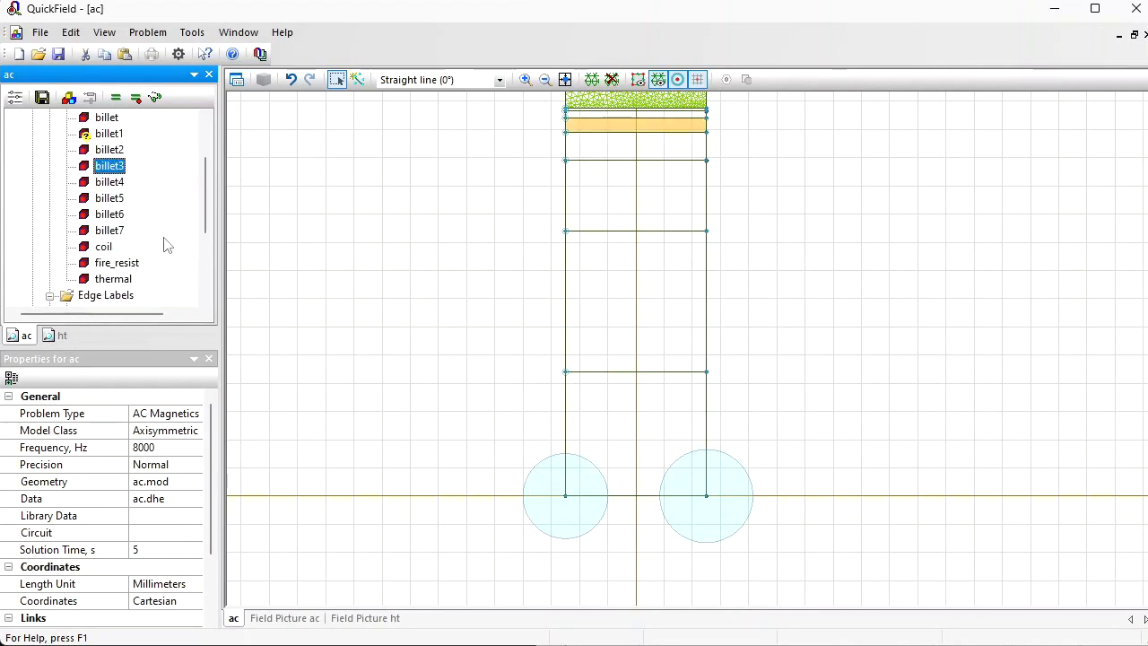
Step: Rename the original billet block label in the ac problem as billet1
key("Up")
key("Up")
key("Up")
key("F2")
key("End")
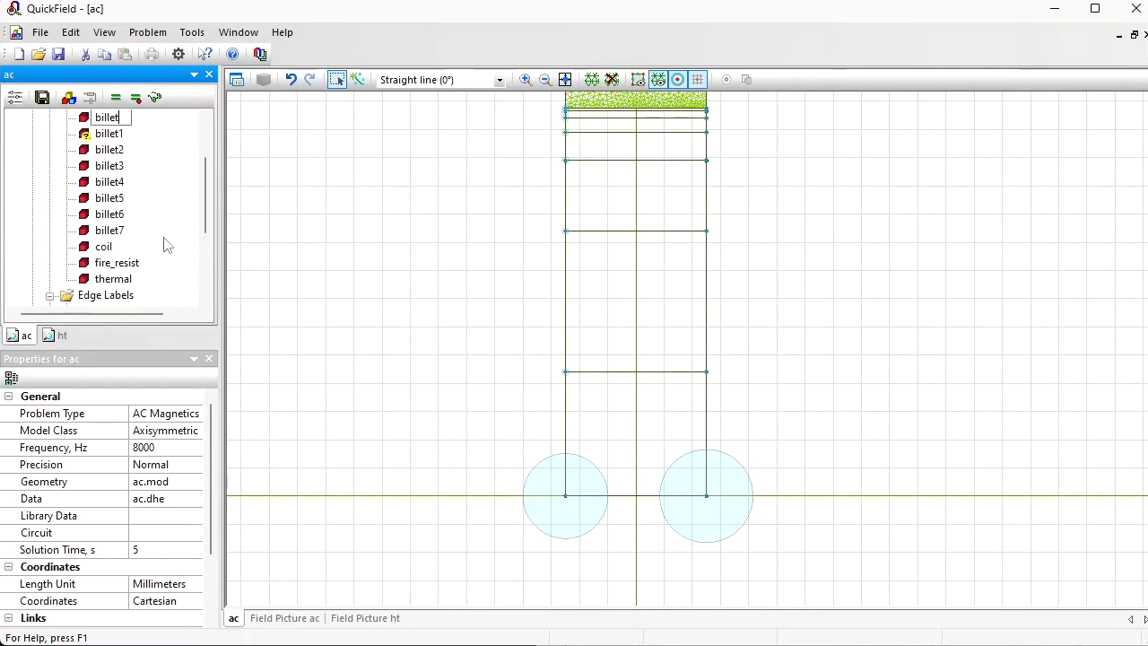
key("Return")
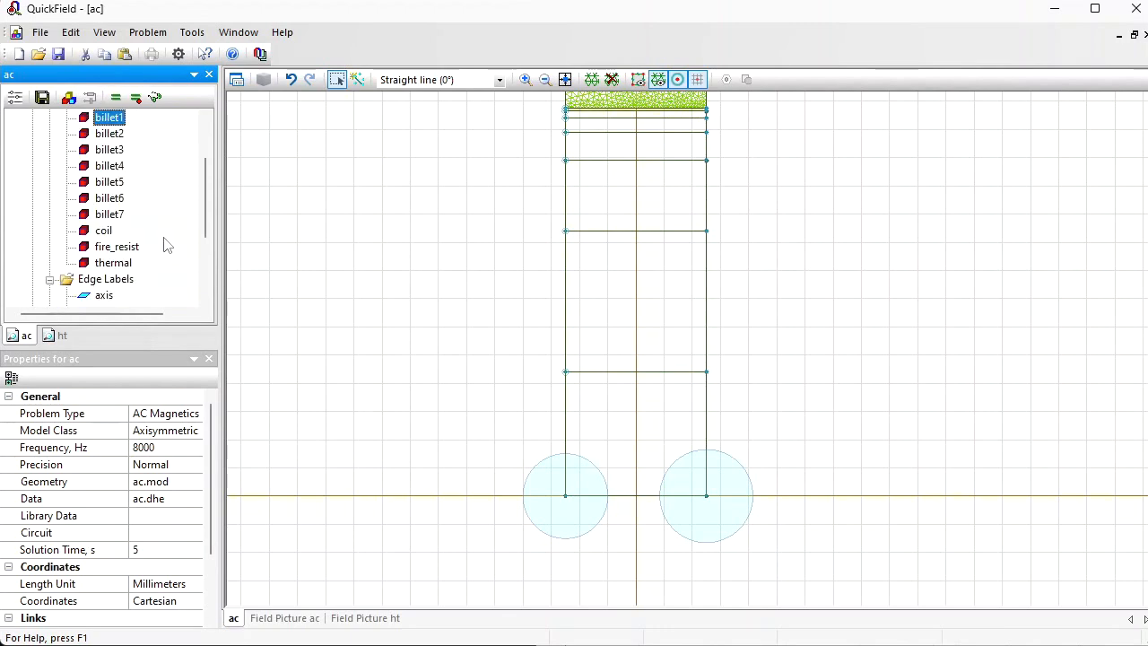
Step: Check the renamed ac billet labels by highlighting their layers in the model and viewing the properties of billet1 and billet2
key("Down")
key("Down")
key("Down")
key("Down")
key("Down")
key("Up")
key("Up")
key("Up")
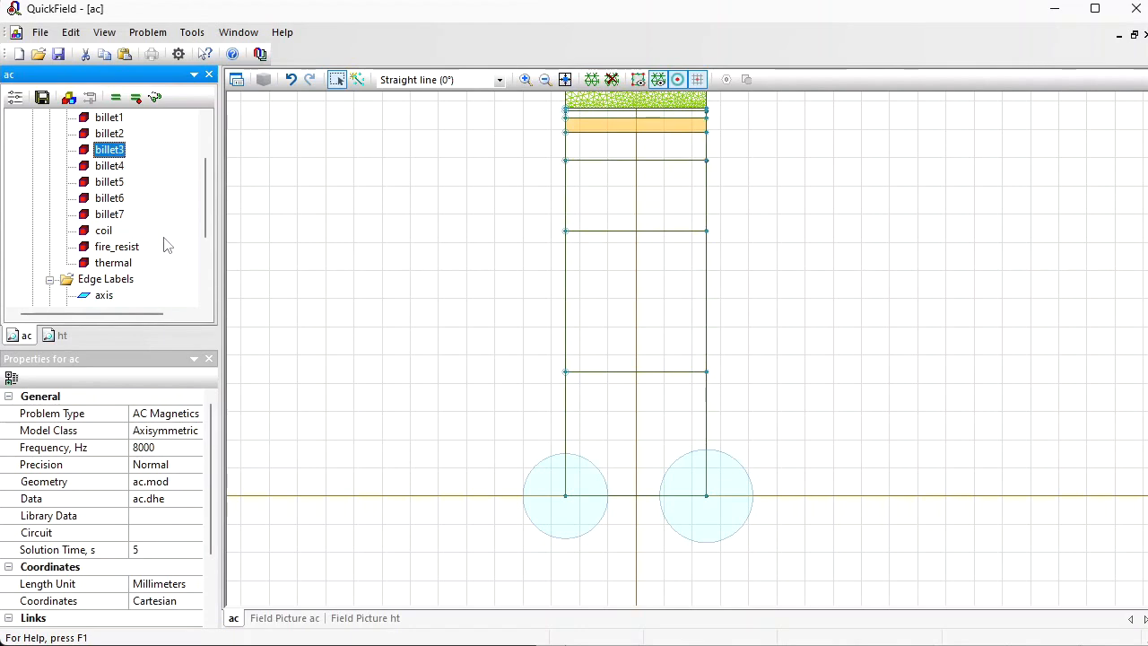
key("Up")
key("Up")
key("Return")
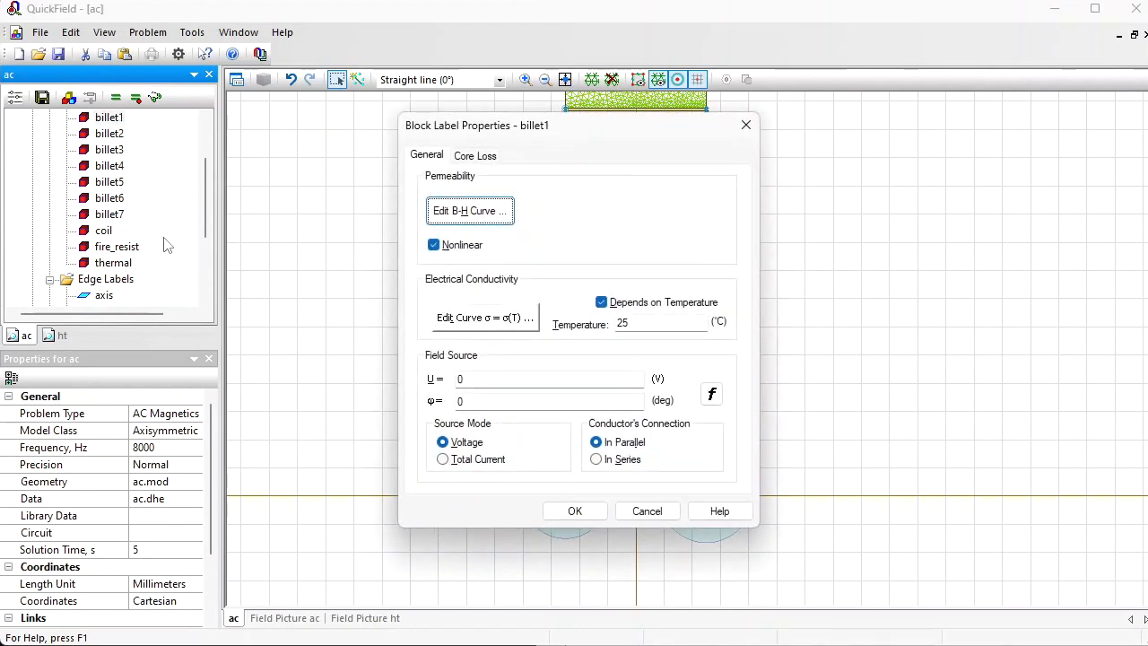
key("Escape")
key("Down")
key("Return")
key("Escape")
key("Down")
key("Down")
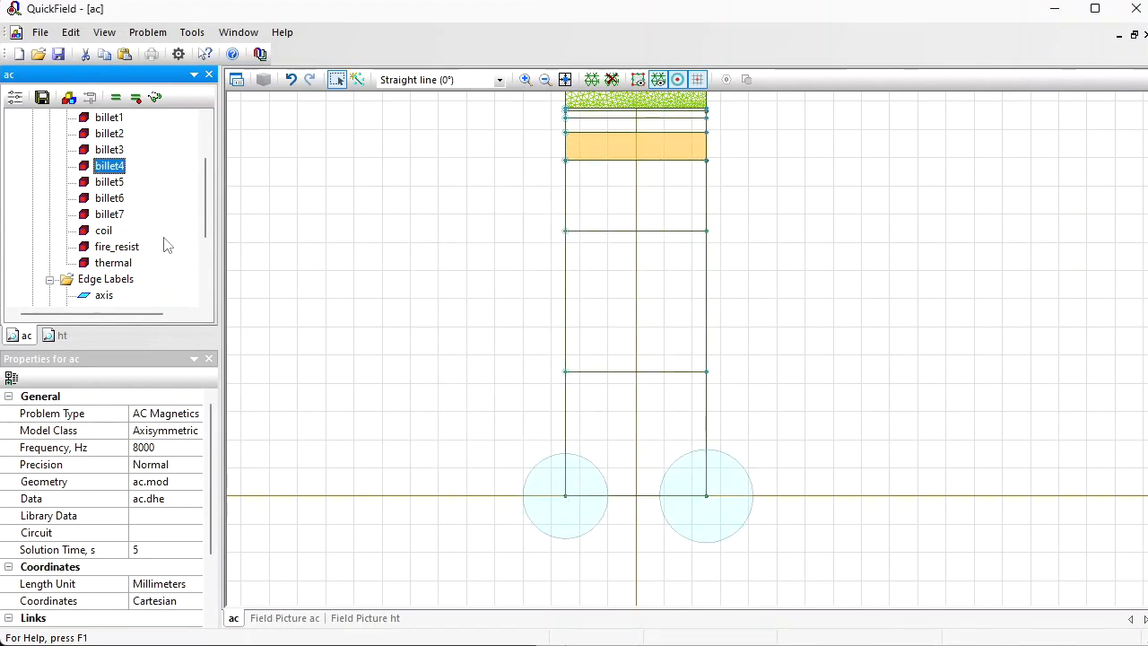
Step: Build the mesh in the unmeshed billet layers and solve the ac problem, showing its results
left_click(425, 316)
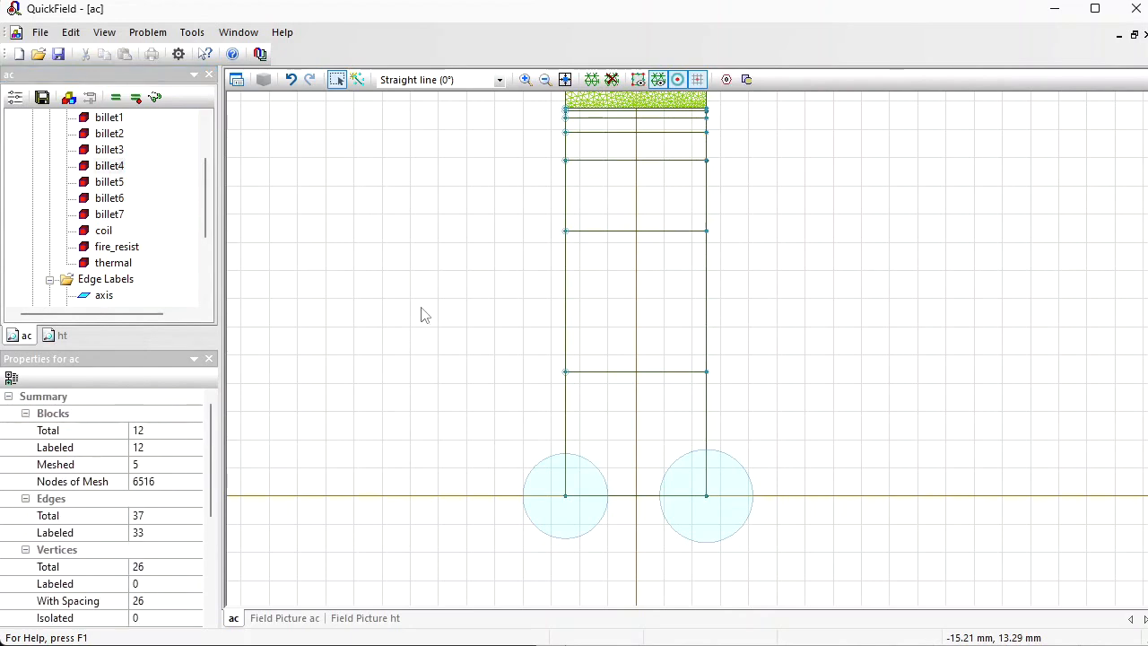
left_click(592, 81)
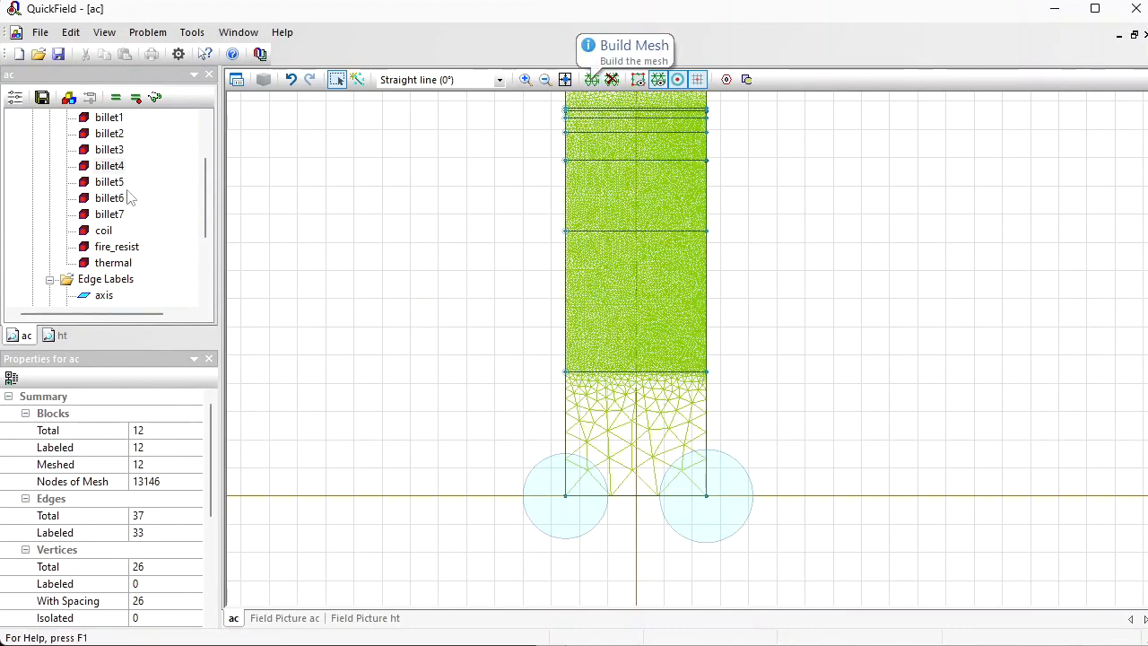
left_click(121, 101)
key("Return")
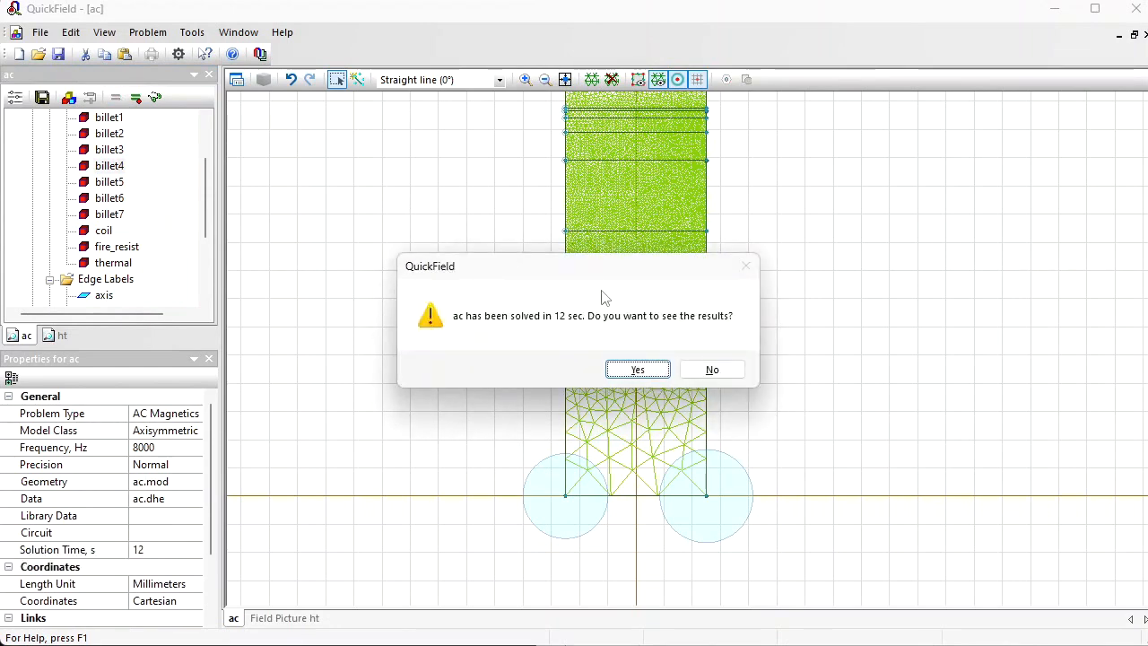
left_click(638, 370)
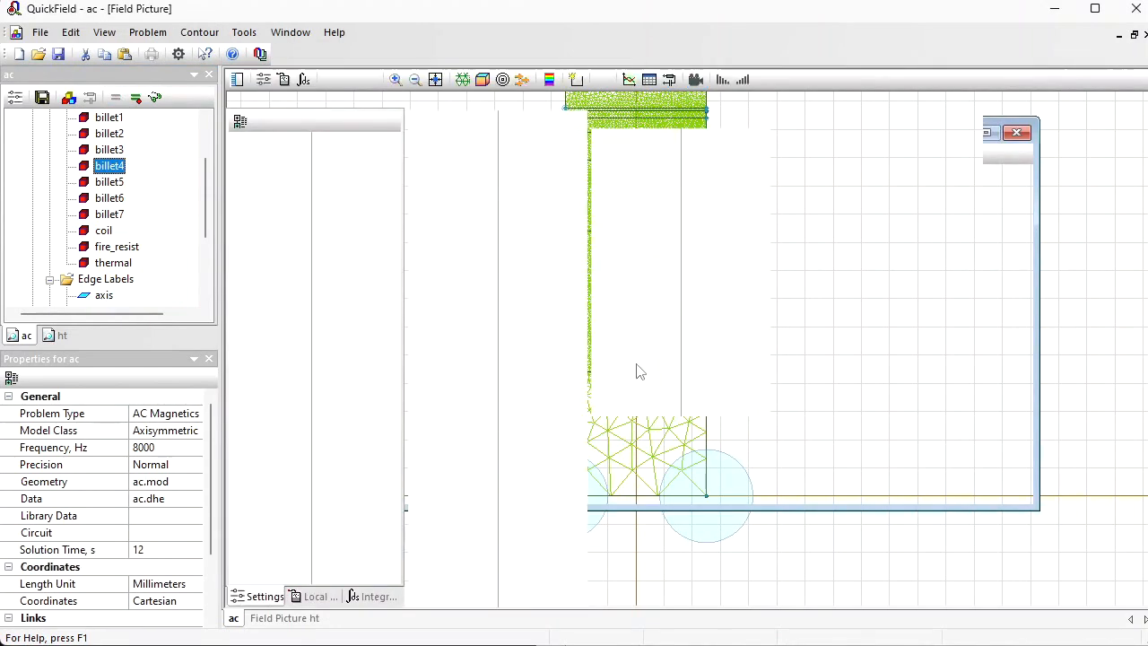
Step: Start a contour in the ac field picture from the three outermost billet layers, billet1, billet2 and billet3
left_click_drag(754, 491, 817, 579)
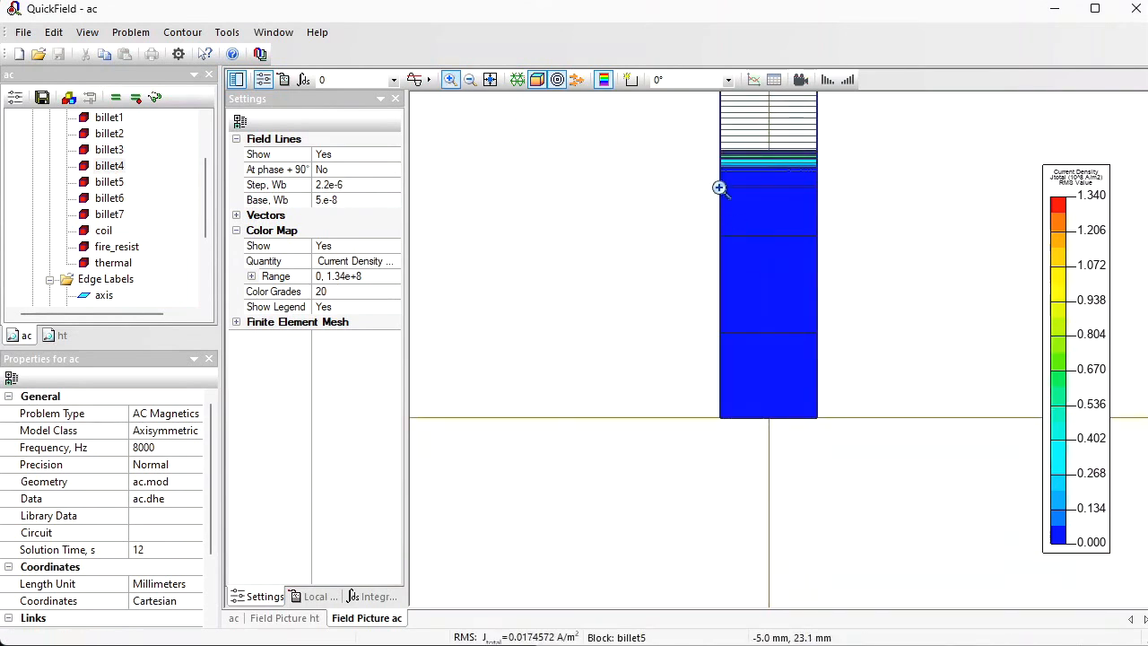
left_click_drag(716, 137, 778, 344)
left_click_drag(717, 108, 763, 185)
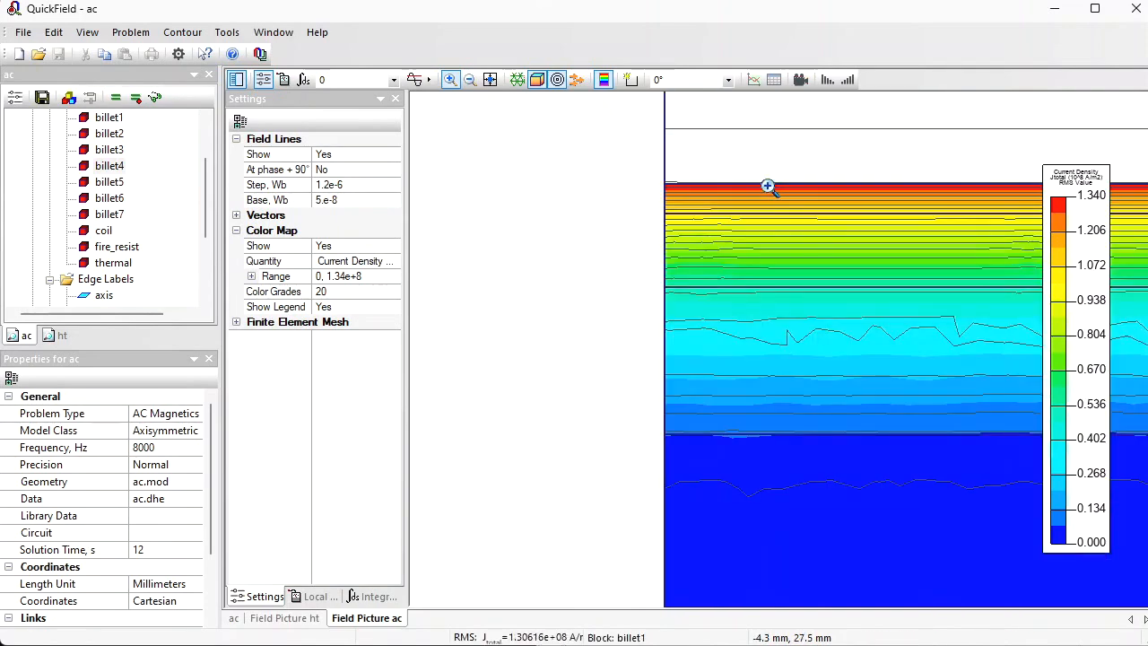
left_click(631, 79)
left_click(771, 202)
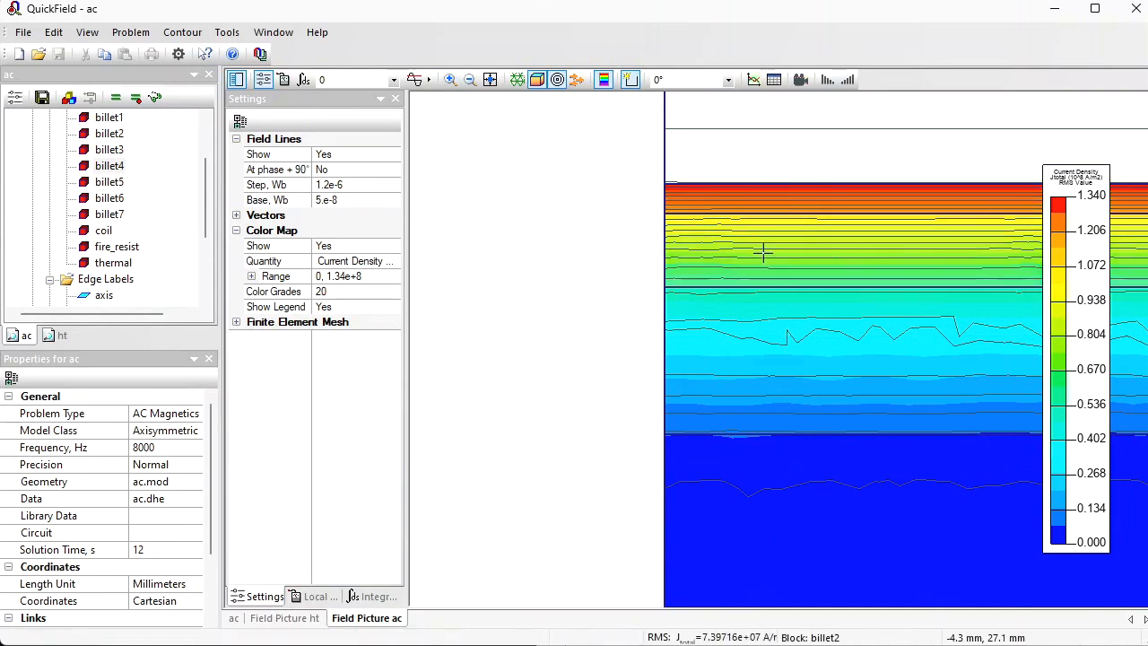
left_click(764, 252)
left_click(766, 349)
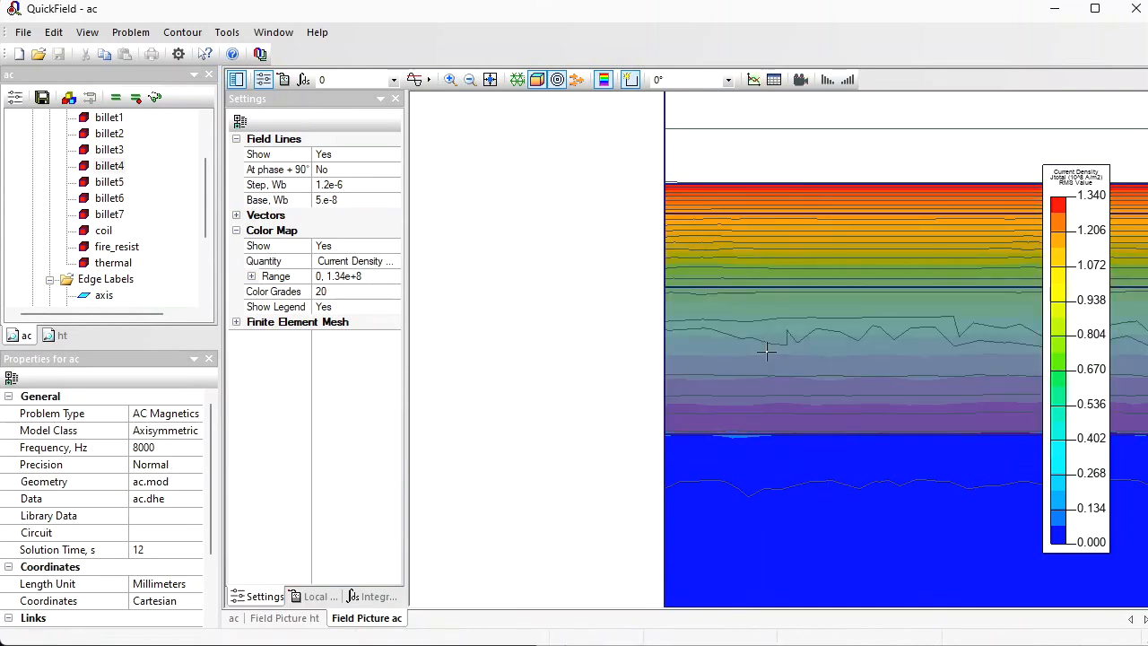
Step: Add the layers billet4 to billet7 to the contour and examine the Joule heat in the integral calculator
left_click(469, 80)
left_click(469, 80)
left_click(819, 499)
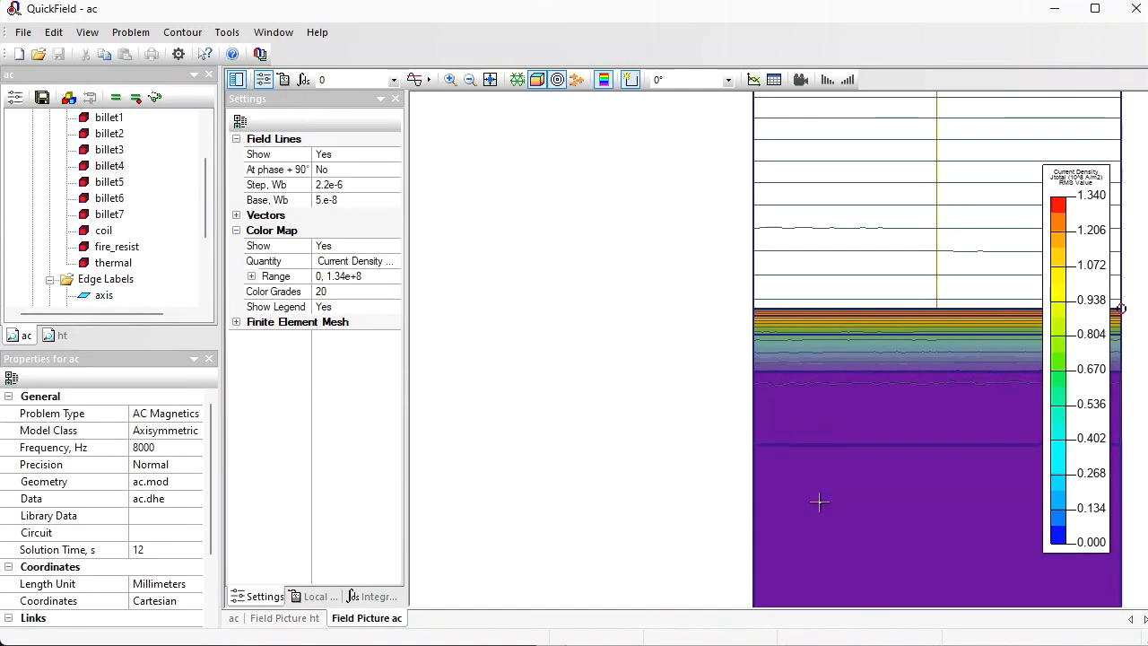
left_click(469, 80)
left_click(470, 80)
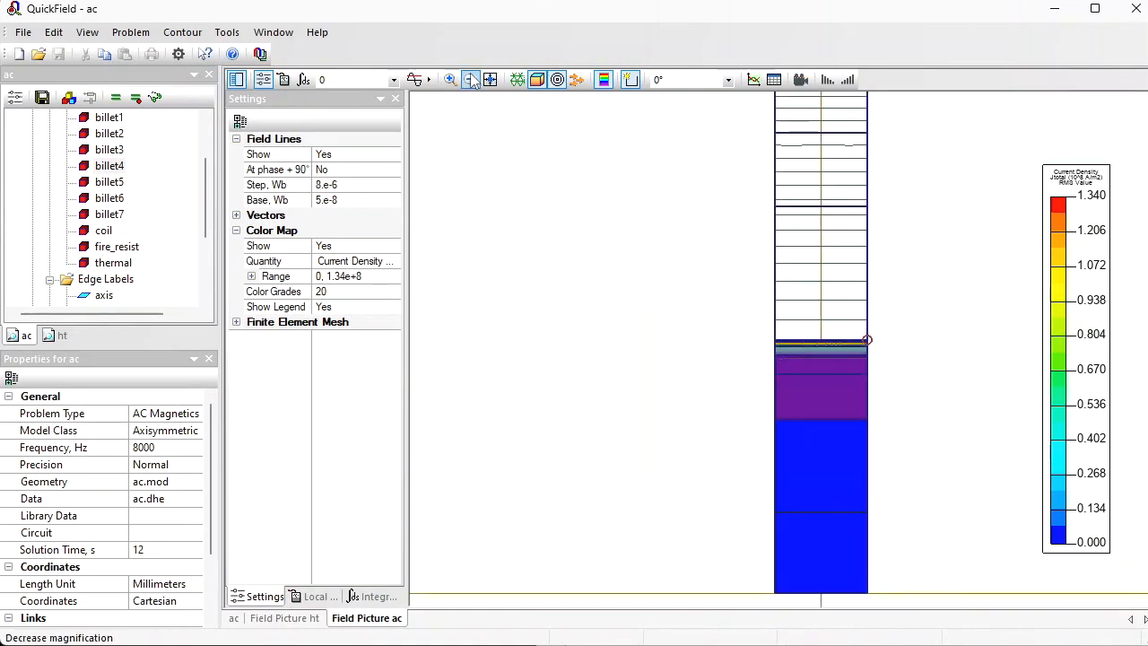
left_click(808, 455)
left_click(815, 526)
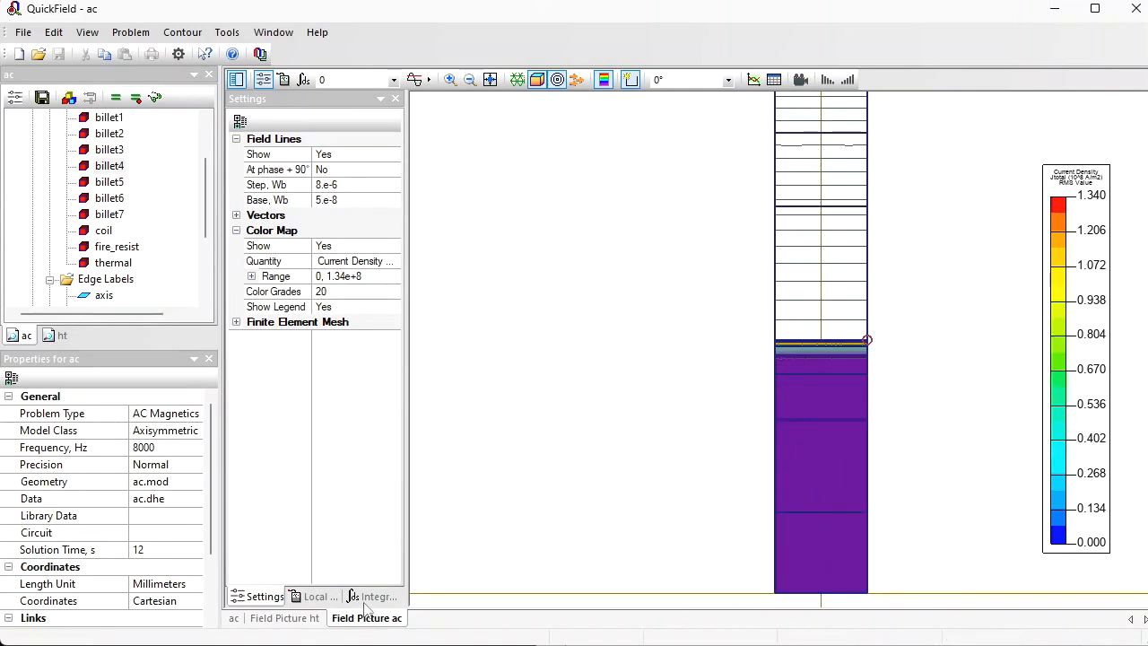
left_click(364, 600)
scroll(376, 341, "down", 6)
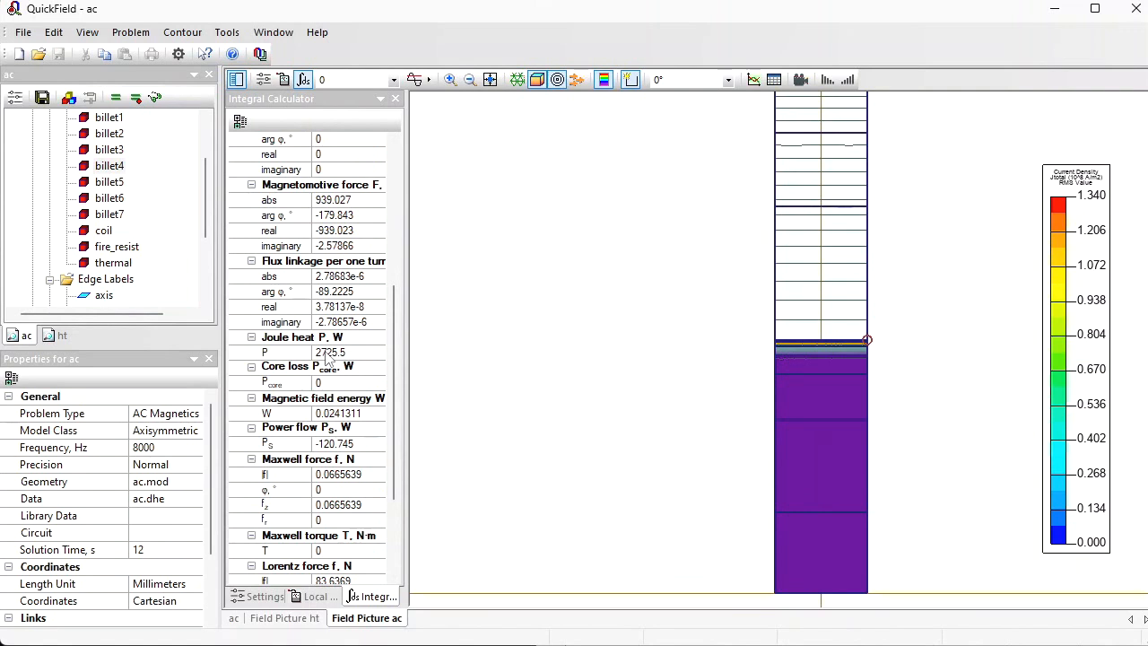
Step: Copy the billet block label in the ht problem and paste it repeatedly to create numbered copies
left_click(58, 337)
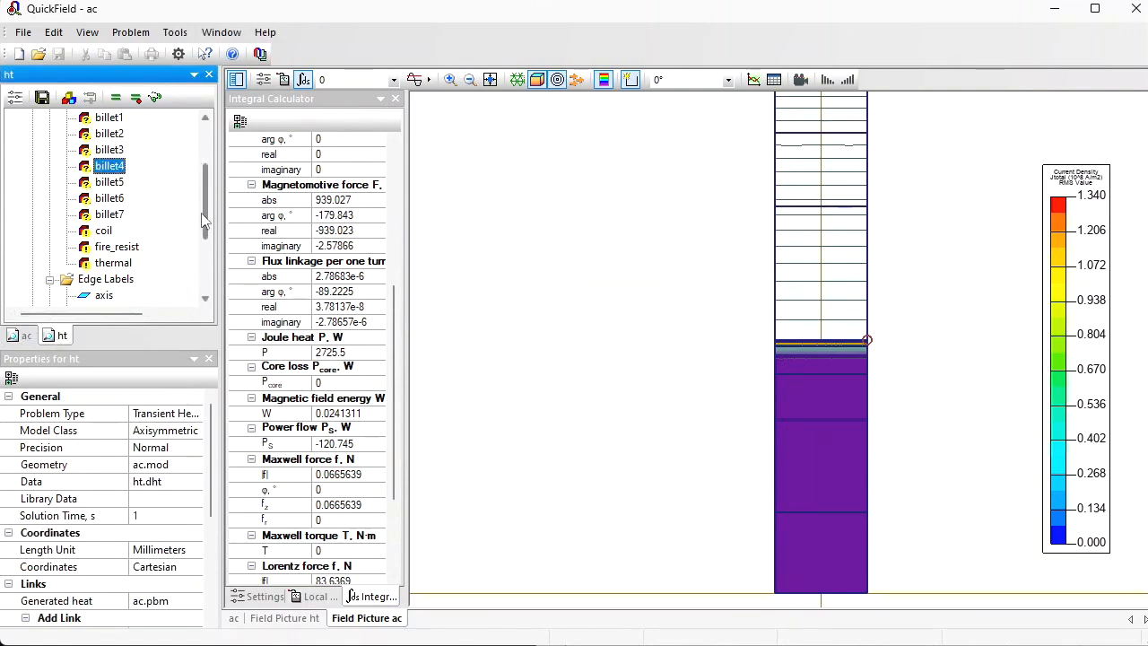
scroll(199, 224, "up", 1)
left_click(104, 153)
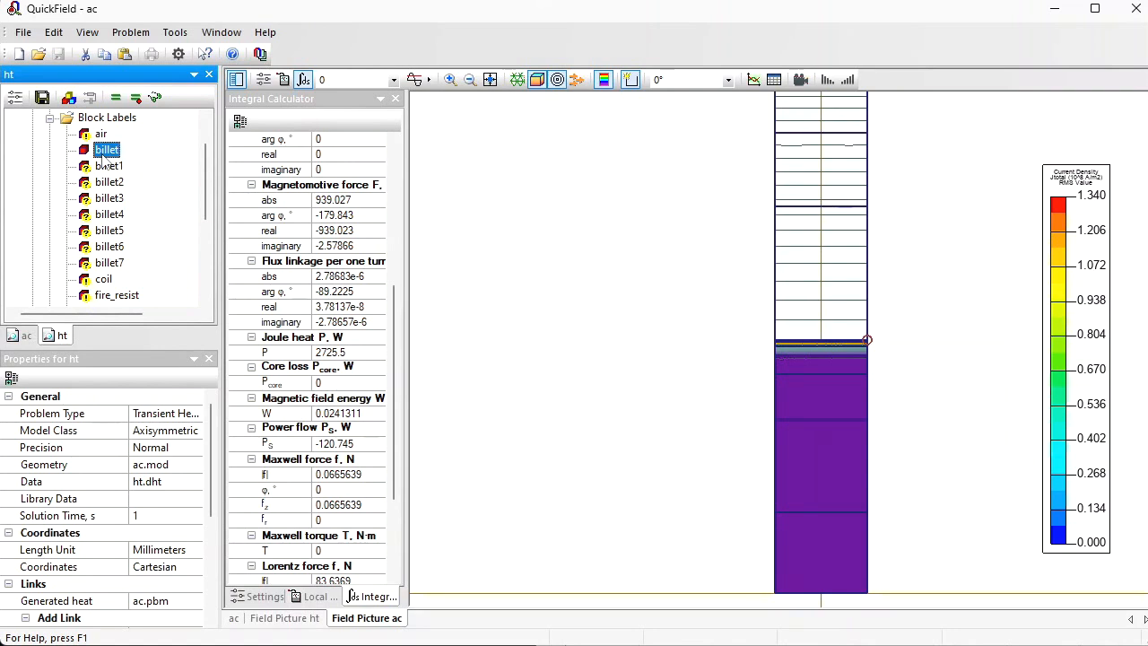
key("ctrl+v")
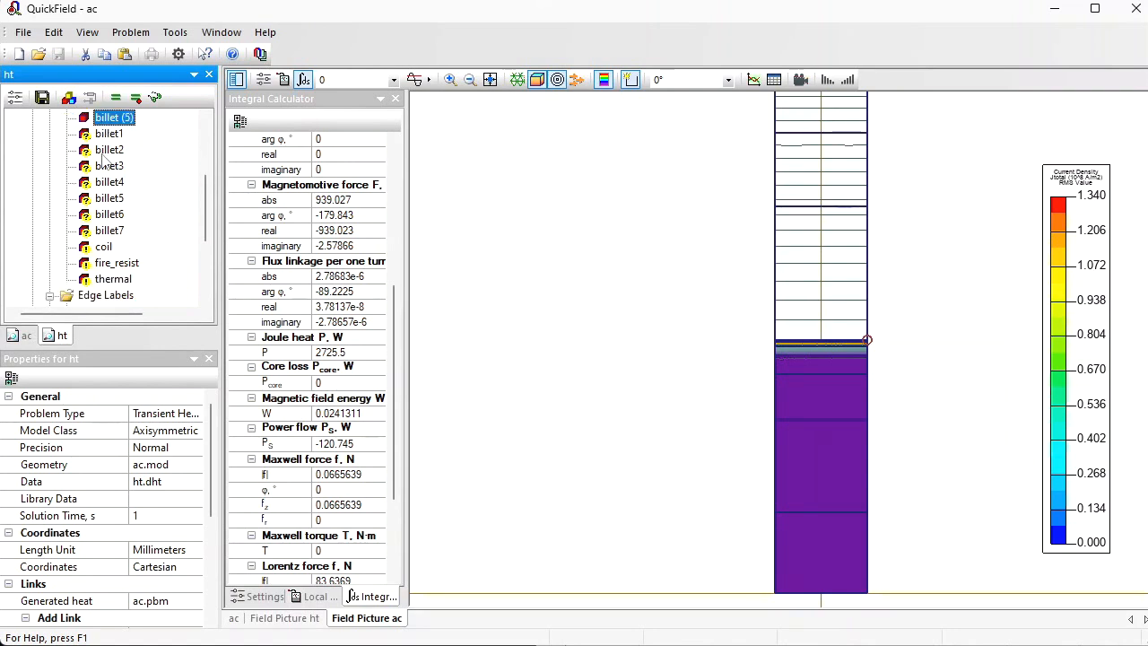
Step: Rename the last pasted billet copy in the ht problem as billet7
left_click_drag(205, 205, 205, 174)
key("F2")
key("End")
key("BackSpace")
key("BackSpace")
key("BackSpace")
key("BackSpace")
type("7")
key("Return")
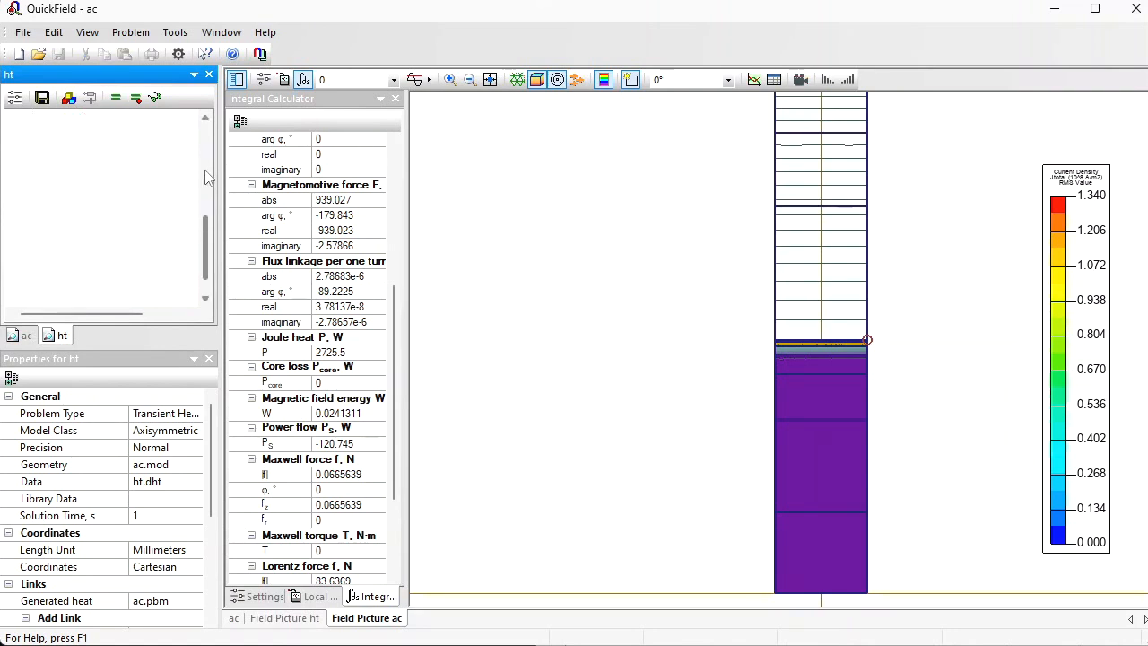
Step: Rename the next pasted billet copy in the ht problem as billet6
key("F2")
key("End")
key("BackSpace")
type("6")
key("Return")
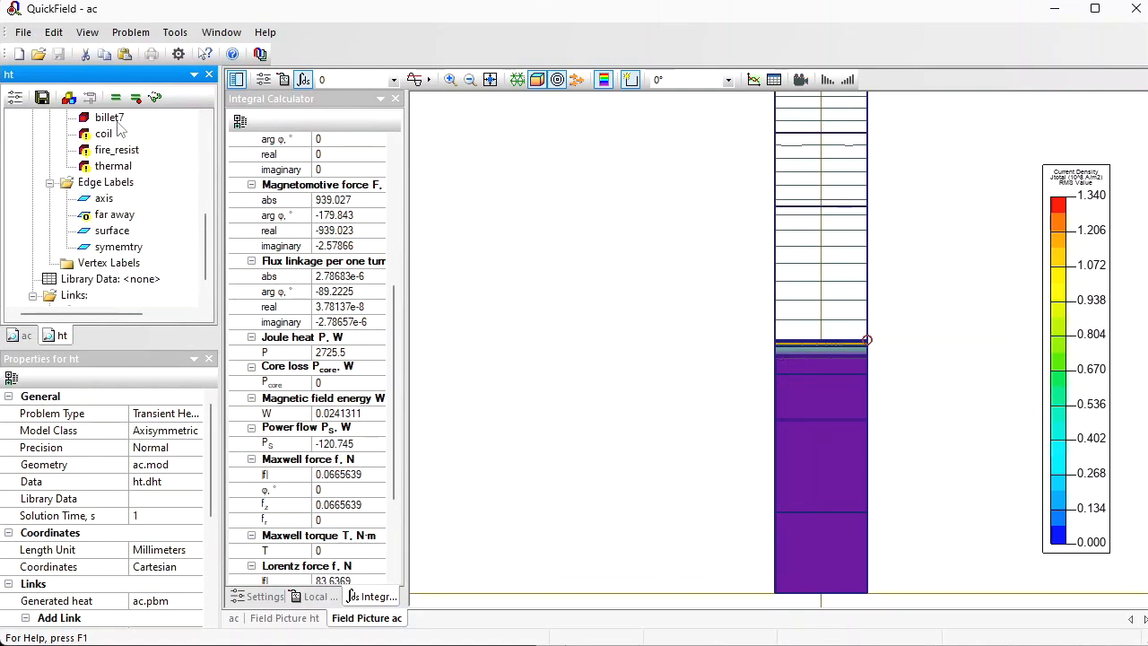
Step: Rename the next pasted billet copy in the ht problem as billet2
key("Up")
key("Up")
key("Up")
key("Up")
key("Up")
key("Up")
key("Up")
key("Up")
key("Up")
key("Up")
key("Up")
key("Down")
key("Down")
key("F2")
key("End")
key("BackSpace")
key("BackSpace")
key("BackSpace")
type("2")
key("Return")
Step: Rename another pasted billet copy in the ht problem as billet3
key("Up")
key("Up")
key("Up")
key("Up")
key("Up")
key("Up")
key("Up")
key("Up")
key("Up")
key("F2")
key("End")
key("Return")
Step: Rename the next pasted billet copy in the ht problem as billet5
key("Up")
key("Up")
key("Up")
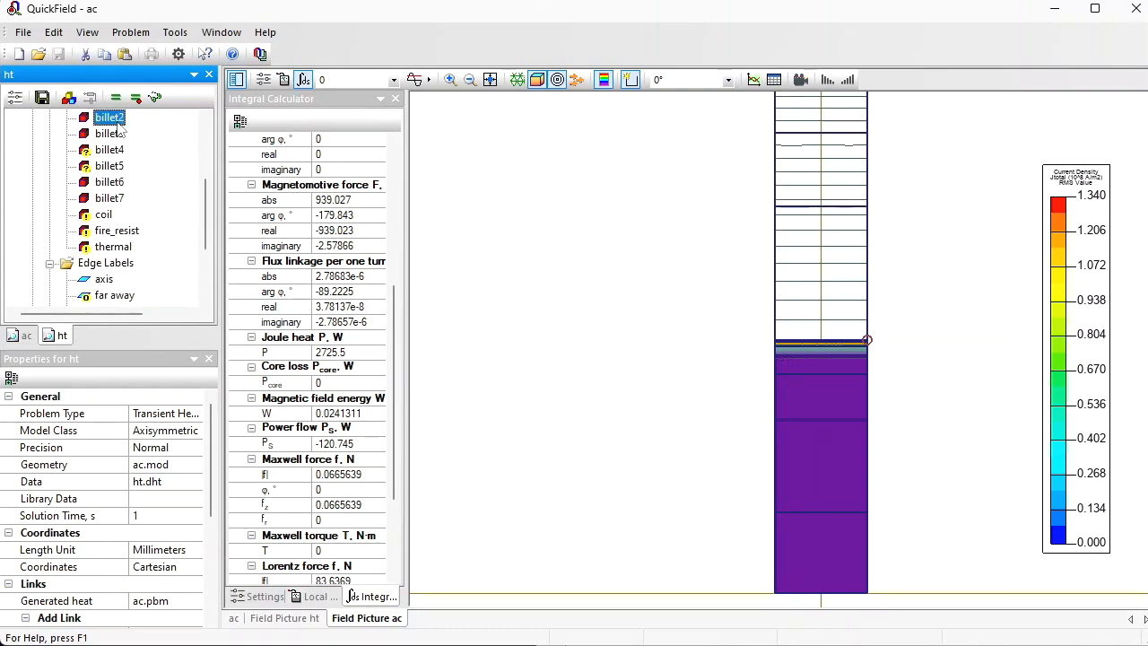
key("F2")
key("End")
key("BackSpace")
key("BackSpace")
key("BackSpace")
key("BackSpace")
type("5")
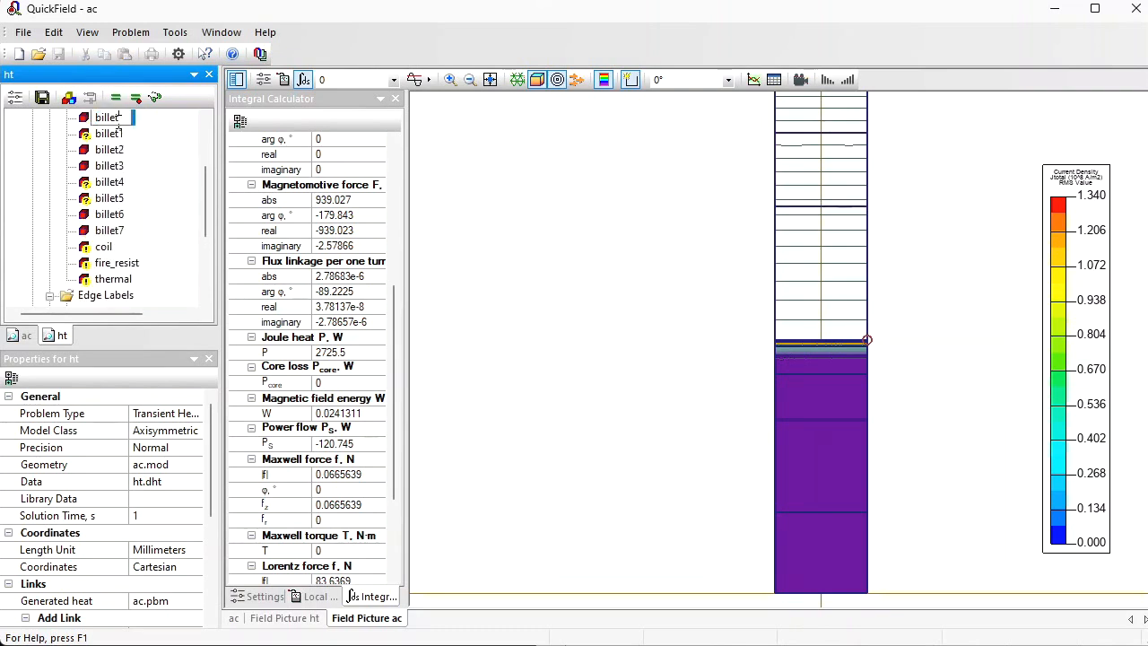
key("Return")
Step: Rename the remaining pasted billet copy in the ht problem as billet4
key("Up")
key("Up")
key("Up")
key("Up")
key("Up")
key("Up")
key("Up")
key("Up")
key("Down")
key("Down")
key("Down")
key("F2")
key("End")
key("BackSpace")
key("BackSpace")
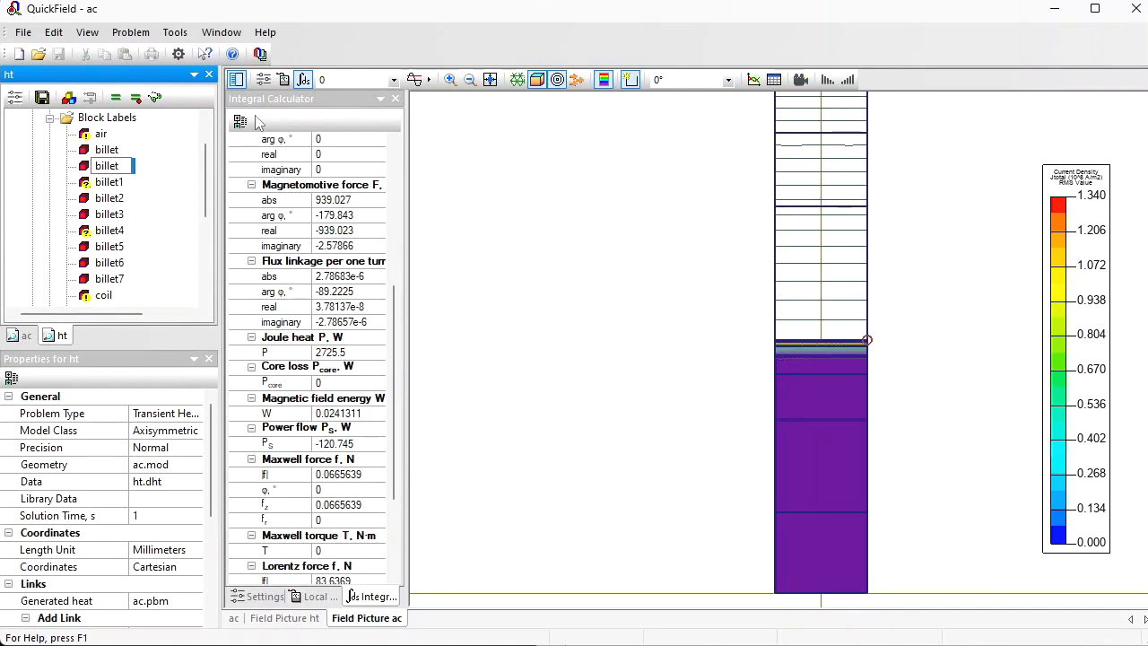
type("4")
key("Return")
Step: Rename the original billet block label in the ht problem as billet1
key("Up")
key("Up")
key("Up")
key("Up")
key("Up")
key("Up")
key("Down")
key("Down")
key("F2")
key("End")
type("1")
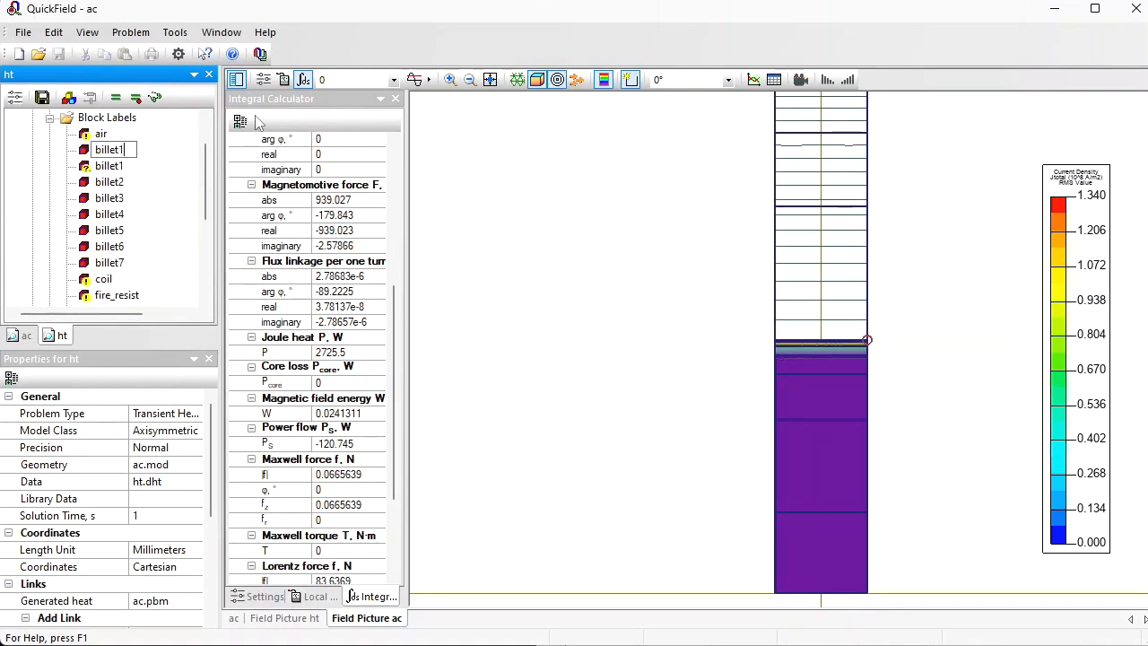
key("Return")
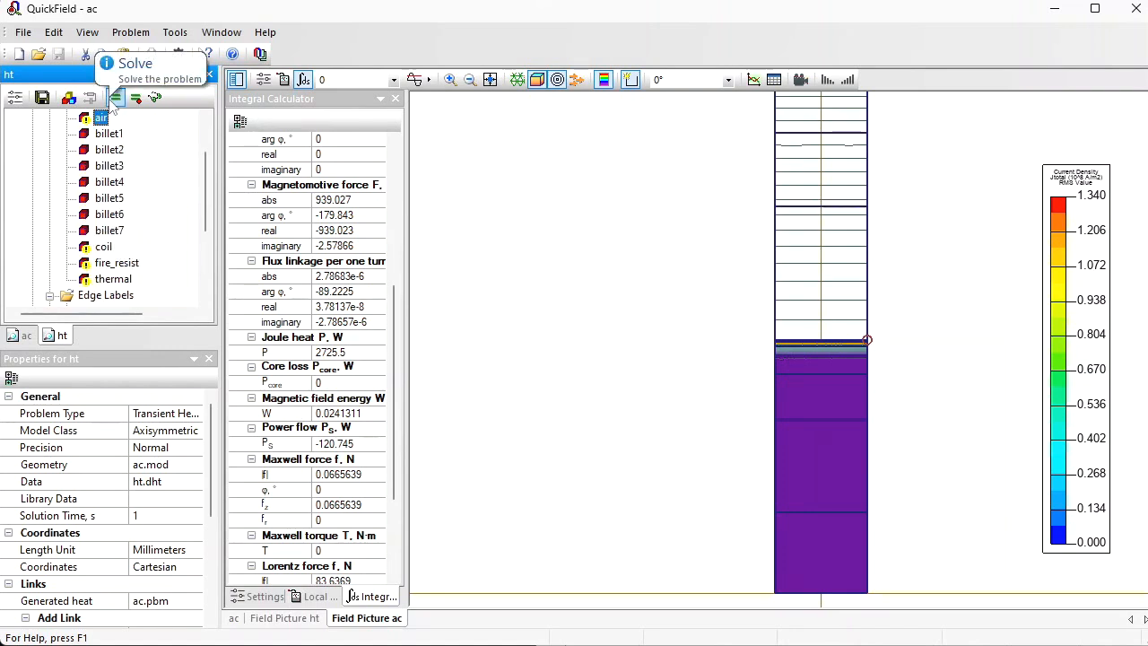
Step: Solve the ht problem, saving the modified ht.dht data, and open its temperature field results
left_click(113, 99)
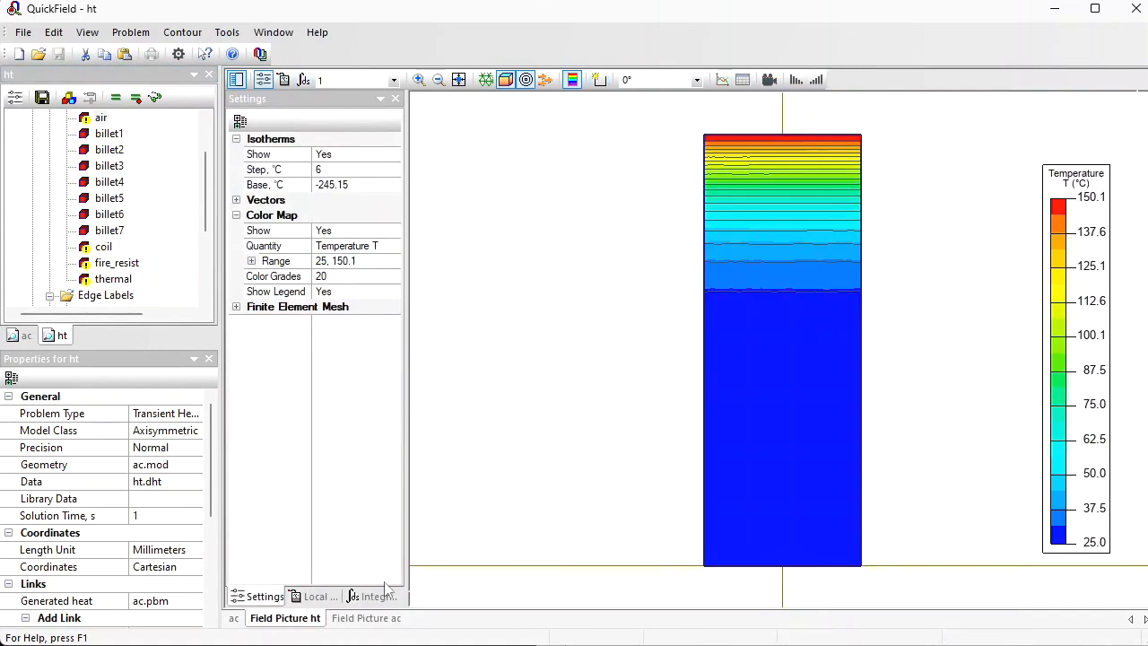
left_click(370, 617)
left_click(115, 97)
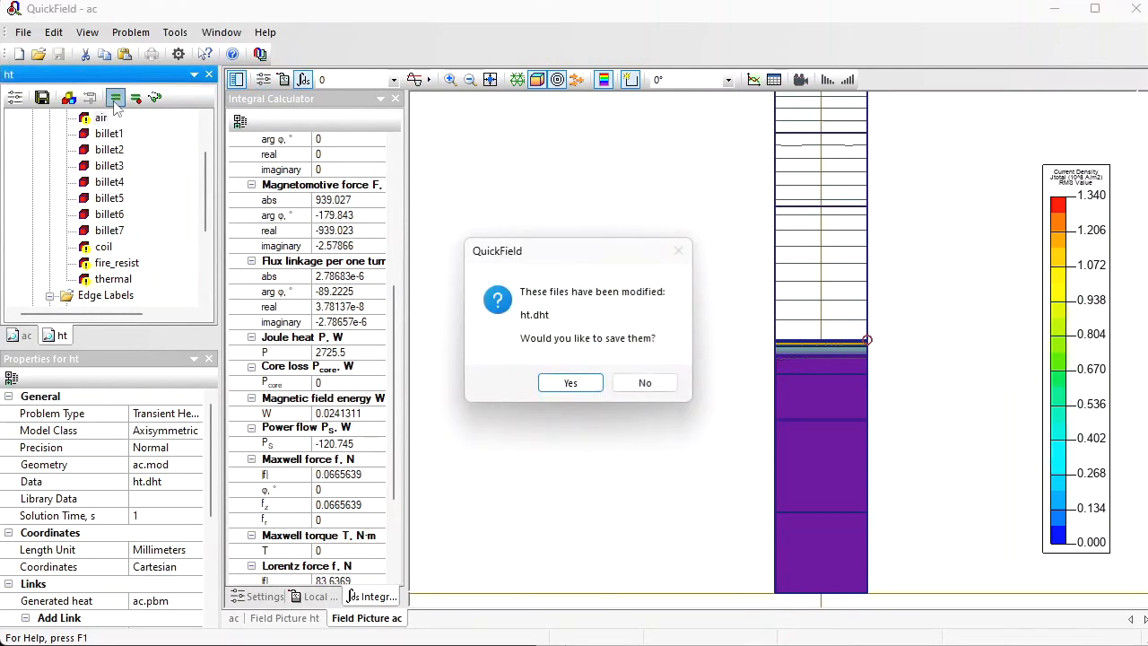
left_click(584, 382)
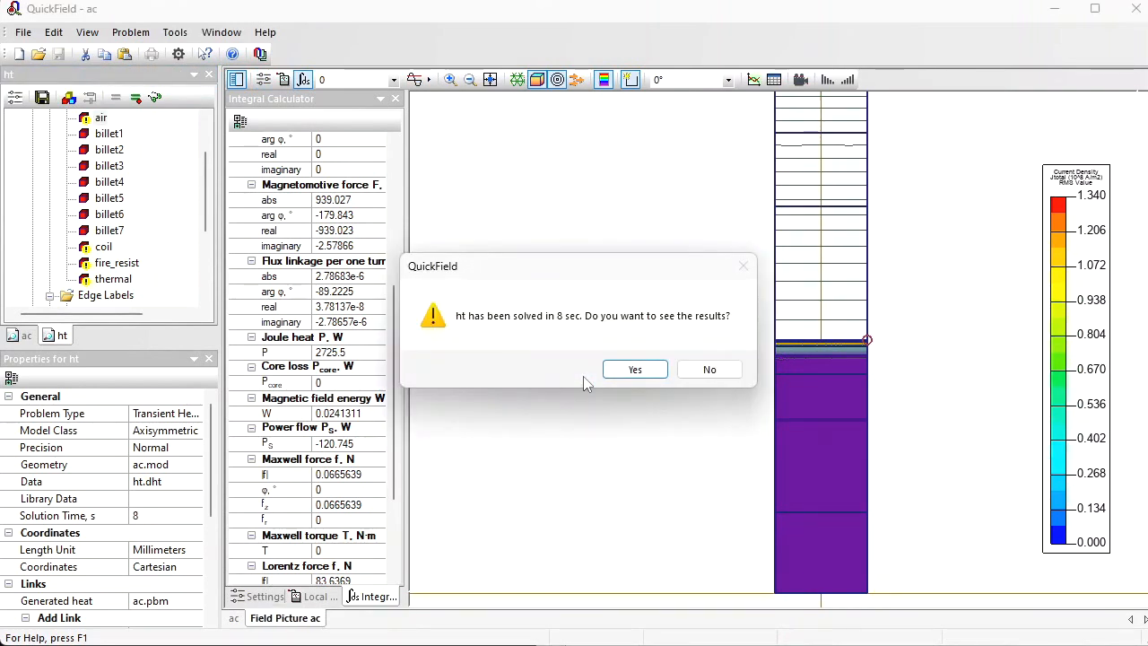
left_click(625, 370)
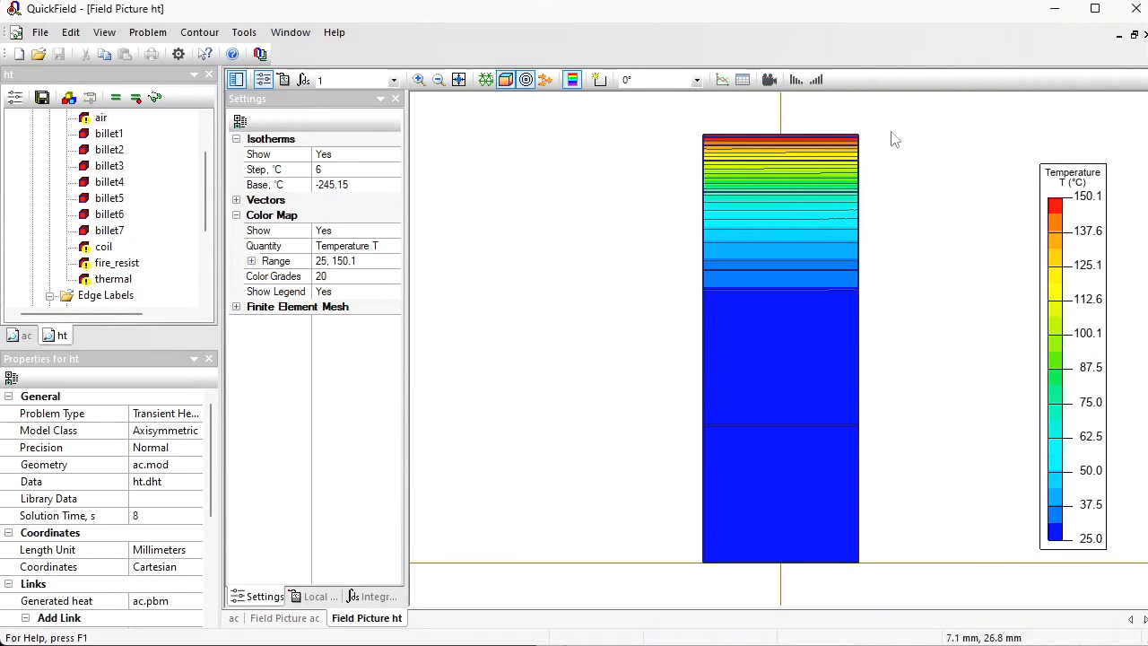
Step: Hide the colour map, build a contour of the billet1 layer and examine its average temperature in the integral calculator
left_click(417, 80)
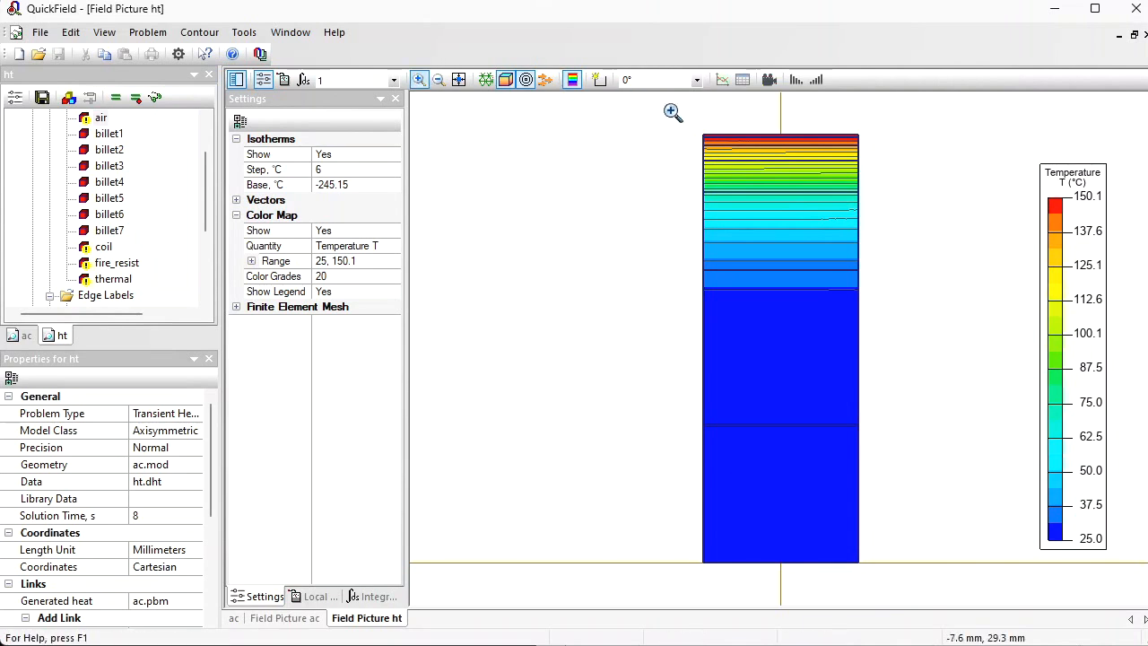
left_click(767, 273)
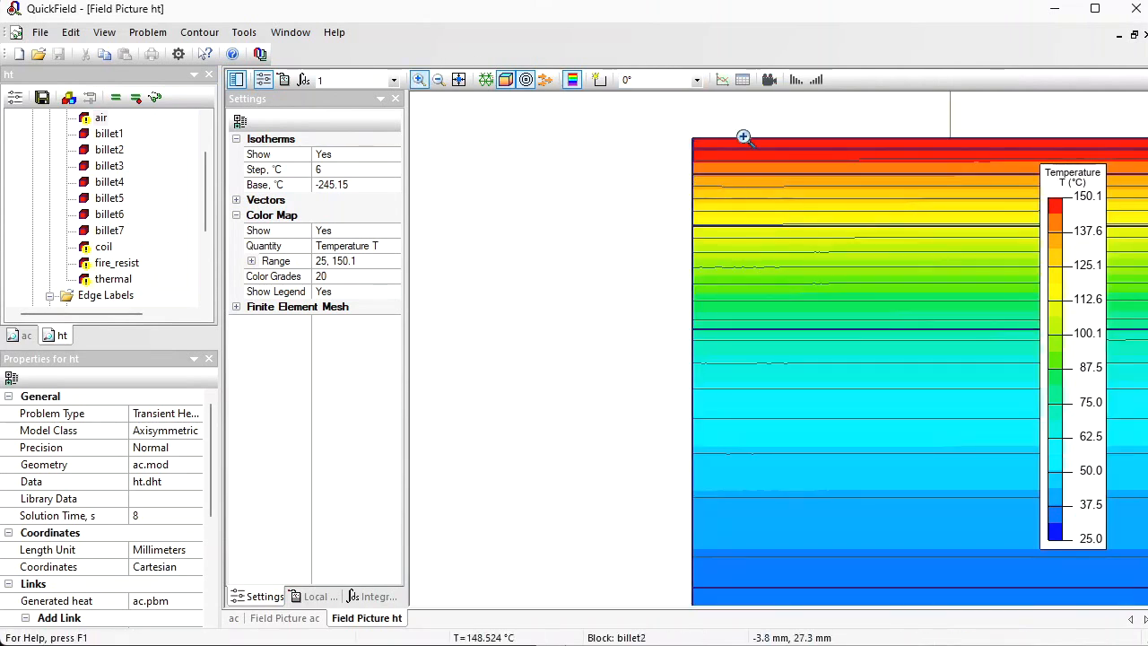
left_click(600, 80)
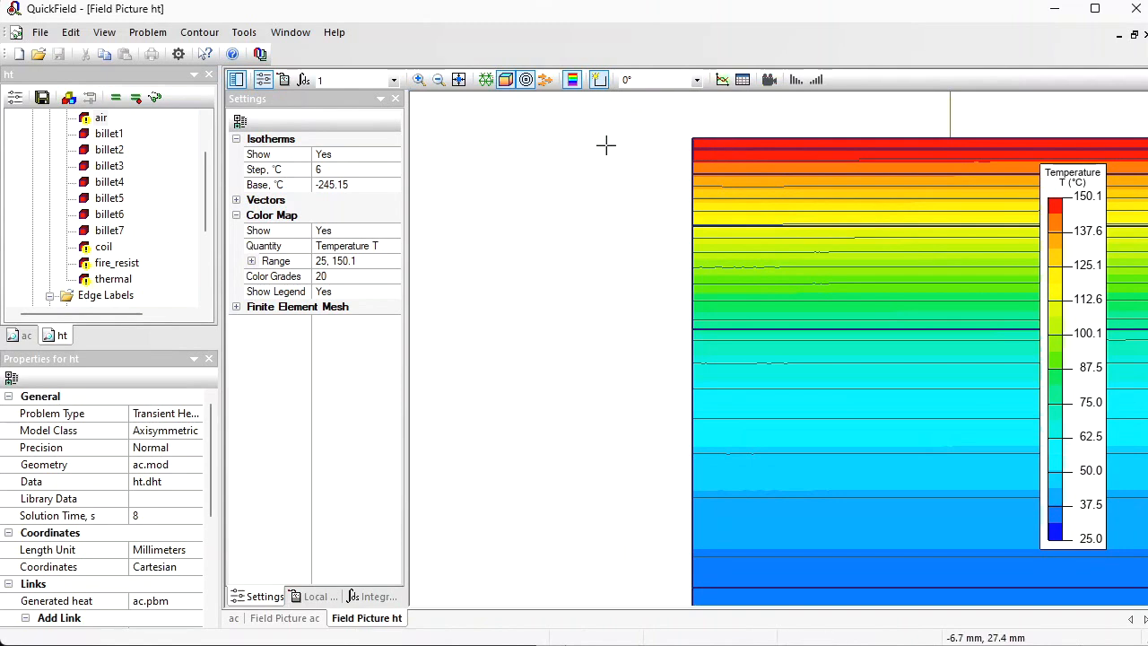
left_click(506, 80)
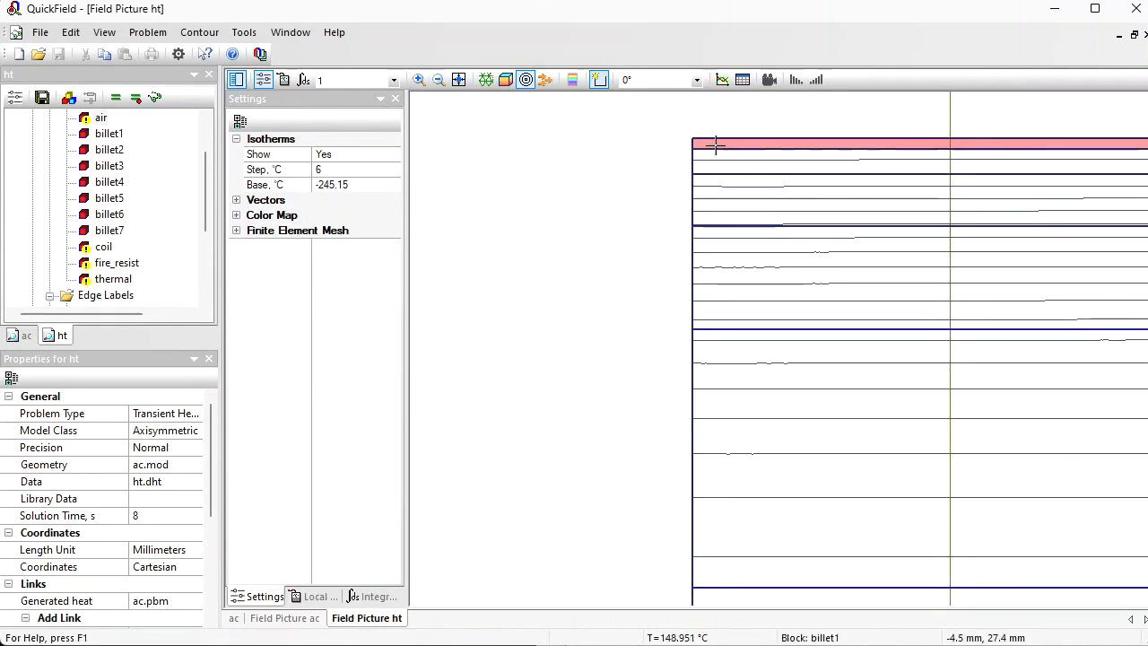
left_click(365, 595)
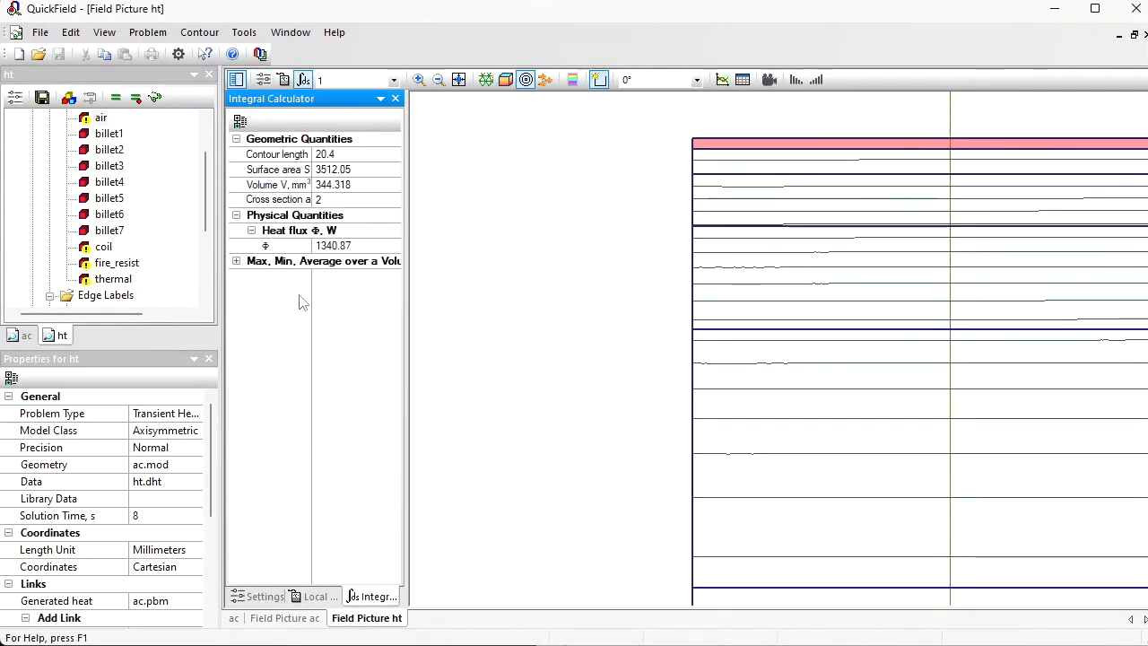
double_click(269, 260)
left_click(350, 322)
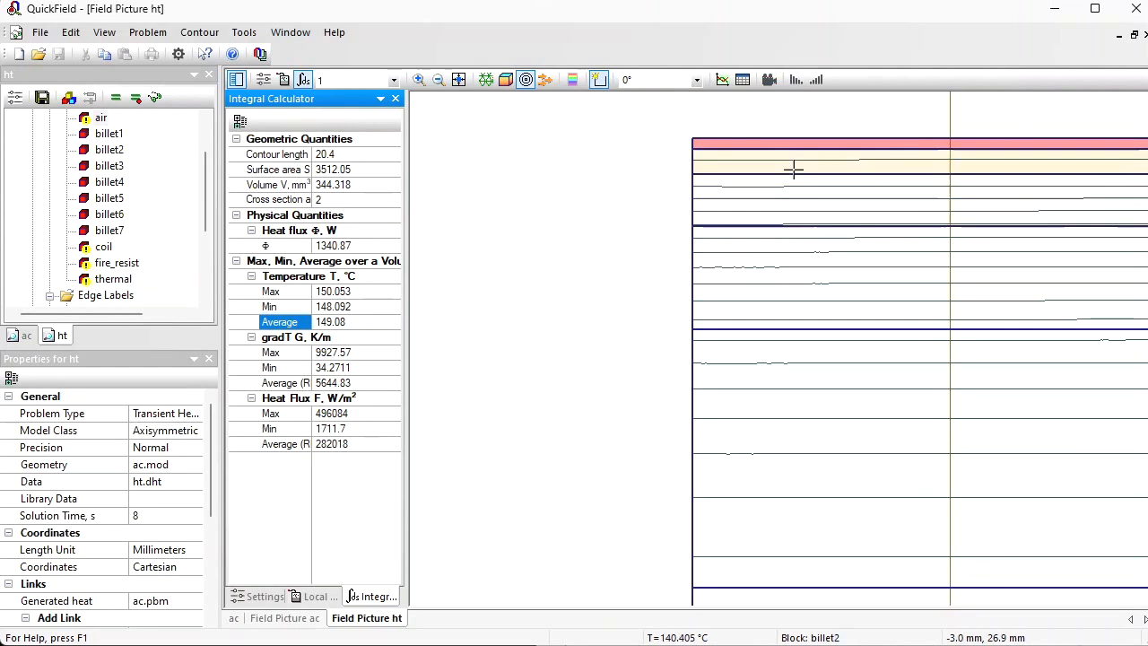
Step: Move the contour through the layers billet2, billet3, billet4 and billet5 one at a time, examining each layer's average temperature
left_click(776, 144)
left_click(773, 143)
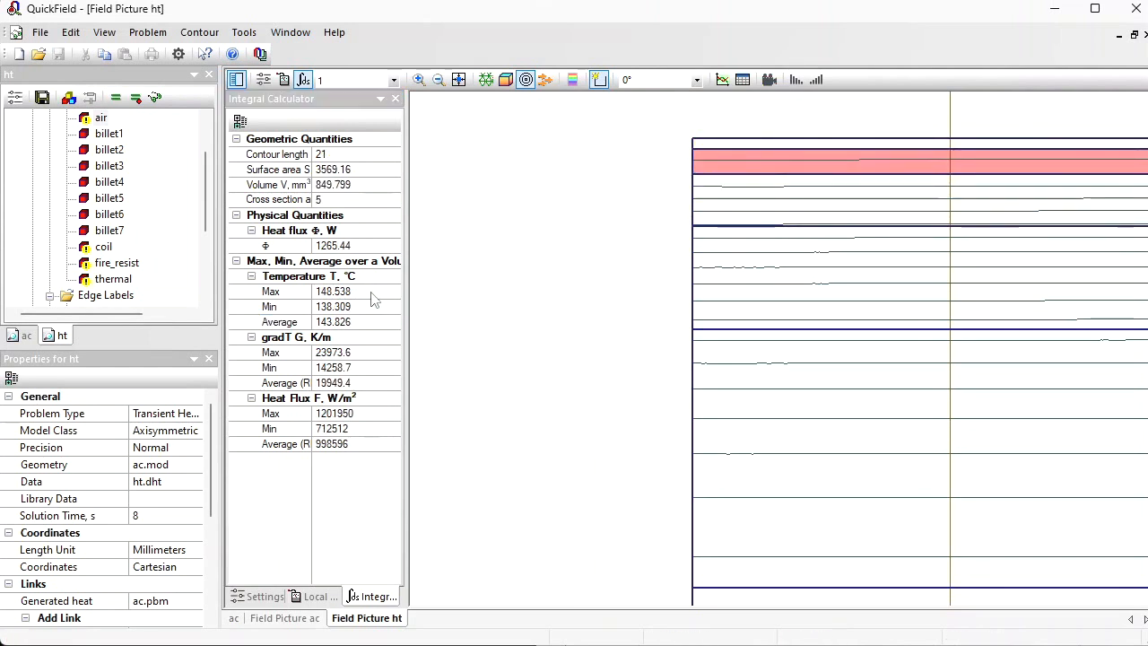
left_click(730, 195)
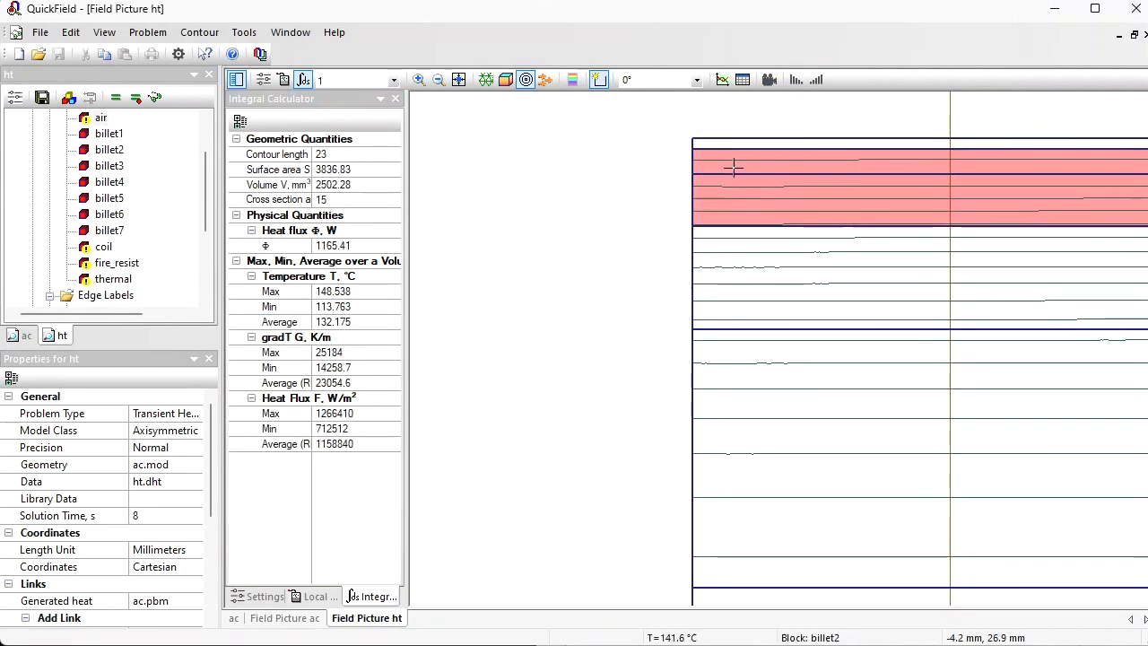
left_click(732, 164)
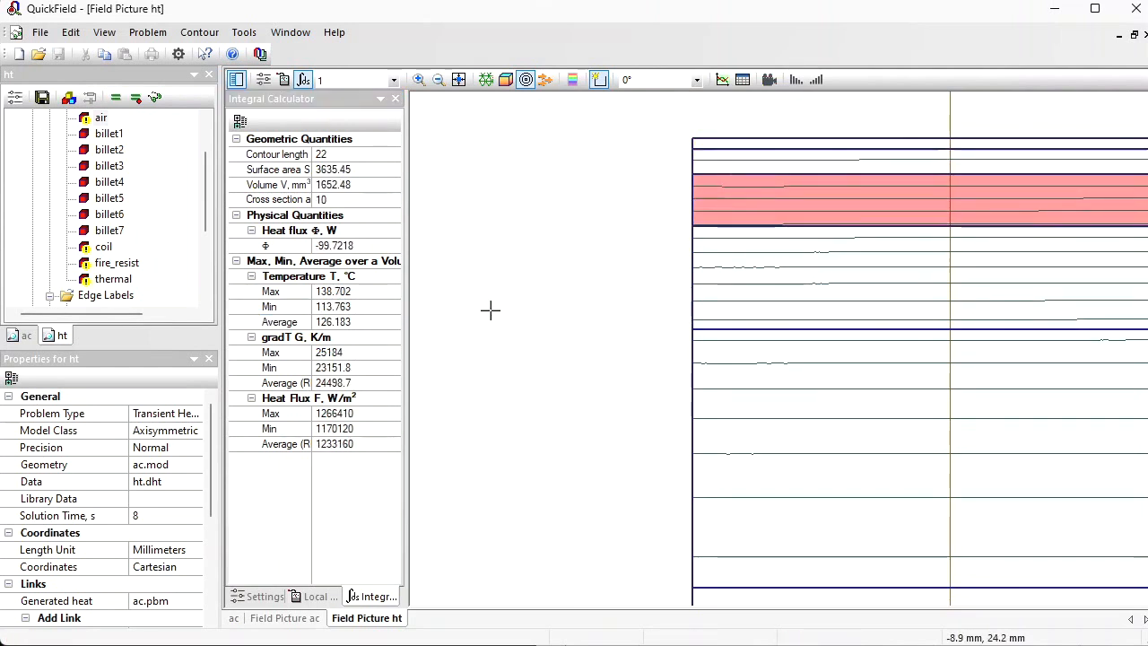
left_click(734, 287)
left_click(743, 211)
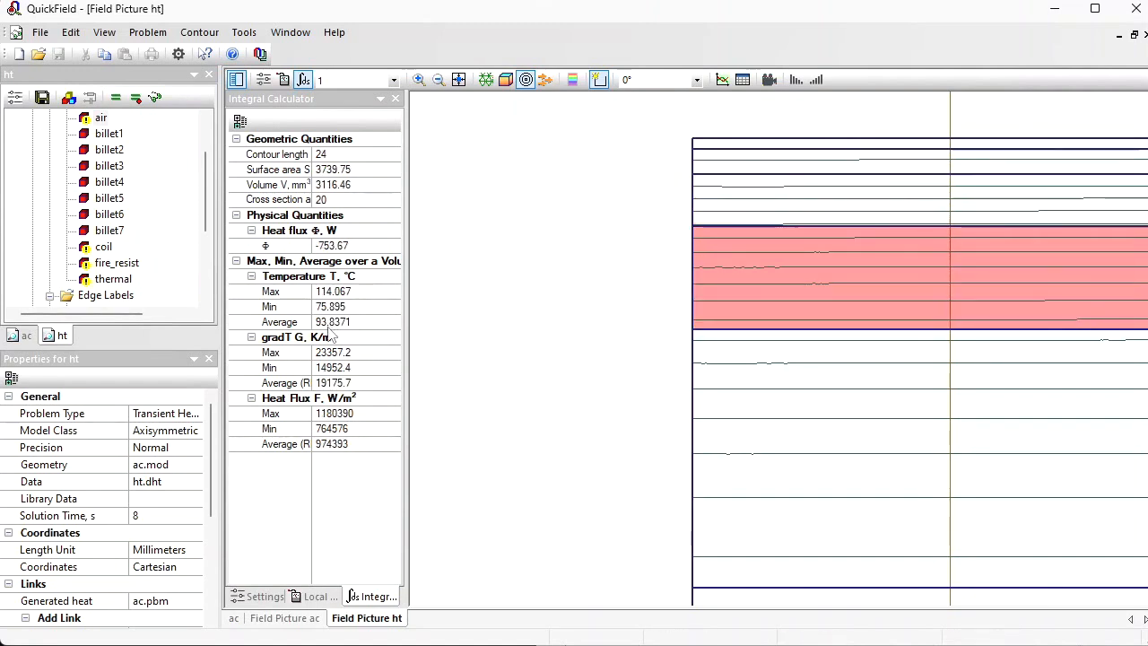
left_click(733, 397)
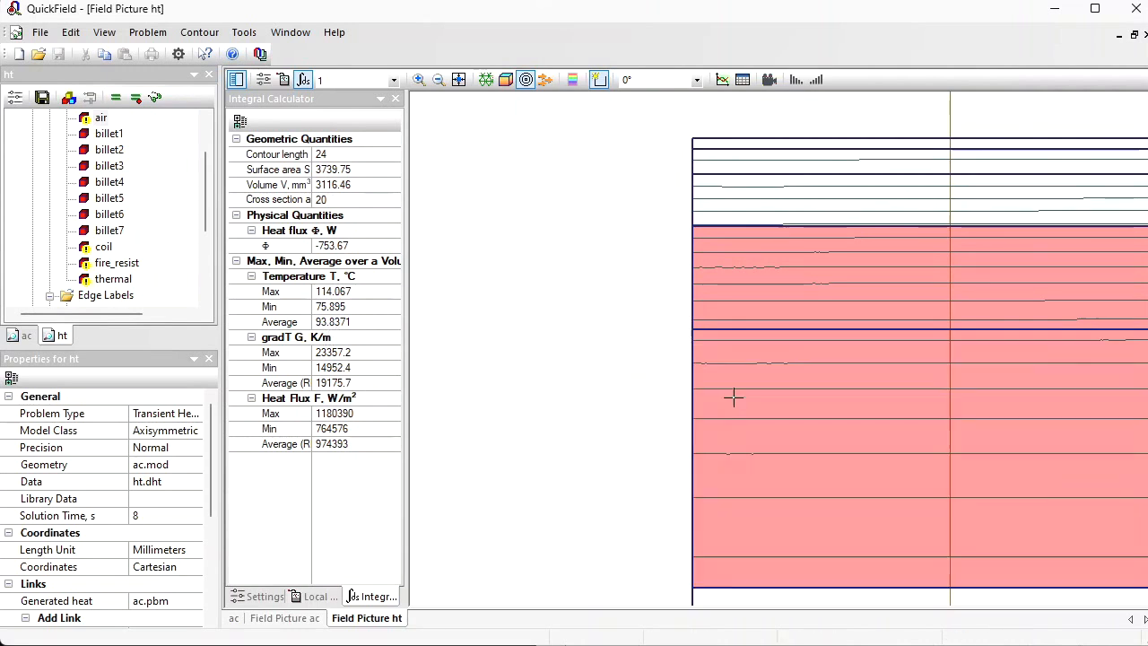
left_click(735, 308)
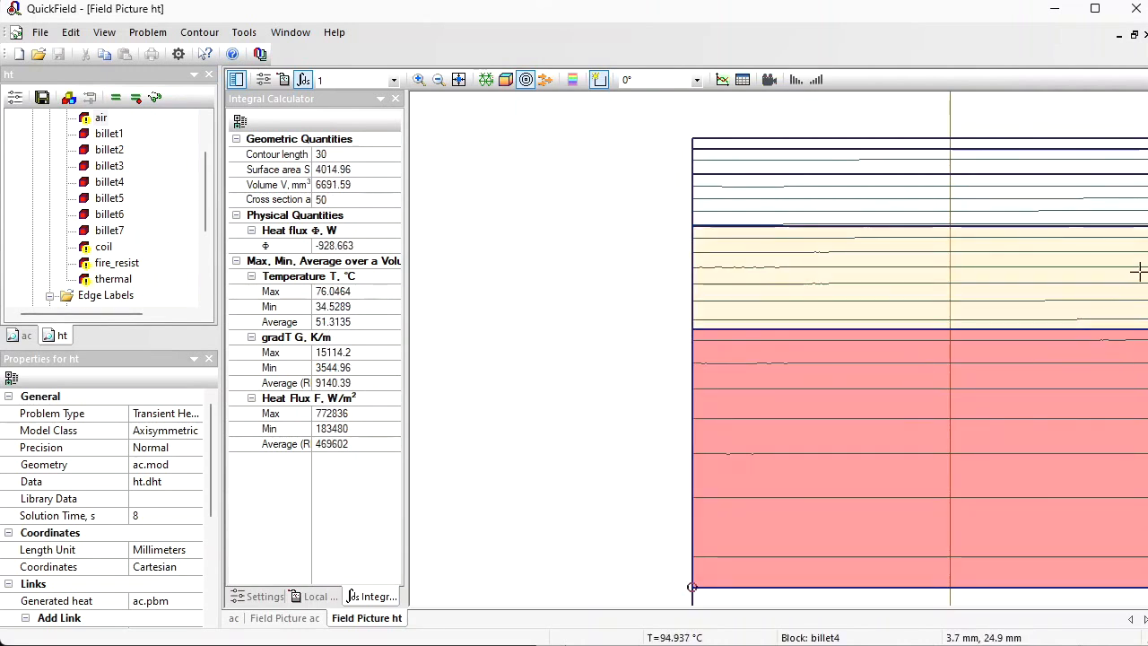
Step: Move the contour to billet6 and billet7 in turn and examine their average temperatures
left_click(458, 80)
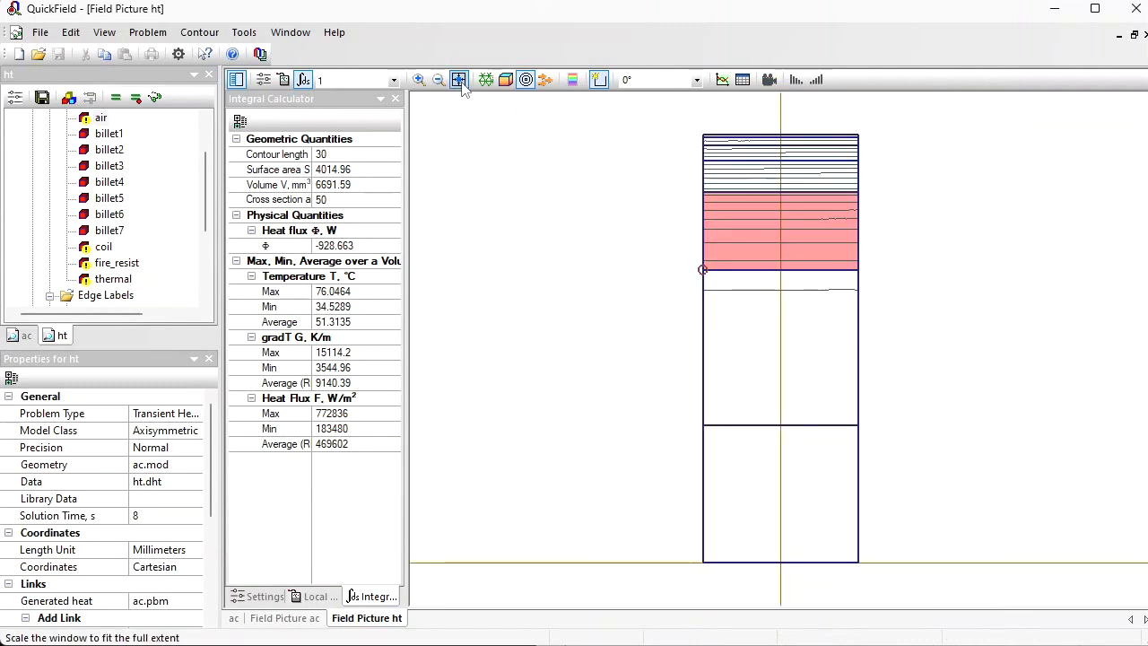
left_click(747, 318)
left_click(743, 231)
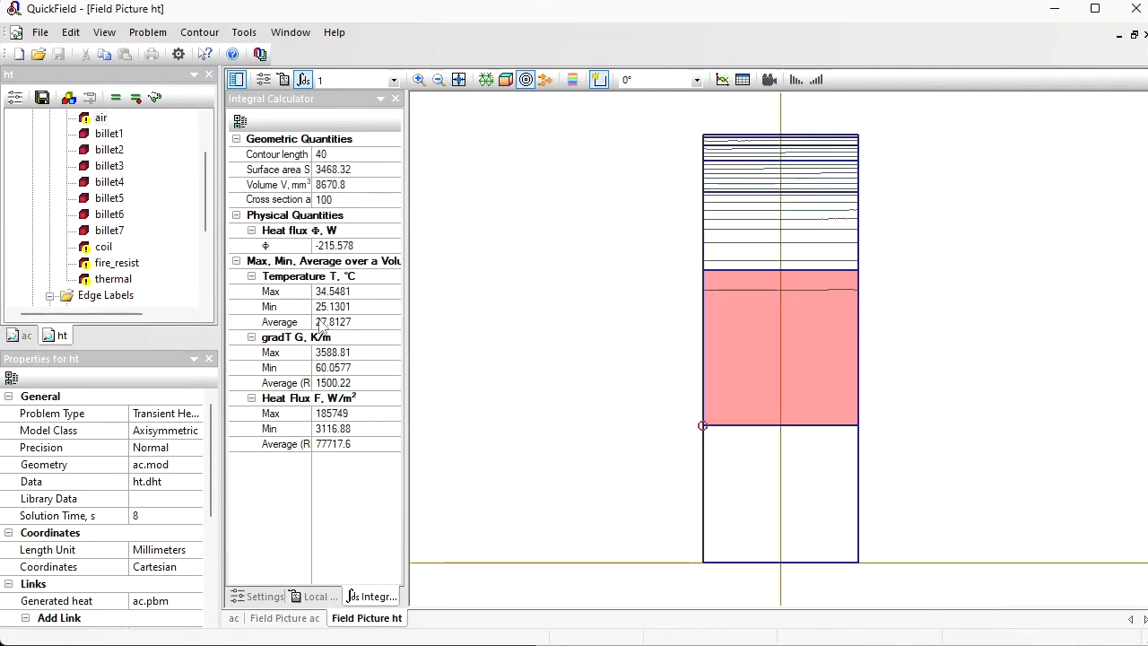
left_click(776, 525)
left_click(768, 379)
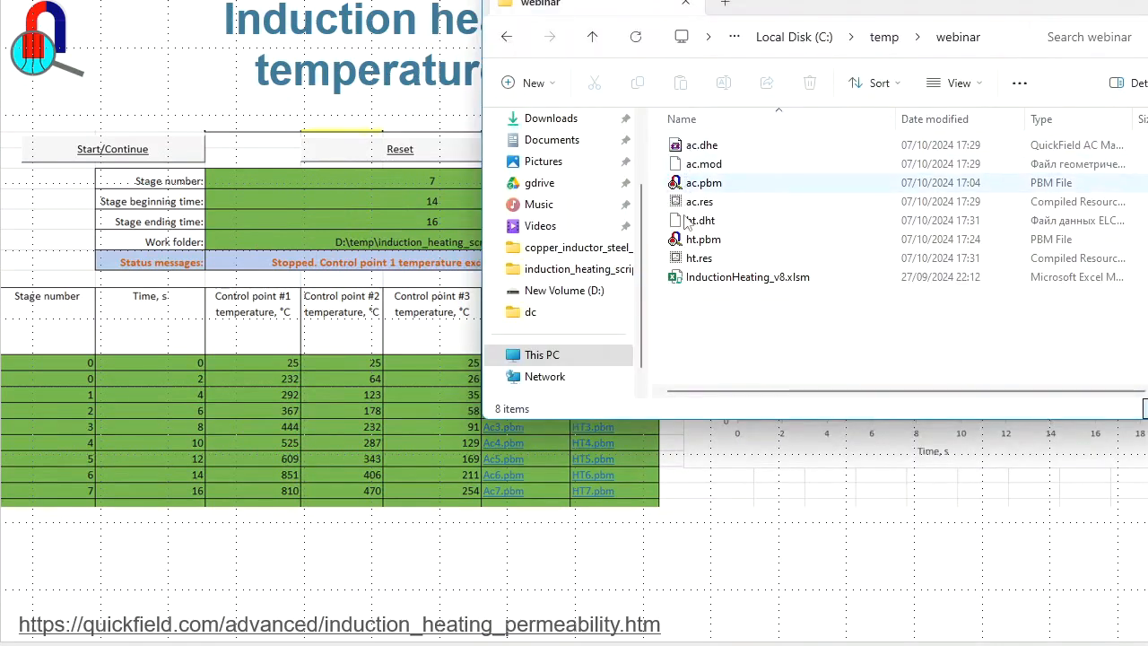
Step: Open InductionHeating_v8.xlsm from the webinar folder in Excel and review its problem name, stage count and maximum temperature parameters
left_click(743, 282)
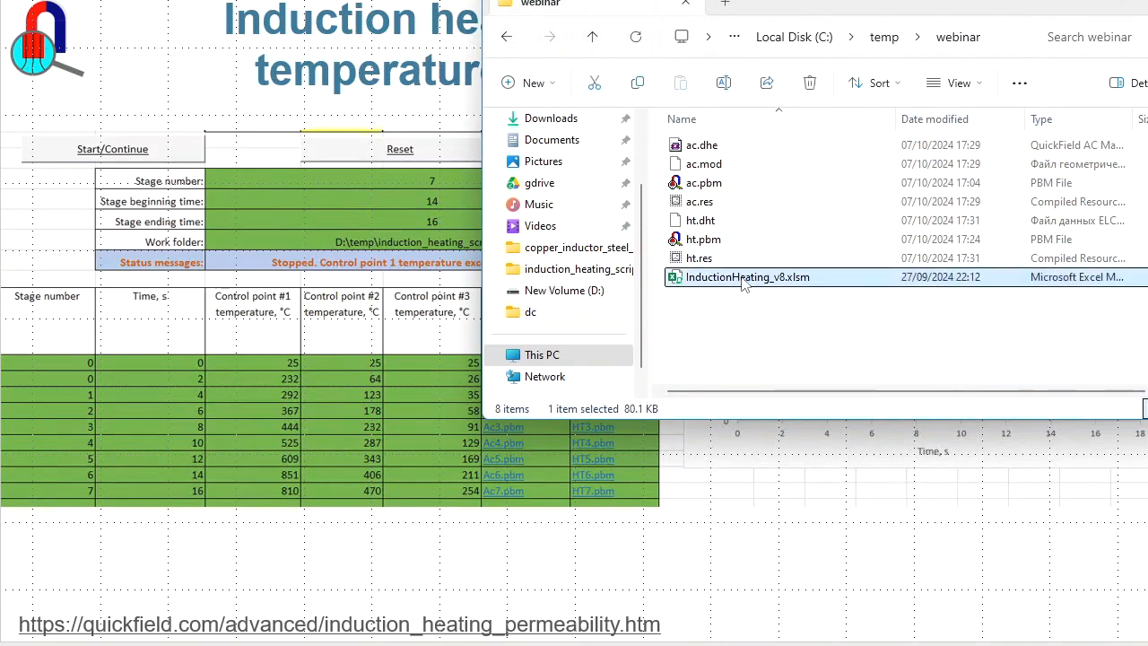
double_click(743, 278)
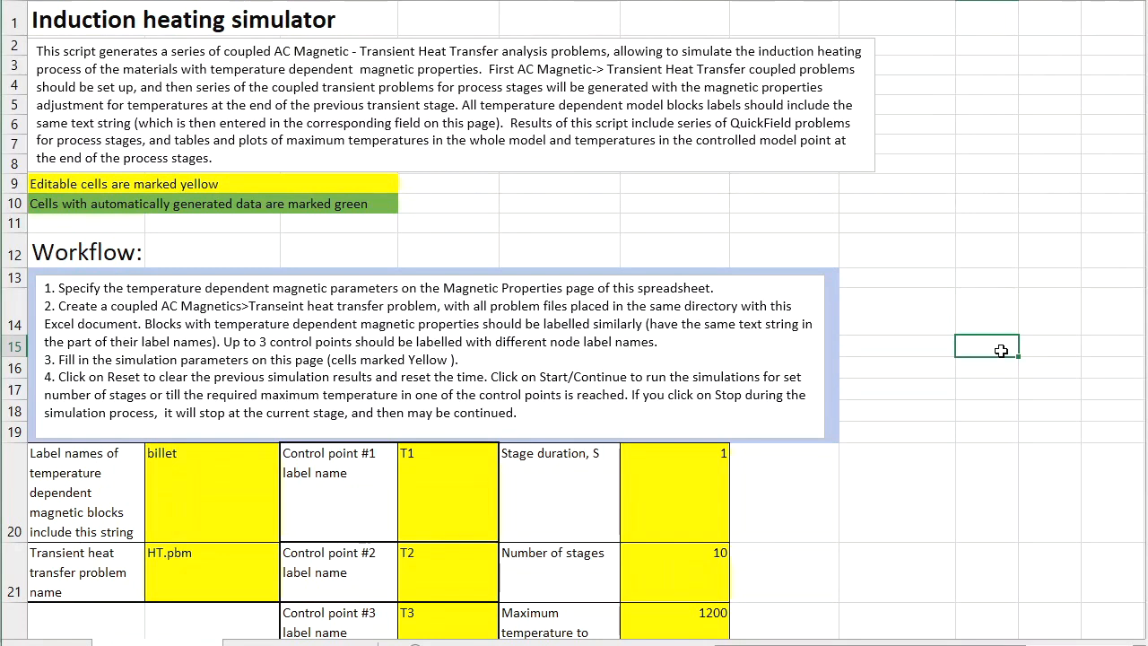
left_click(203, 552)
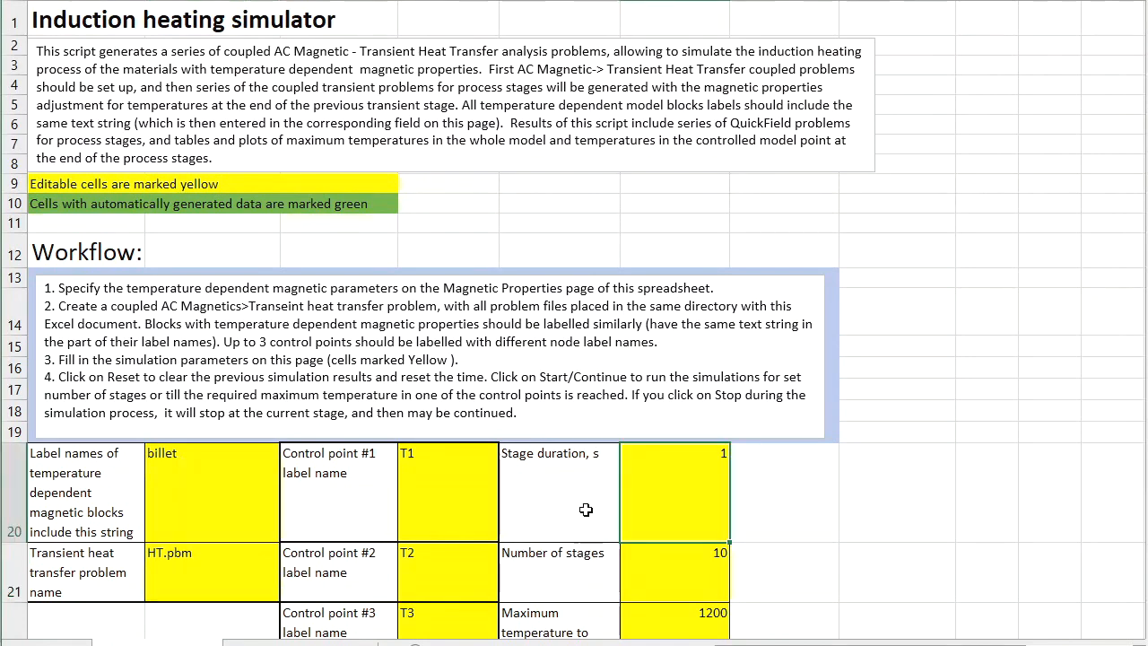
left_click(605, 556)
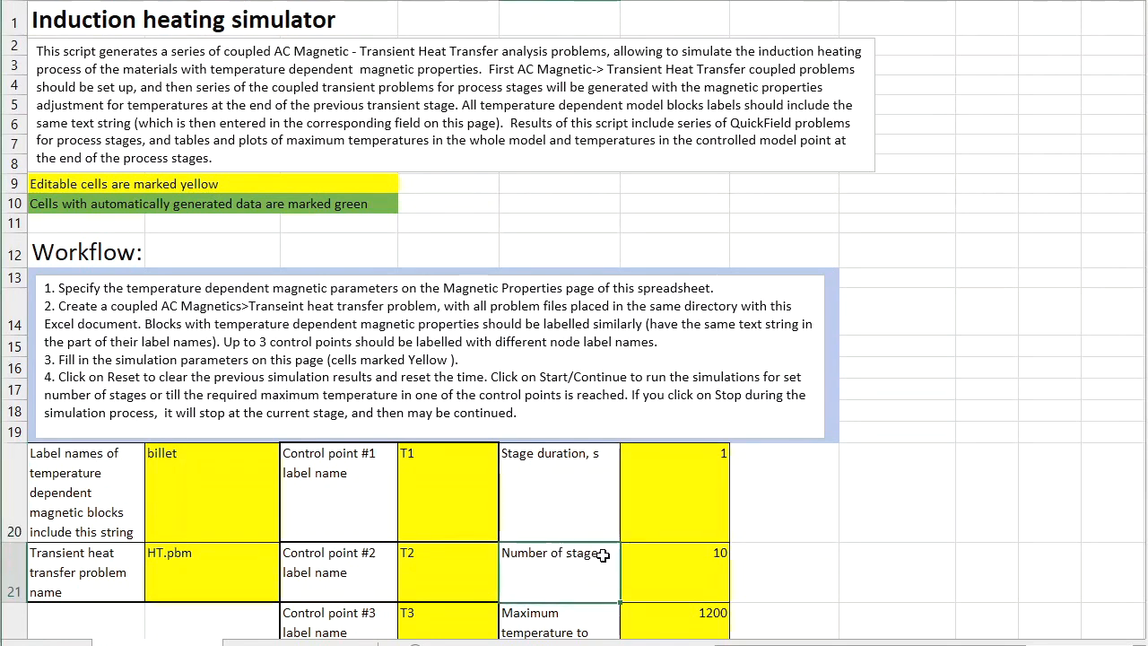
key("Down")
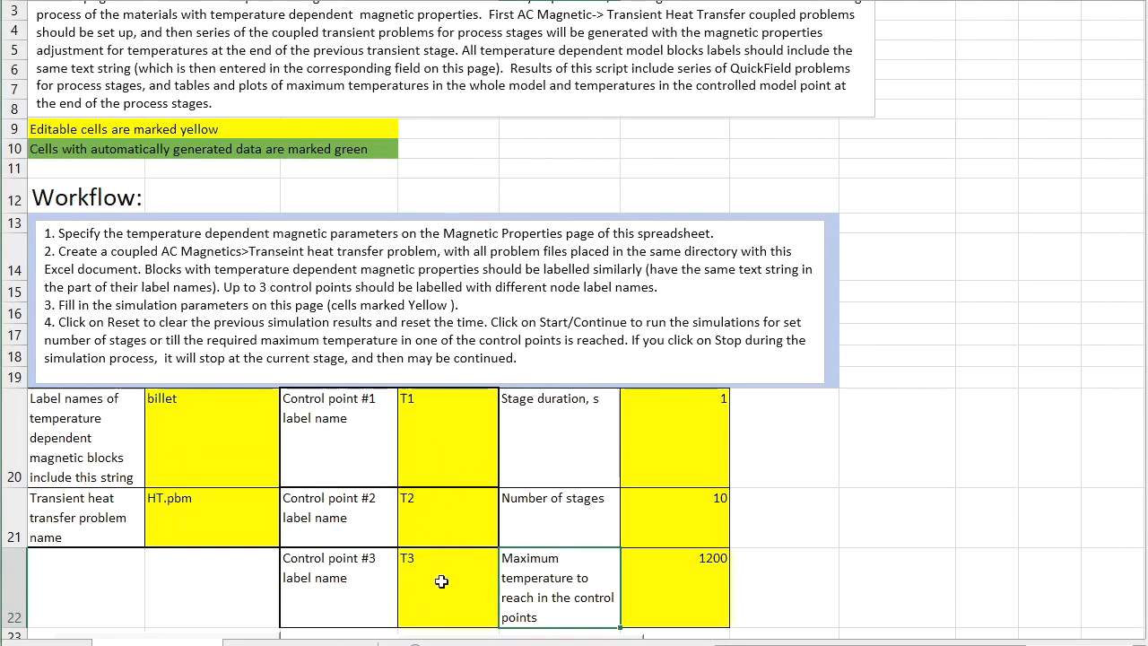
Step: Examine the Curie temperature, permeability and B-H tables on the workbook's Magnetic Properties sheet
left_click(300, 643)
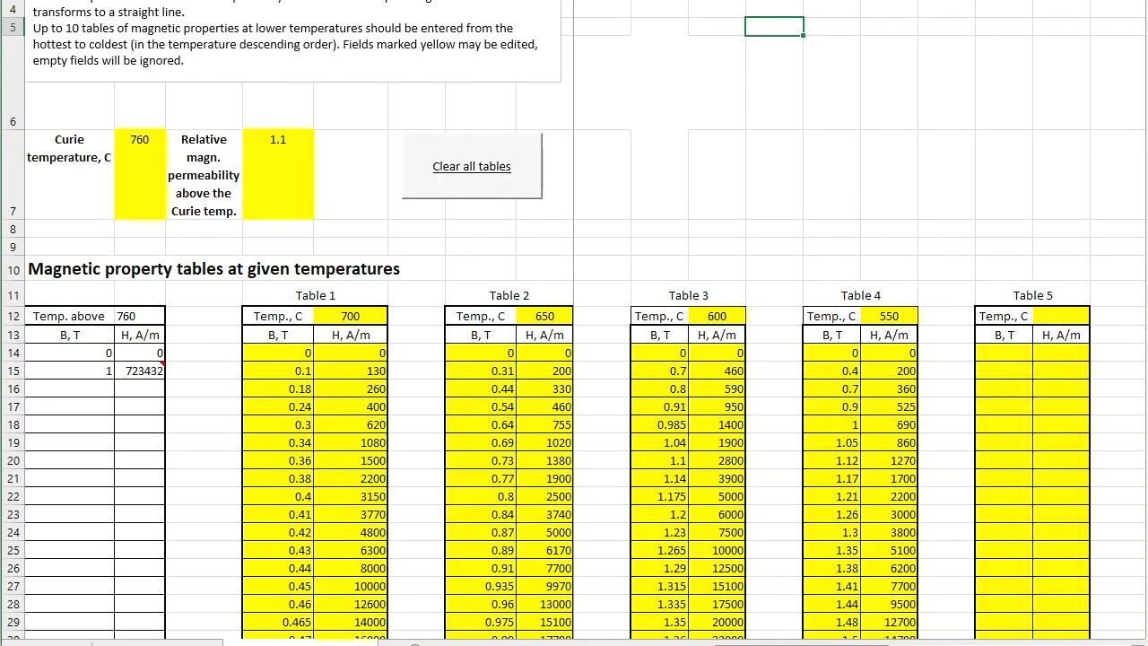
scroll(476, 331, "down", 2)
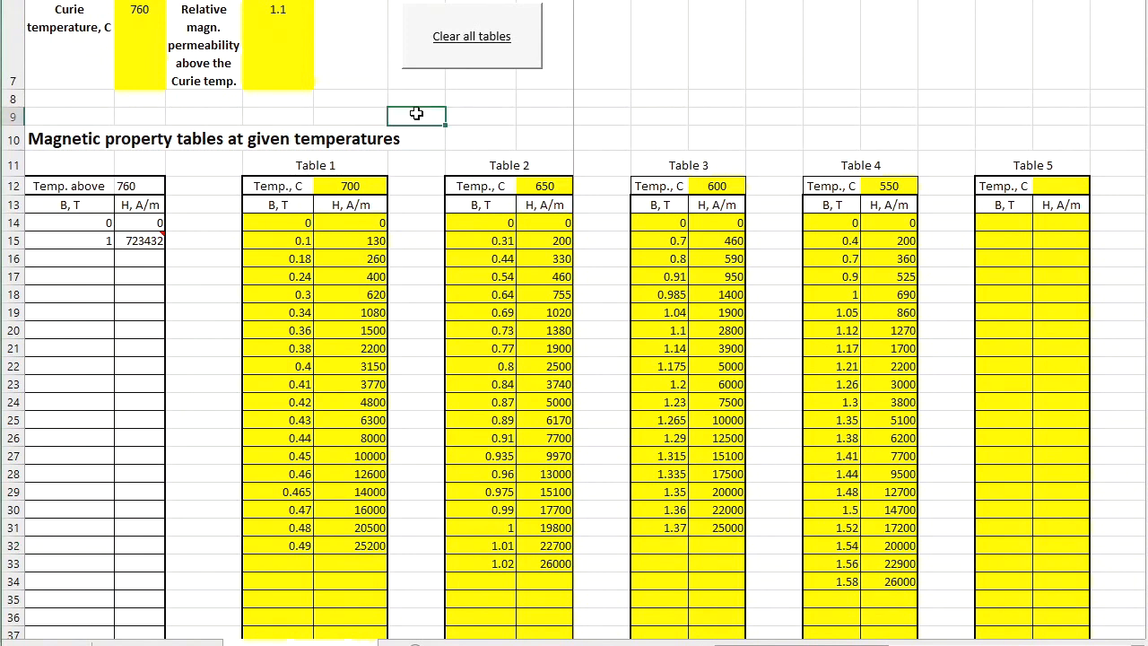
scroll(416, 113, "up", 2)
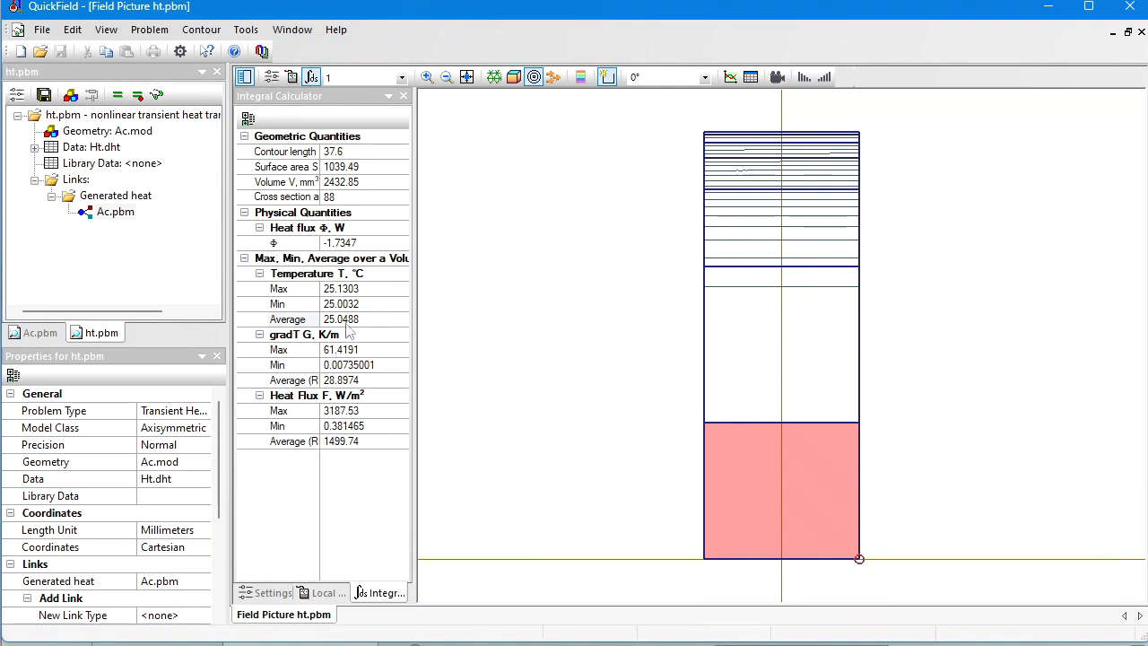
Step: Open the Ac.mod geometry and label the billet's outer-surface vertex at X -5, Y 27.5 mm as T1
double_click(79, 132)
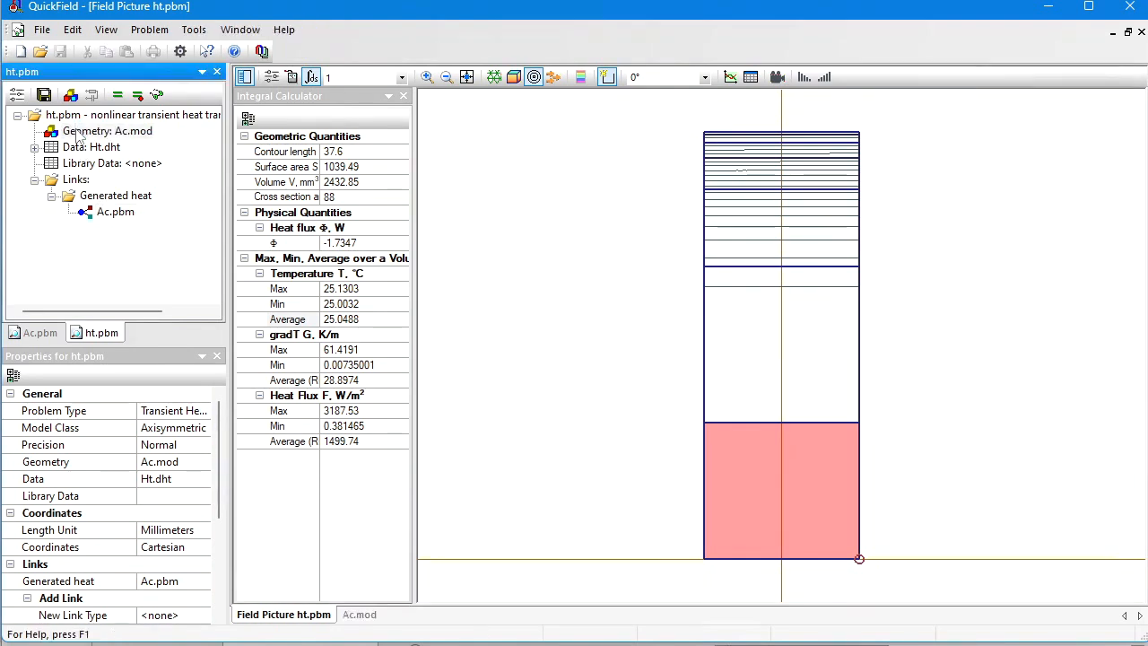
left_click(533, 77)
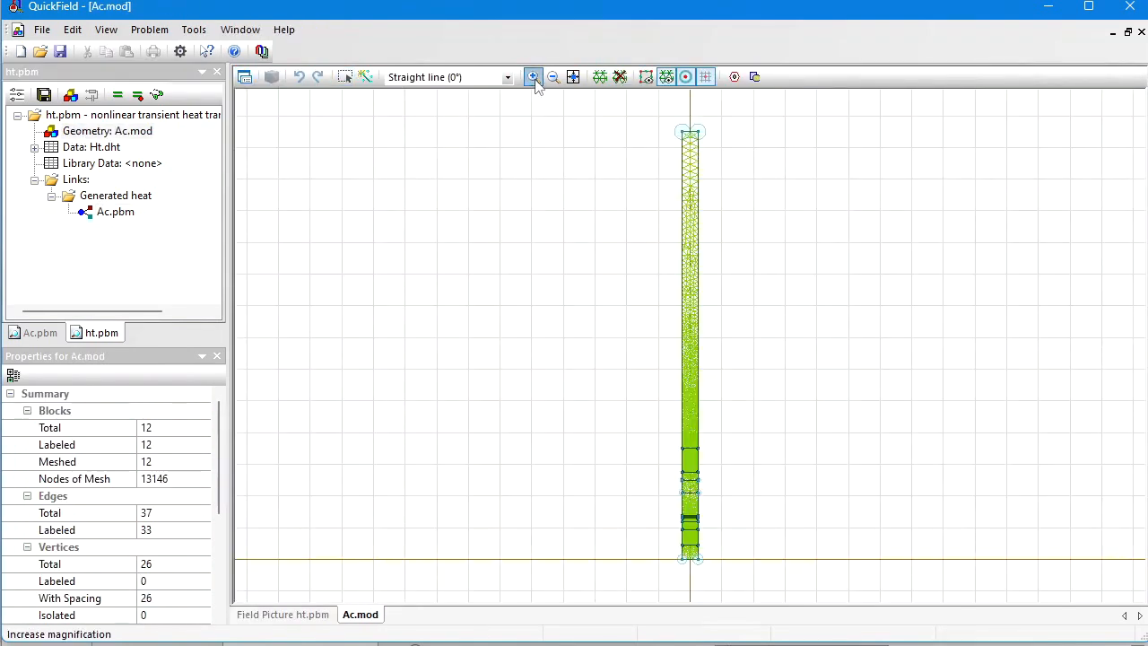
left_click_drag(658, 415, 725, 520)
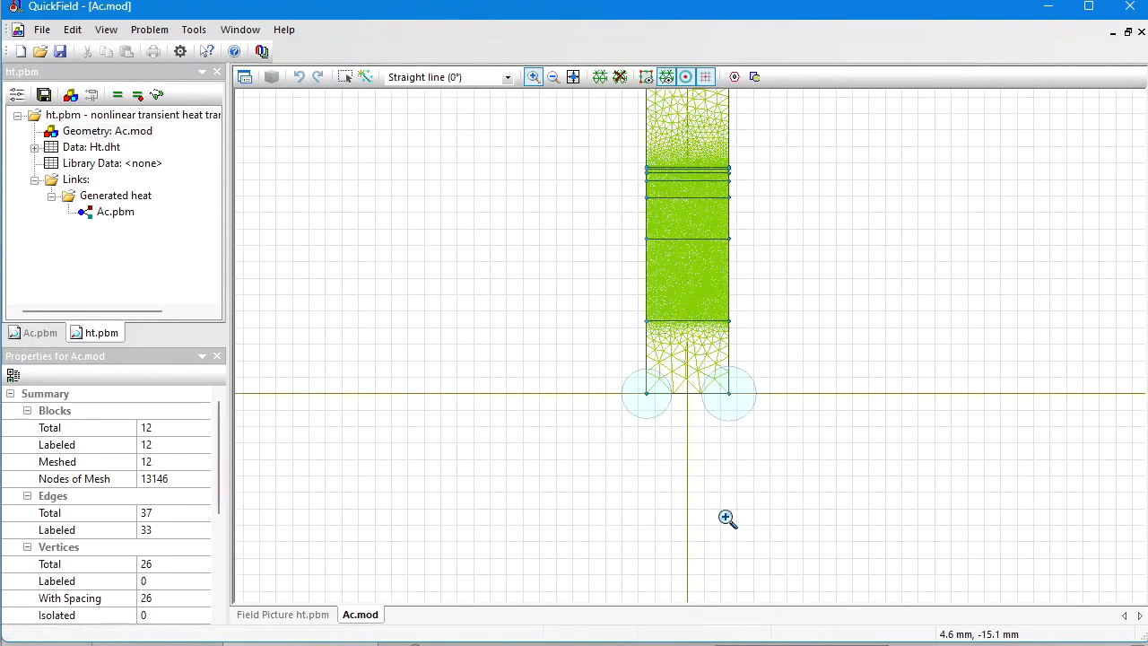
left_click_drag(641, 151, 687, 425)
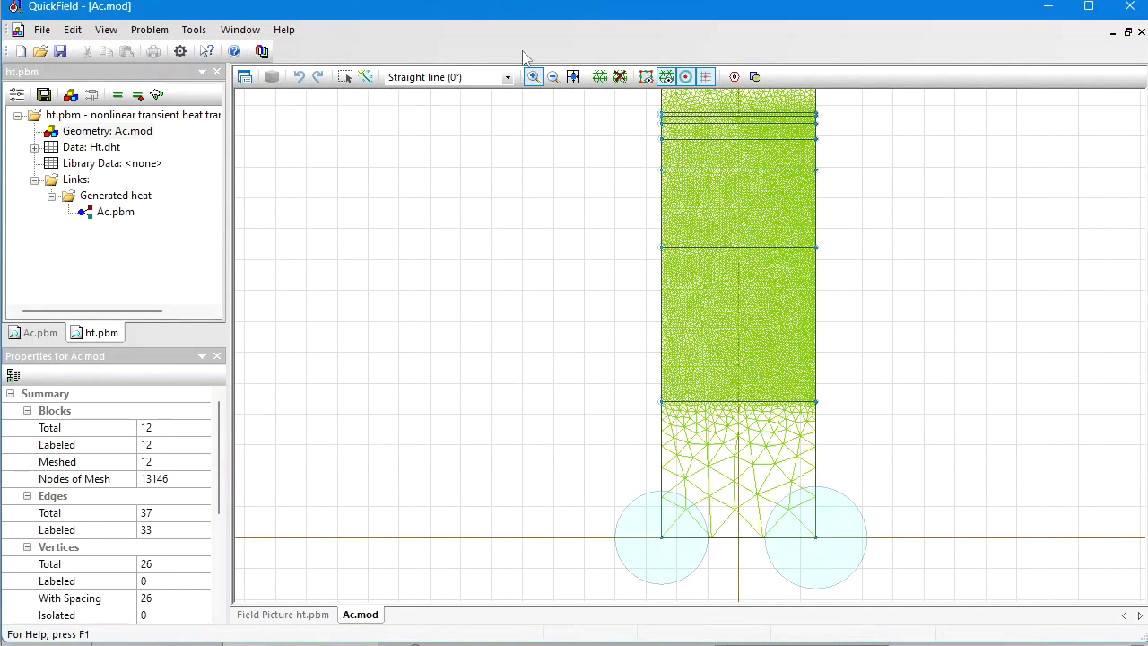
left_click(346, 78)
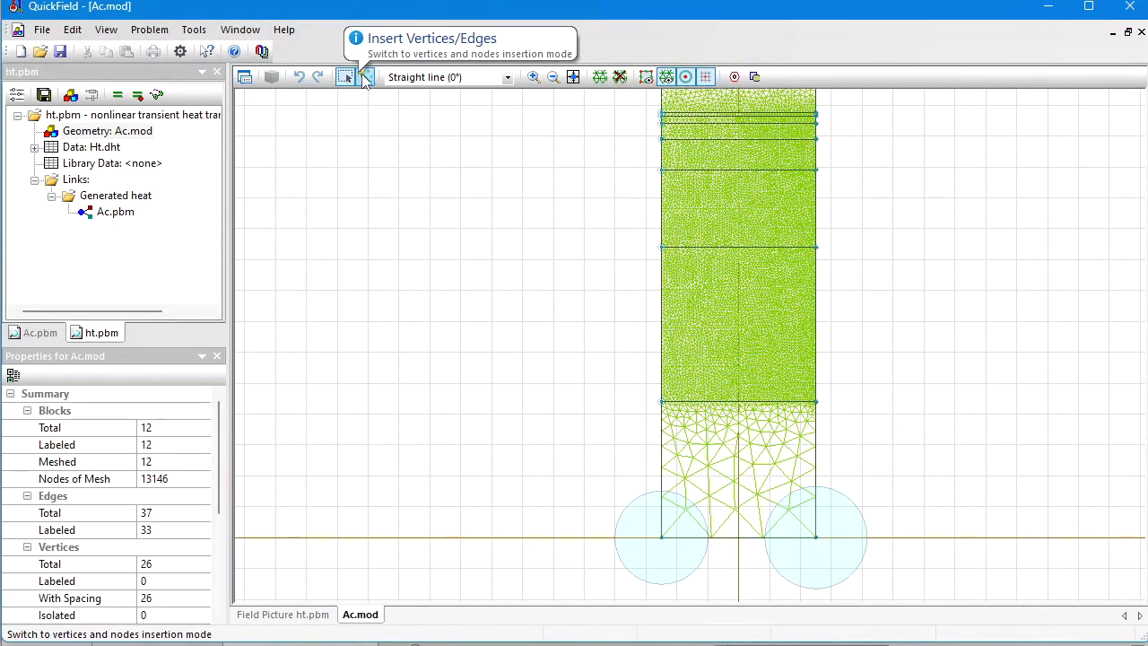
left_click(365, 77)
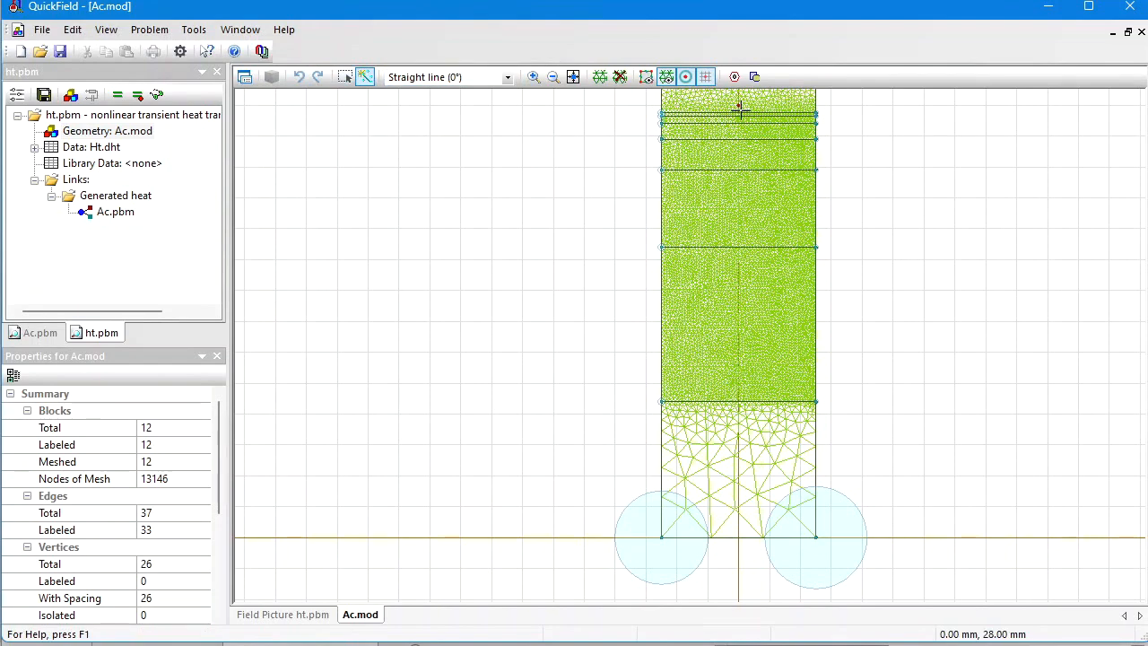
left_click(346, 78)
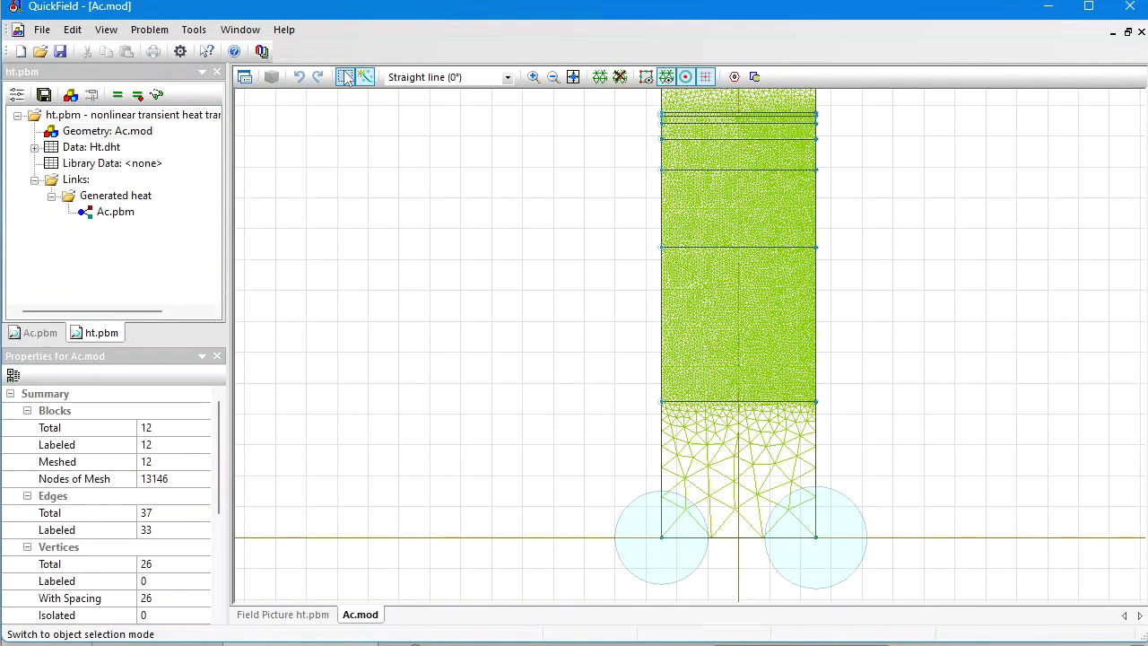
left_click(662, 115)
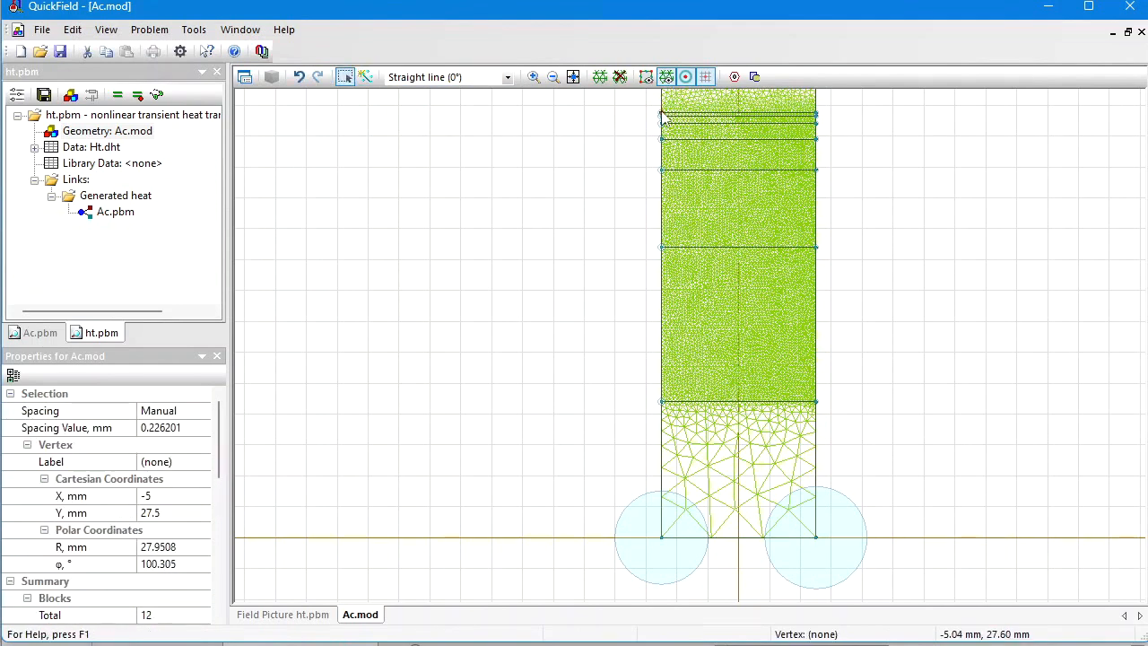
left_click(186, 464)
type("T1")
key("Return")
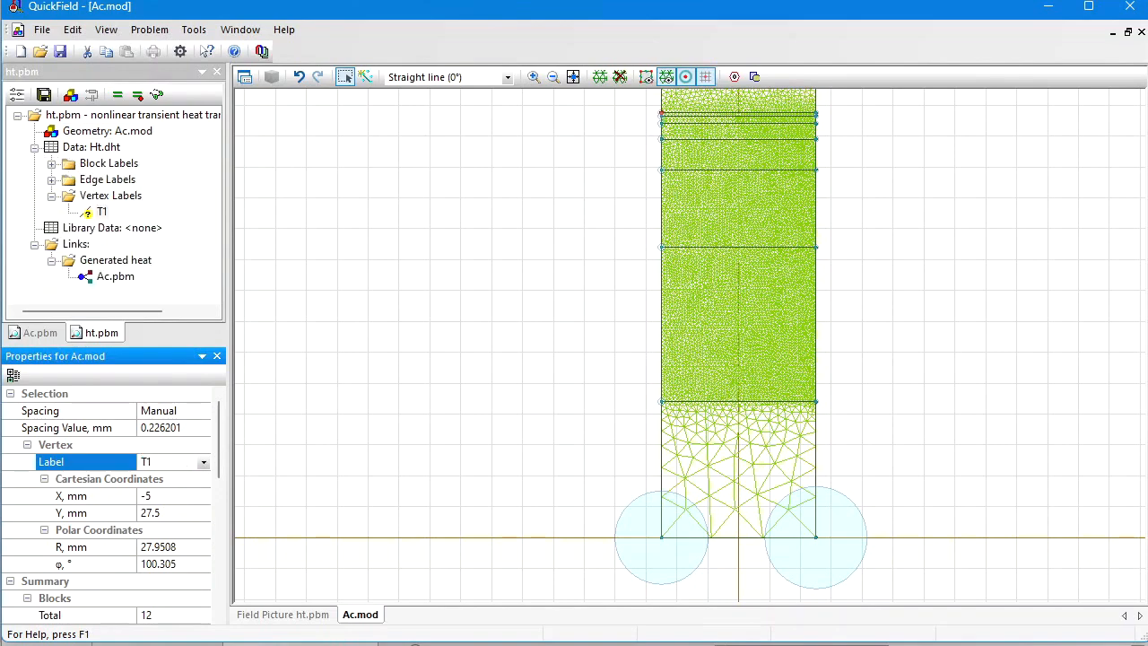
Step: Label the vertex at X -5, Y 23.8 mm as T2 and the axis vertex at X -5, Y 0 mm as T3
left_click(664, 171)
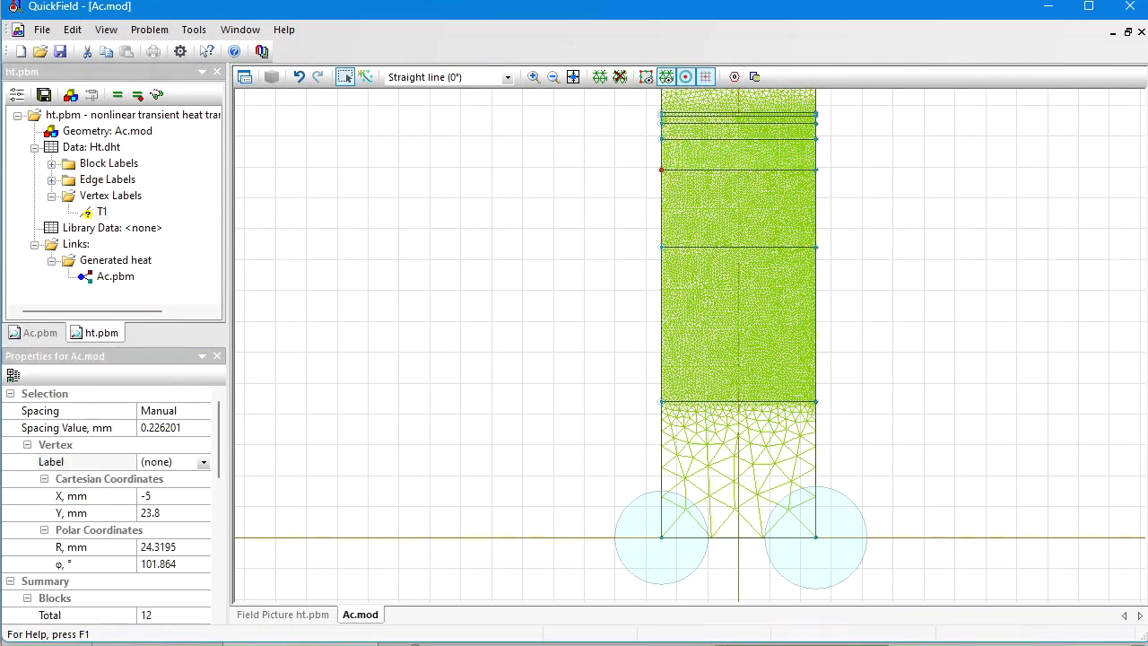
type("T2")
key("Return")
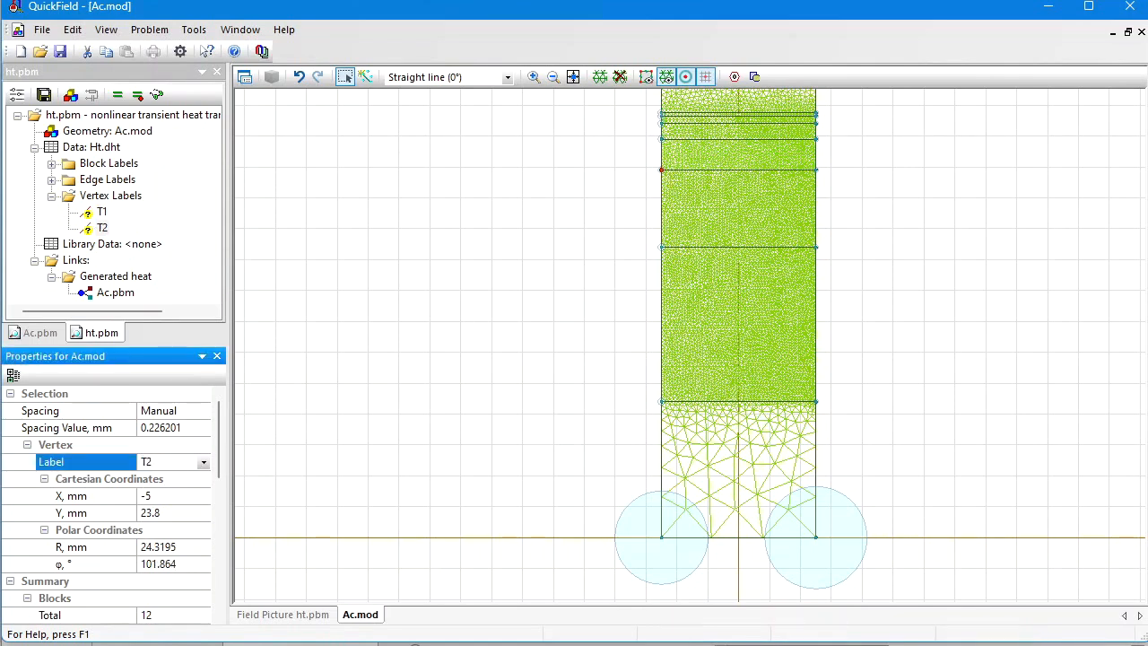
left_click(663, 539)
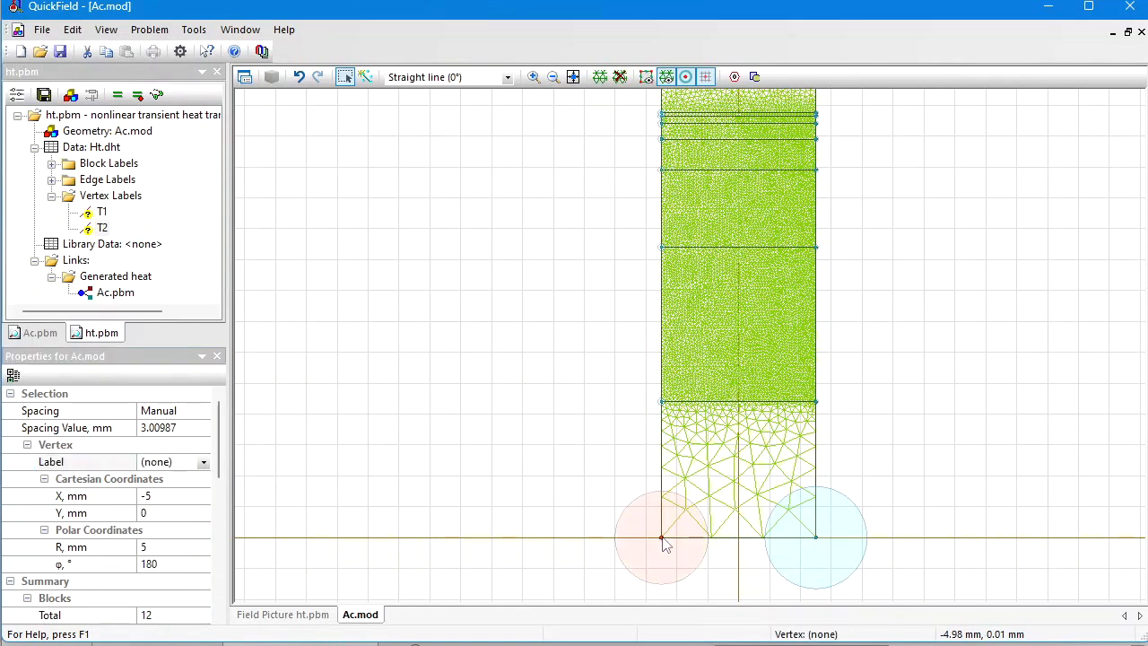
left_click(160, 462)
type("T3")
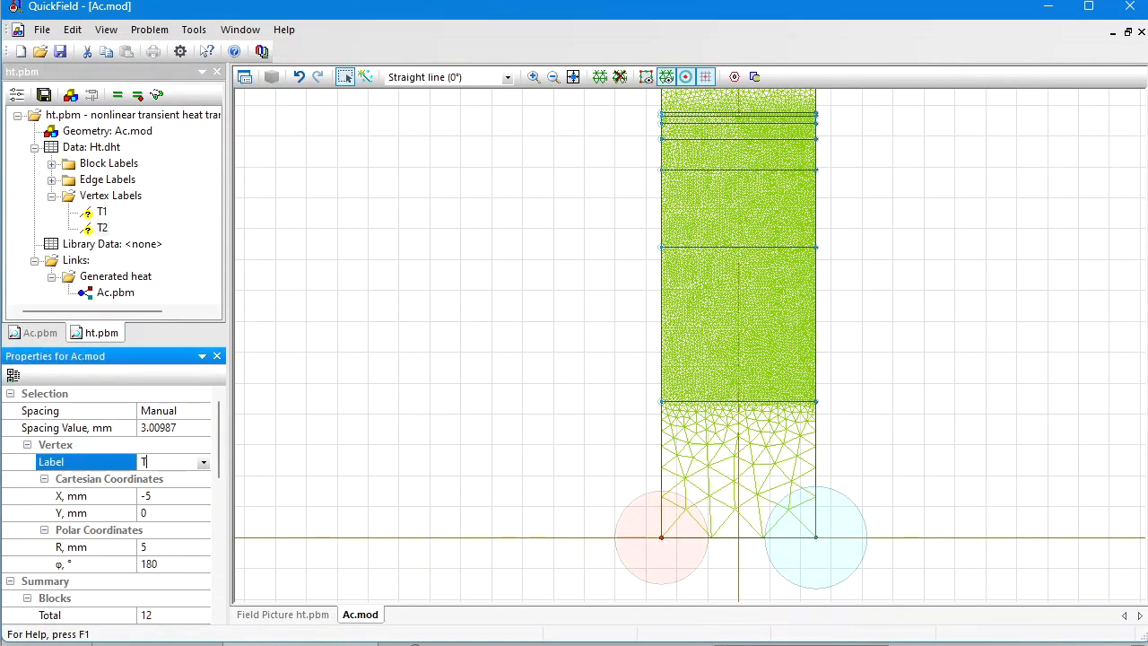
key("Return")
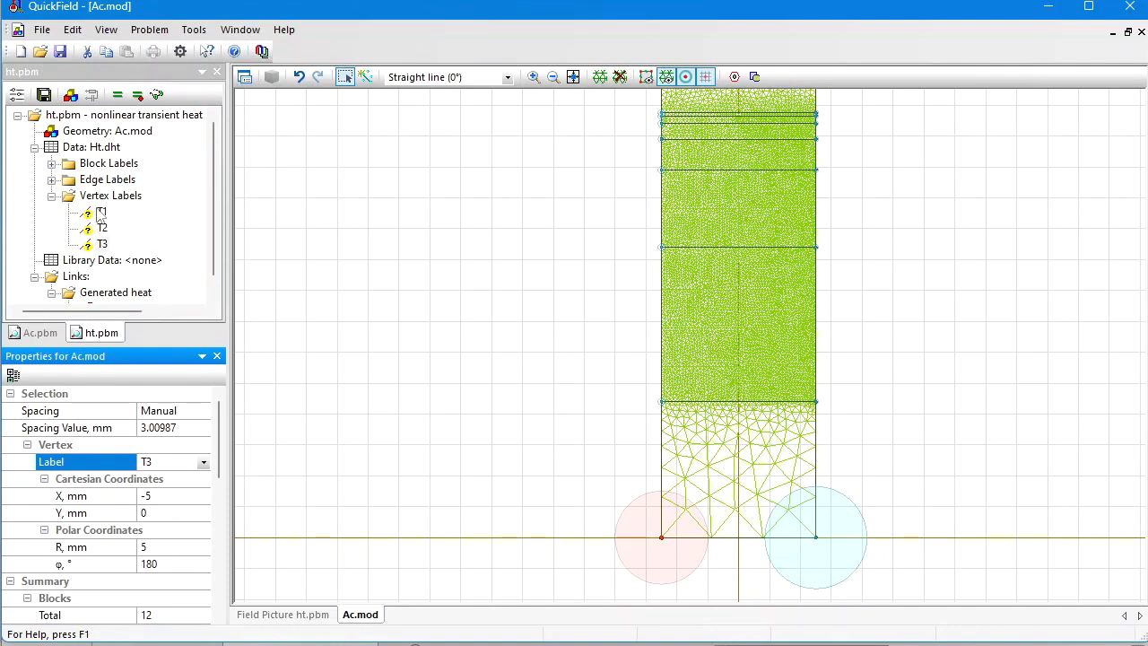
Step: Define vertex labels T1, T2 and T3 in the heat problem without any temperature or heat source condition
double_click(101, 214)
key("Return")
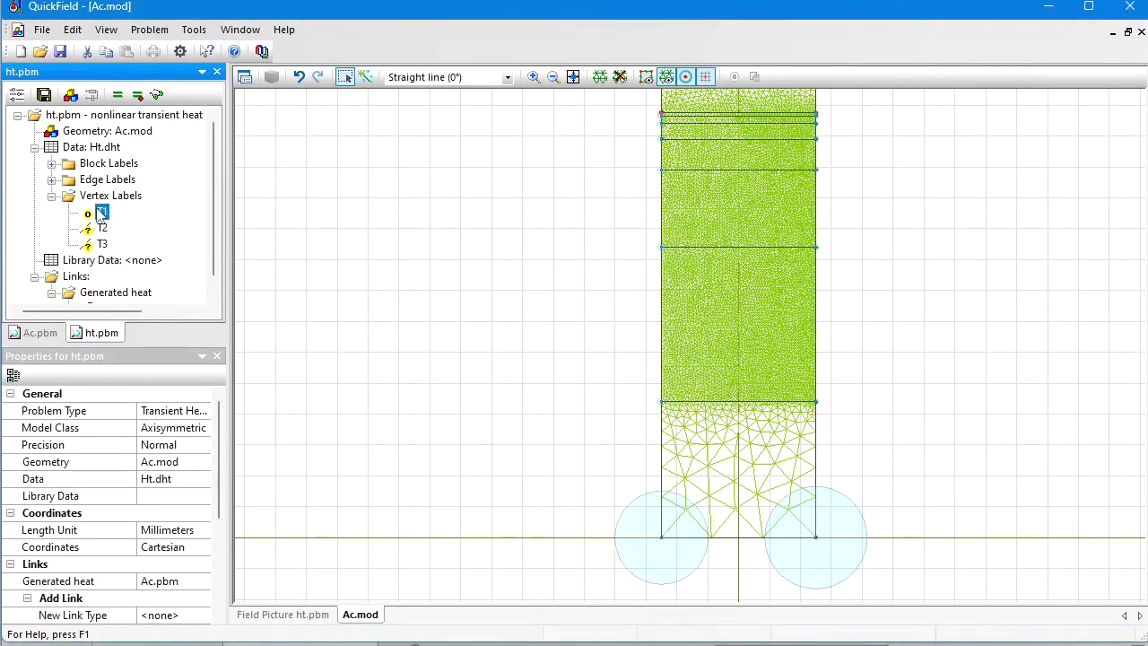
key("Down")
key("Return")
key("Return")
key("Down")
key("Return")
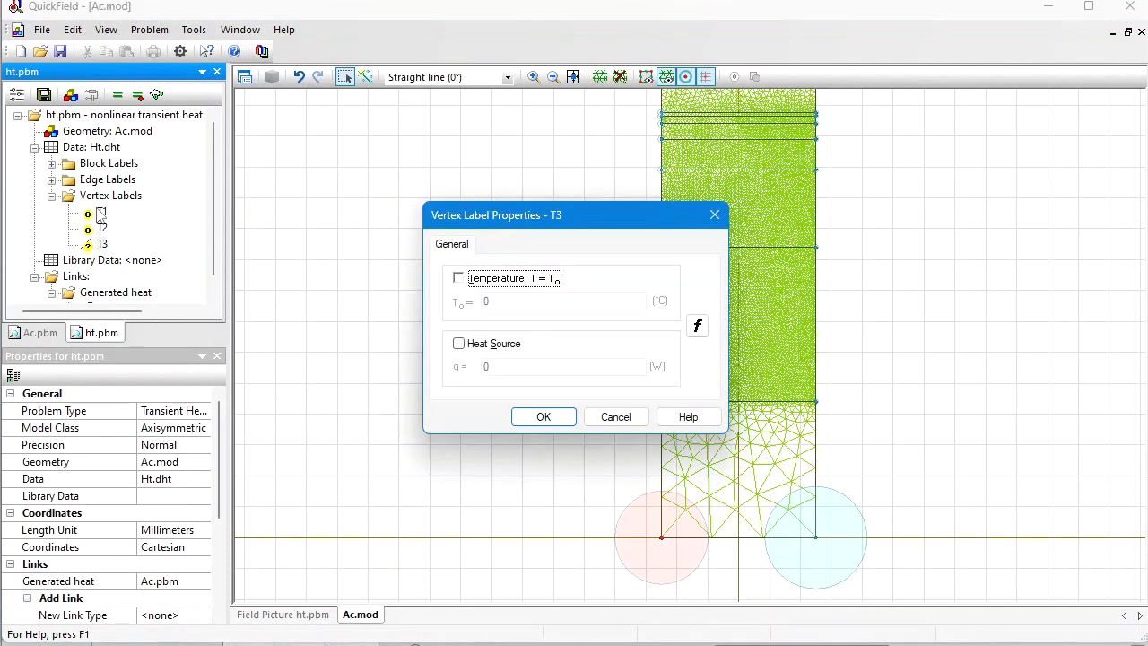
key("Return")
Step: Define vertex labels T1, T2 and T3 in the Ac.pbm problem without magnetic potential or linear current
left_click(33, 333)
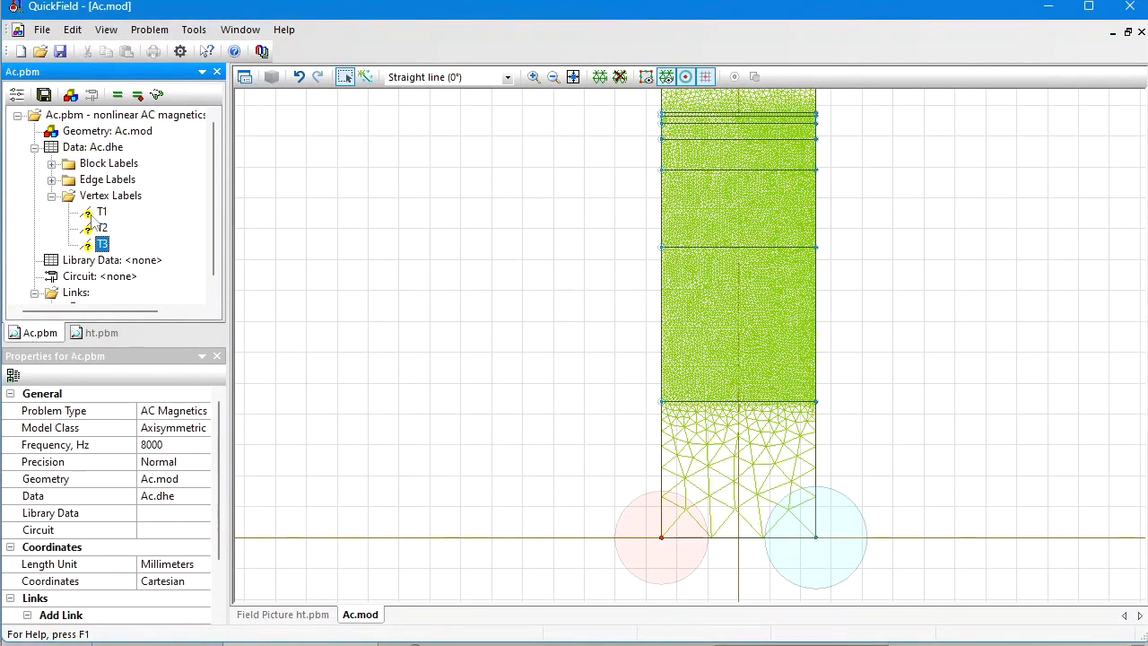
left_click(97, 216)
key("Return")
key("Return")
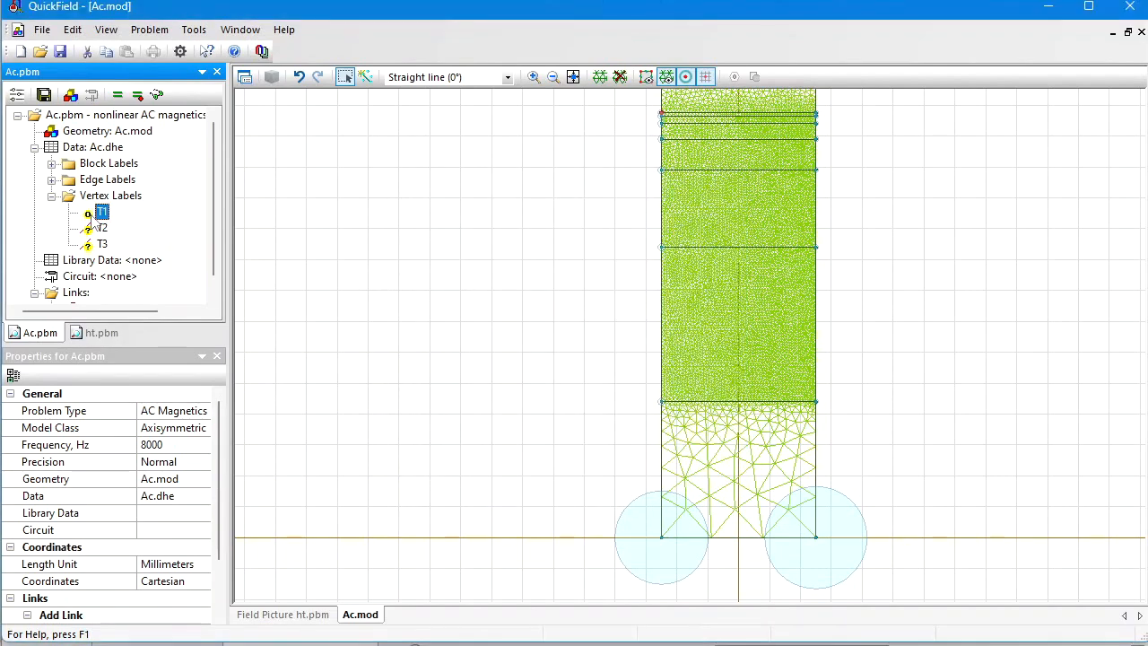
key("Down")
key("Return")
key("Return")
key("Down")
key("Return")
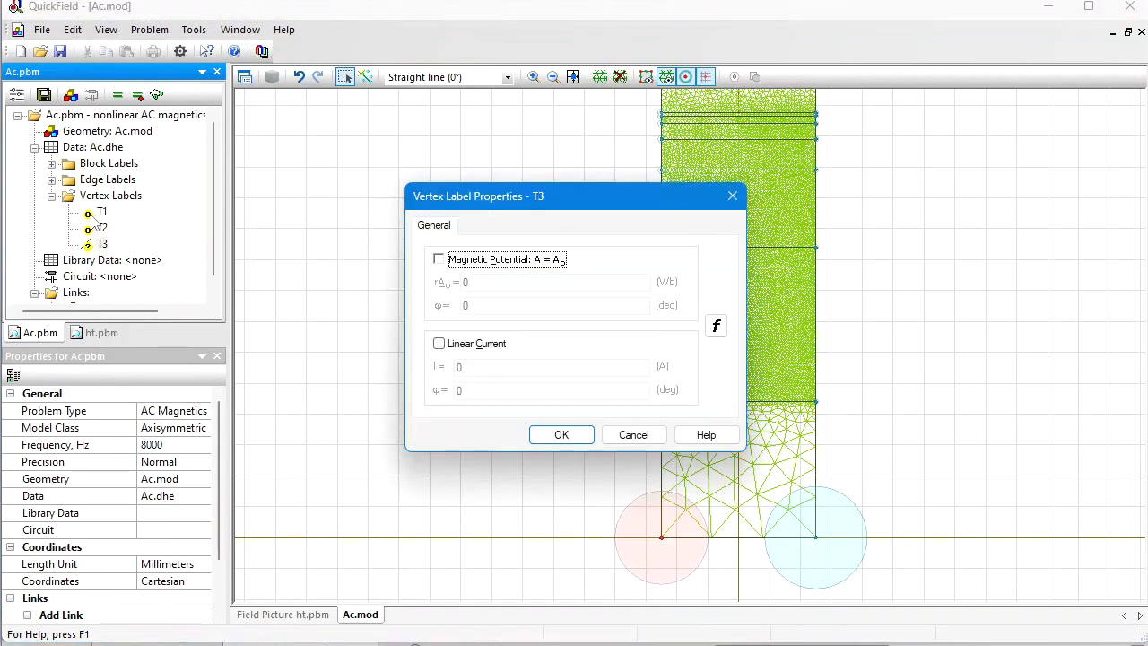
key("Return")
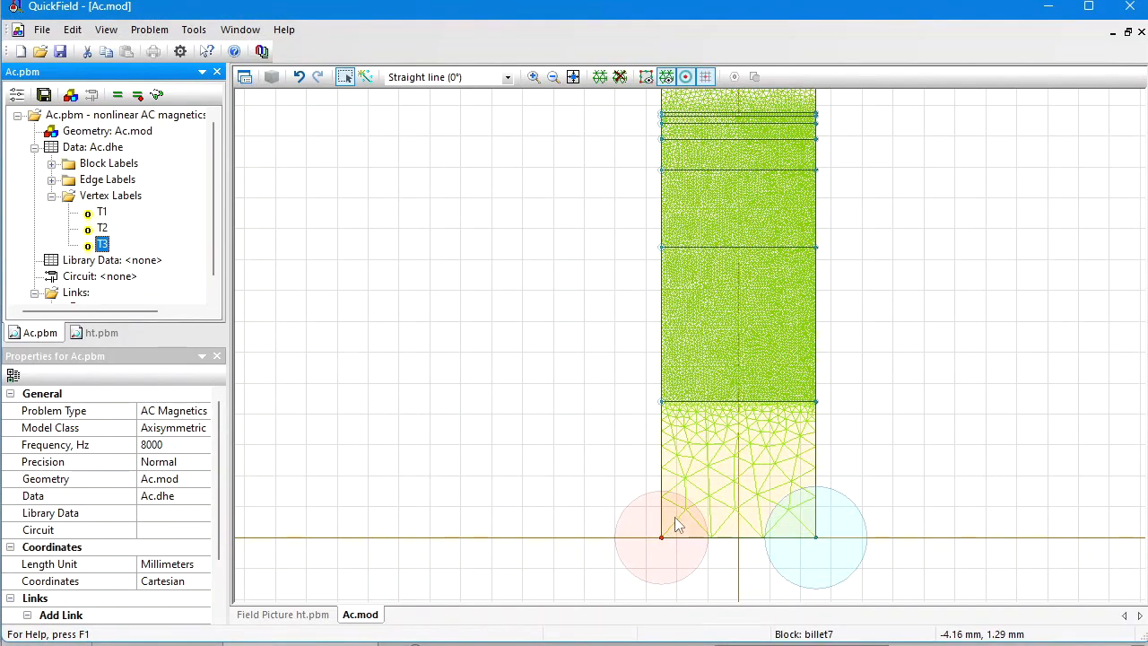
Step: Solve Ac.pbm, saving the modified Ac.mod and Ac.dhe files and declining to view the results
left_click(115, 100)
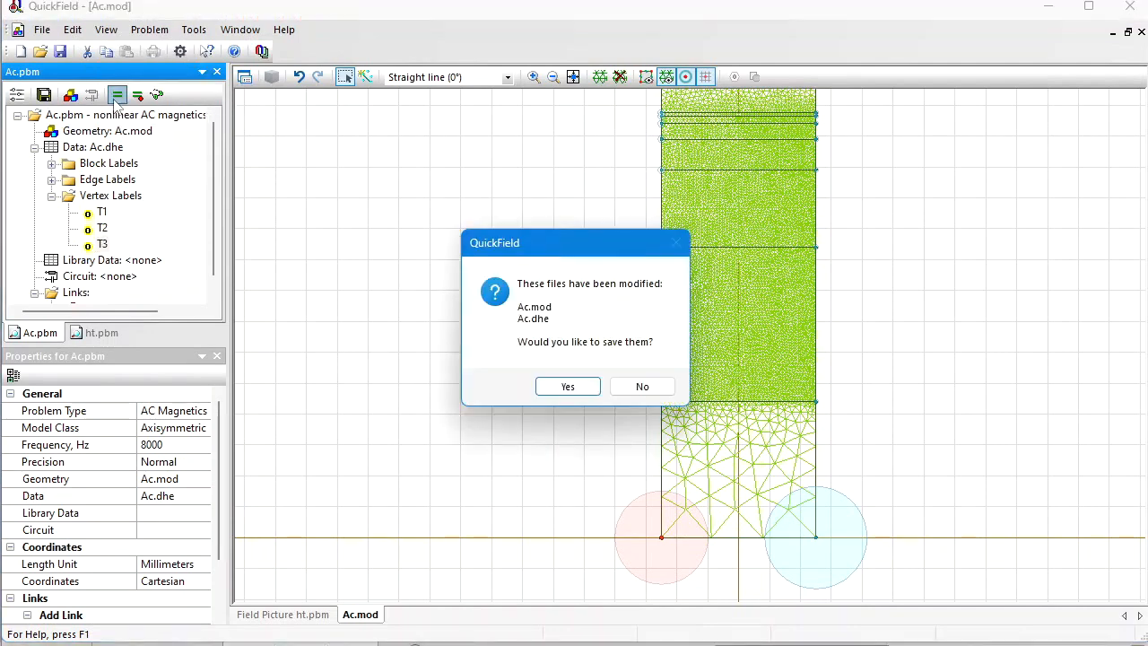
key("Return")
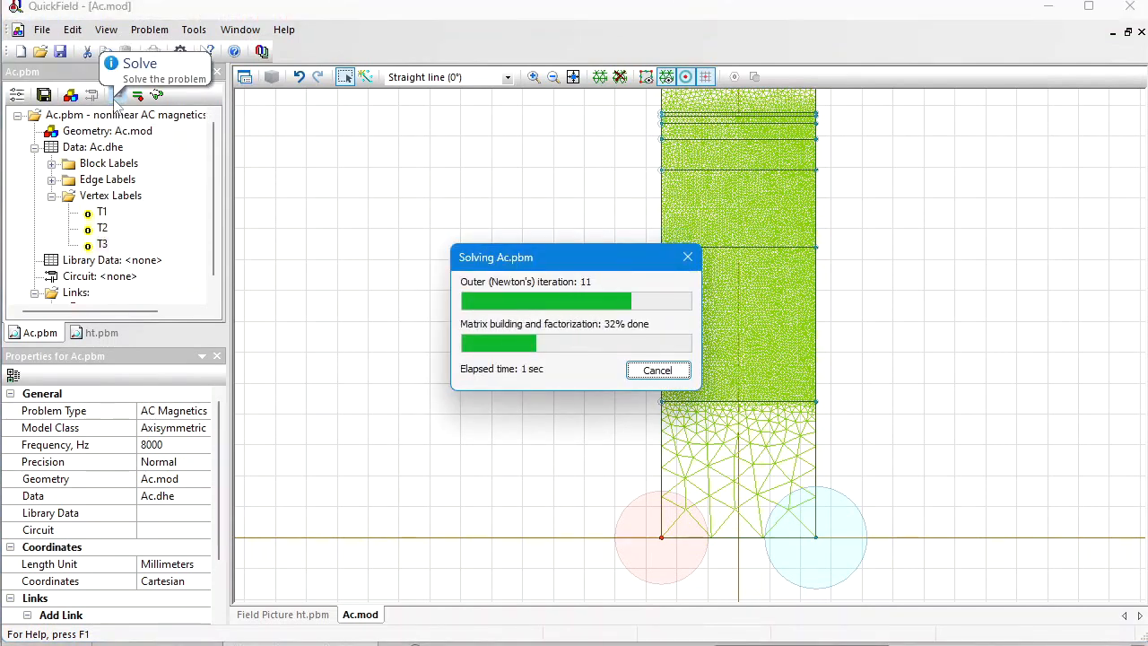
key("Right")
key("Return")
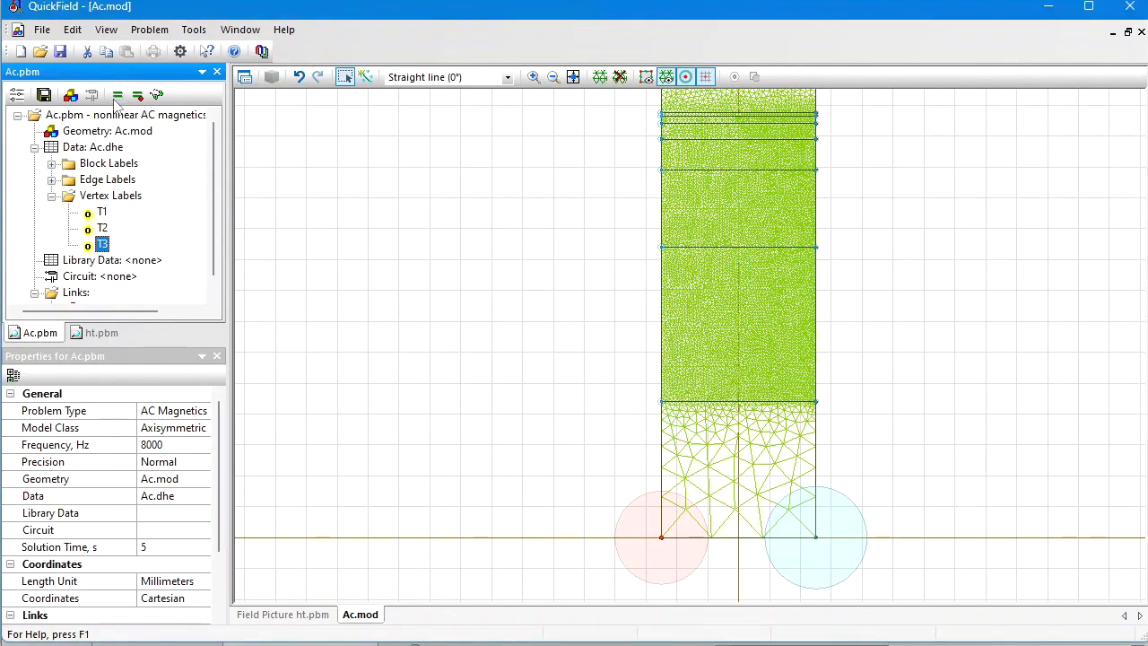
Step: Solve ht.pbm, saving the modified Ht.dht file, and point out the T1, T2 and T3 vertex labels
left_click(100, 338)
left_click(117, 94)
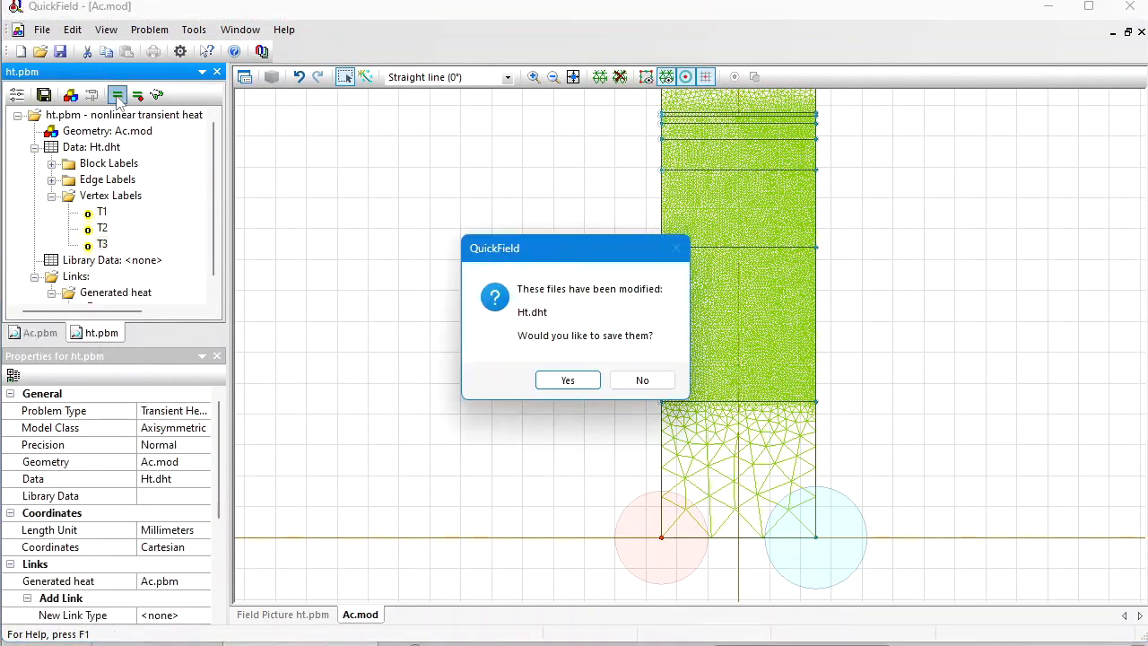
key("Return")
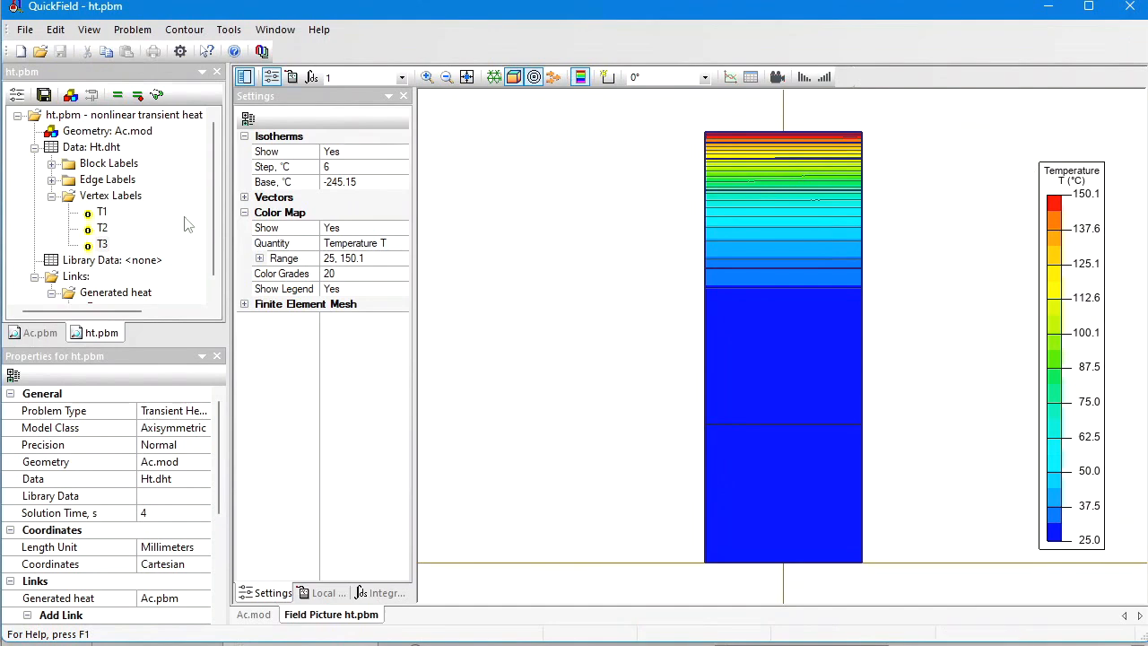
left_click(96, 212)
left_click(97, 228)
left_click(97, 245)
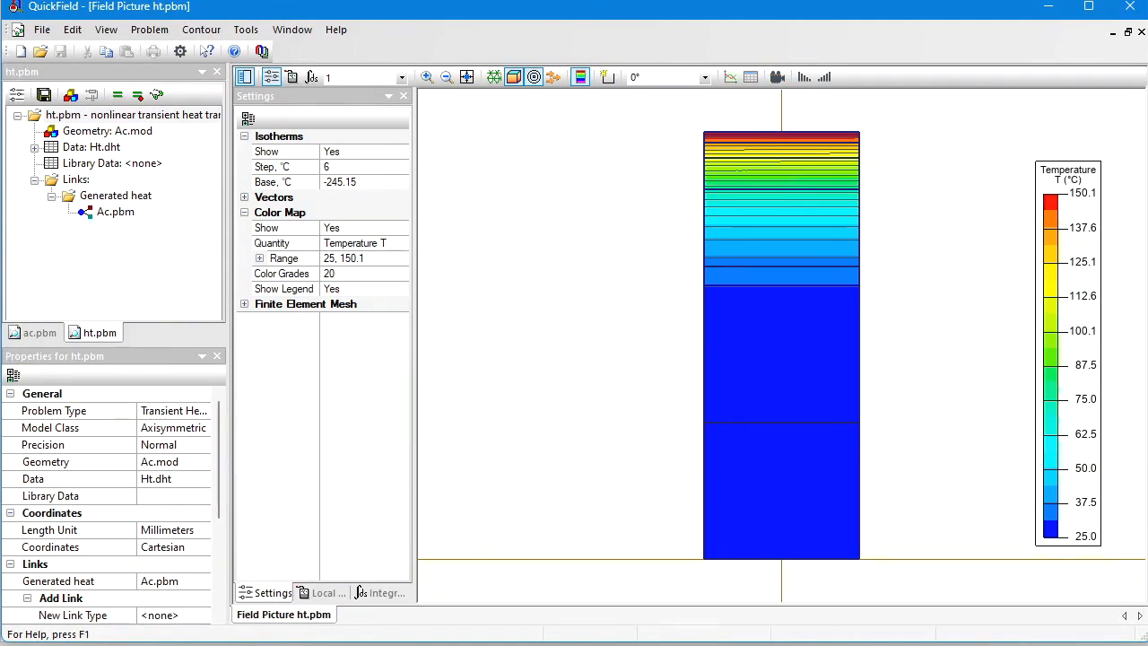
Step: Check the program's version, edition and available analysis types in its About information, and close it
left_click(336, 30)
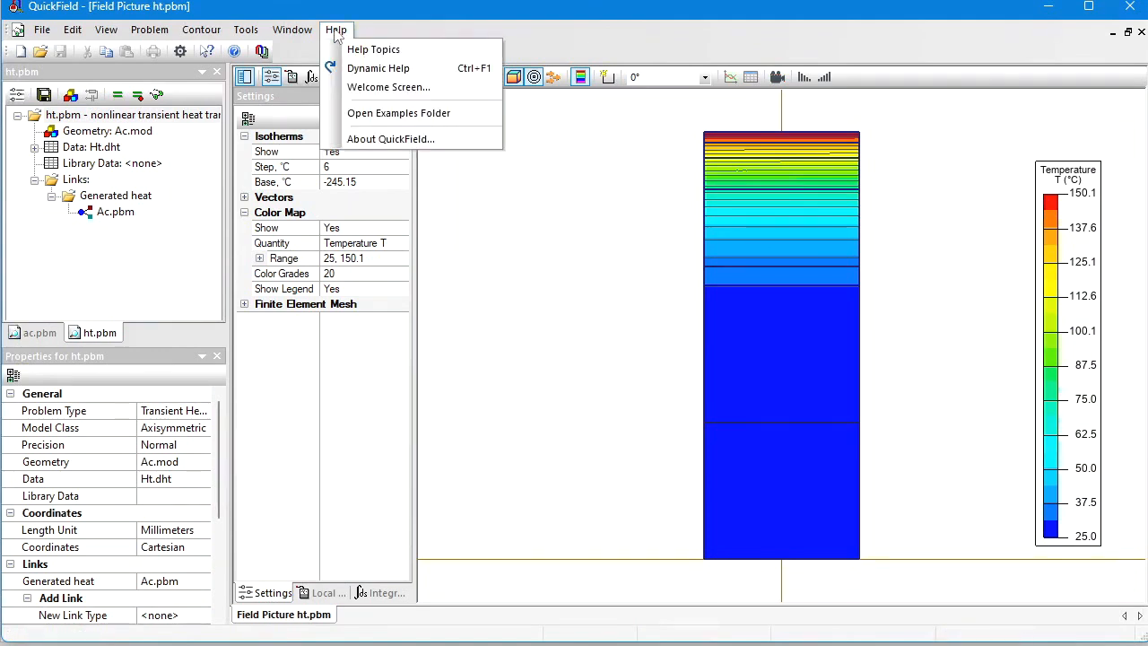
left_click(376, 140)
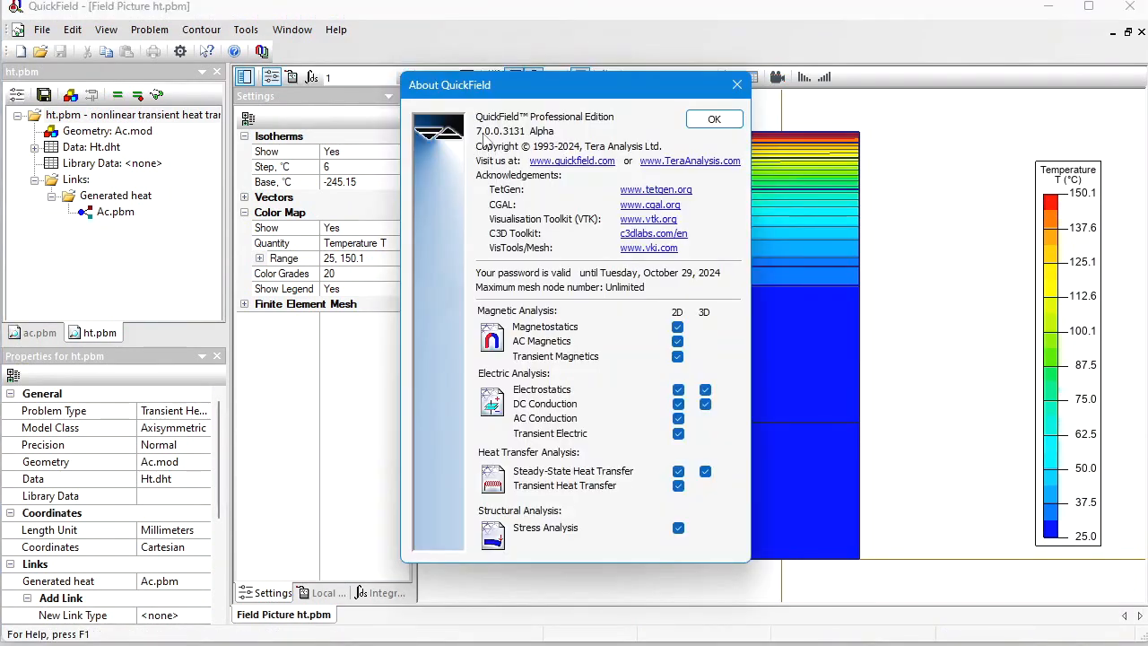
left_click(737, 86)
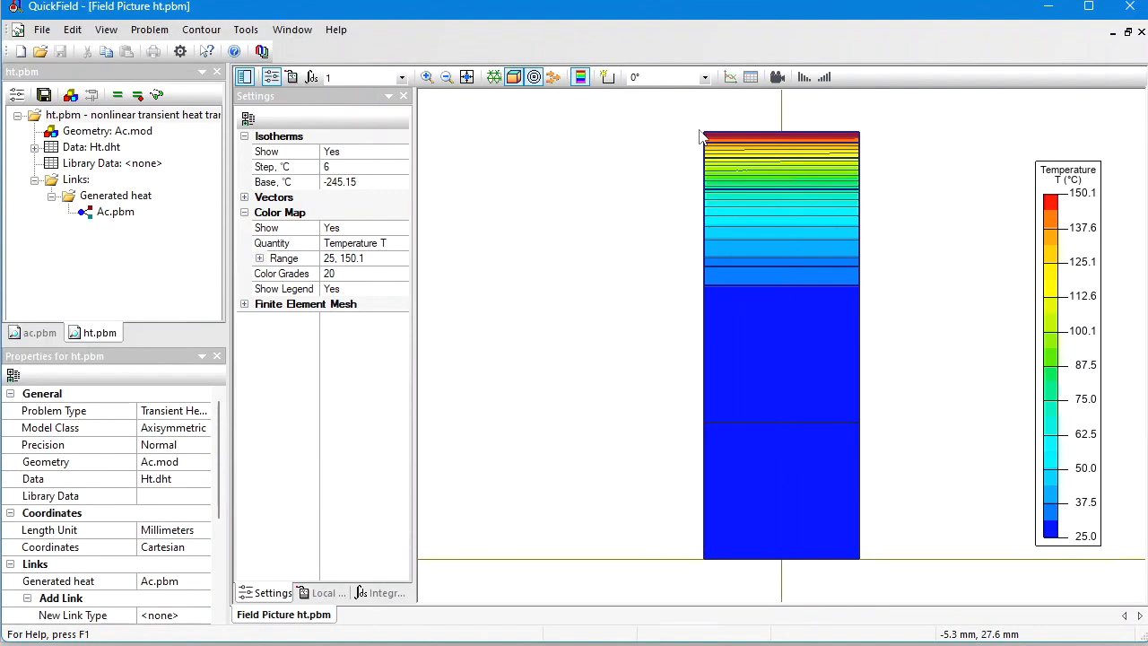
Step: Change the postprocessor option to Legacy and request the field picture of ht.pbm
left_click(179, 54)
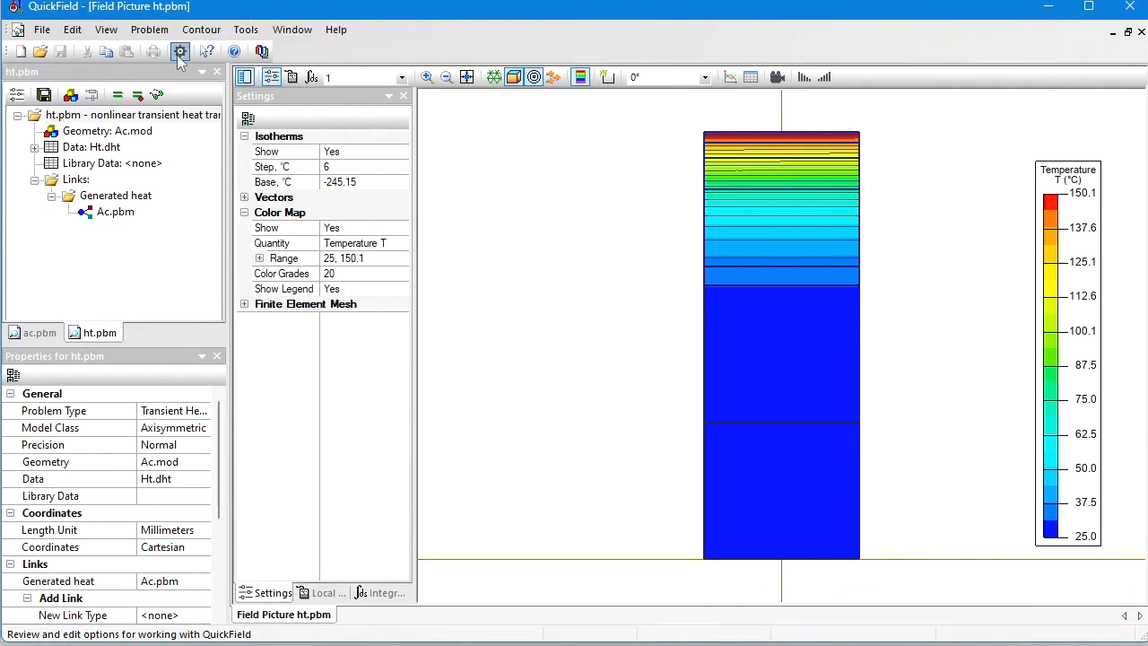
left_click(392, 344)
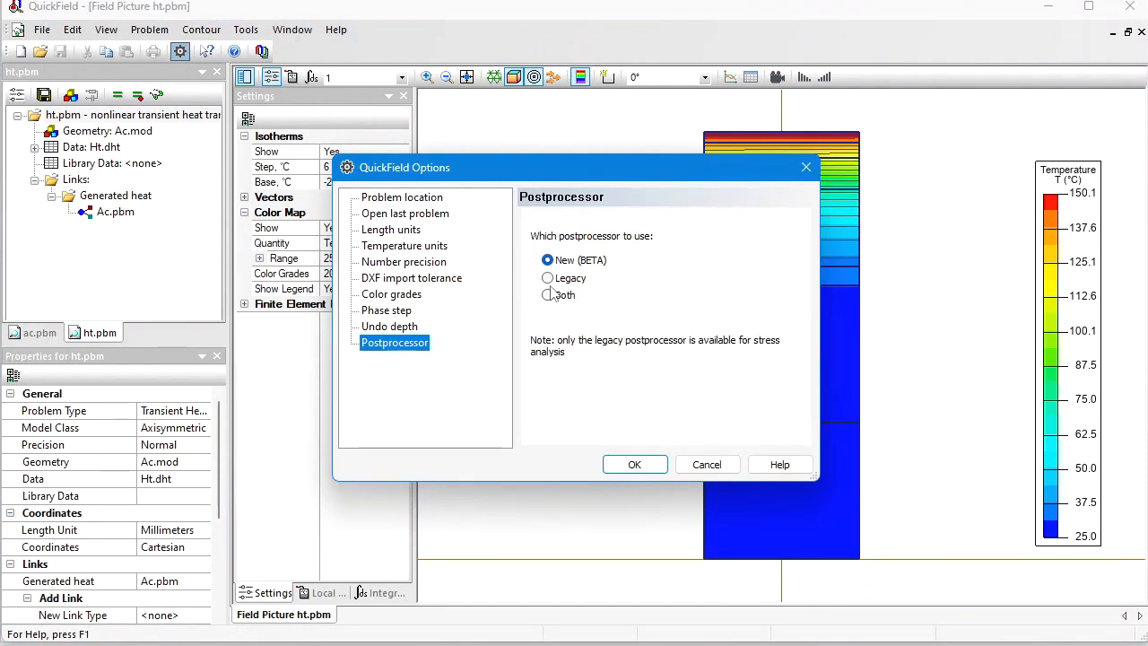
left_click(548, 278)
left_click(637, 465)
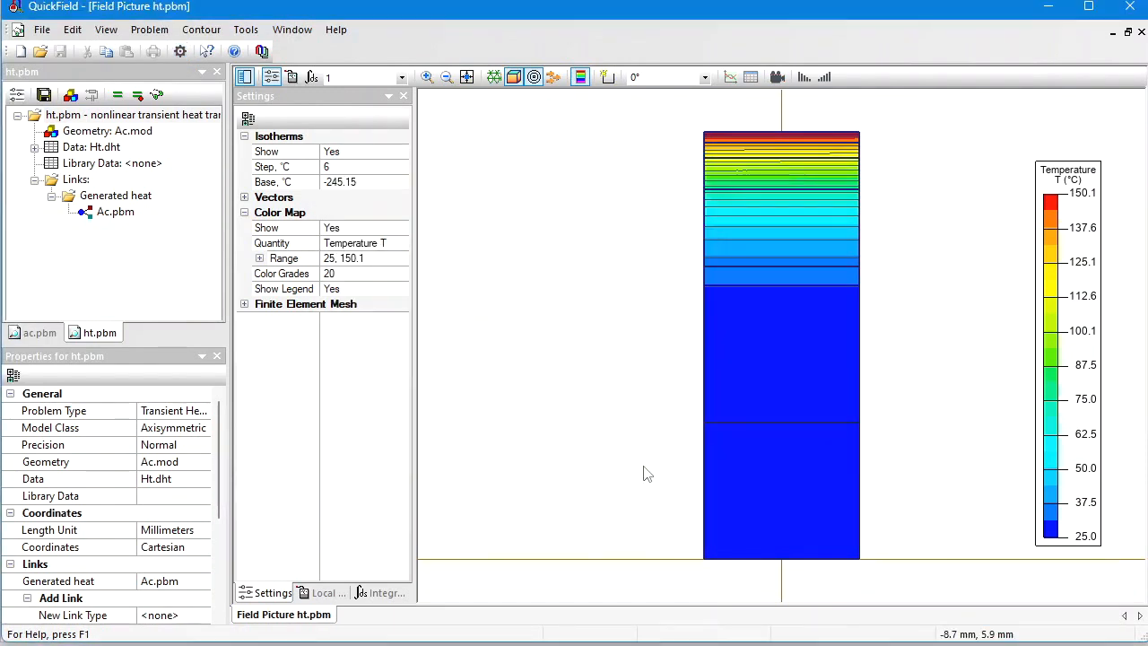
left_click(156, 94)
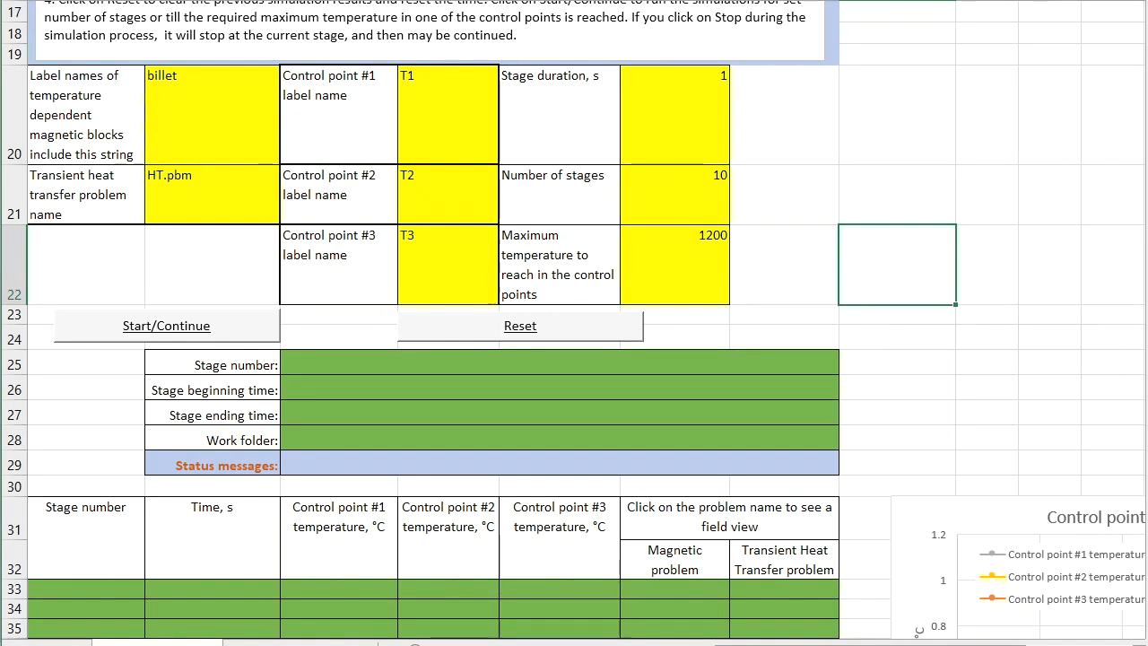
Step: Start the staged induction heating simulation and open its IHD_1 work folder inside the webinar folder
left_click(171, 328)
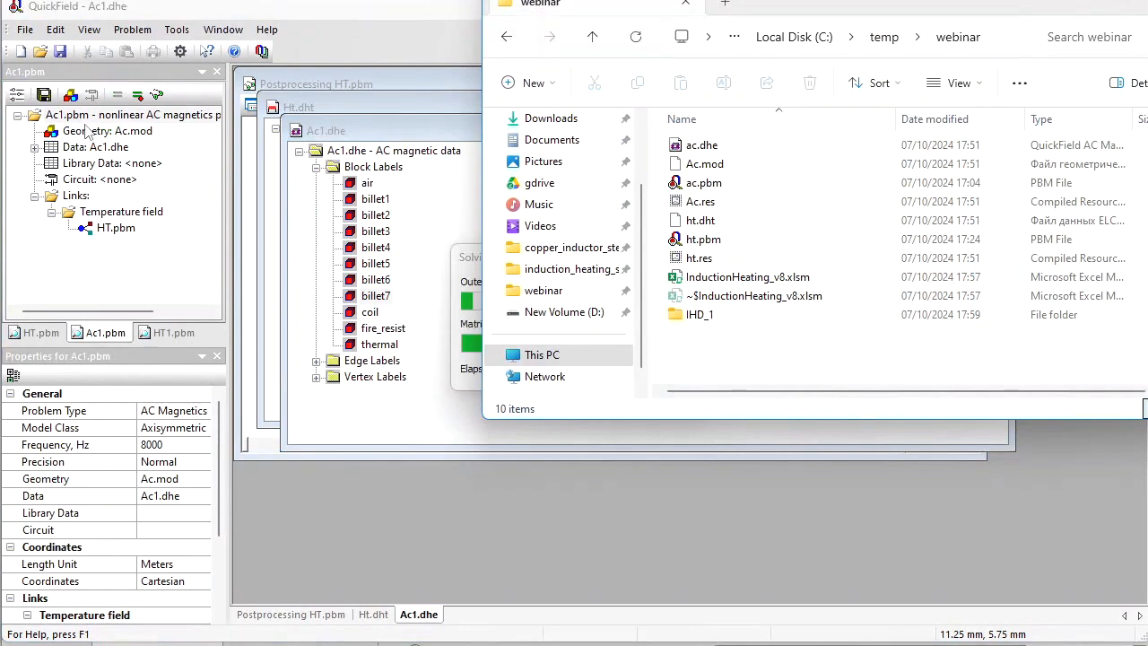
left_click(696, 315)
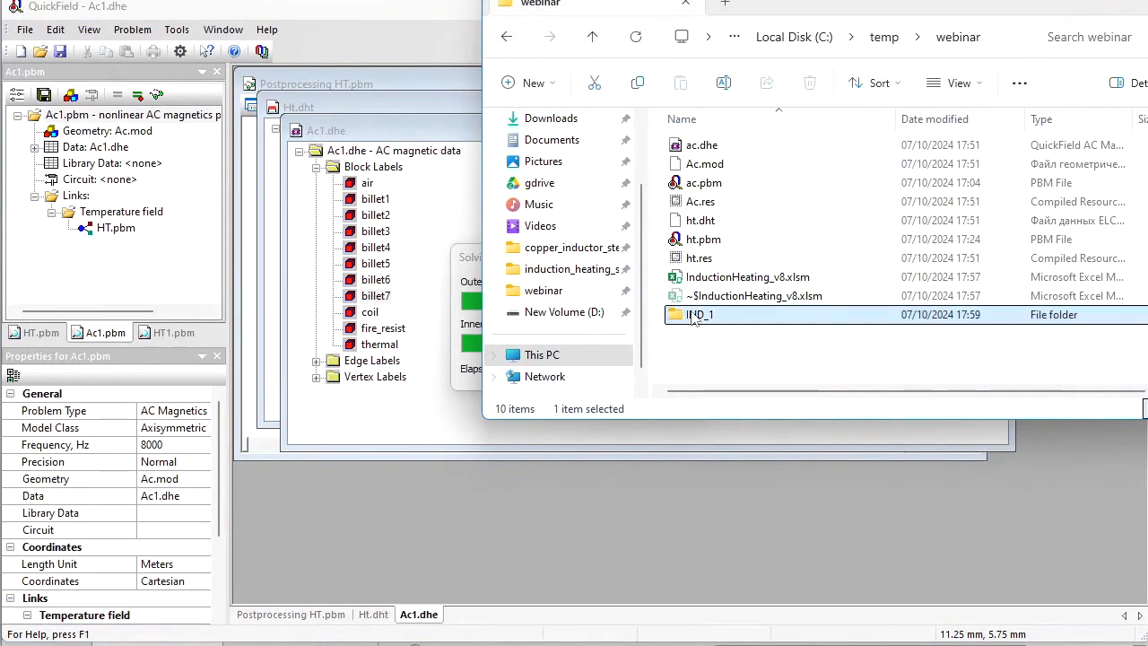
double_click(696, 315)
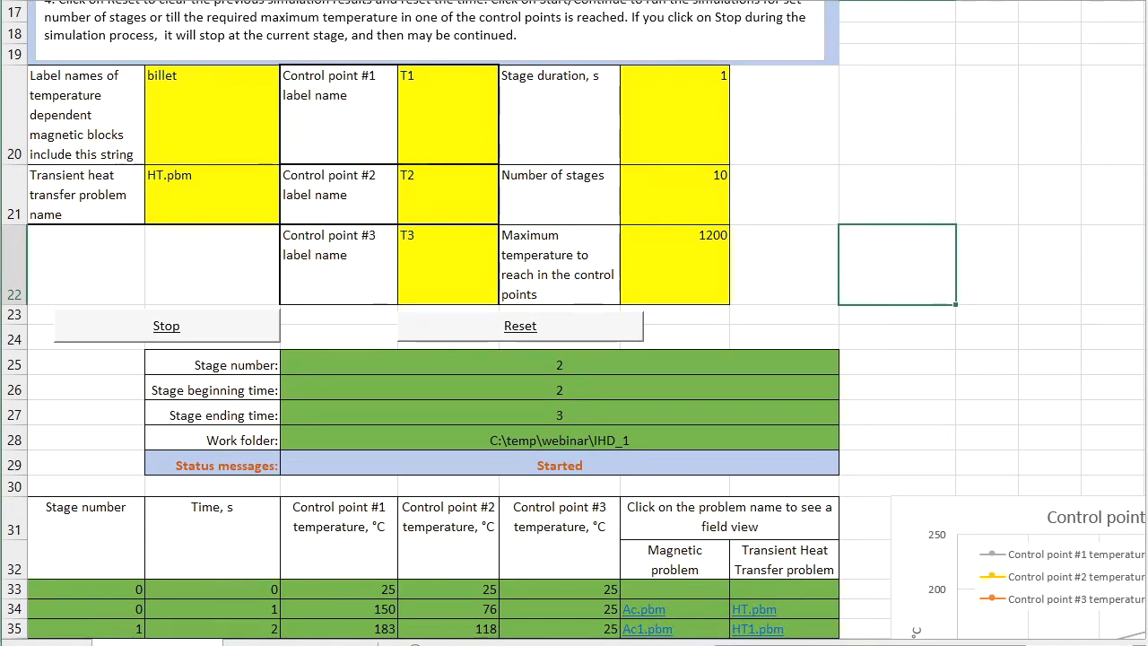
Step: Inspect the script's VBA module code down to the MakeSteps main procedure, and return to the worksheet
key("alt+F11")
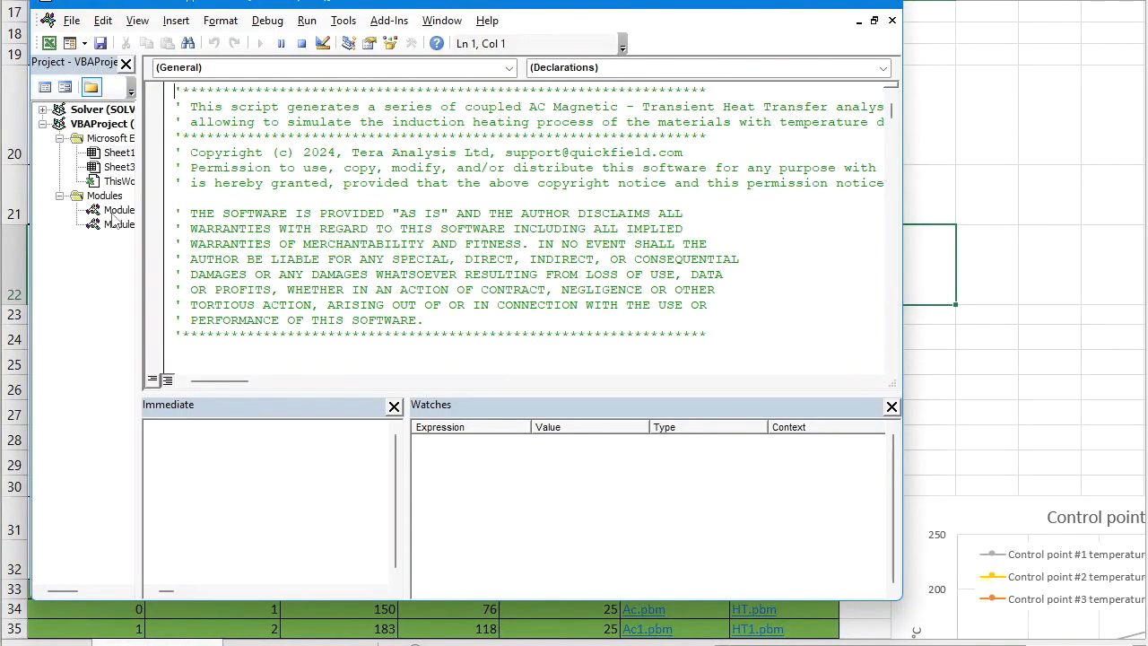
double_click(113, 215)
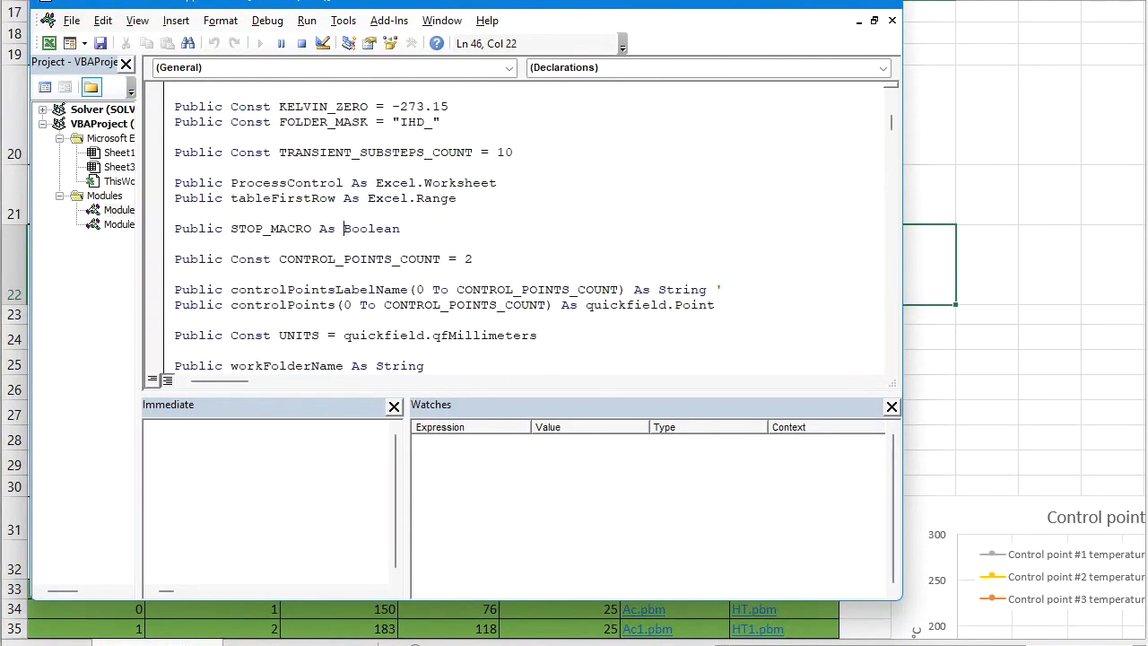
key("Page_Down")
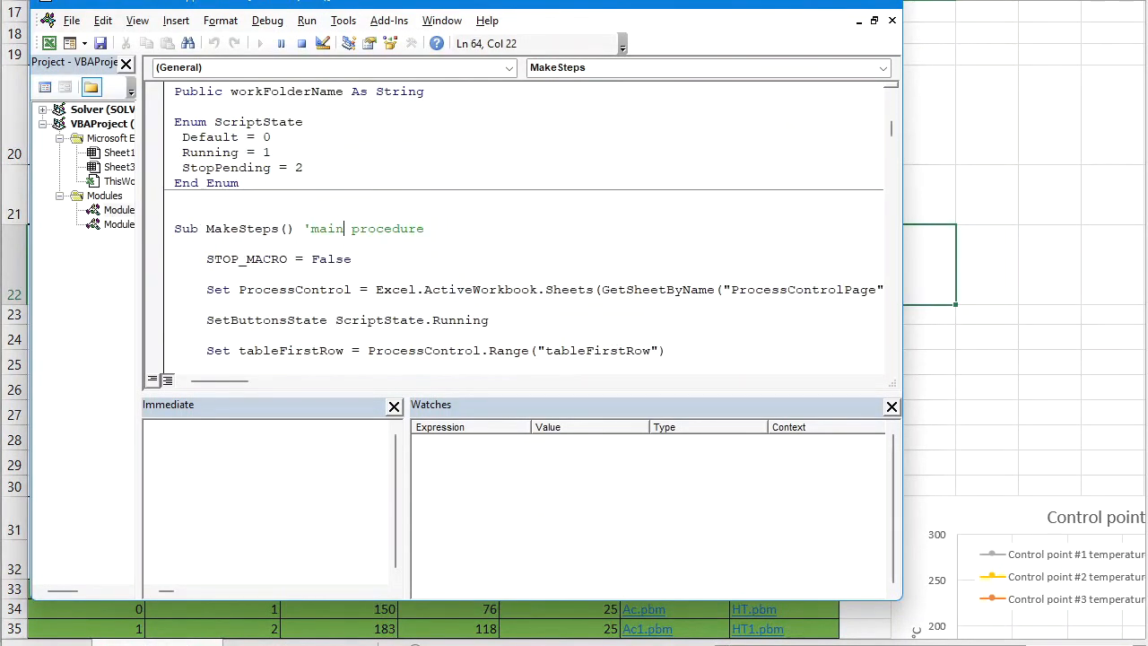
left_click_drag(221, 228, 260, 228)
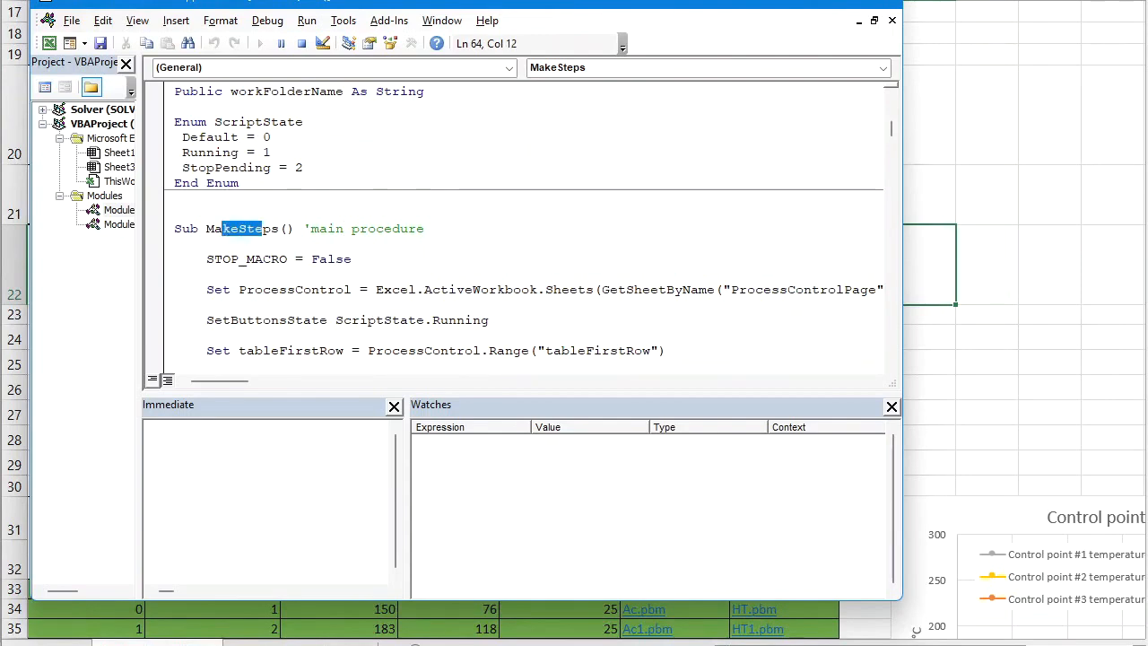
key("alt+F11")
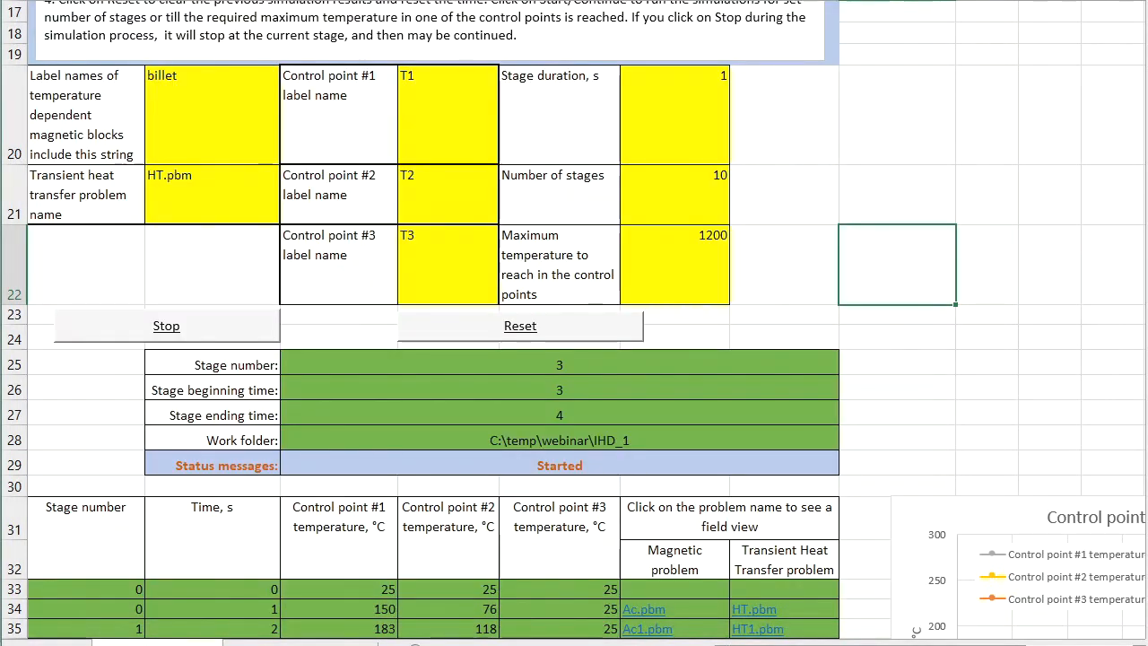
Step: Stop the running simulation and examine the stage results table and the control points temperature vs. time chart
left_click(166, 325)
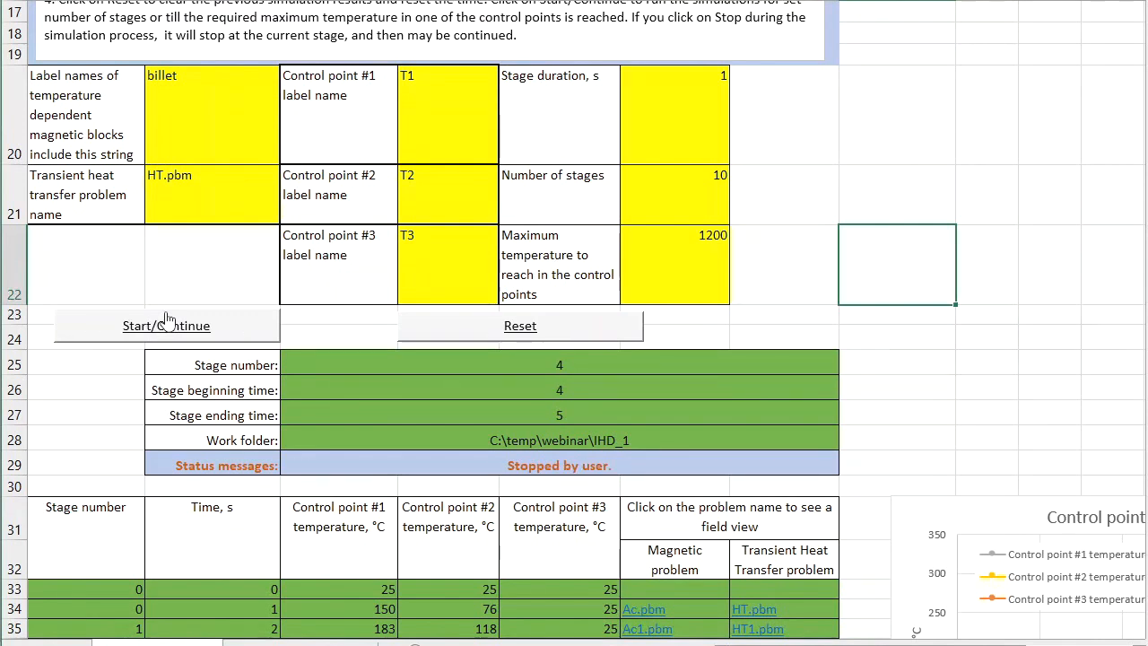
left_click(897, 390)
left_click_drag(1147, 182, 1147, 205)
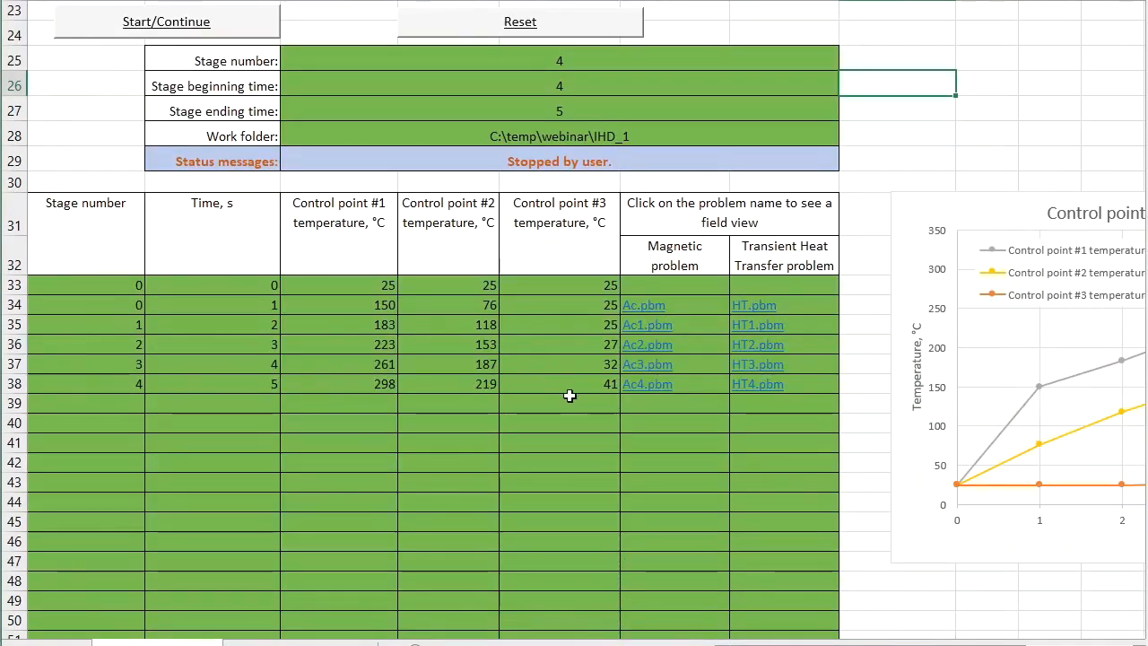
left_click_drag(800, 644, 915, 644)
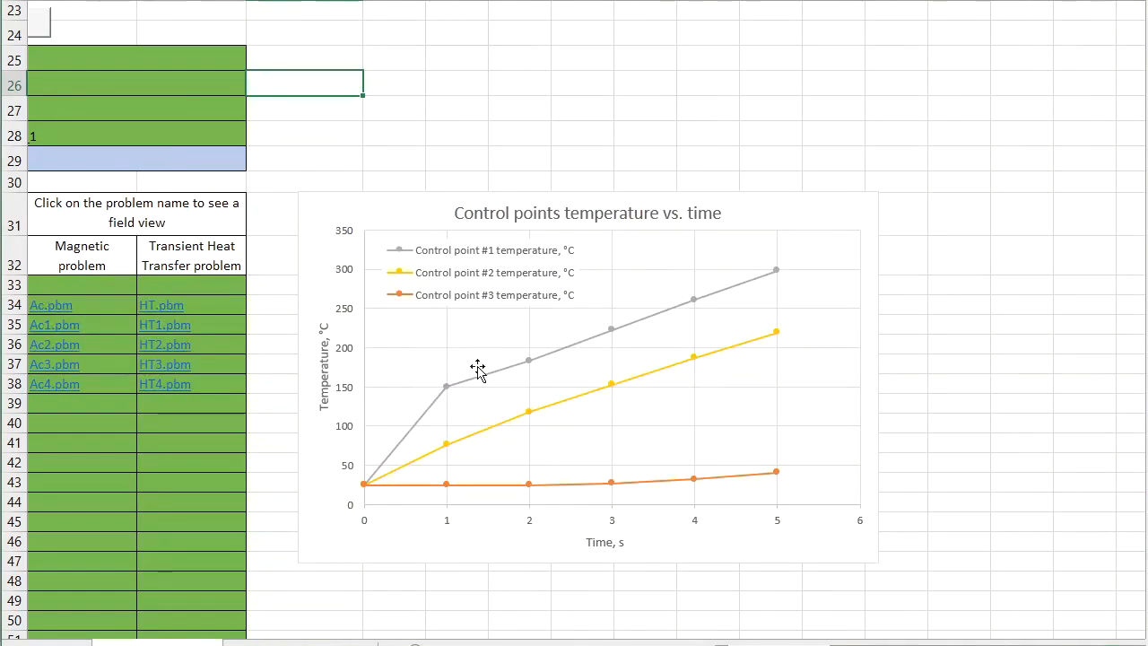
mouse_move(375, 489)
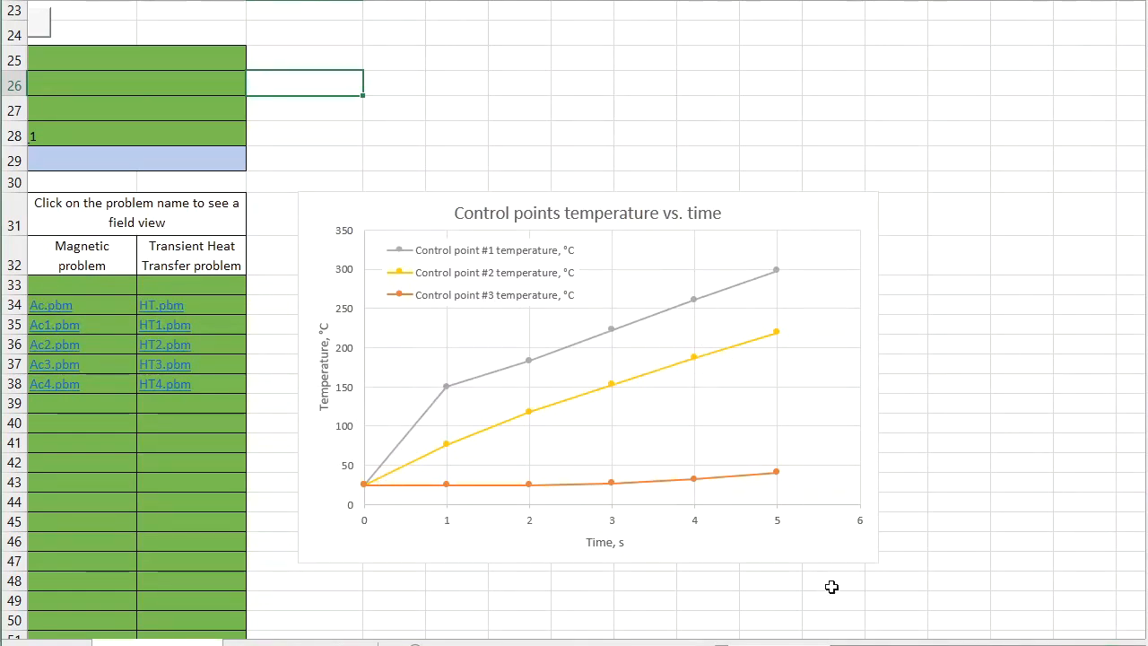
left_click_drag(872, 645, 771, 645)
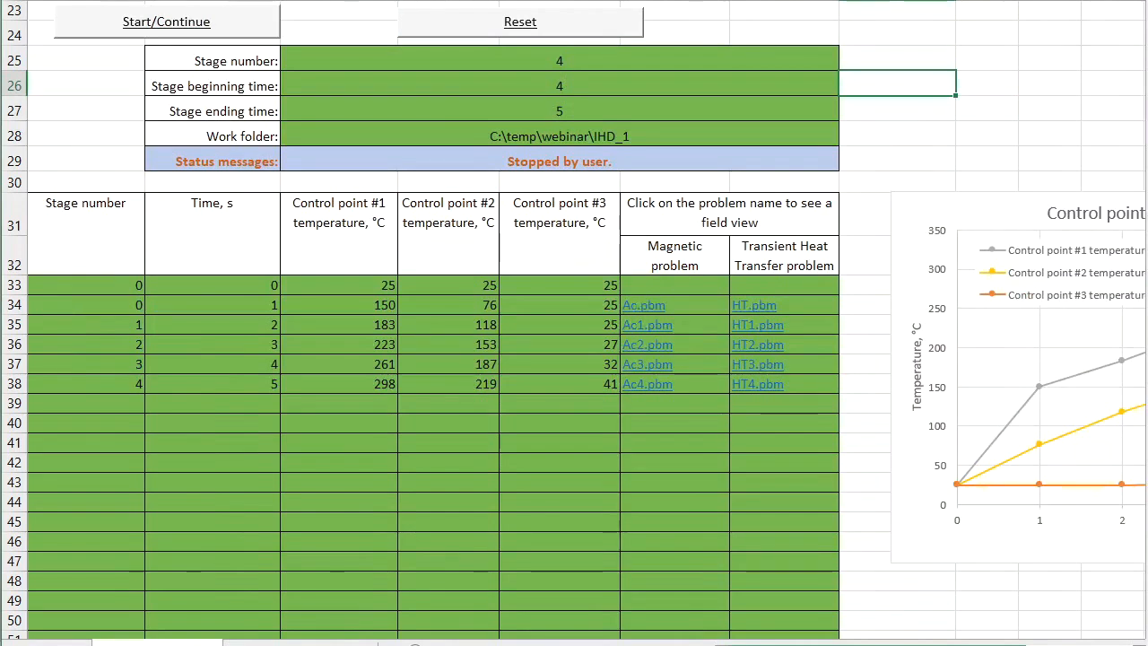
Step: Continue the simulation from the stopped stage and review the workflow parameters and the stage results table
left_click(189, 20)
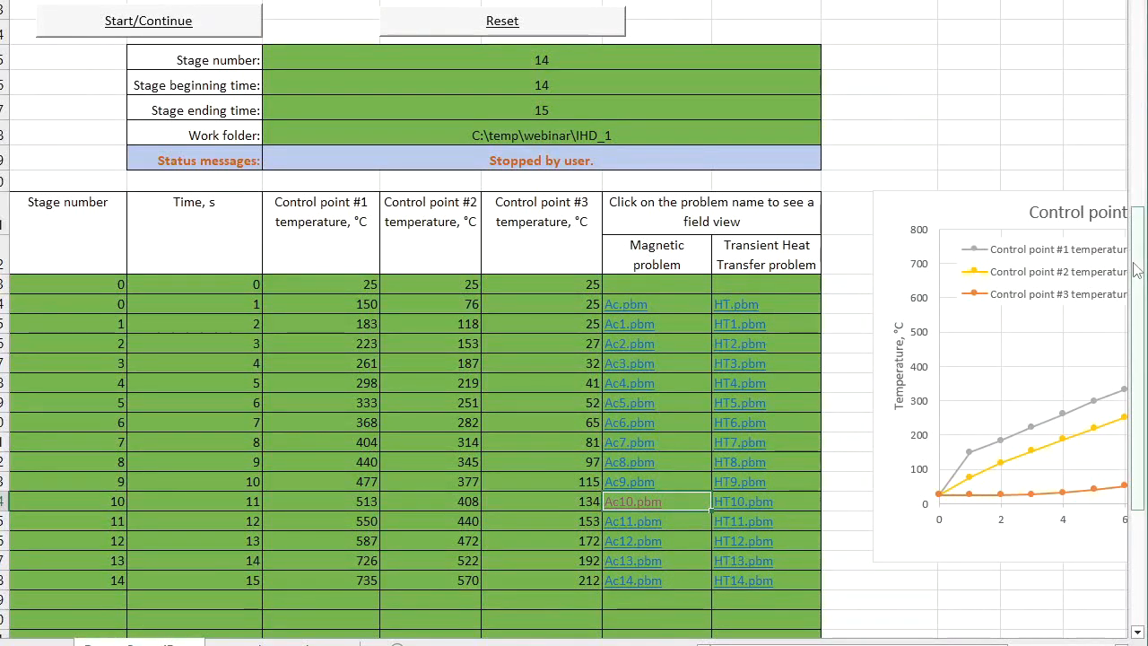
left_click_drag(1137, 271, 1137, 118)
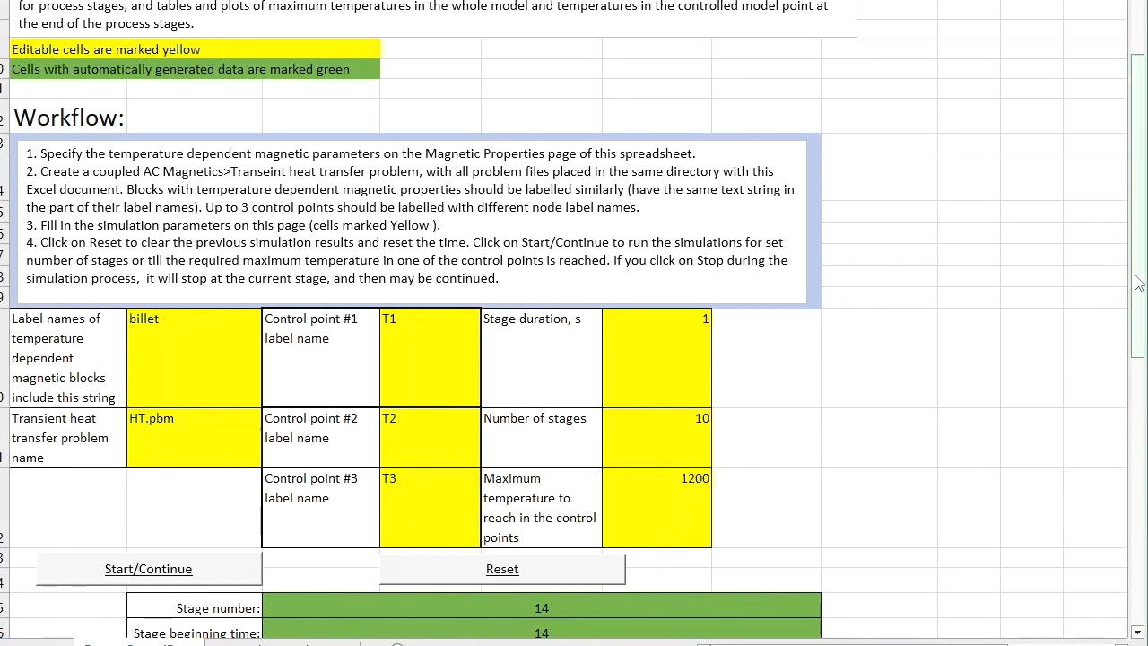
left_click_drag(1137, 269, 1137, 480)
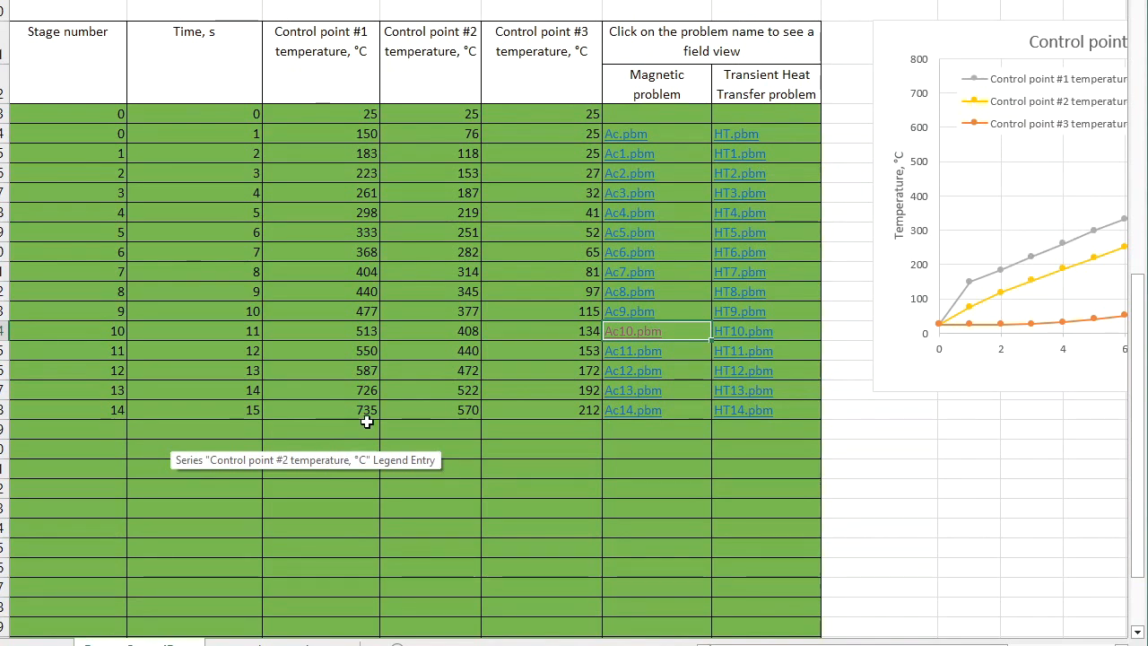
Step: Open the field picture of magnetic problem Ac14.pbm and examine the current density near the billet's surface
left_click(634, 411)
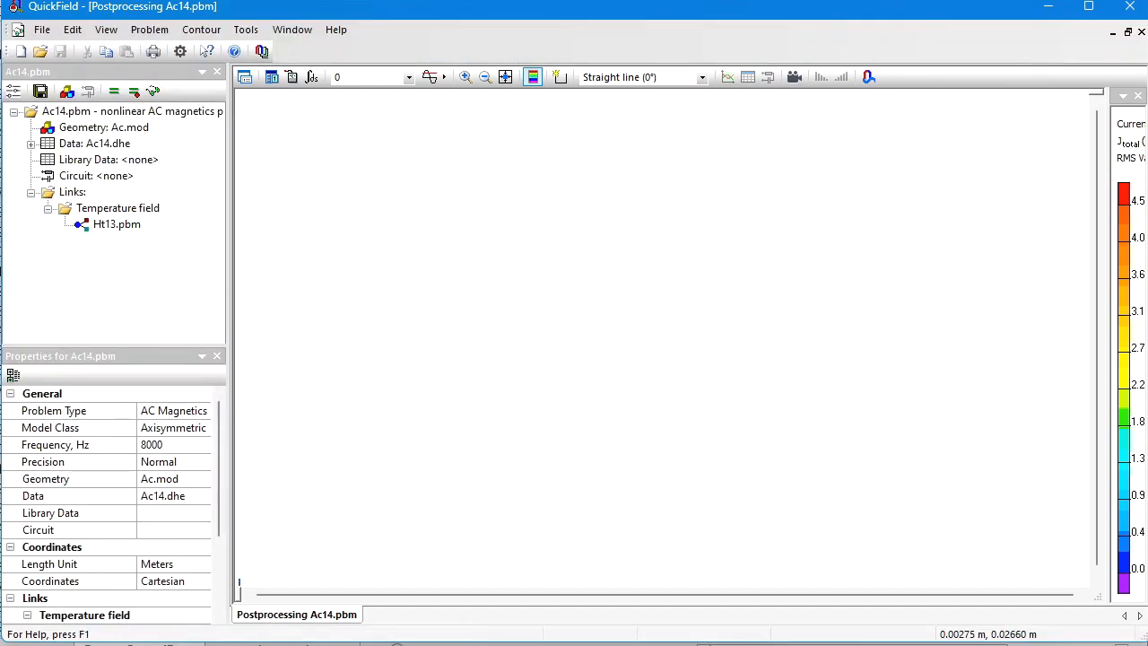
left_click(505, 76)
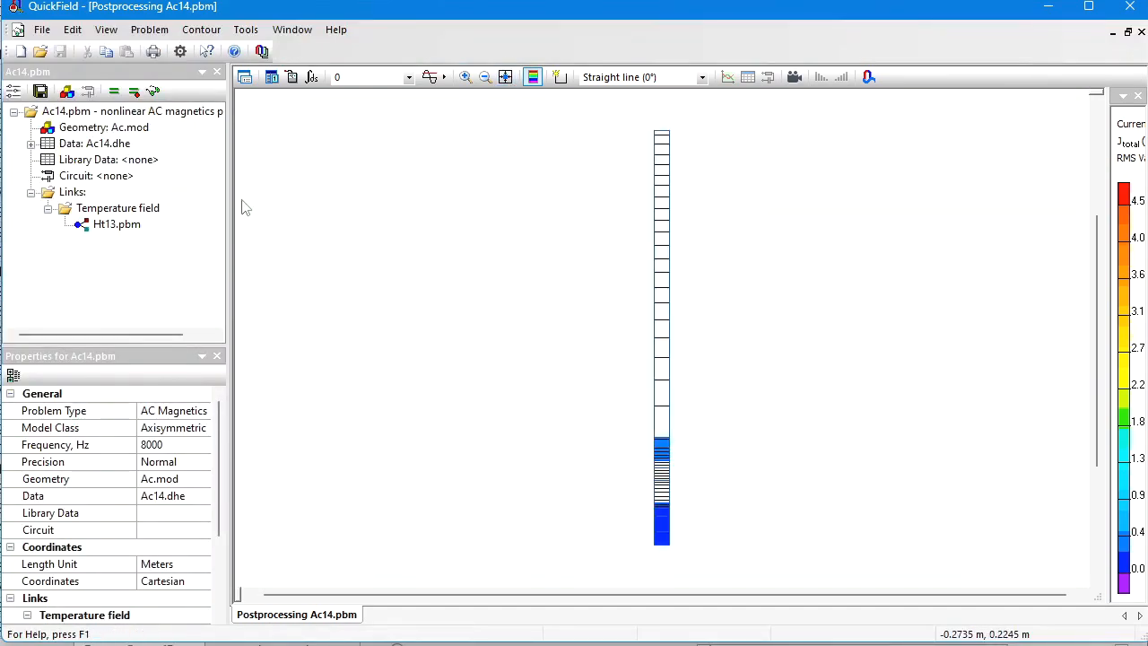
left_click(466, 76)
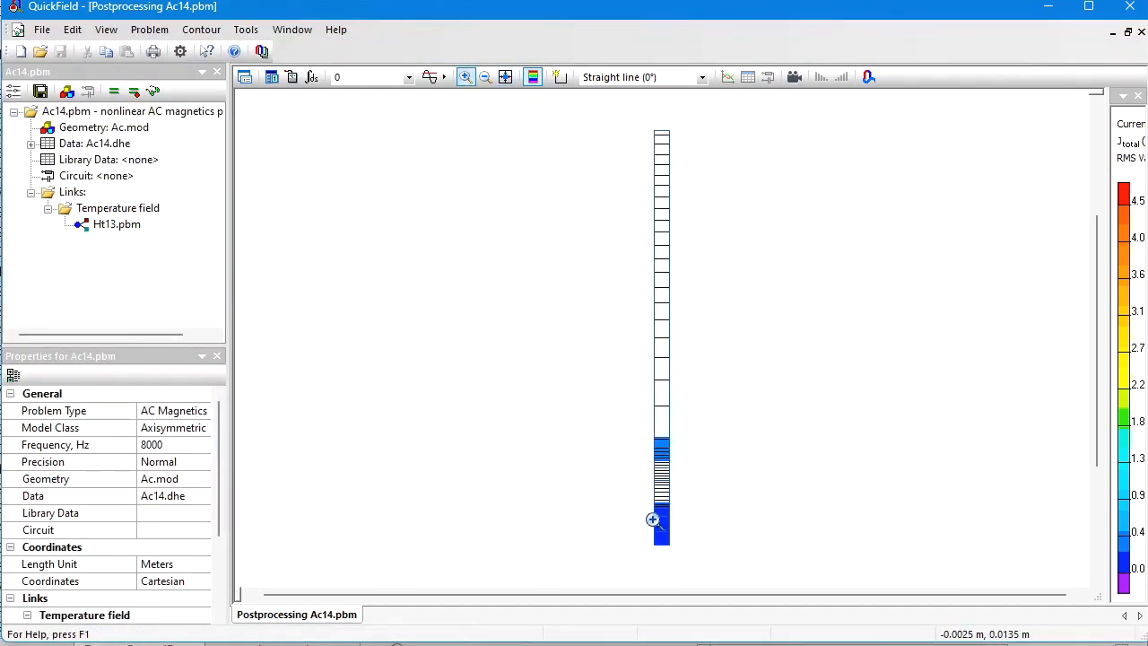
left_click_drag(643, 491, 681, 530)
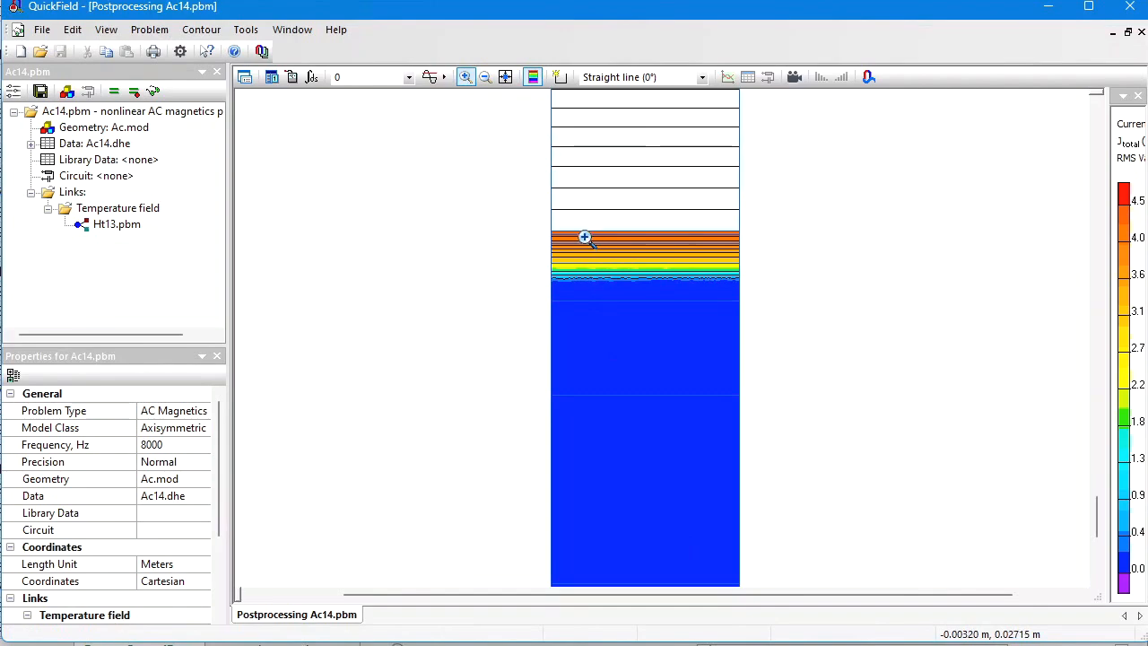
Step: Inspect the B-H curve of block label billet1 in the Ac14.dhe data, closing its properties without changes
left_click(30, 144)
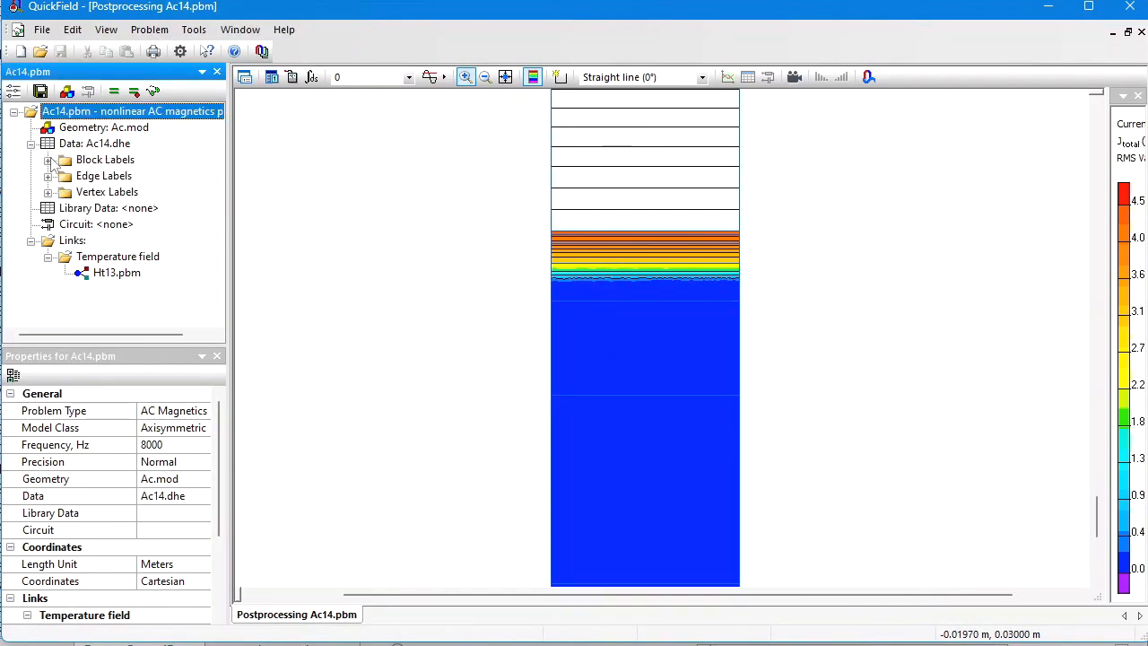
left_click(48, 159)
left_click(101, 161)
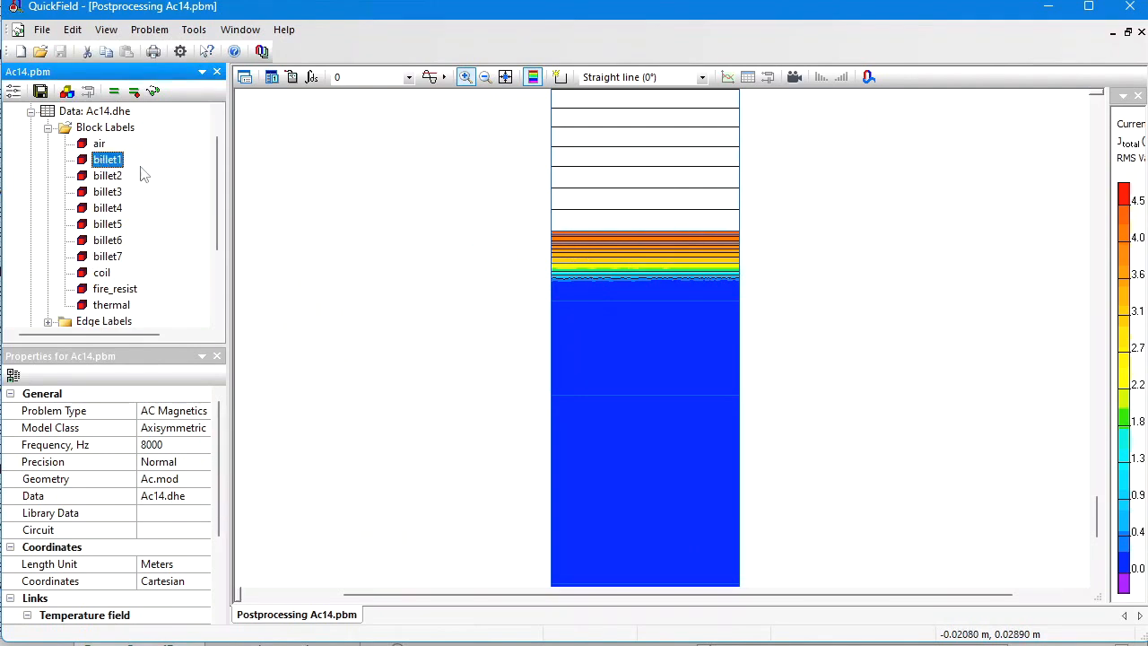
double_click(105, 161)
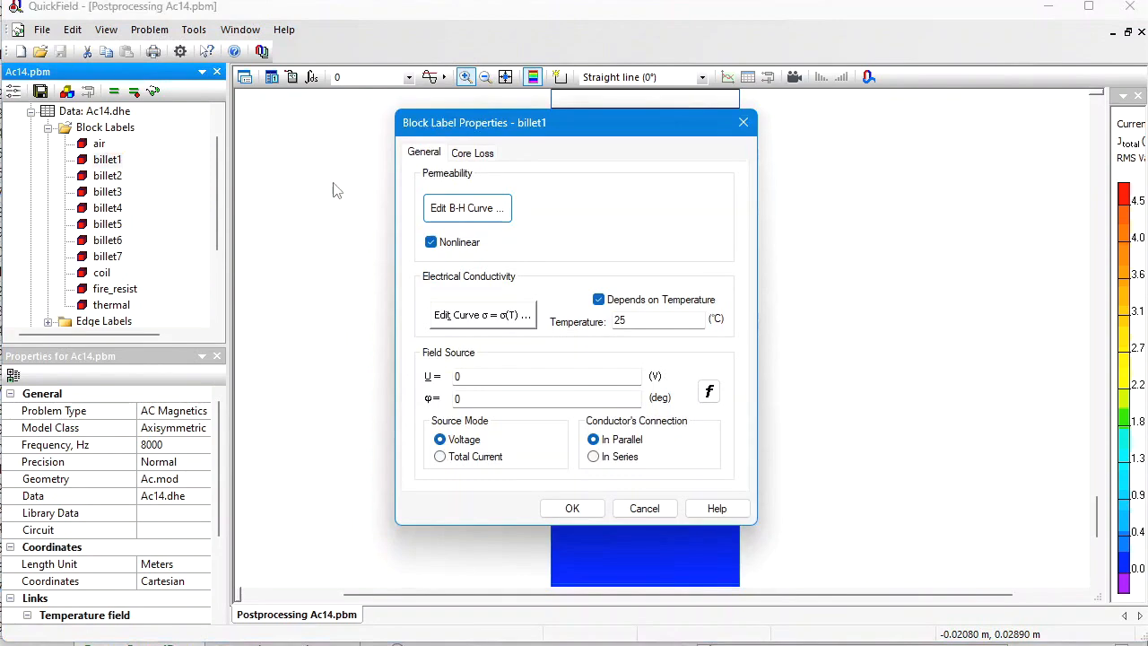
left_click(461, 206)
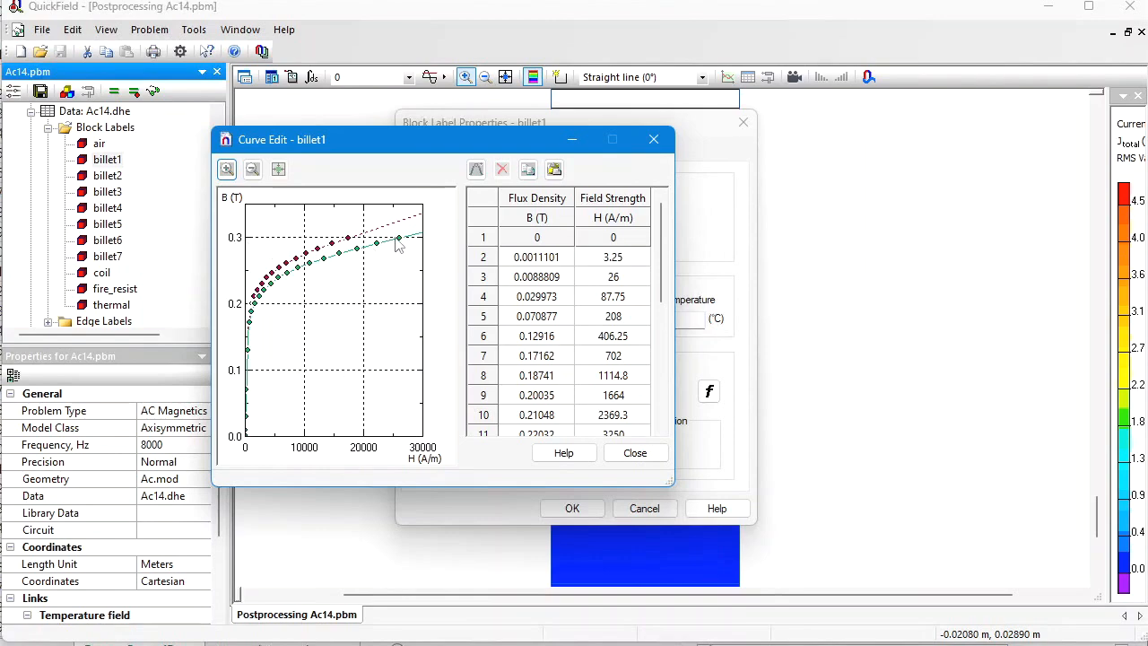
left_click(635, 453)
left_click(644, 508)
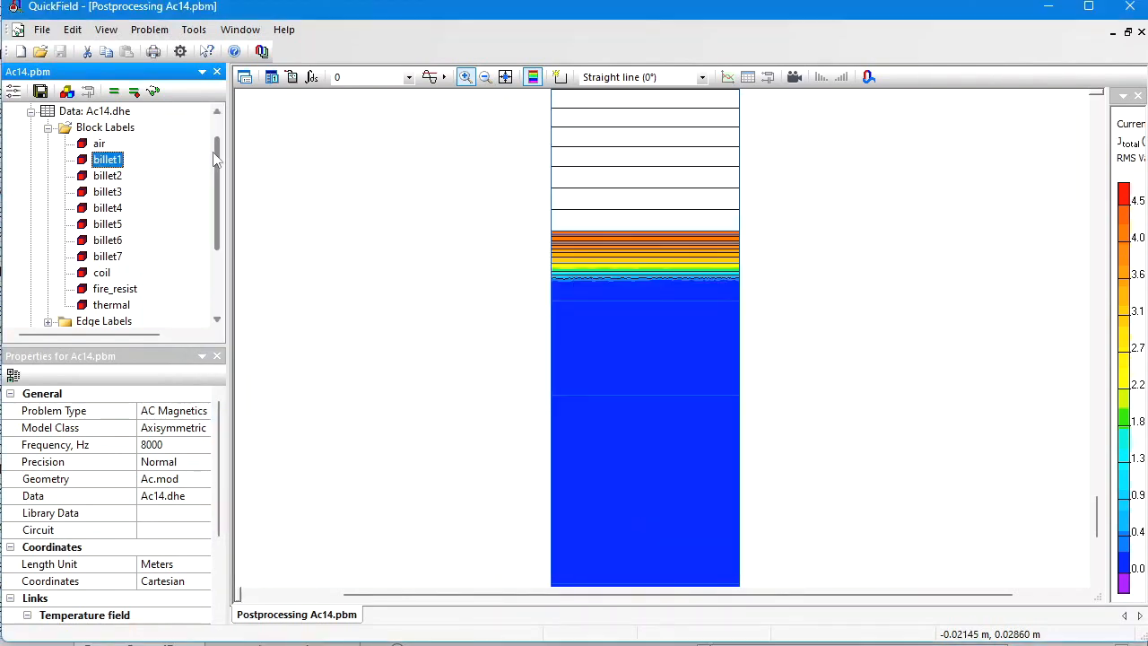
Step: Inspect the B-H curve of block label billet7 and close the curve editor
double_click(107, 256)
left_click(463, 215)
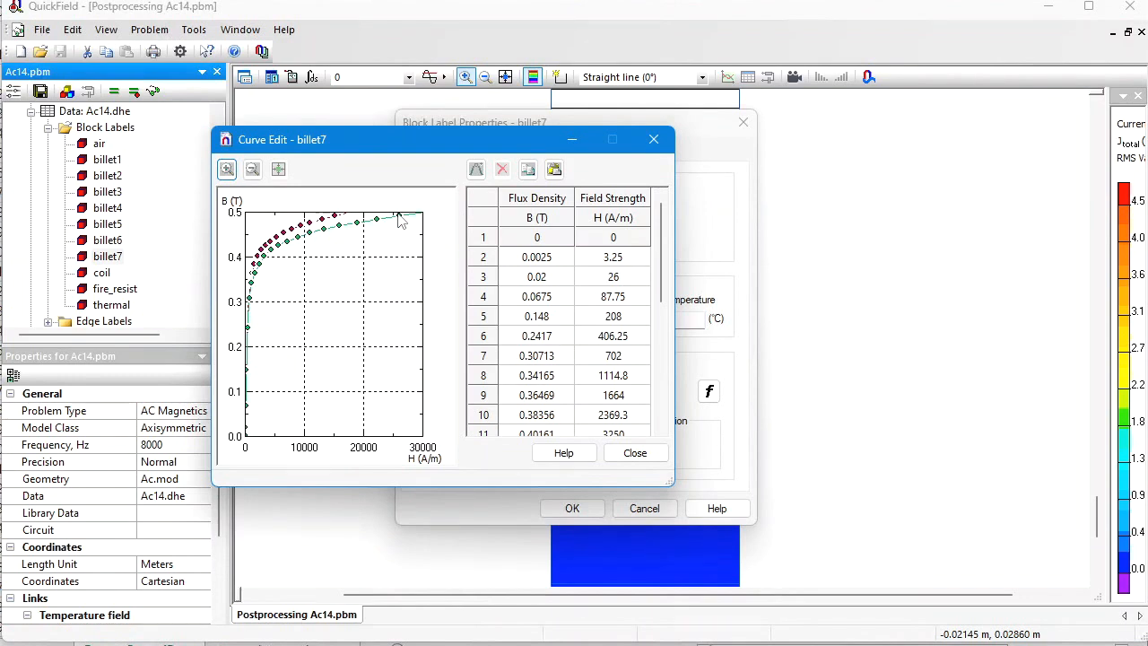
left_click(635, 453)
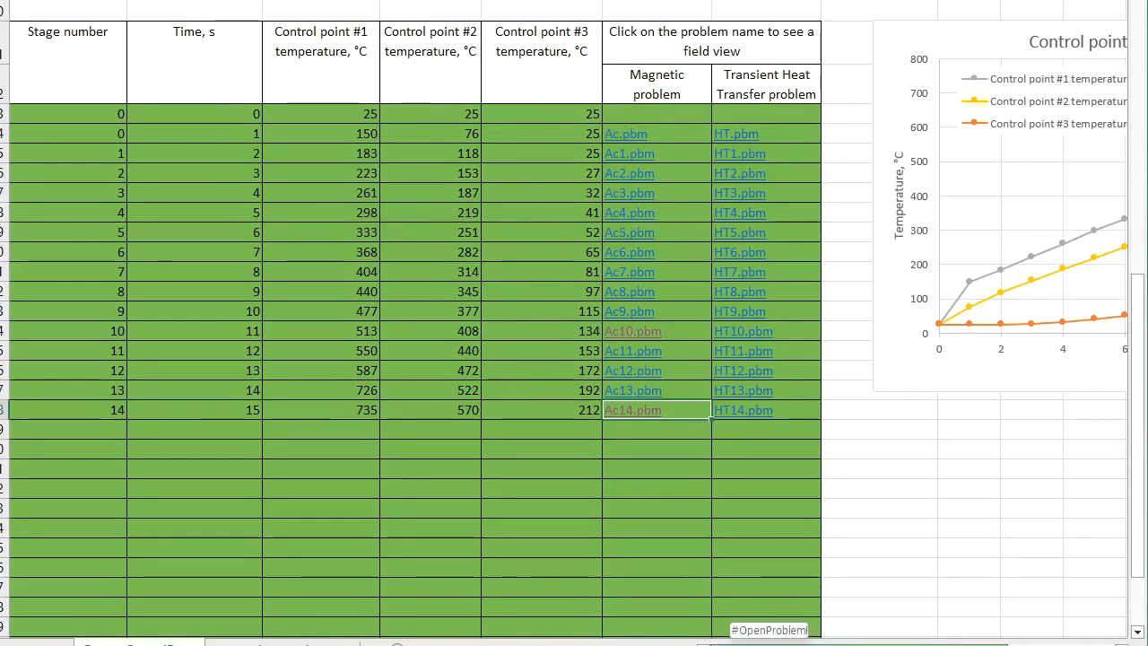
Step: Examine the full control points temperature vs. time chart in the workbook
left_click_drag(773, 645, 875, 645)
left_click(307, 427)
key("alt+F11")
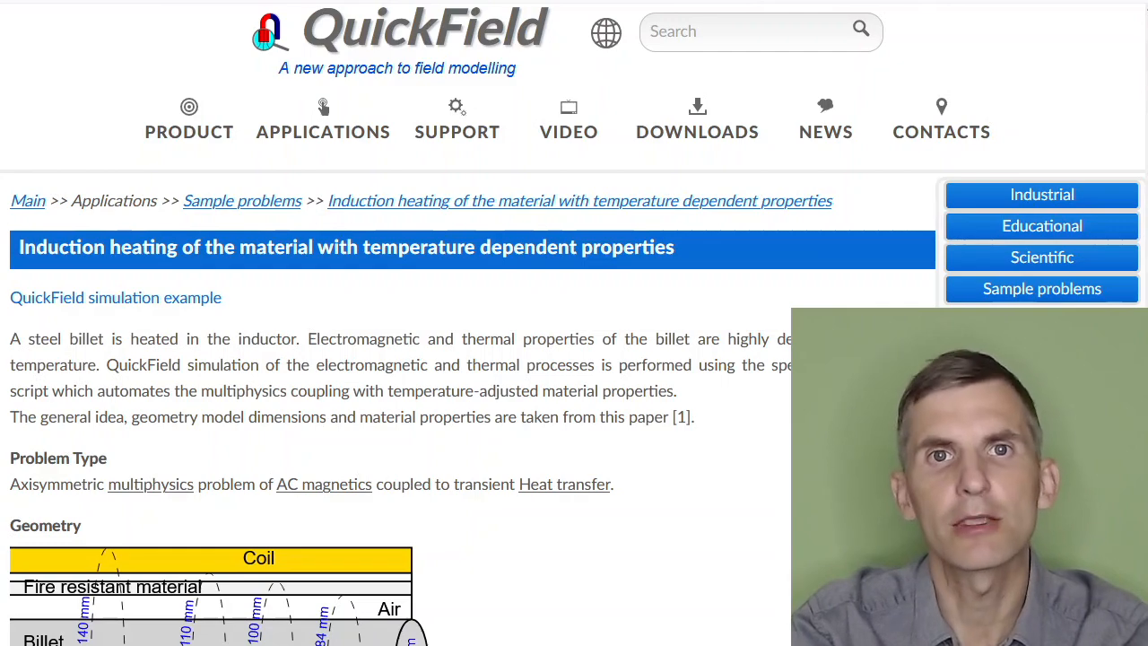
Step: Read the induction heating example page from its geometry and material properties to the results and simulation files download link
scroll(574, 358, "down", 4)
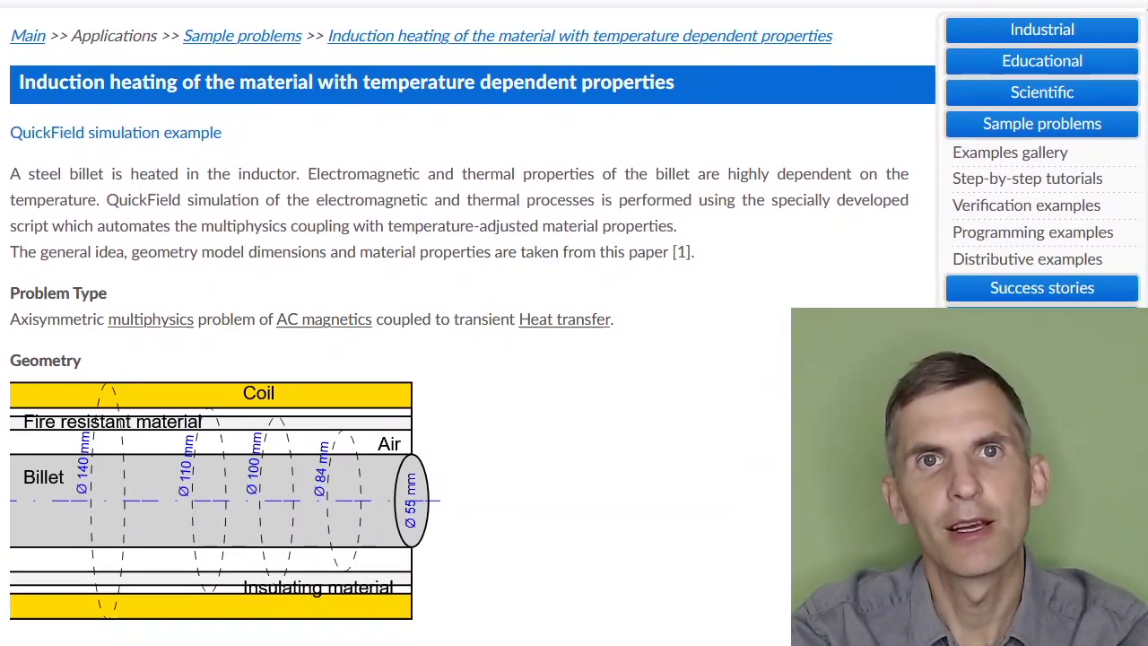
scroll(400, 372, "down", 3)
scroll(400, 371, "down", 5)
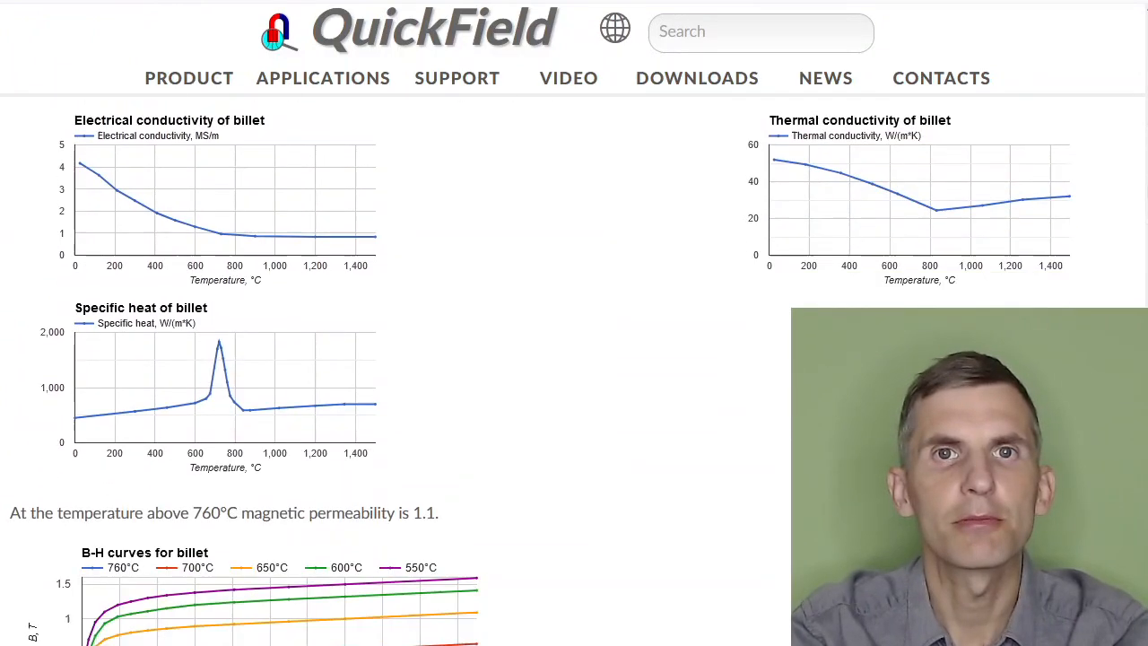
scroll(400, 371, "down", 11)
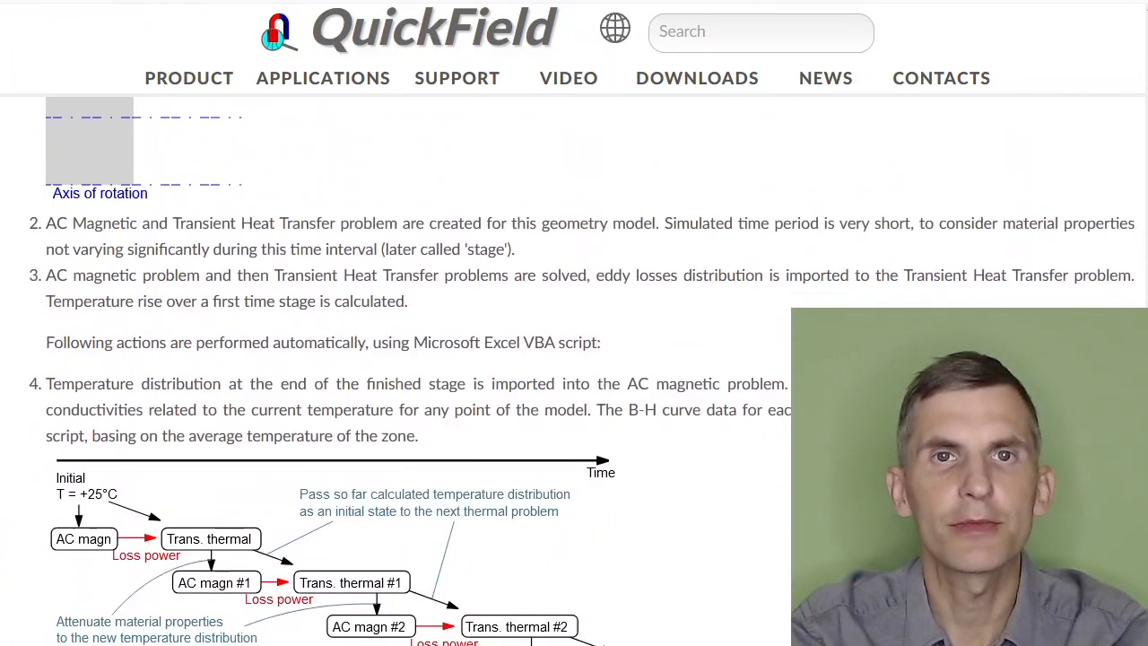
scroll(400, 371, "down", 5)
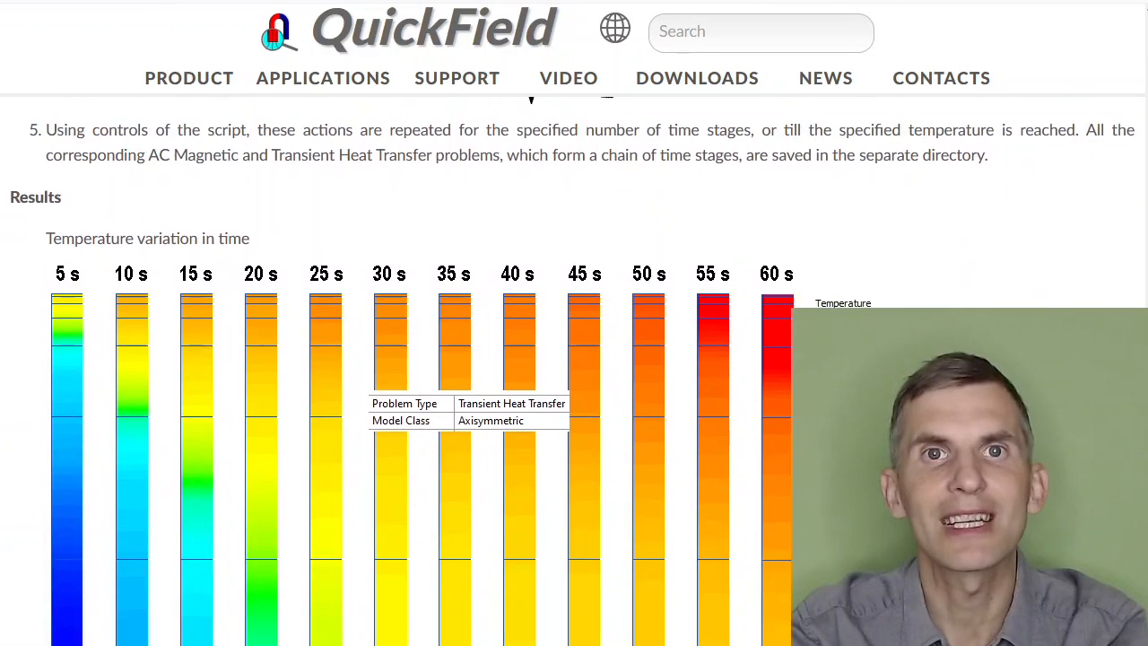
scroll(400, 371, "down", 4)
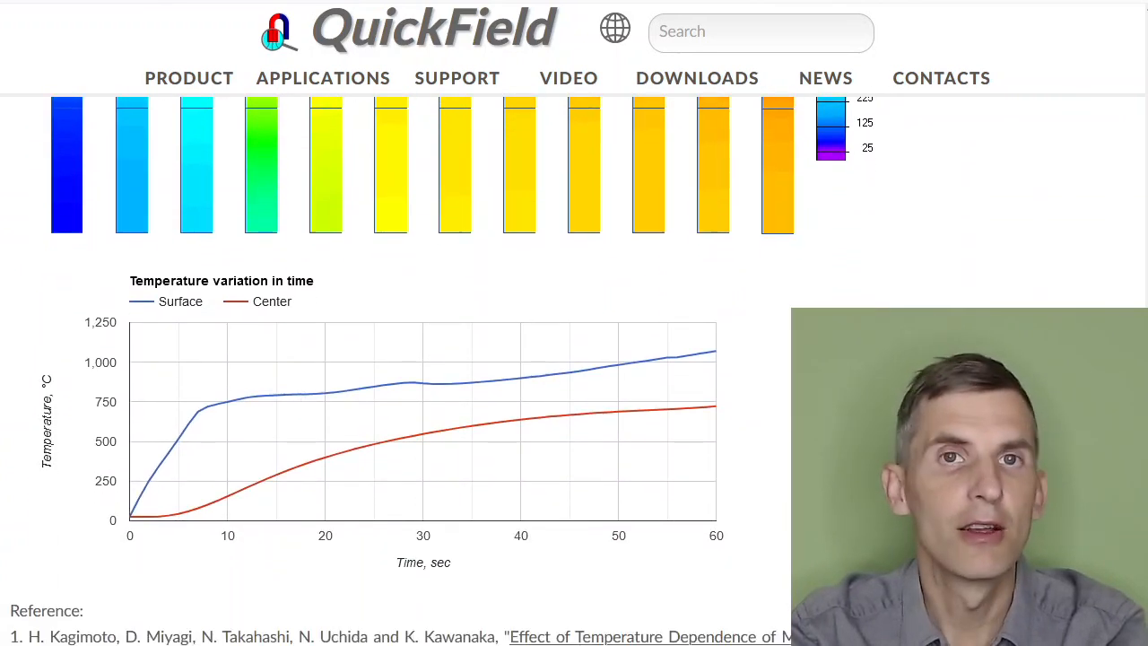
scroll(399, 371, "down", 3)
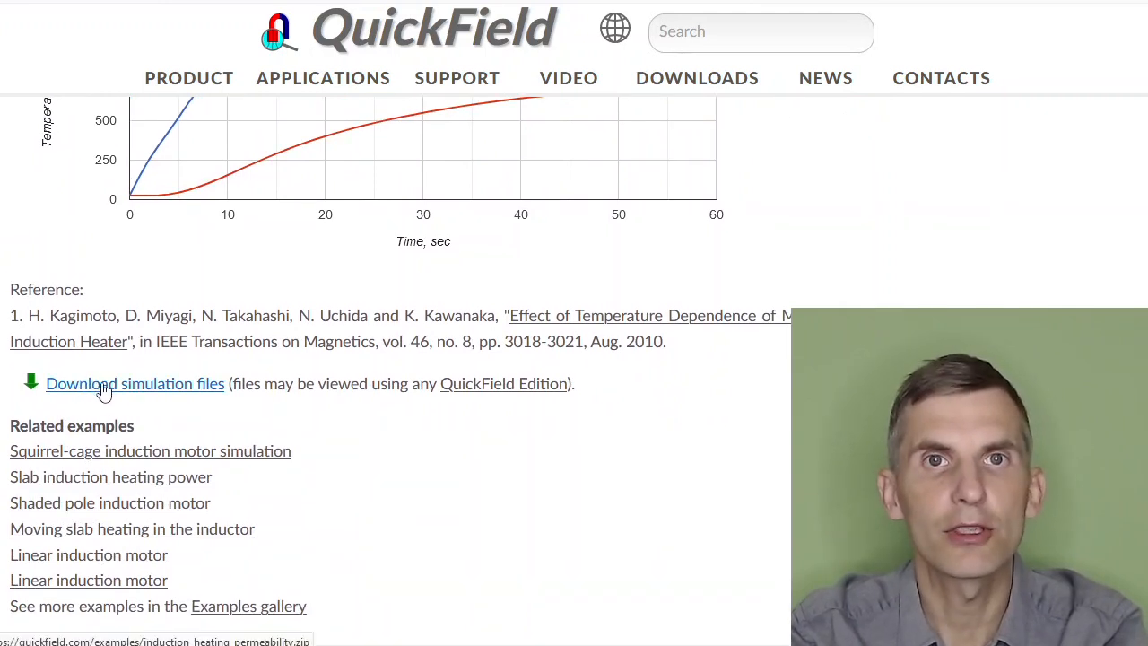
mouse_move(464, 397)
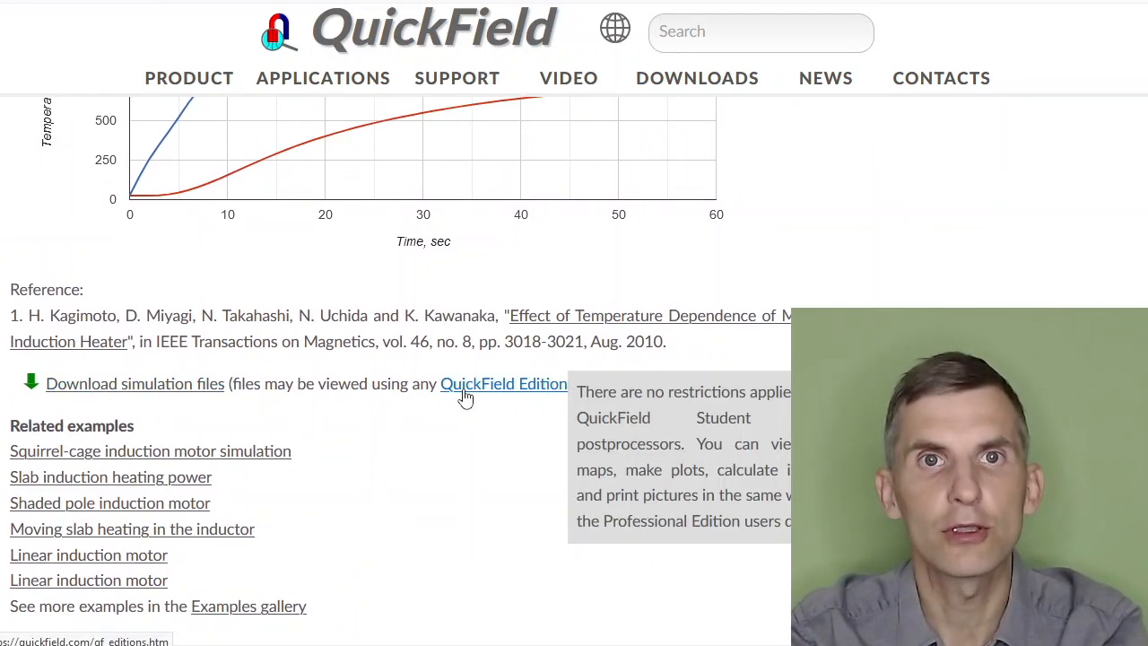